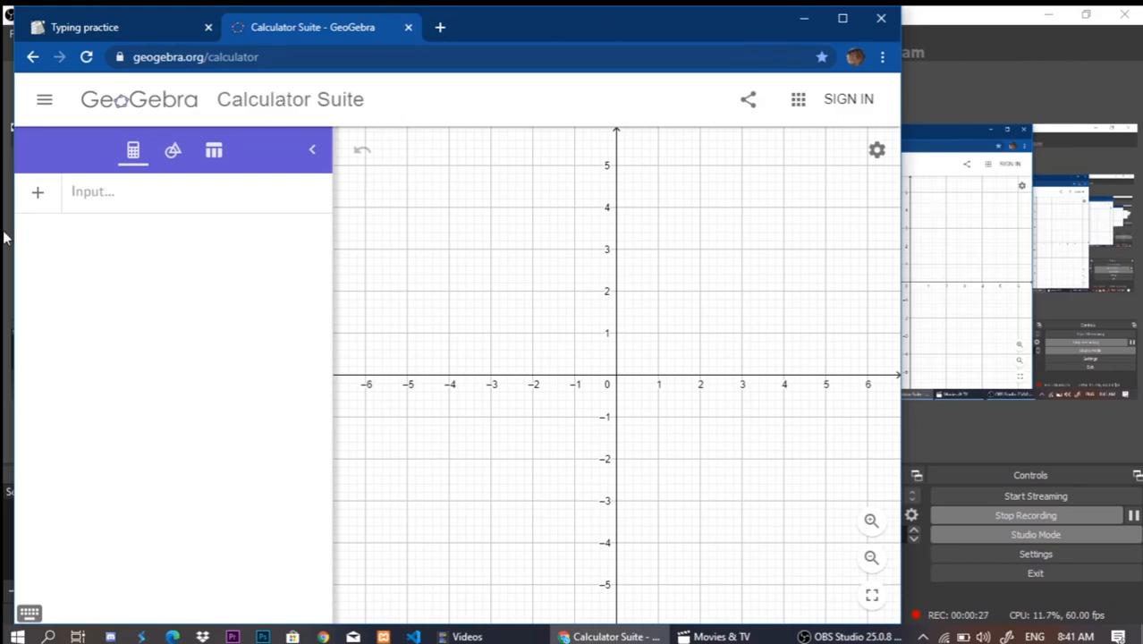
Switch to the browser window showing GeoGebra Calculator Suite and maximize it.
click(999, 51)
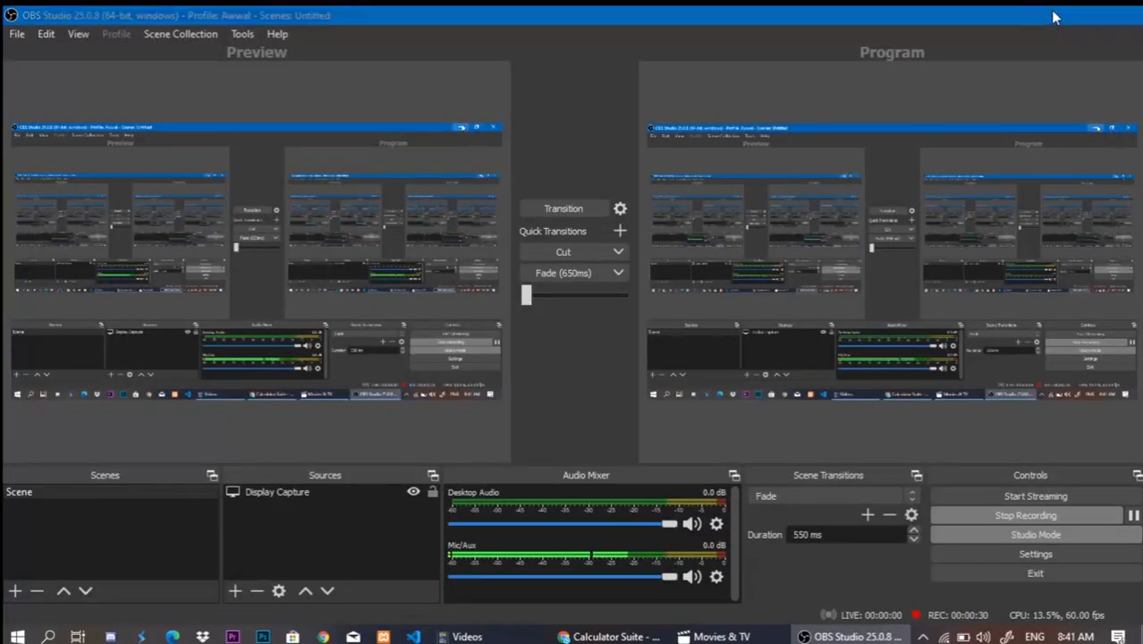
click(1048, 15)
click(838, 18)
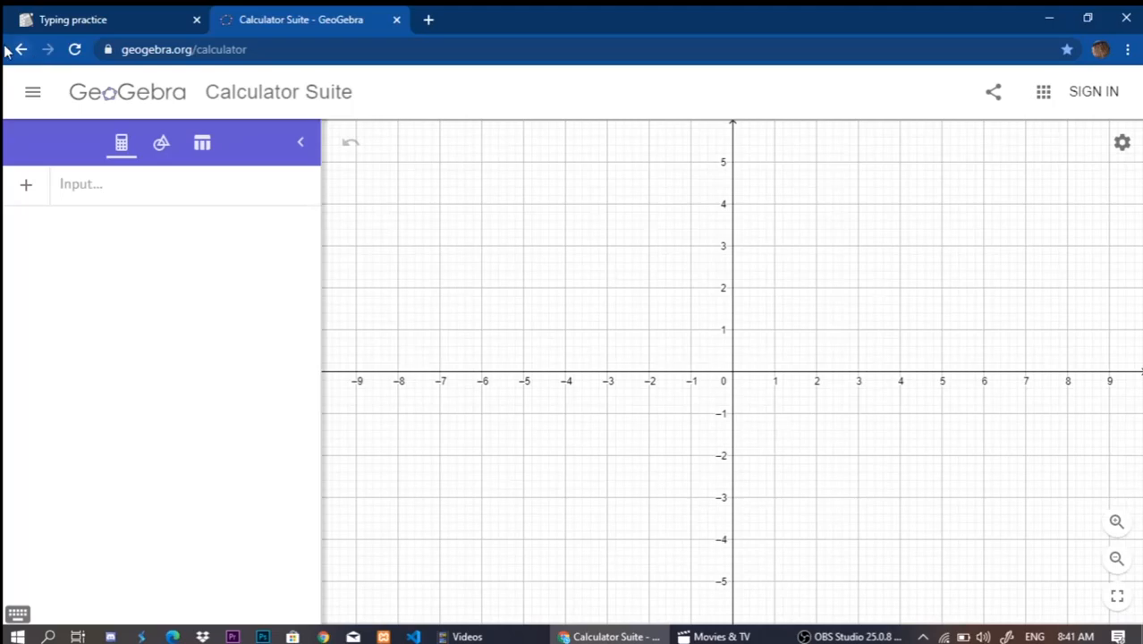
click(299, 54)
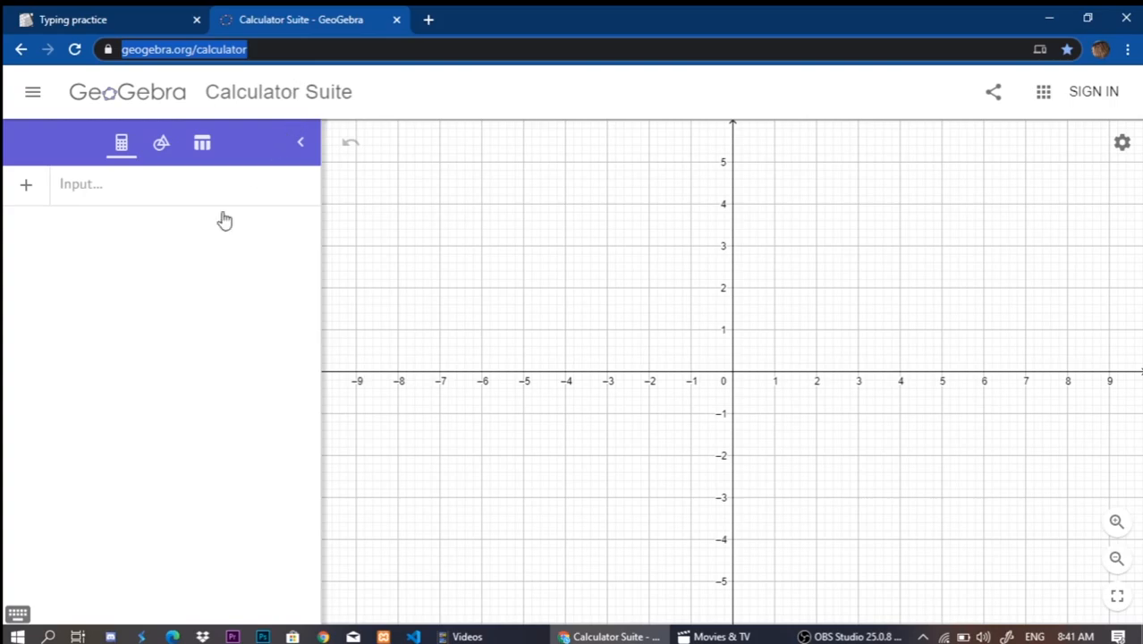
click(199, 265)
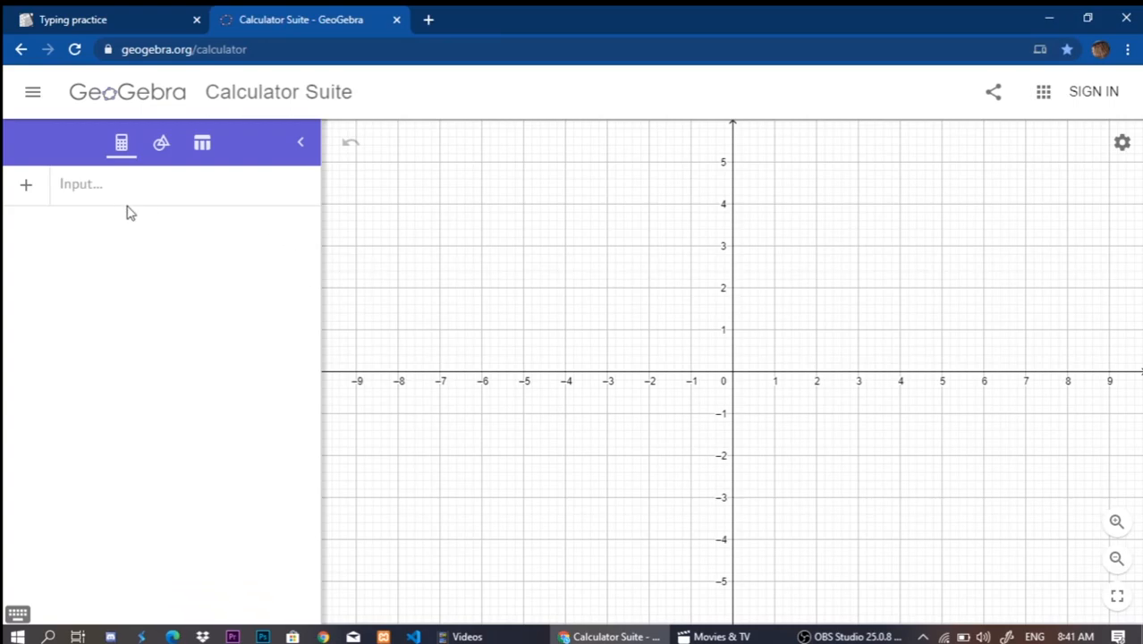
Show the geometry tools, widen the tool area and expand the list to all available tools.
click(160, 144)
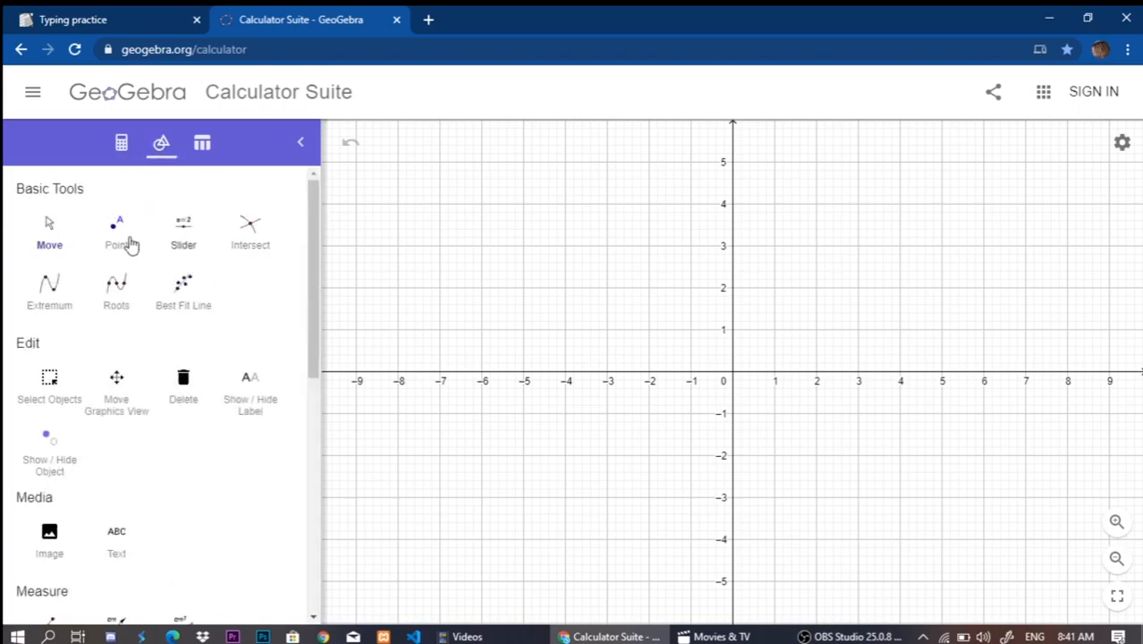
drag(322, 255, 543, 270)
scroll(301, 342, down, 5)
scroll(314, 349, up, 5)
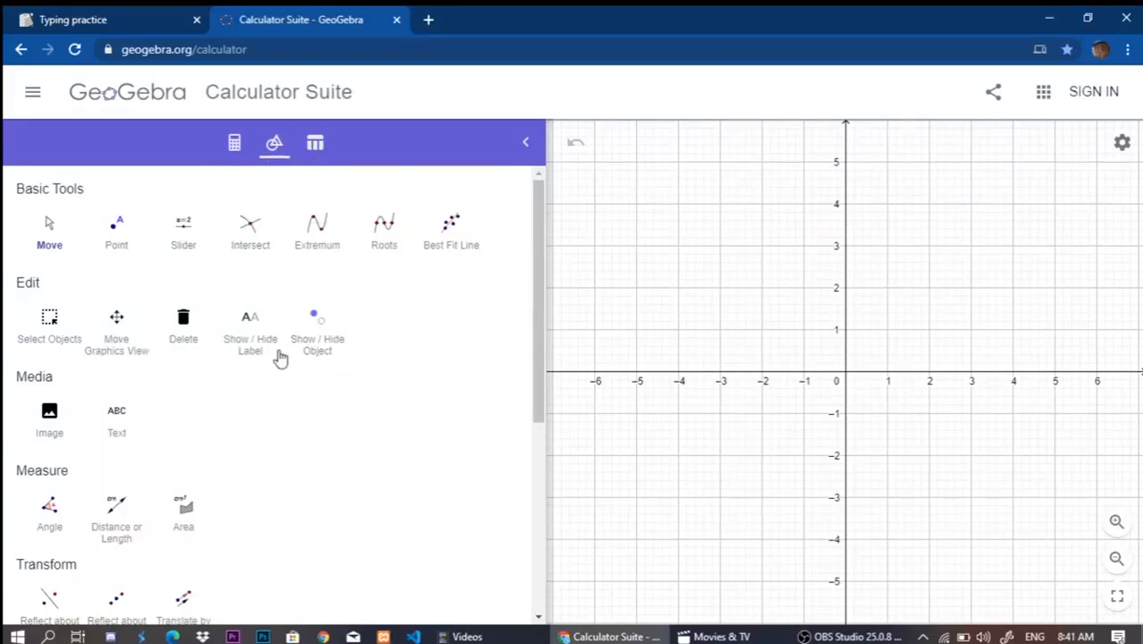
scroll(368, 297, down, 4)
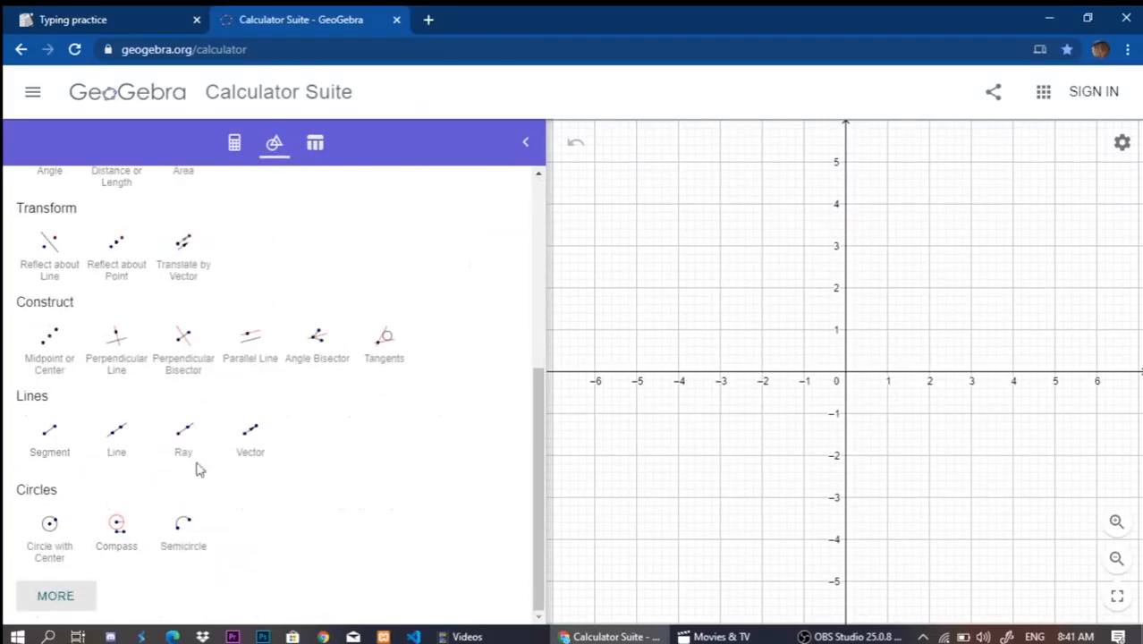
click(55, 596)
scroll(370, 304, down, 8)
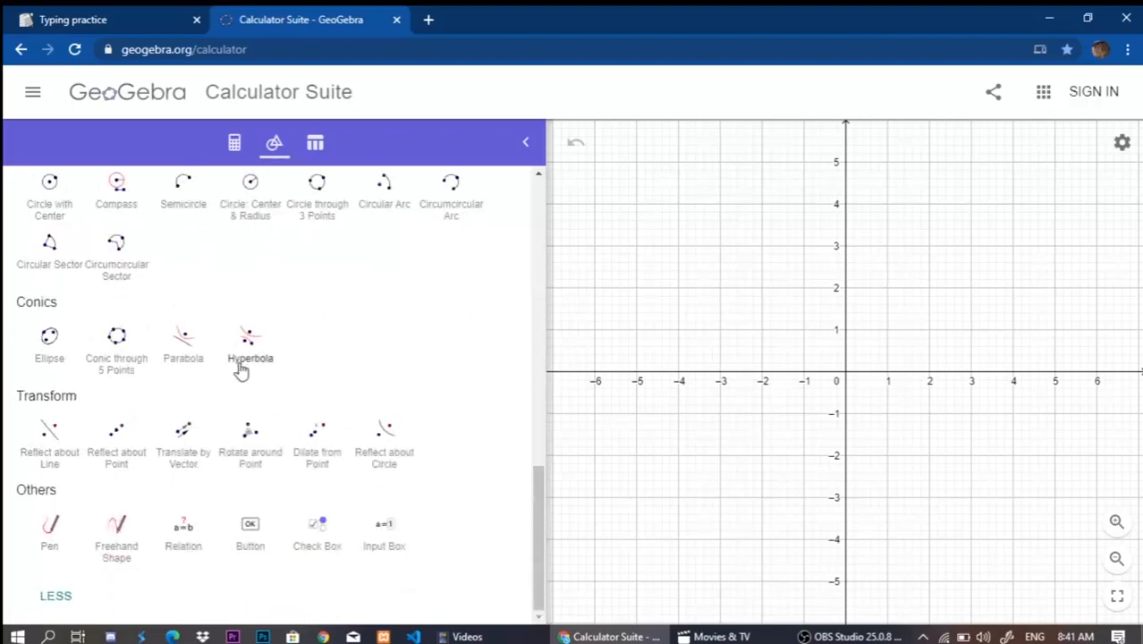
scroll(332, 390, up, 10)
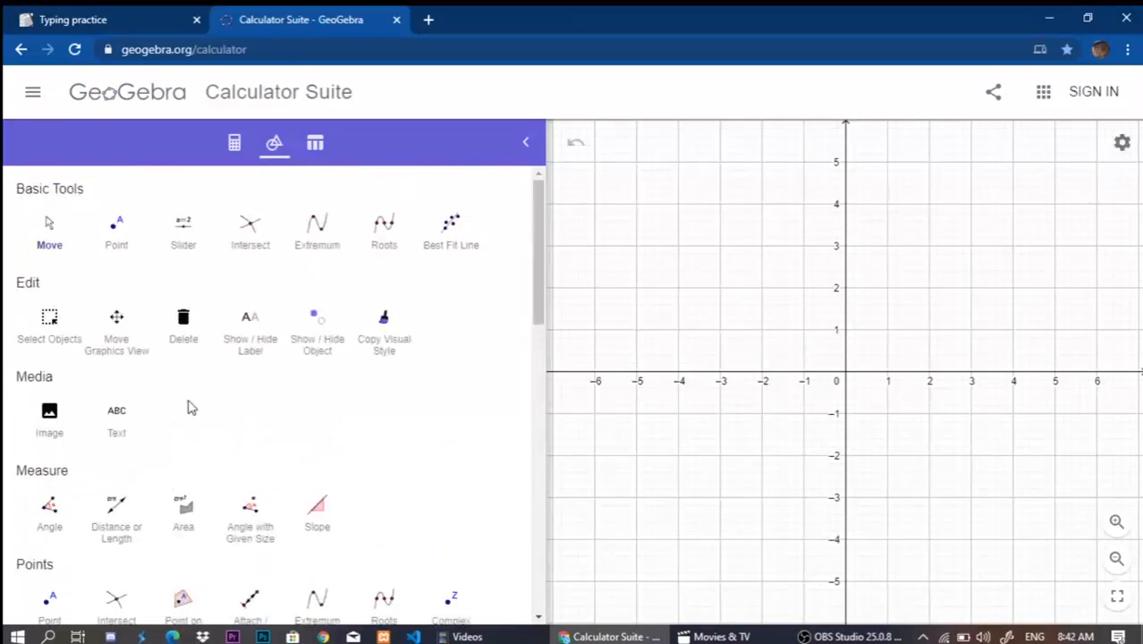
Examine the full range of geometry tools, from Point, Slider, Extremum and Roots down to polygons, circles, conics and transformations.
click(122, 238)
click(183, 242)
click(345, 245)
click(384, 238)
scroll(242, 322, down, 5)
scroll(242, 322, up, 3)
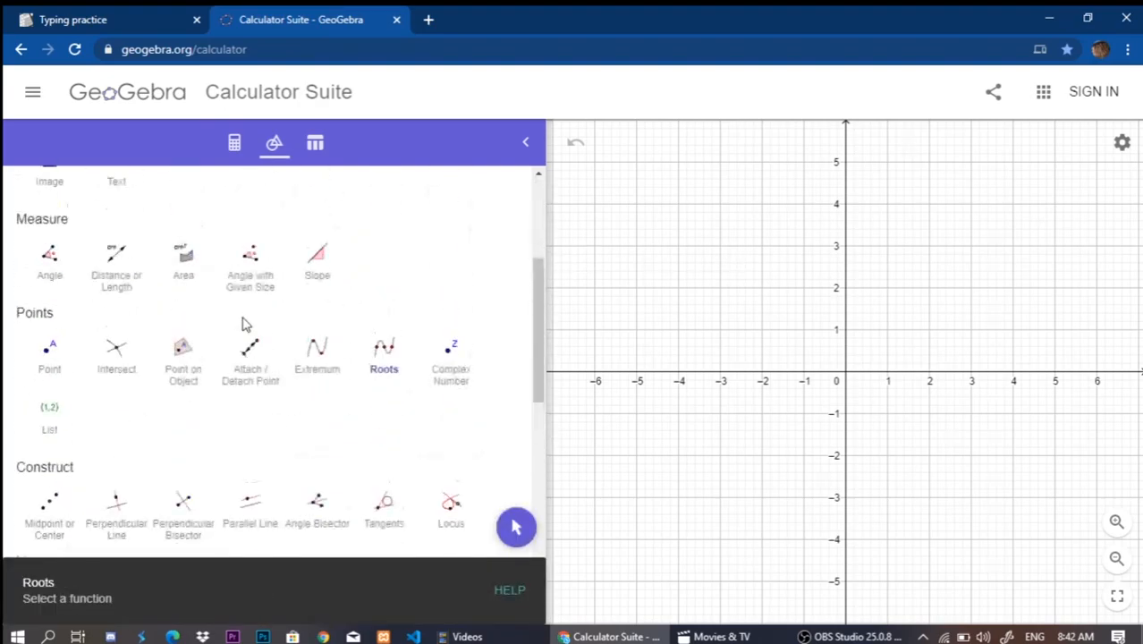
scroll(244, 324, up, 3)
scroll(243, 329, down, 4)
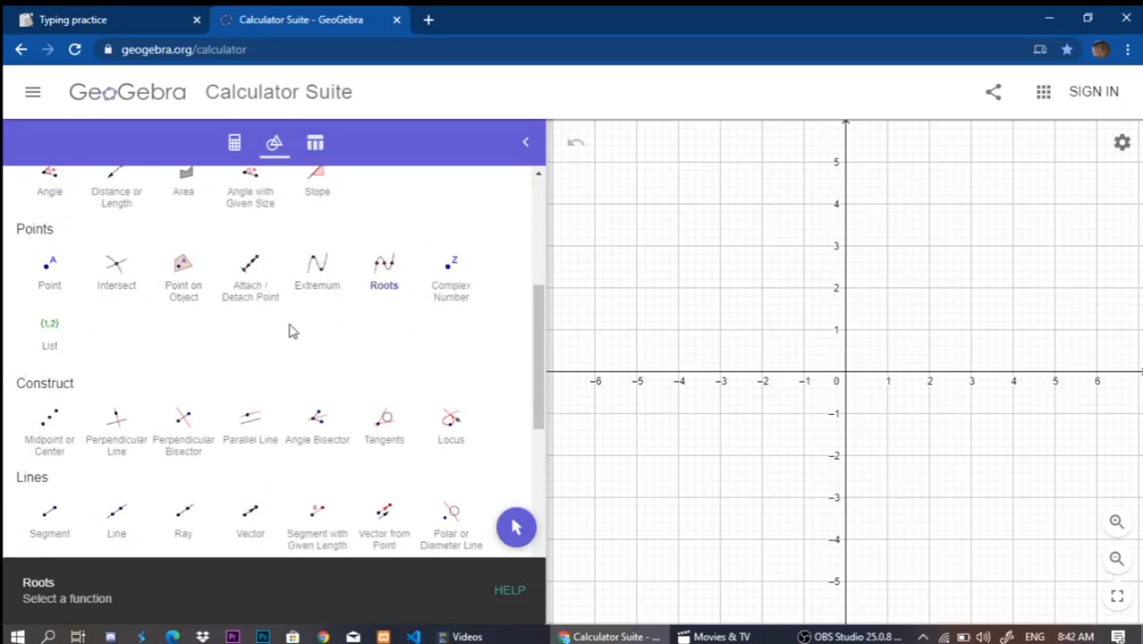
scroll(96, 356, down, 5)
scroll(103, 350, up, 2)
scroll(103, 350, up, 2)
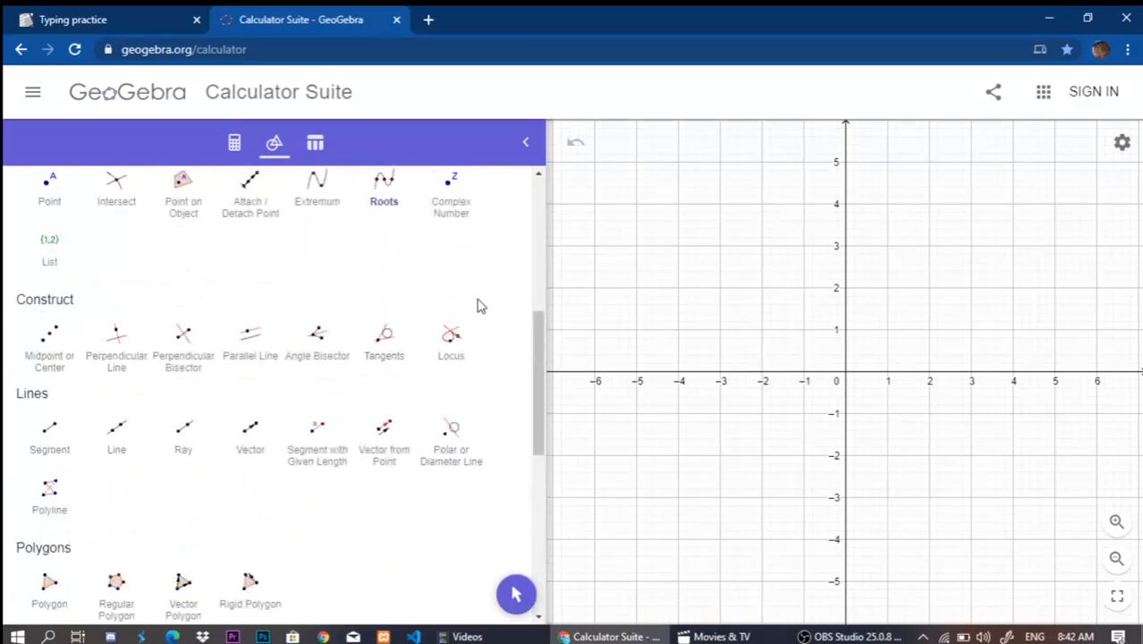
scroll(230, 383, up, 3)
scroll(231, 381, down, 3)
scroll(231, 381, down, 4)
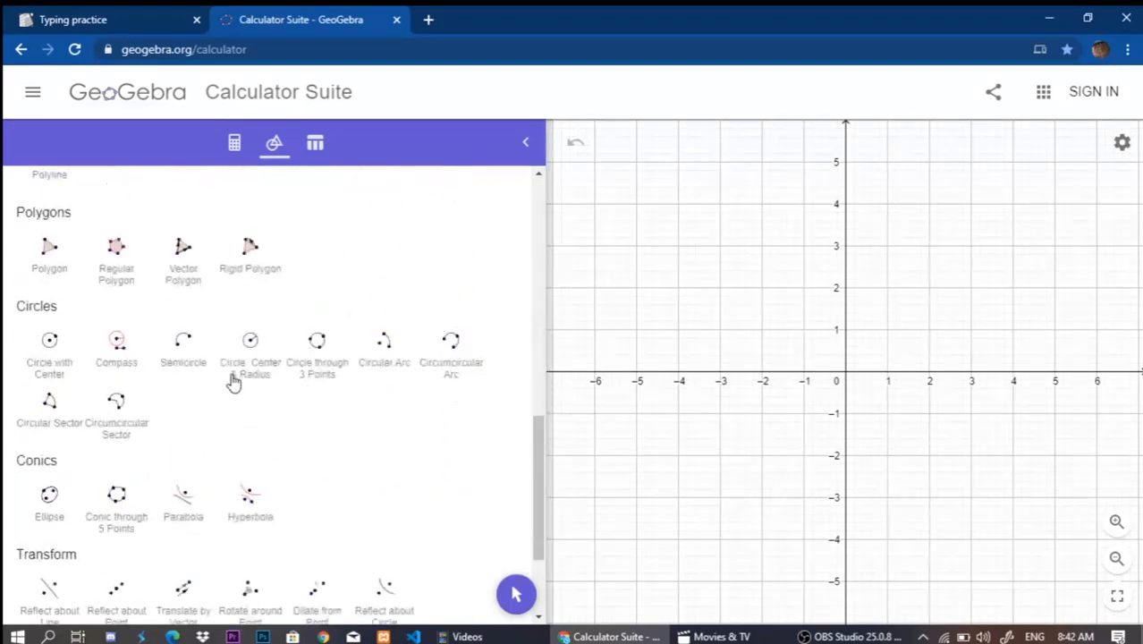
scroll(228, 392, down, 1)
scroll(228, 392, down, 2)
Draw a triangle with the Polygon tool, with vertices at about (-3.3, 2.3), (1.8, 3.4) and the origin.
scroll(183, 402, up, 4)
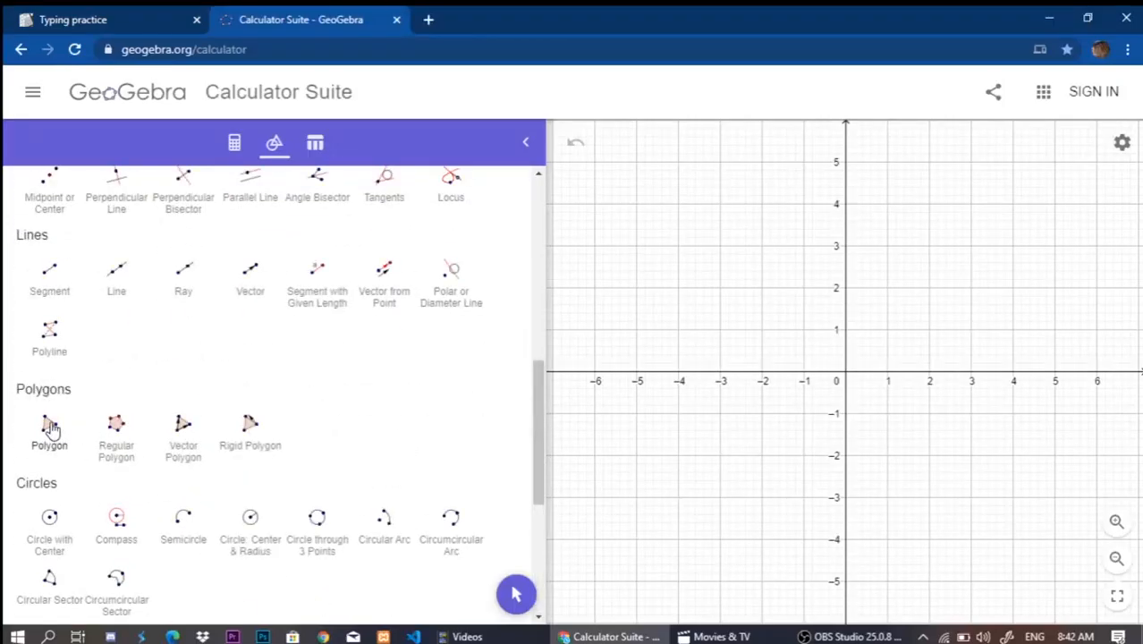
click(27, 439)
click(706, 276)
click(923, 230)
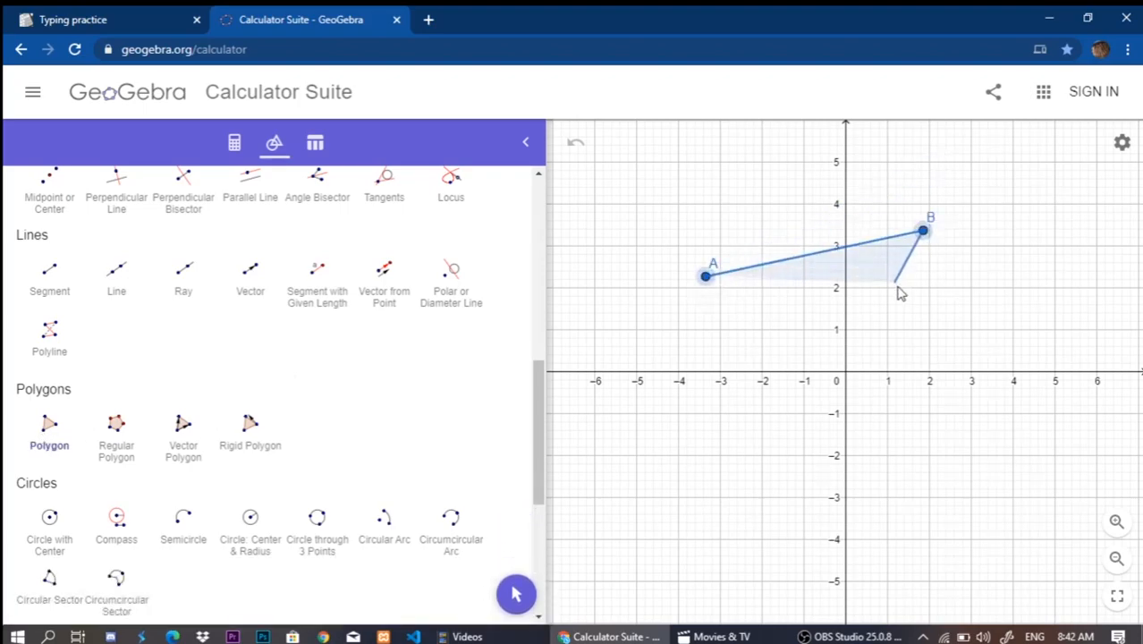
click(846, 370)
click(706, 277)
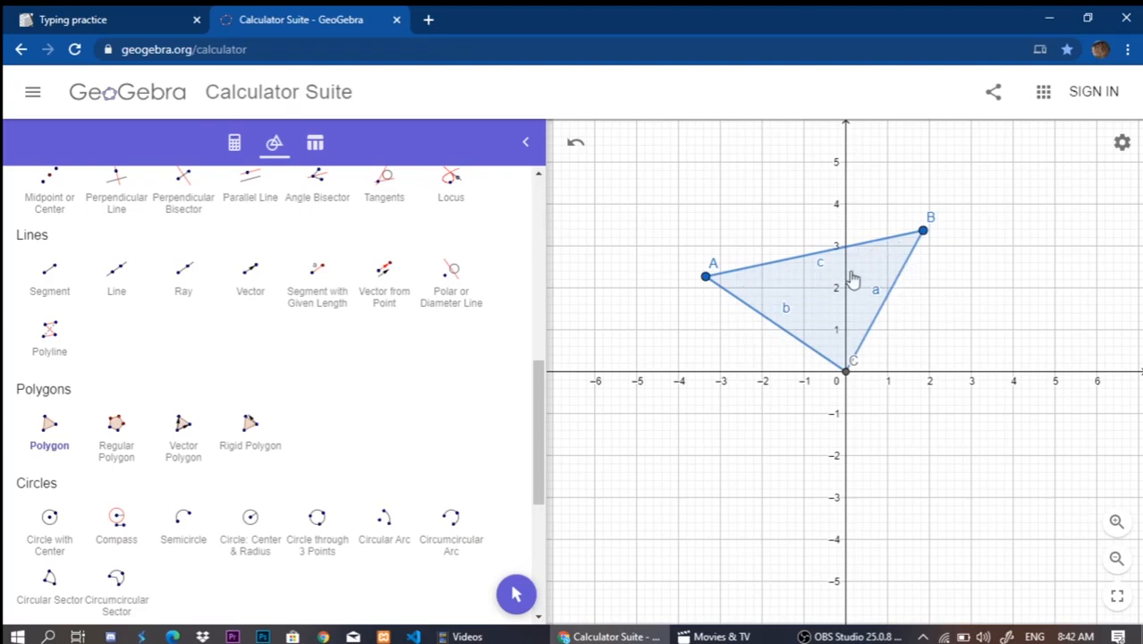
Undo the polygon triangle.
scroll(90, 354, up, 3)
scroll(89, 354, up, 3)
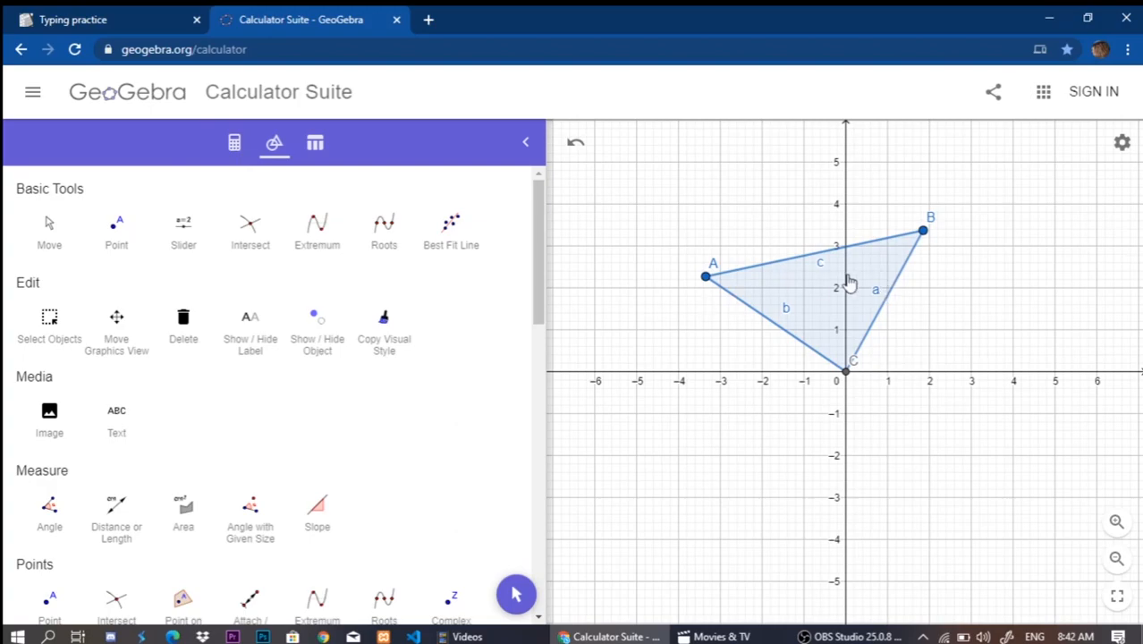
click(573, 151)
Draw a segment with the Segment tool from about (-5.2, 0.9) to about (-2.3, 3.4).
scroll(129, 429, down, 5)
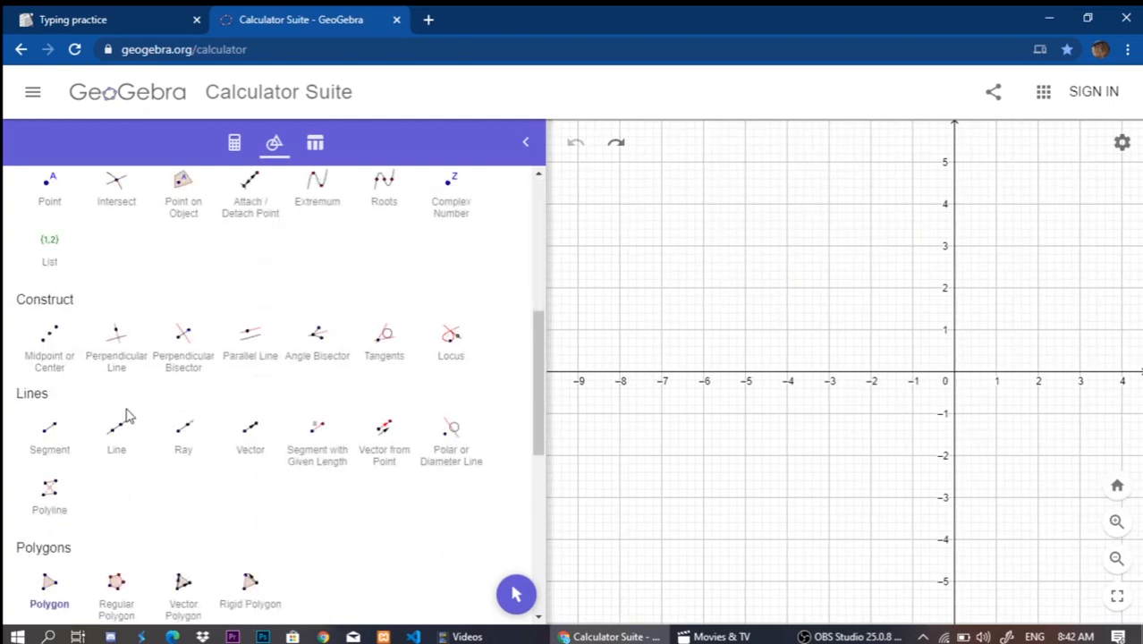
click(40, 439)
scroll(179, 427, down, 5)
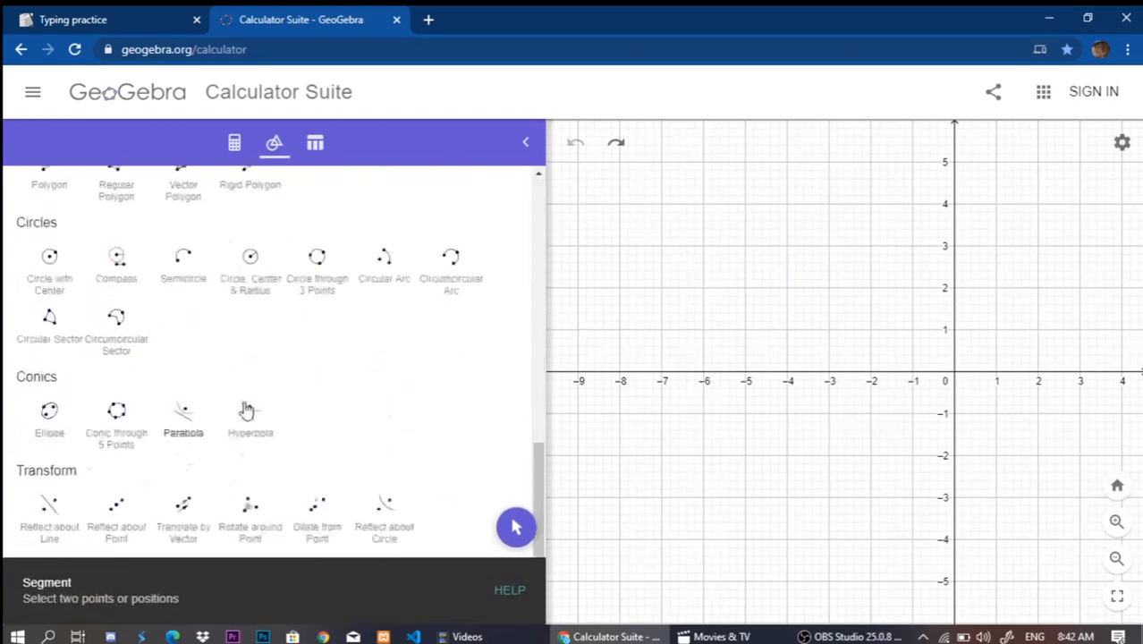
scroll(198, 357, up, 5)
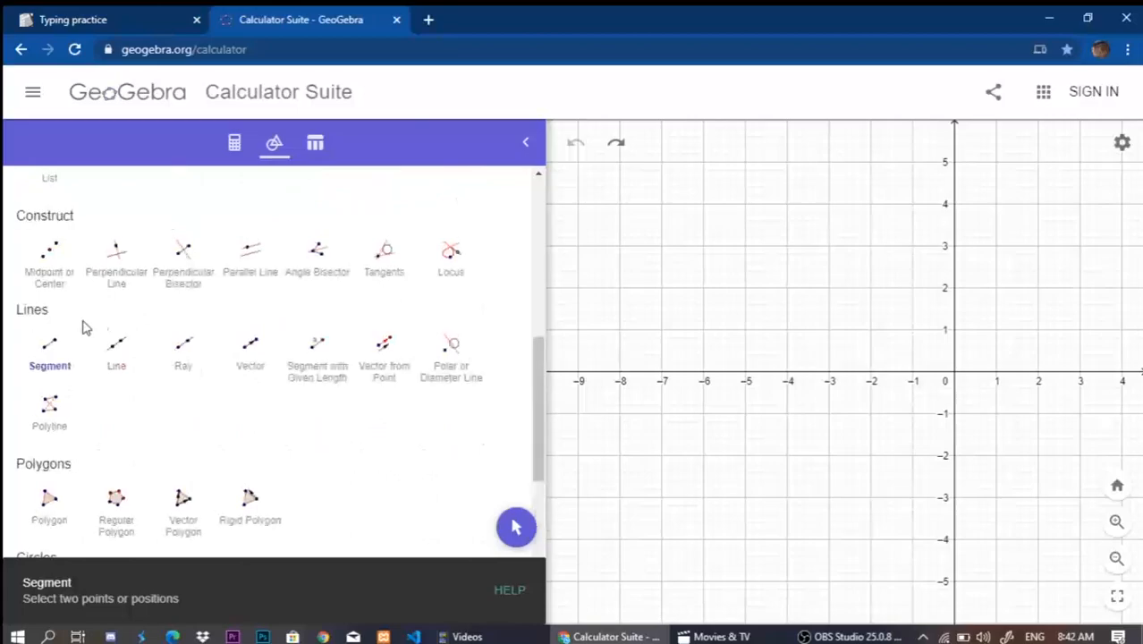
scroll(137, 315, up, 2)
scroll(137, 314, up, 4)
scroll(99, 291, down, 4)
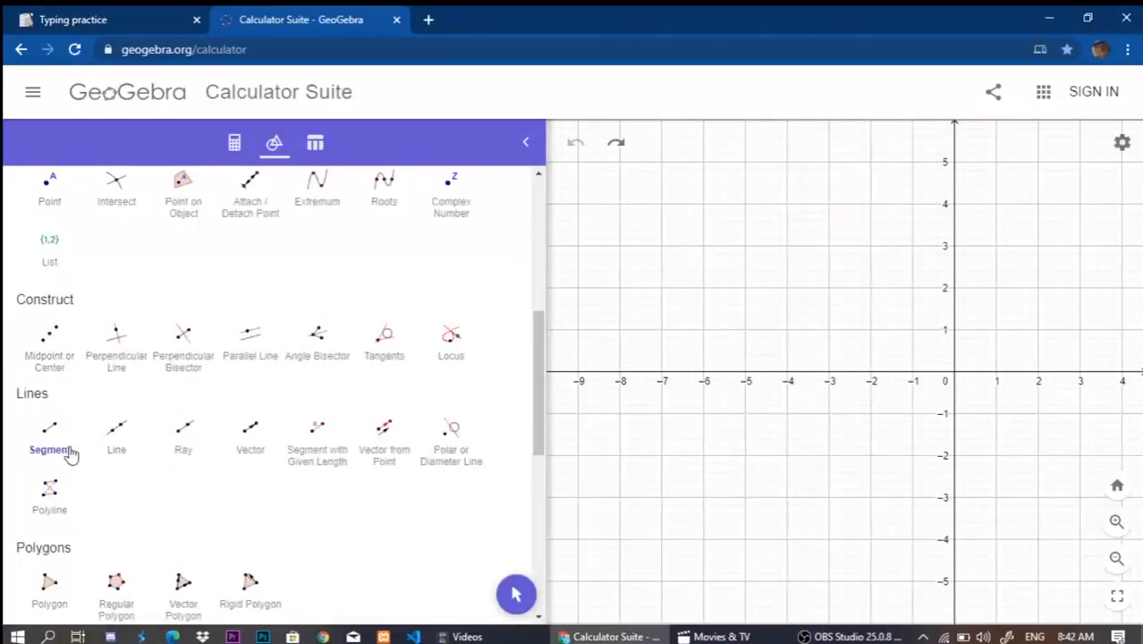
click(736, 336)
click(859, 228)
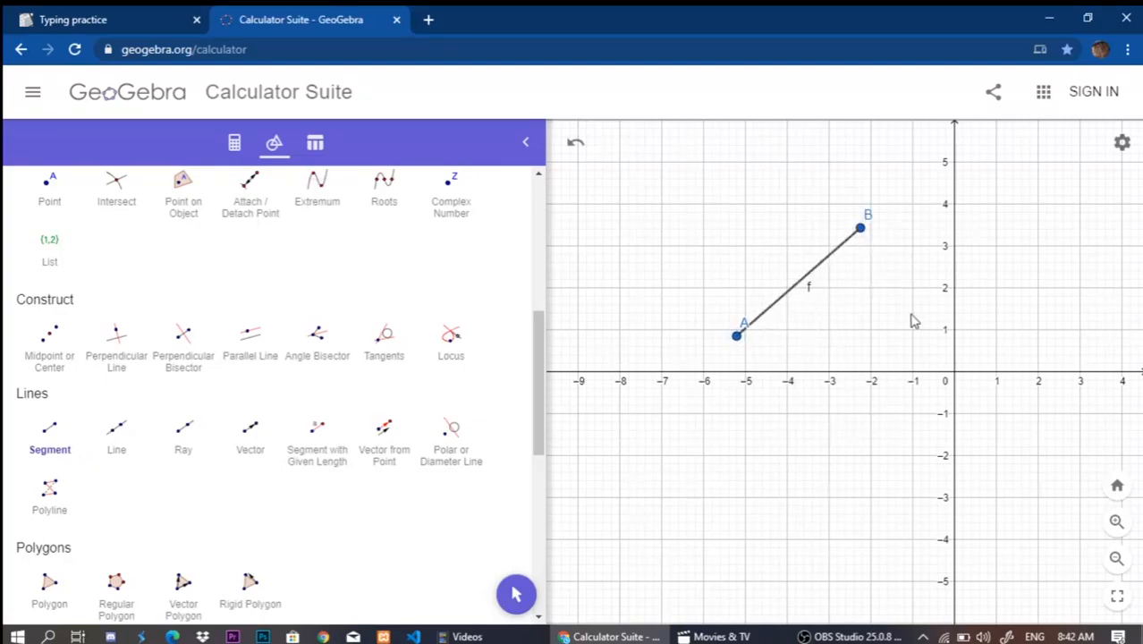
Complete the triangle with a segment from the upper endpoint to about (-0.8, 0.9) and another joining it to the first endpoint.
click(860, 228)
click(921, 334)
click(736, 336)
click(921, 333)
click(921, 335)
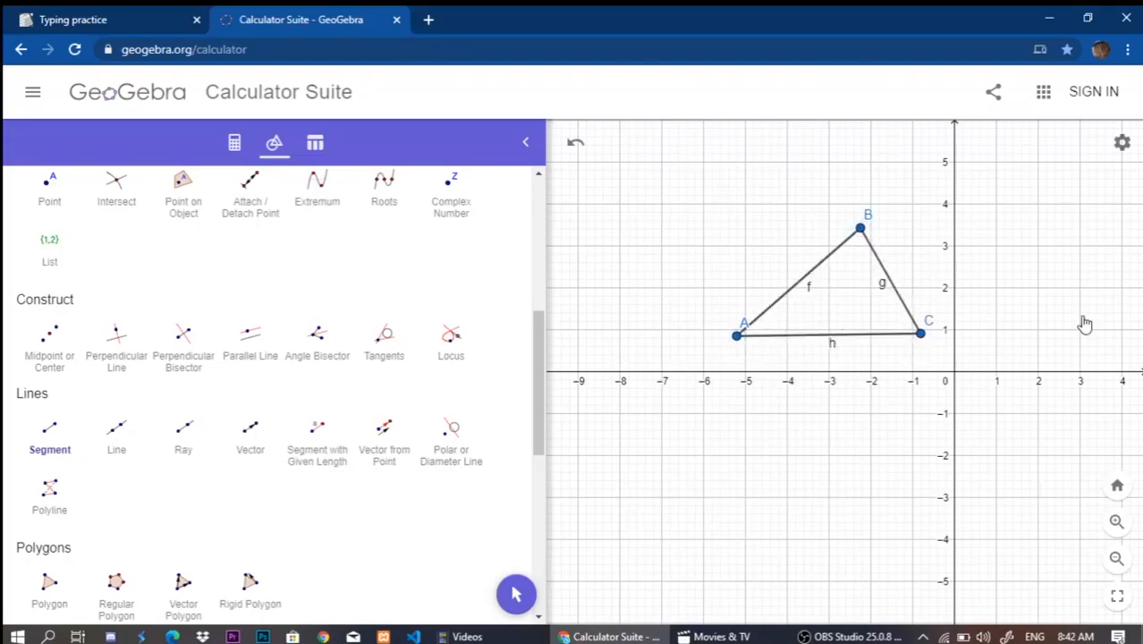
Display the algebra list of the triangle's points and segments, and undo the whole segment triangle.
click(234, 143)
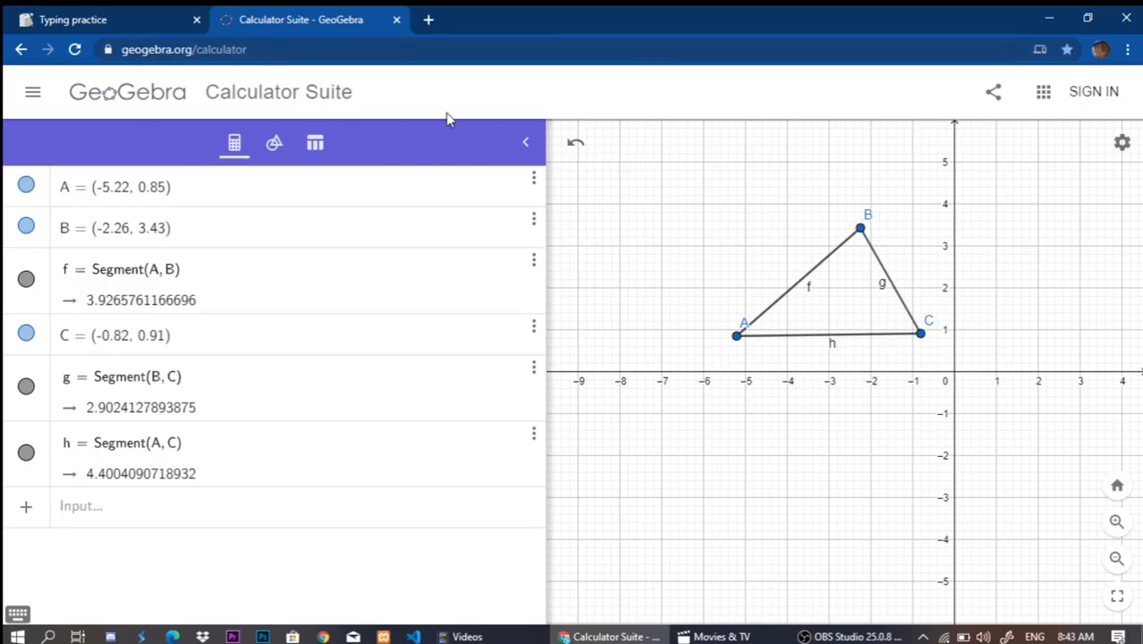
click(575, 145)
click(576, 148)
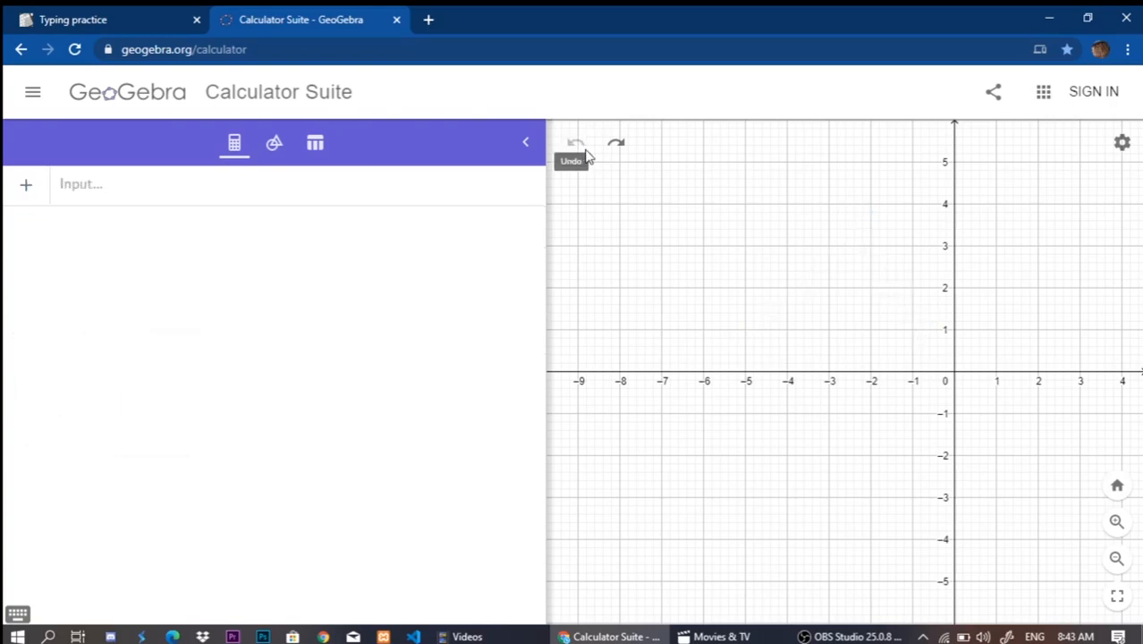
Open GeoGebra Classic from the list of GeoGebra apps.
click(1048, 102)
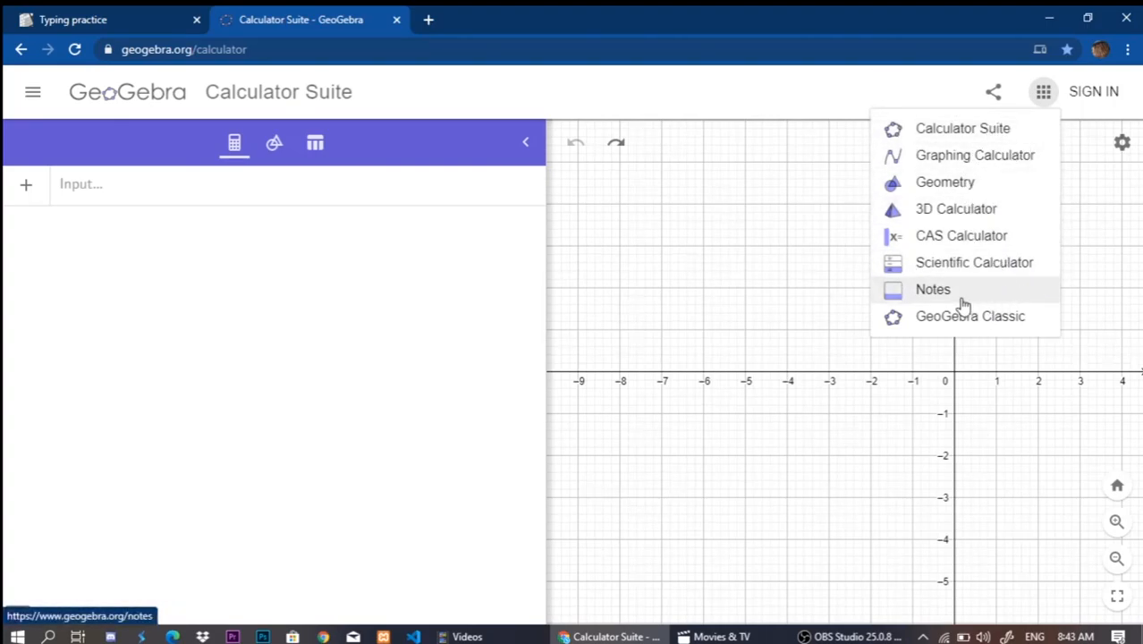
click(897, 315)
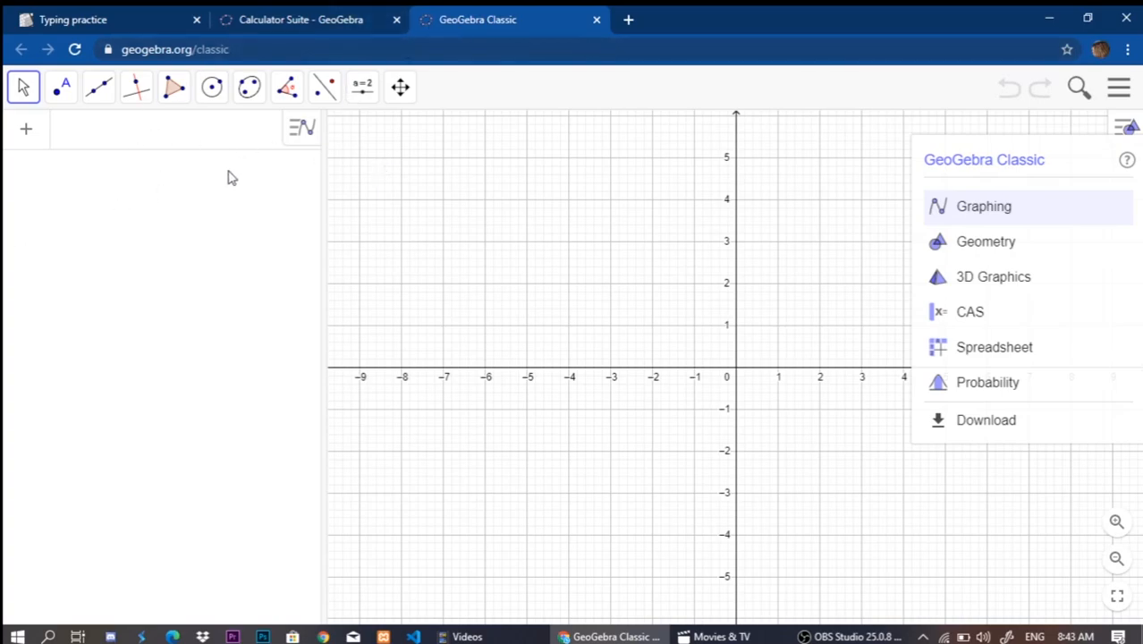
Look through the offline versions on the GeoGebra app downloads page and return to GeoGebra Classic.
click(966, 422)
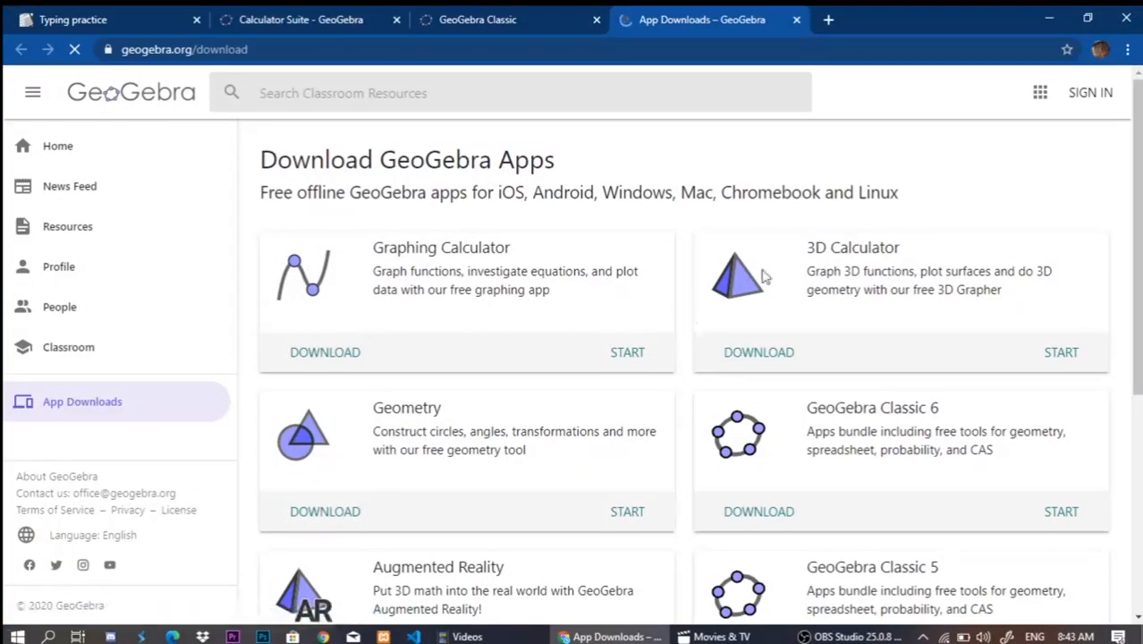
scroll(551, 328, down, 2)
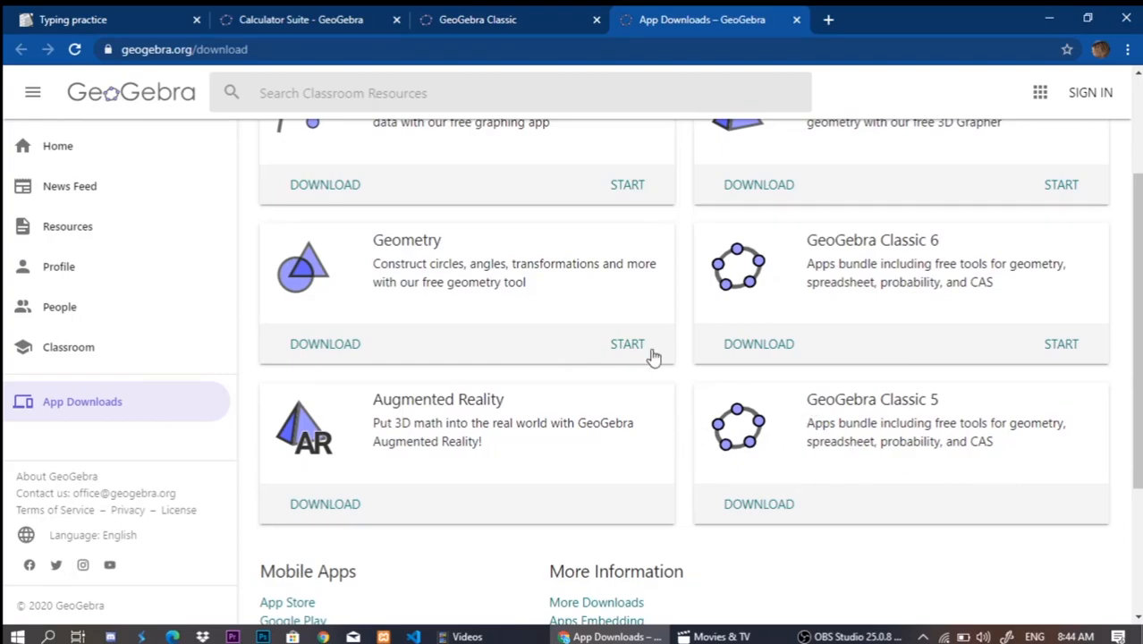
scroll(367, 348, up, 2)
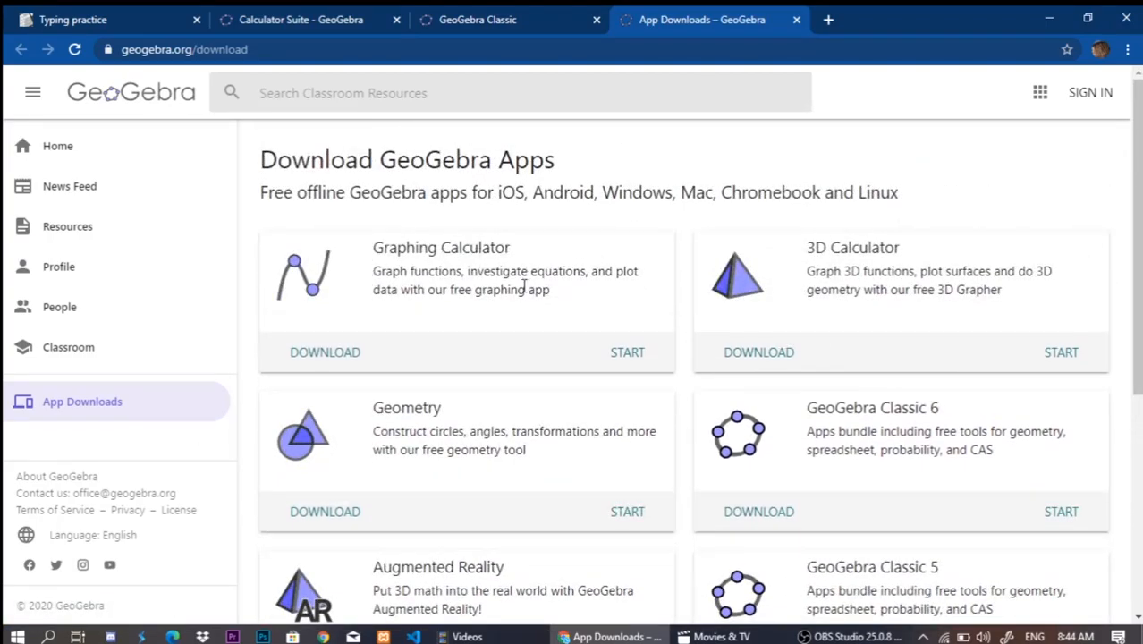
click(304, 16)
click(449, 18)
click(695, 19)
scroll(748, 312, down, 4)
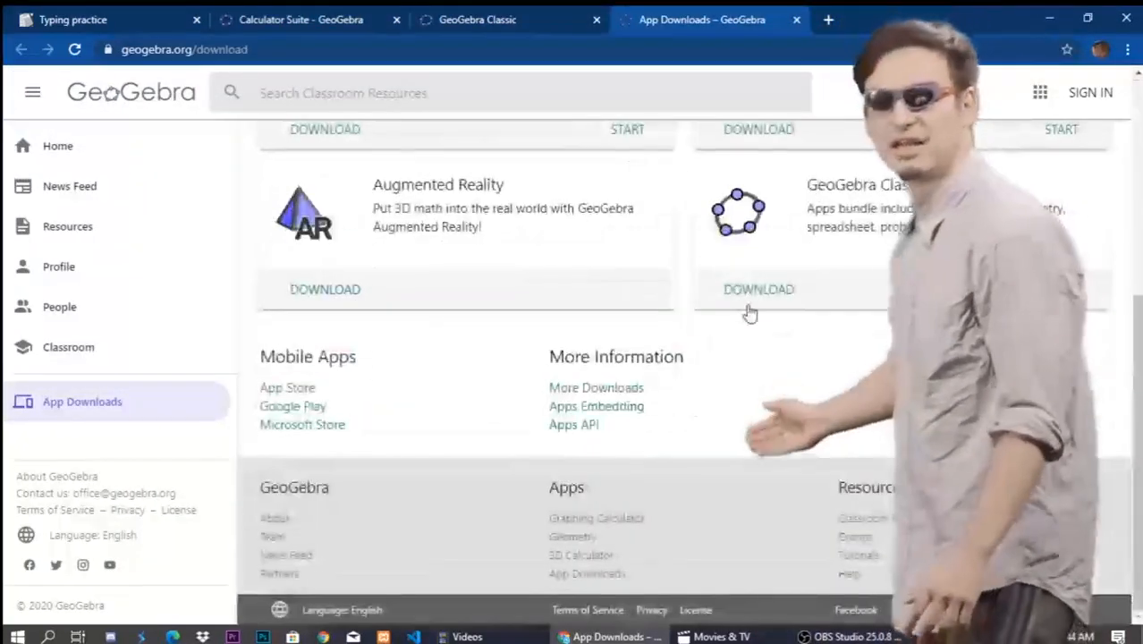
scroll(749, 311, up, 2)
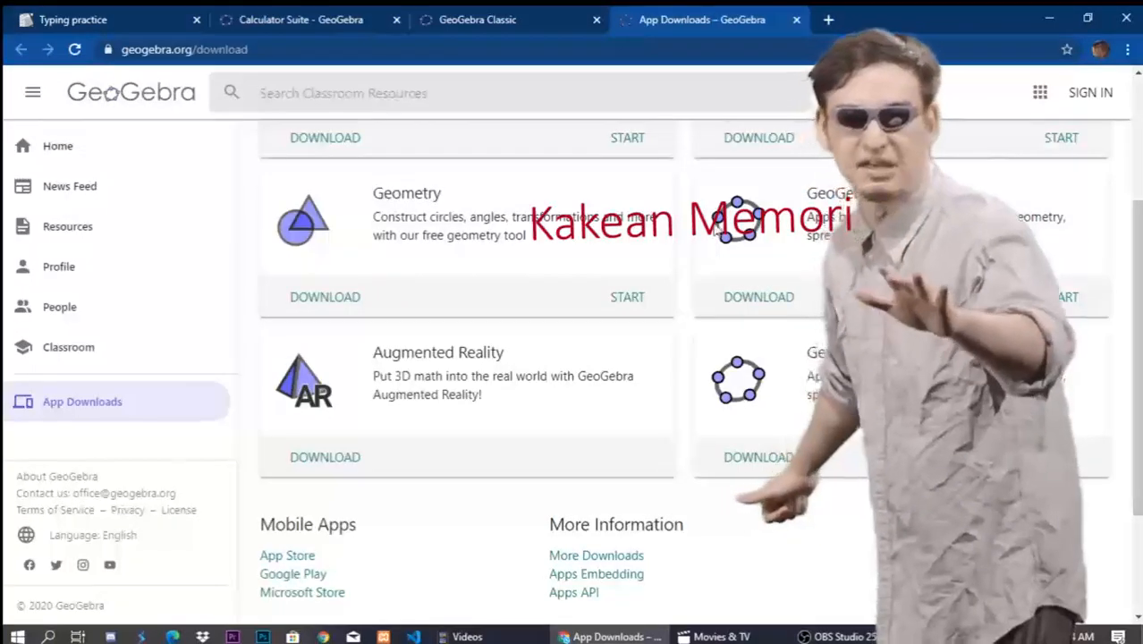
scroll(637, 359, up, 3)
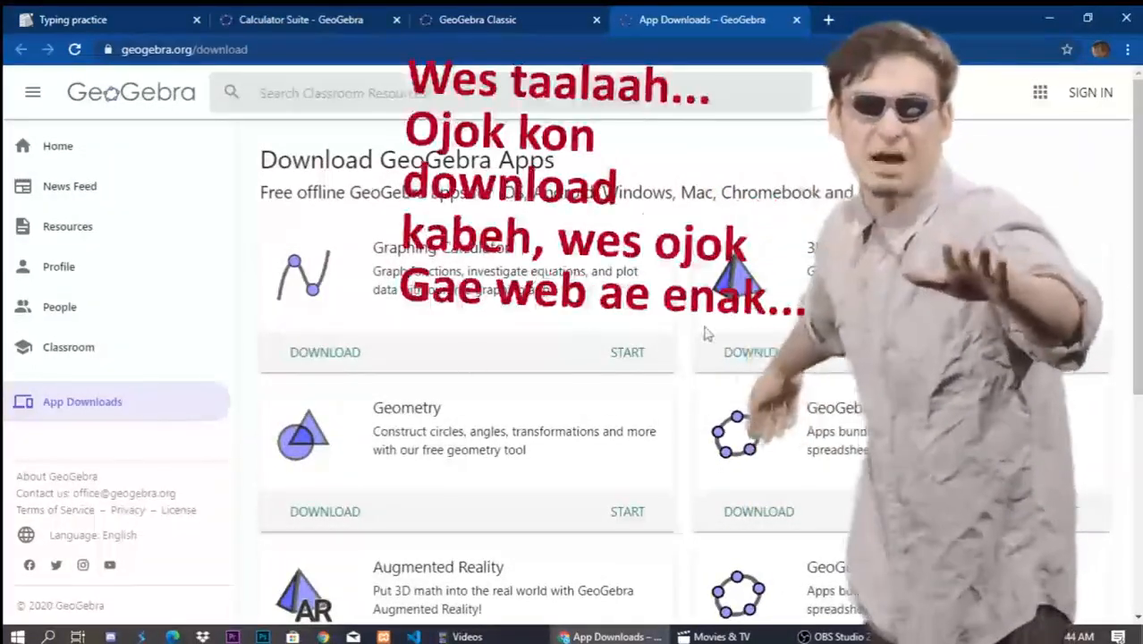
scroll(702, 465, down, 4)
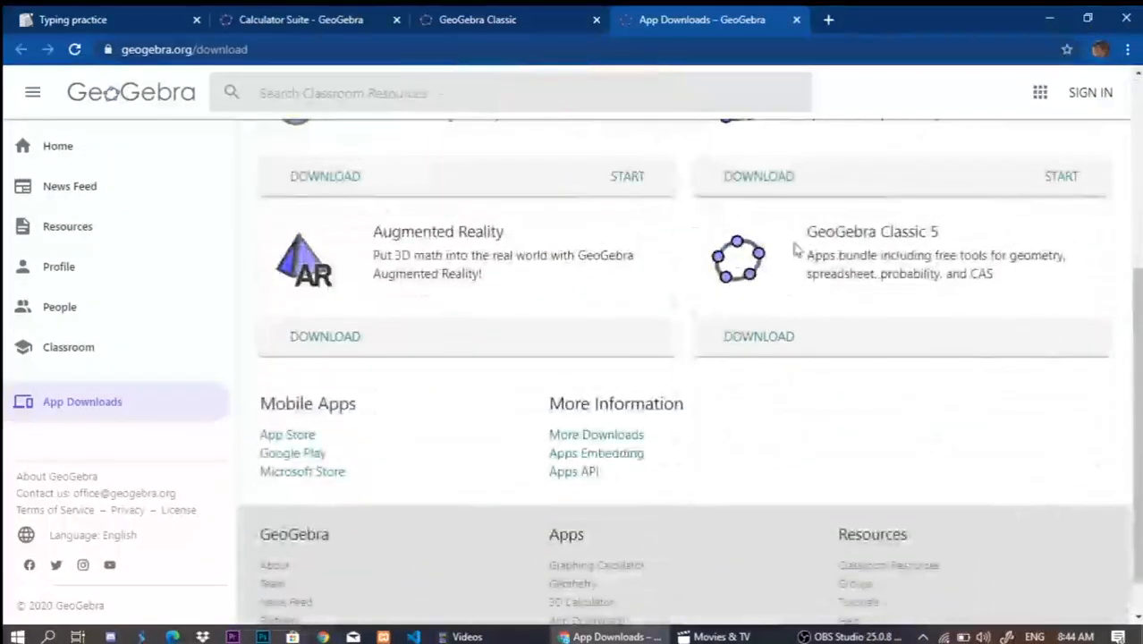
scroll(702, 352, up, 4)
click(439, 16)
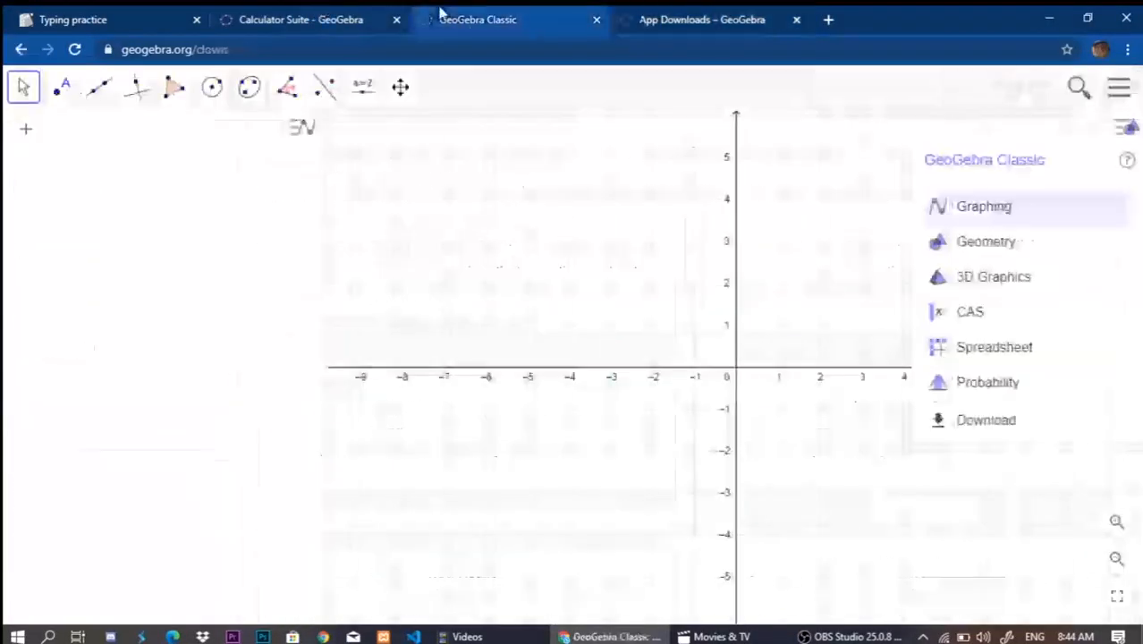
Display the algebra list's style options and look over its sorting choices.
click(305, 133)
click(300, 137)
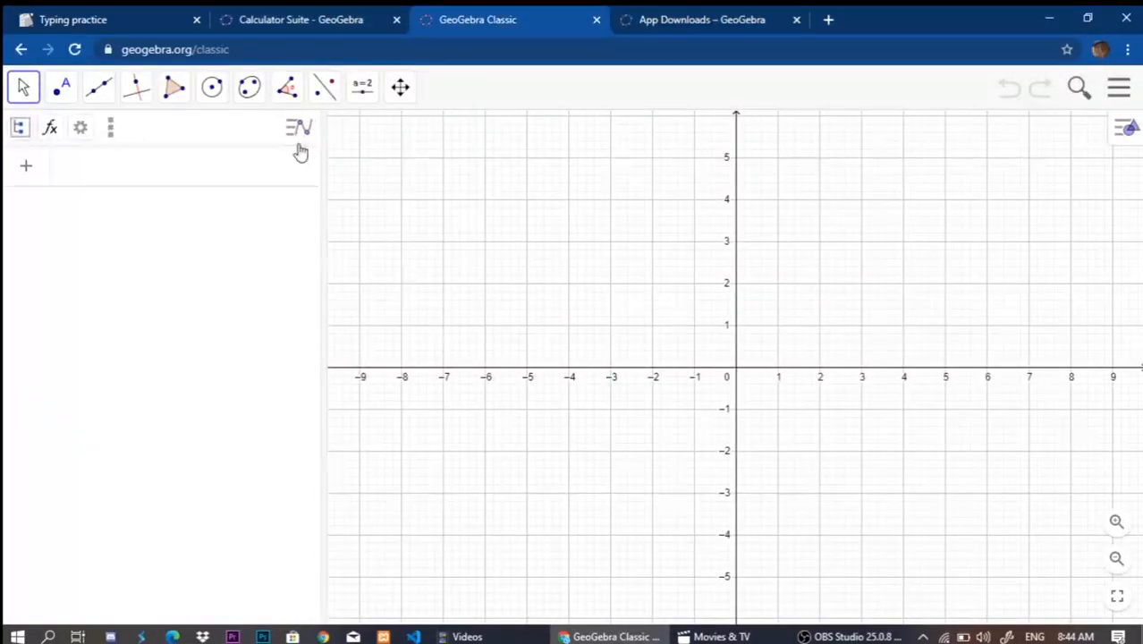
click(22, 130)
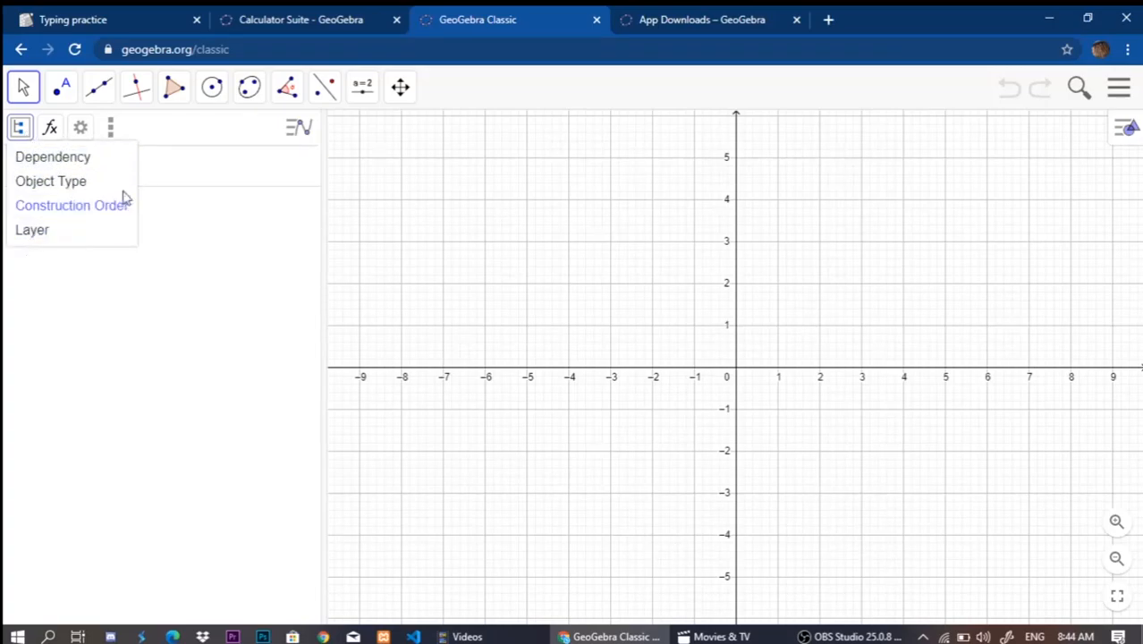
click(166, 172)
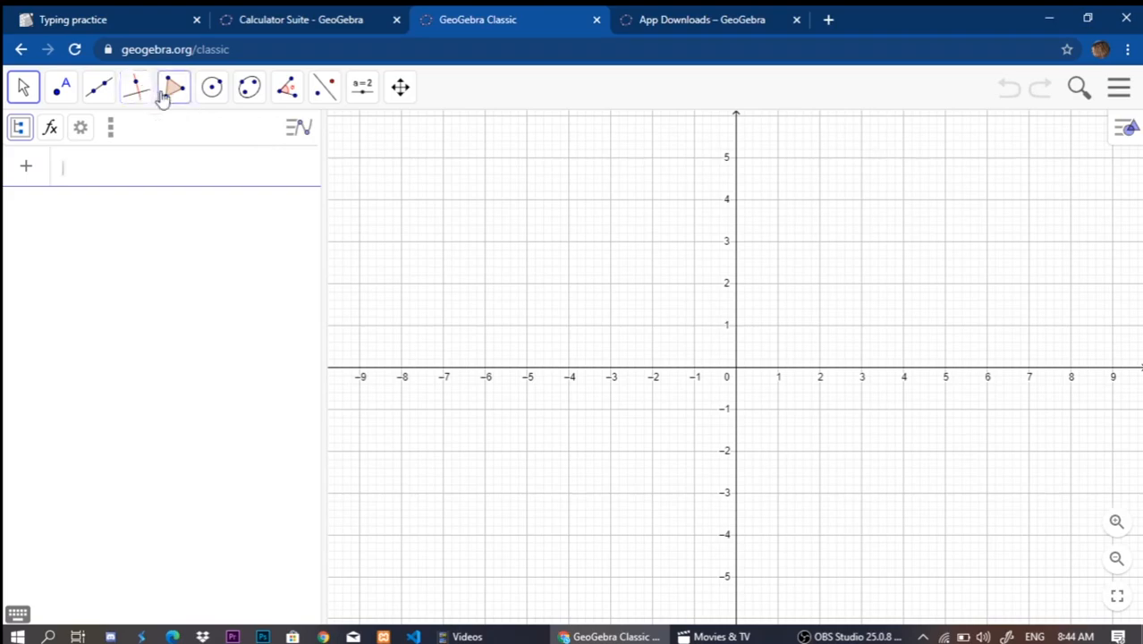
Draw a triangle from three segments joining points at about (-5.14, -0.46), (0.48, 3.04) and (5.24, 0.24).
click(101, 91)
click(130, 166)
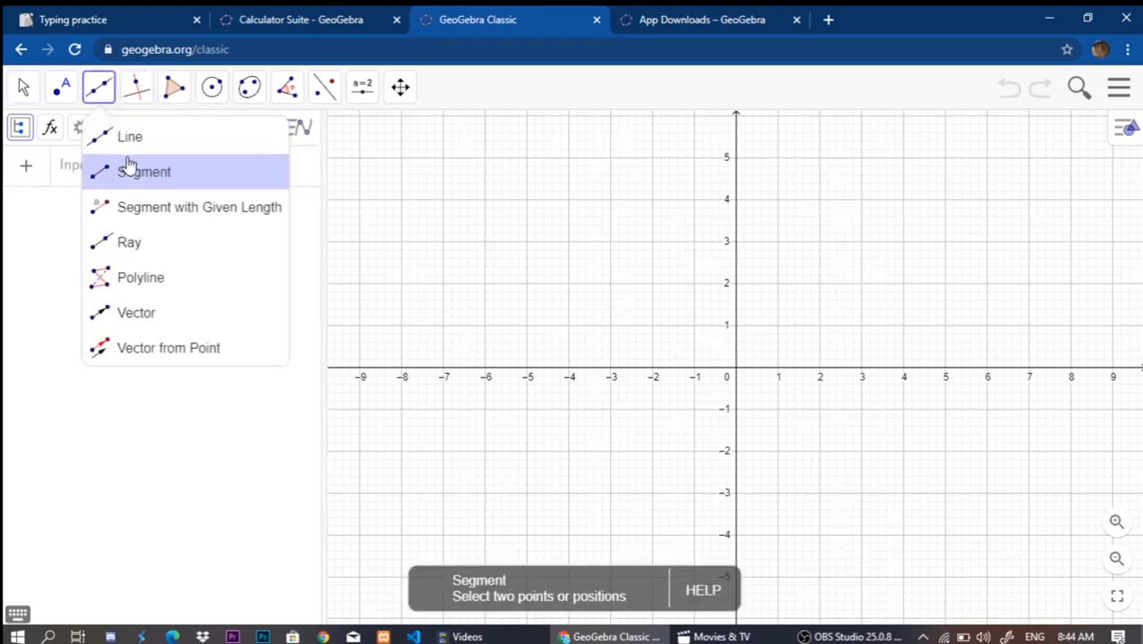
click(521, 385)
click(756, 241)
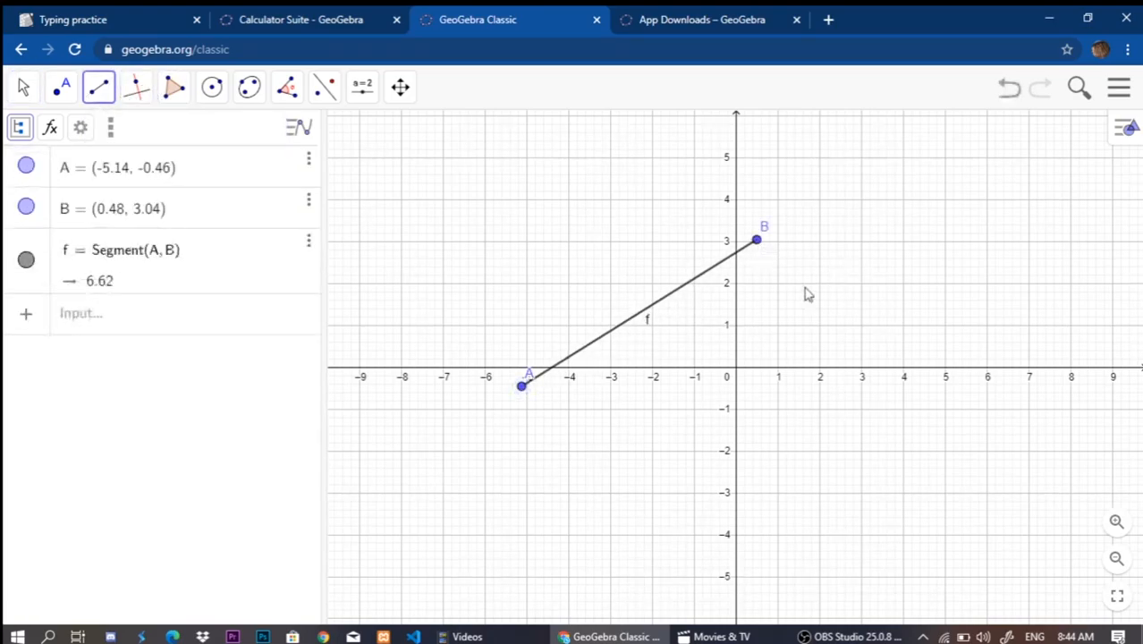
click(757, 241)
click(955, 357)
click(521, 385)
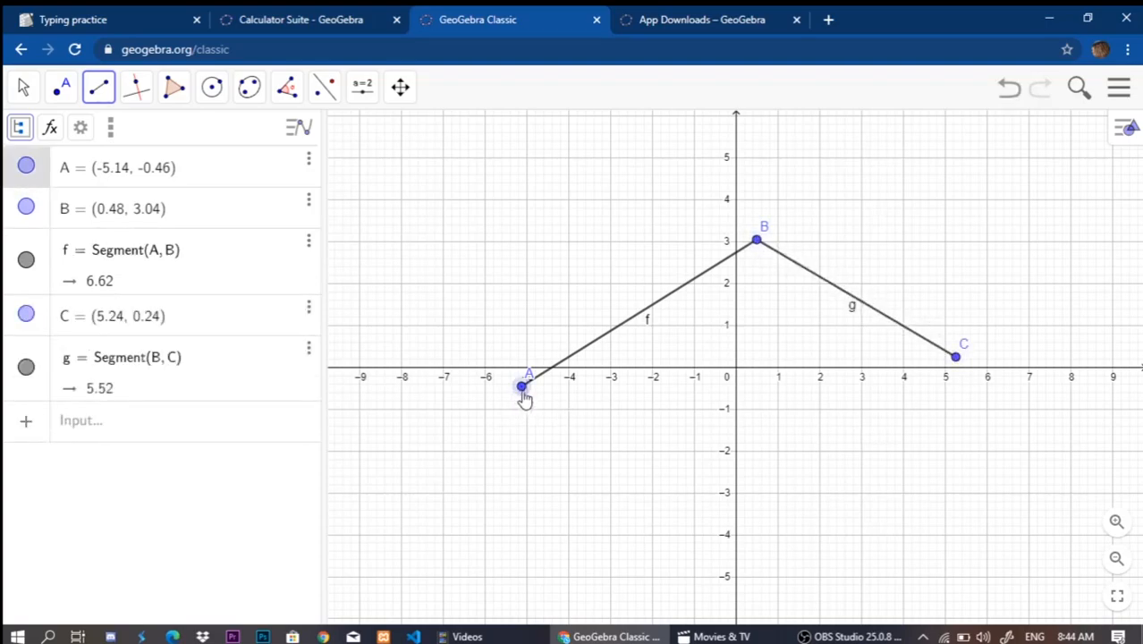
click(955, 357)
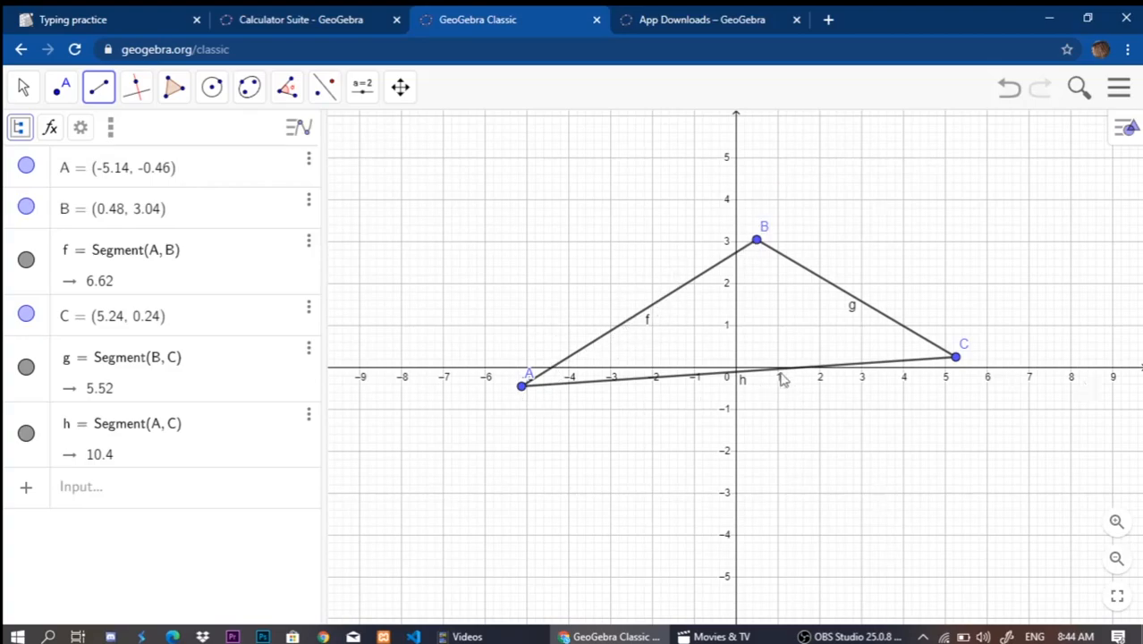
Group the algebra list of the triangle's points and segments by Object Type.
click(19, 127)
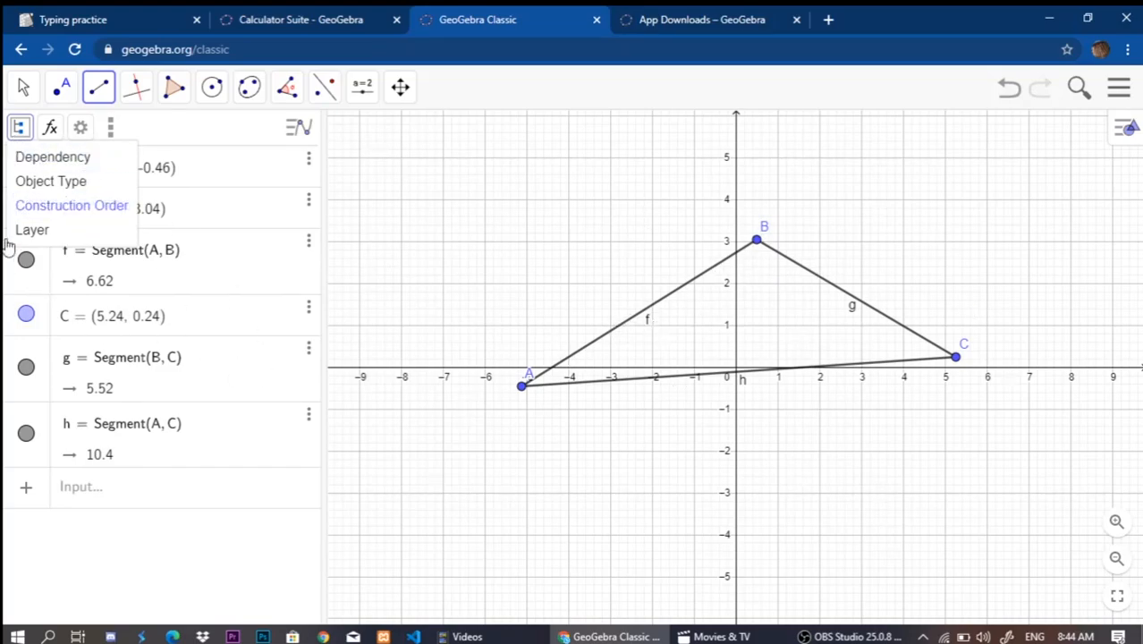
click(32, 182)
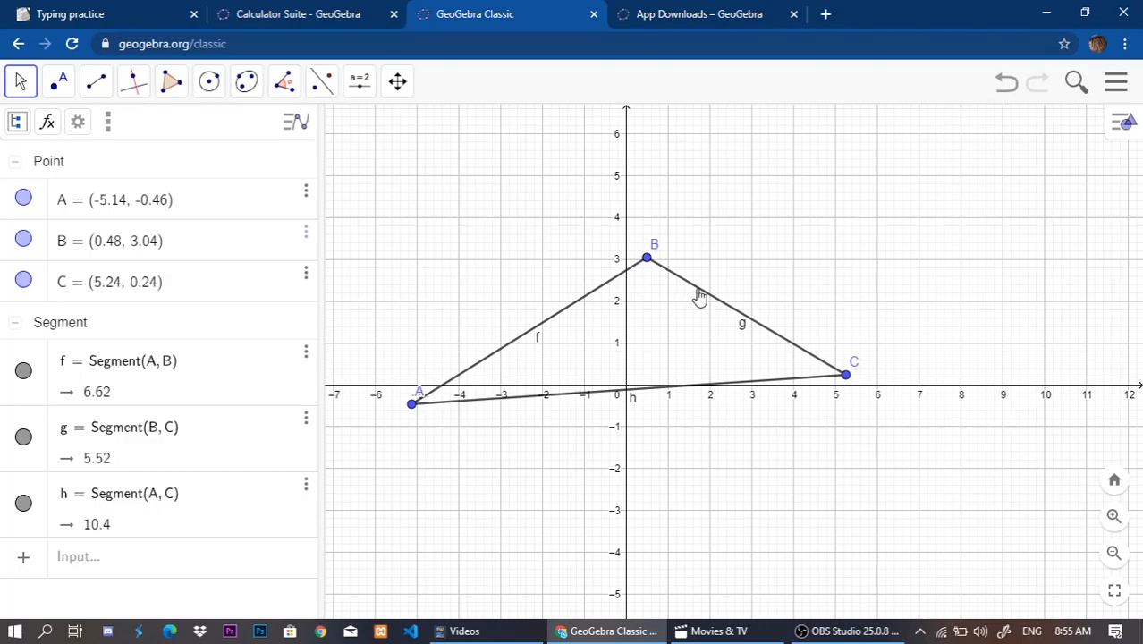
Highlight each triangle vertex together with its opposite side: A with g, B with h, and C with f.
click(414, 404)
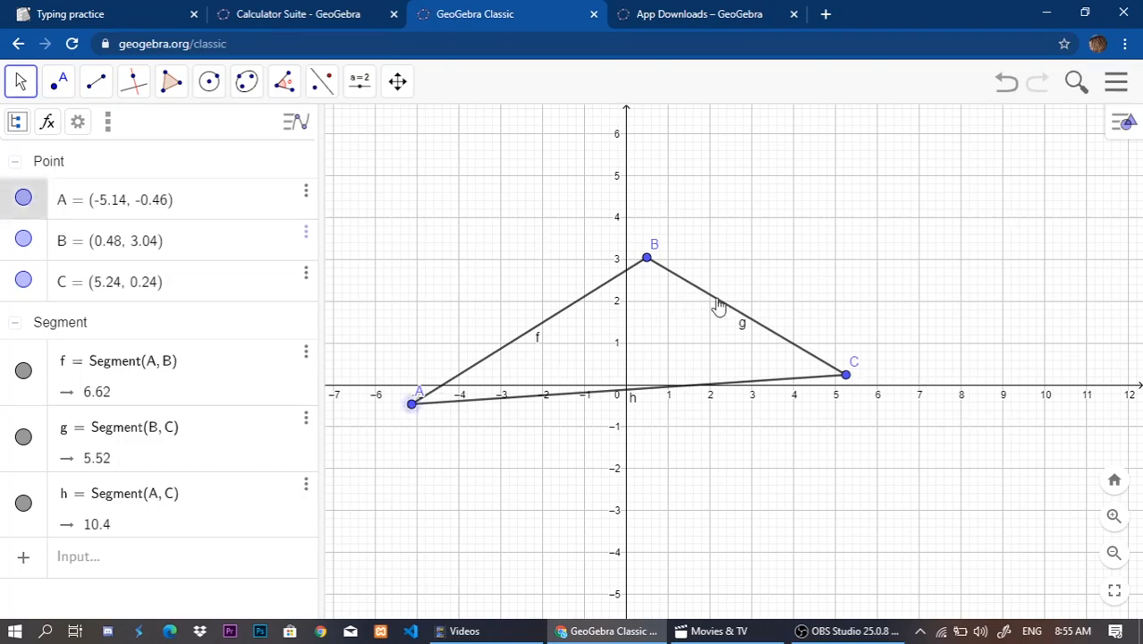
click(715, 311)
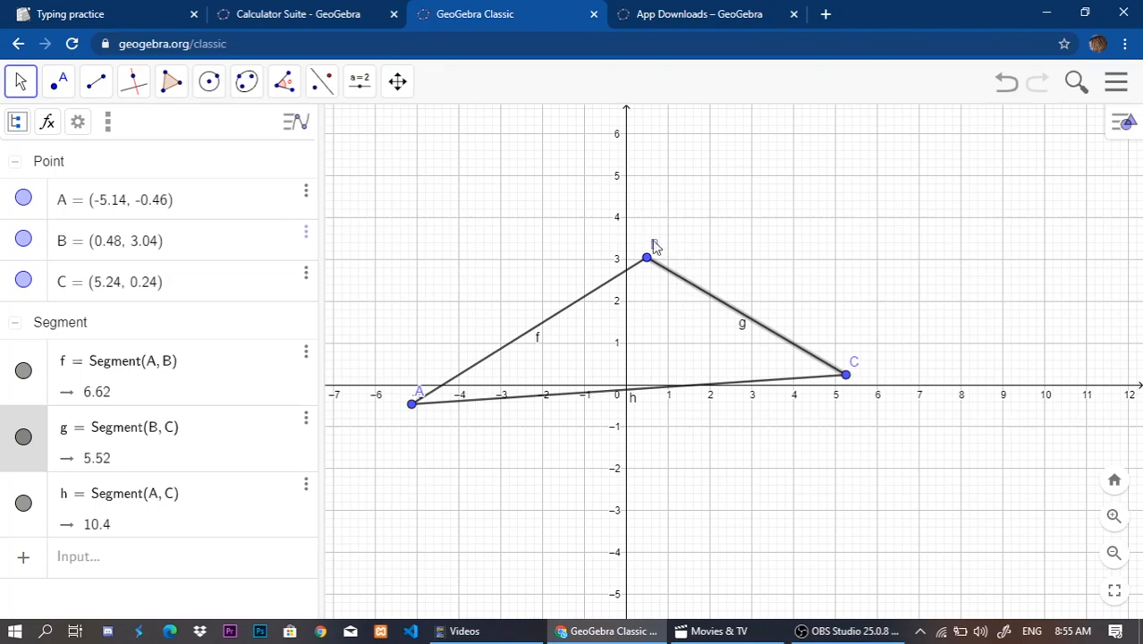
click(414, 410)
click(421, 436)
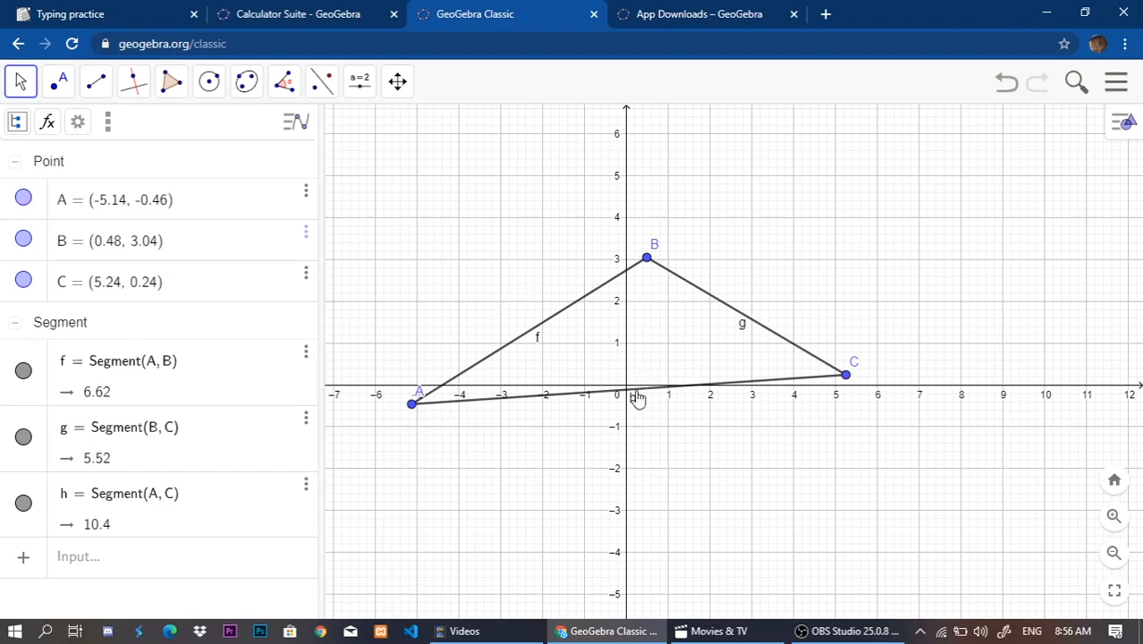
click(646, 260)
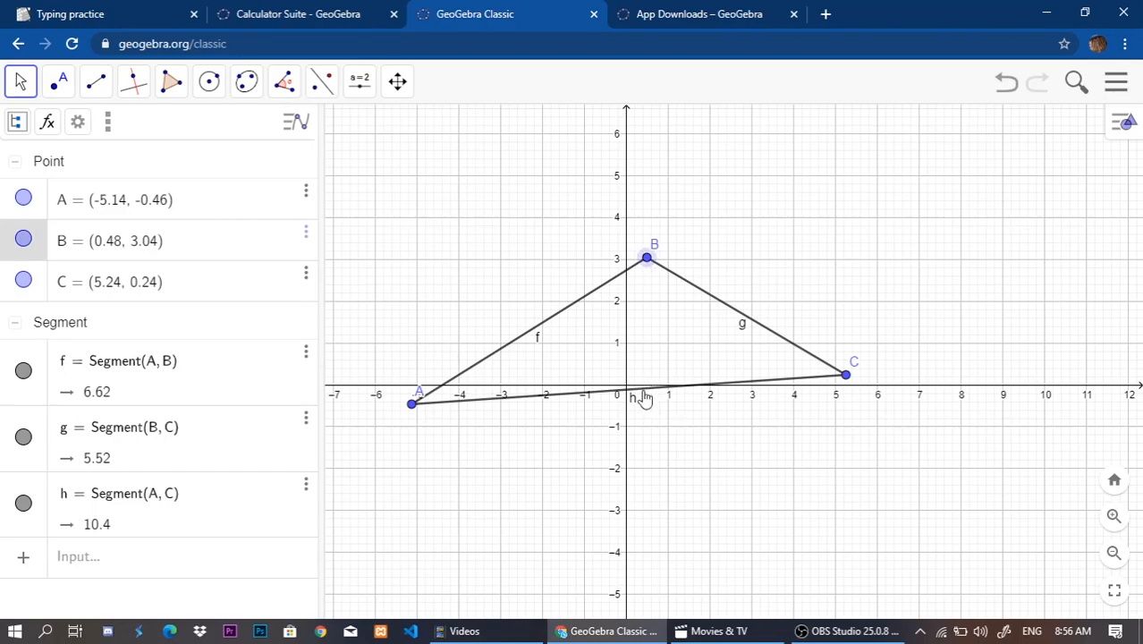
click(643, 394)
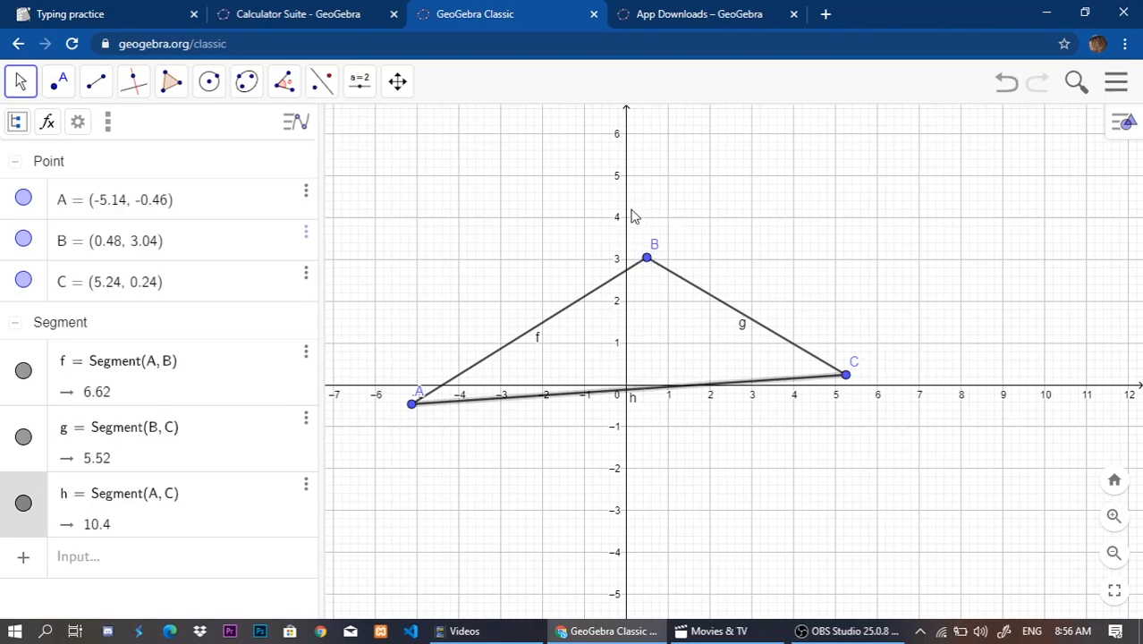
click(632, 359)
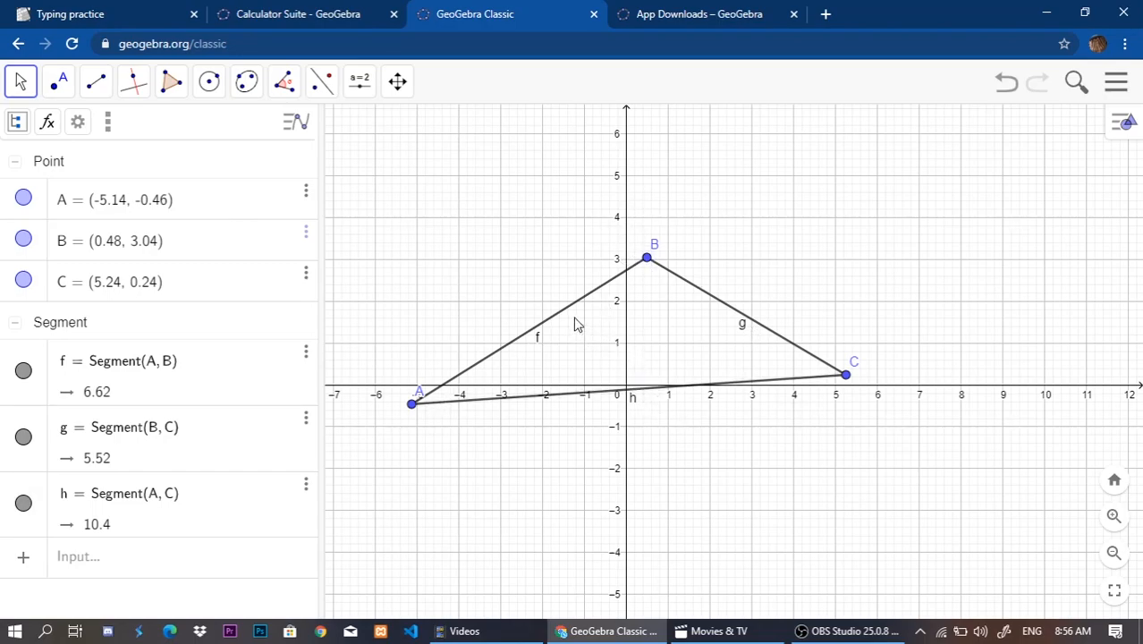
click(566, 313)
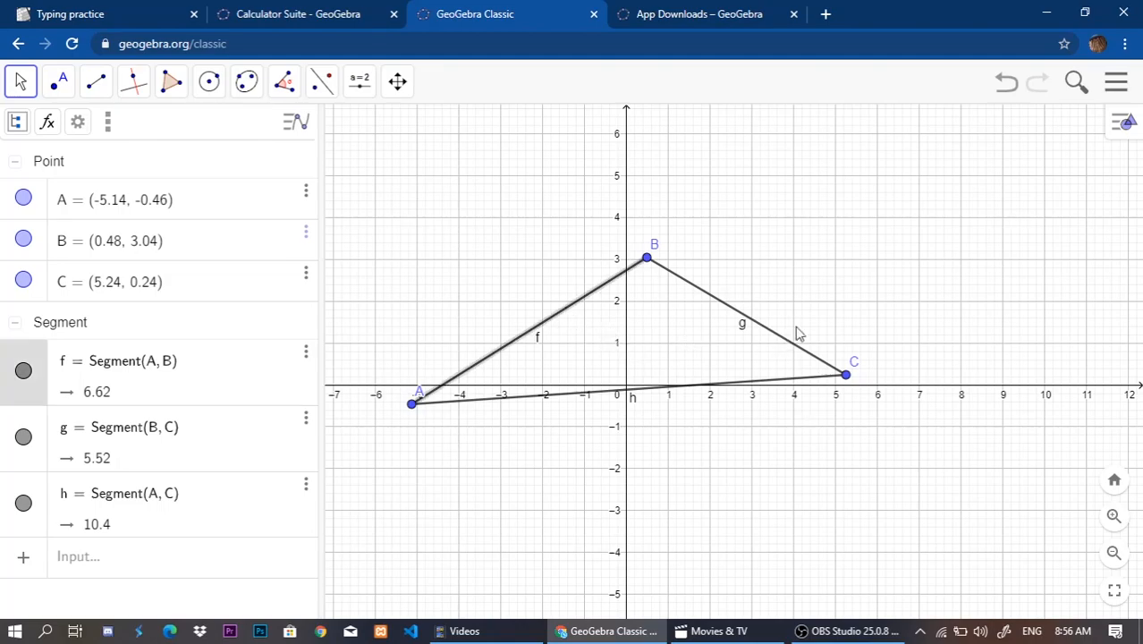
click(844, 379)
click(481, 512)
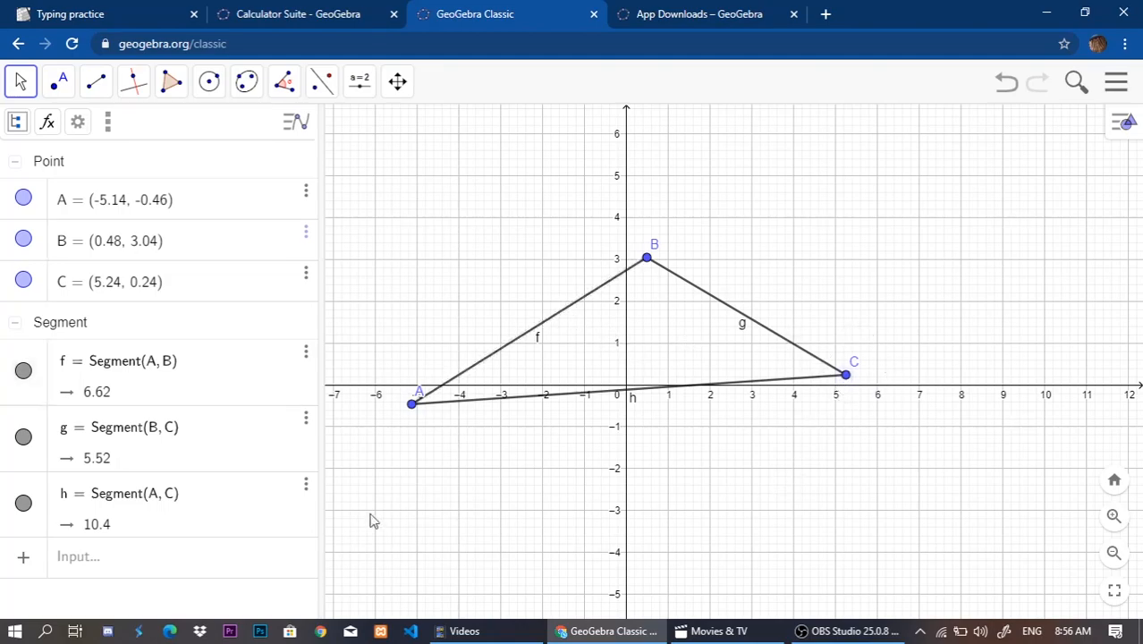
Examine the side names again by highlighting sides g and f and vertex A, and activate the algebra input row.
click(141, 563)
click(727, 242)
click(160, 553)
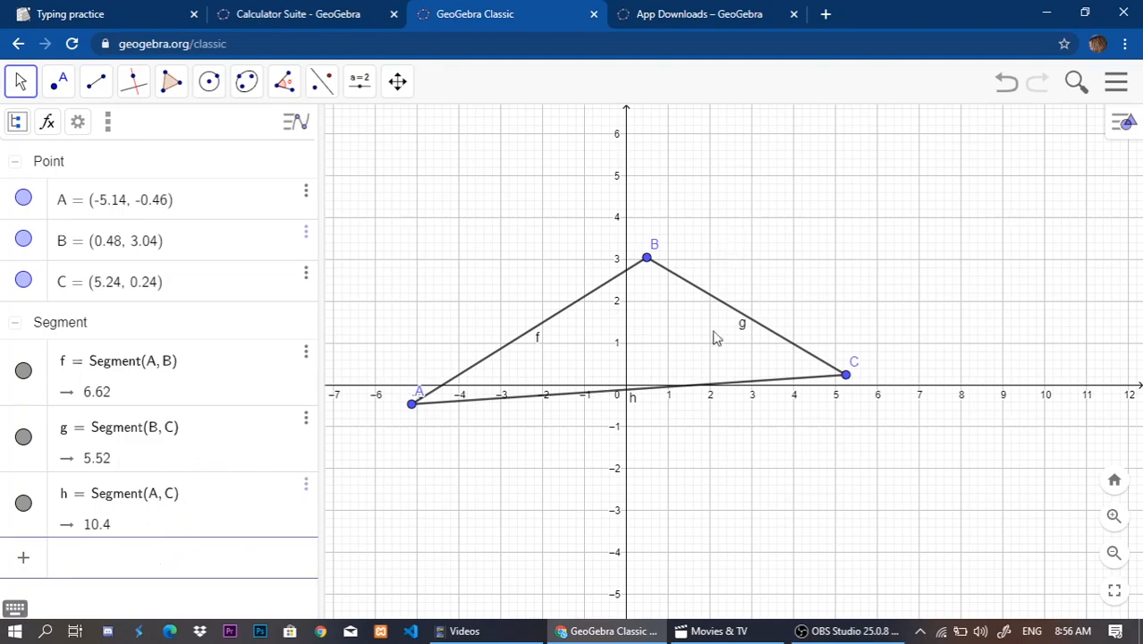
click(736, 317)
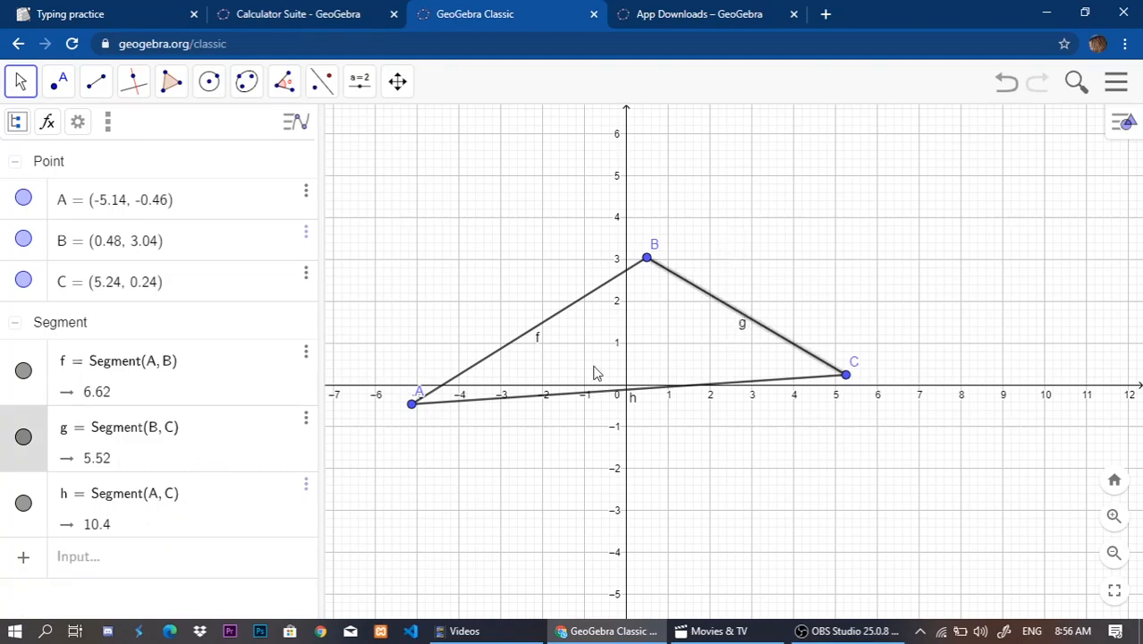
click(485, 514)
click(413, 405)
click(430, 462)
click(549, 322)
click(684, 359)
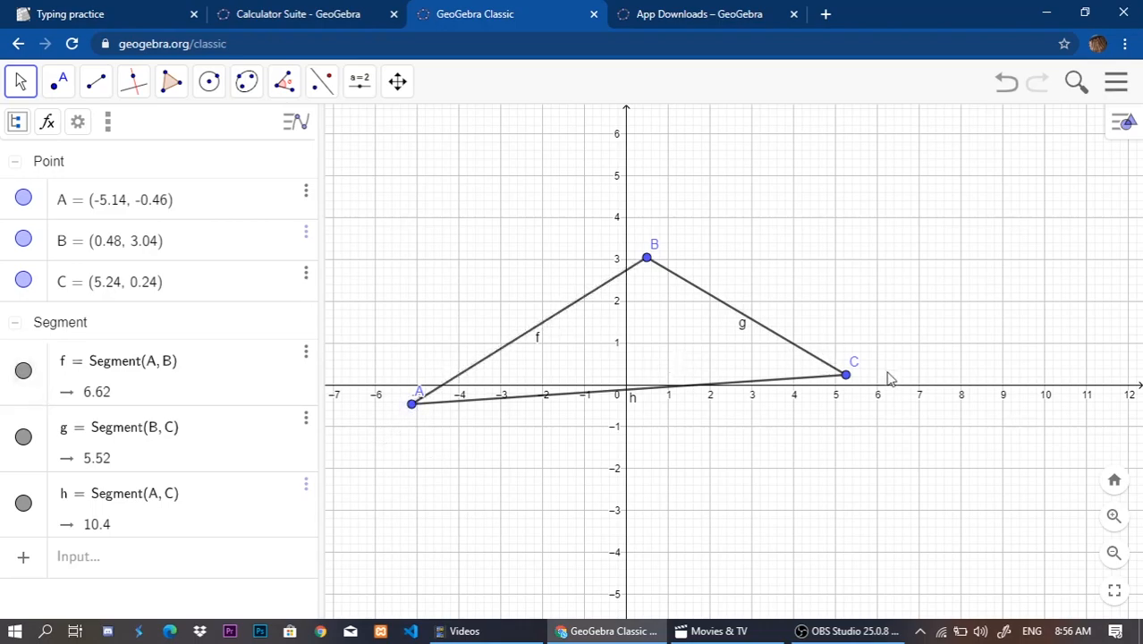
click(729, 309)
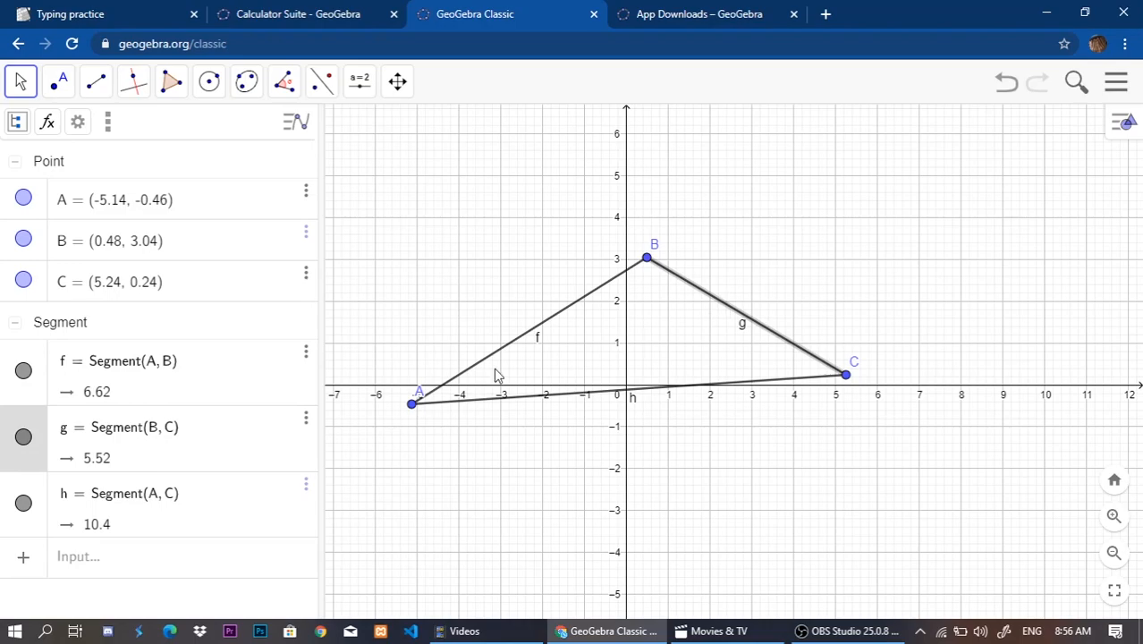
click(413, 406)
click(689, 351)
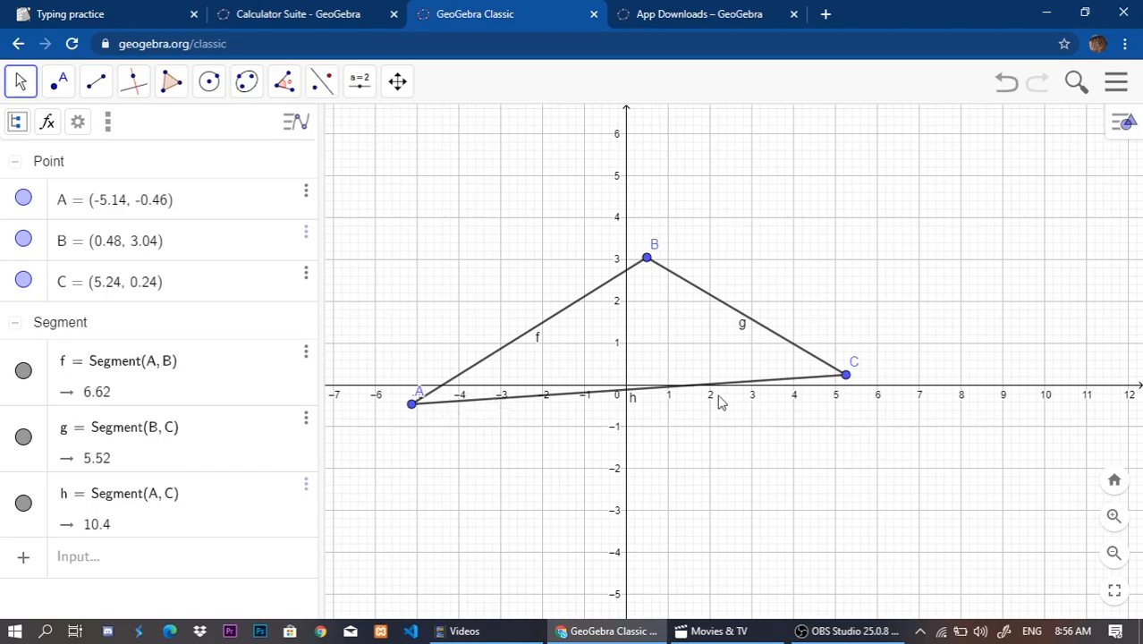
click(102, 563)
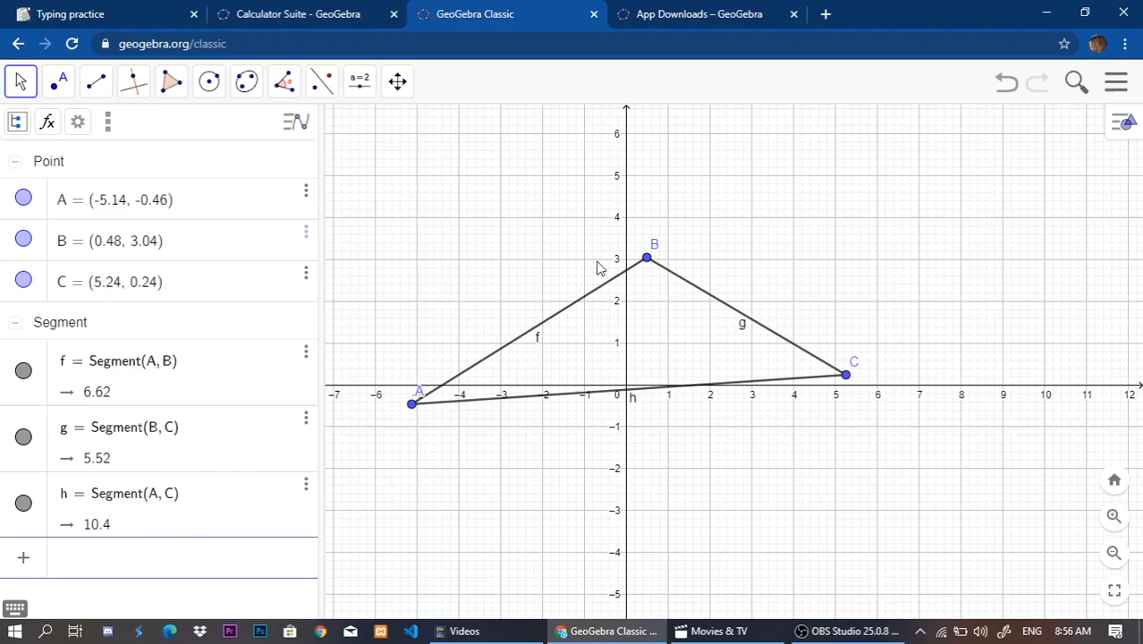
Create an angle beside the triangle through new points at about (4.7, 5.28), (7.6, 4.14) and (4.48, 2.94), with the second as vertex.
click(284, 88)
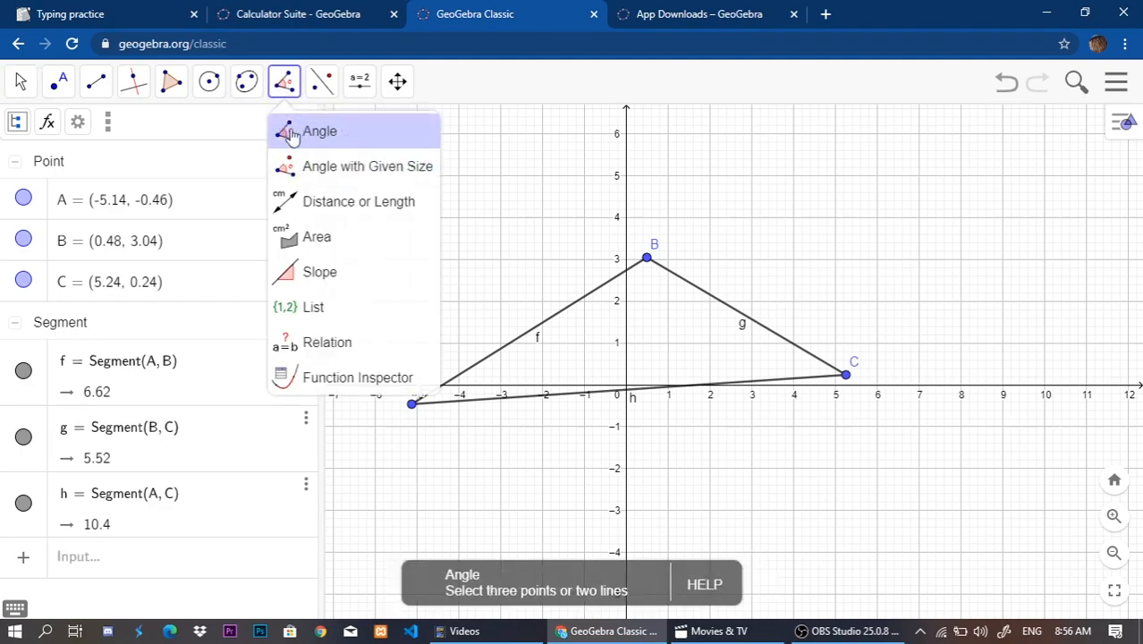
click(645, 261)
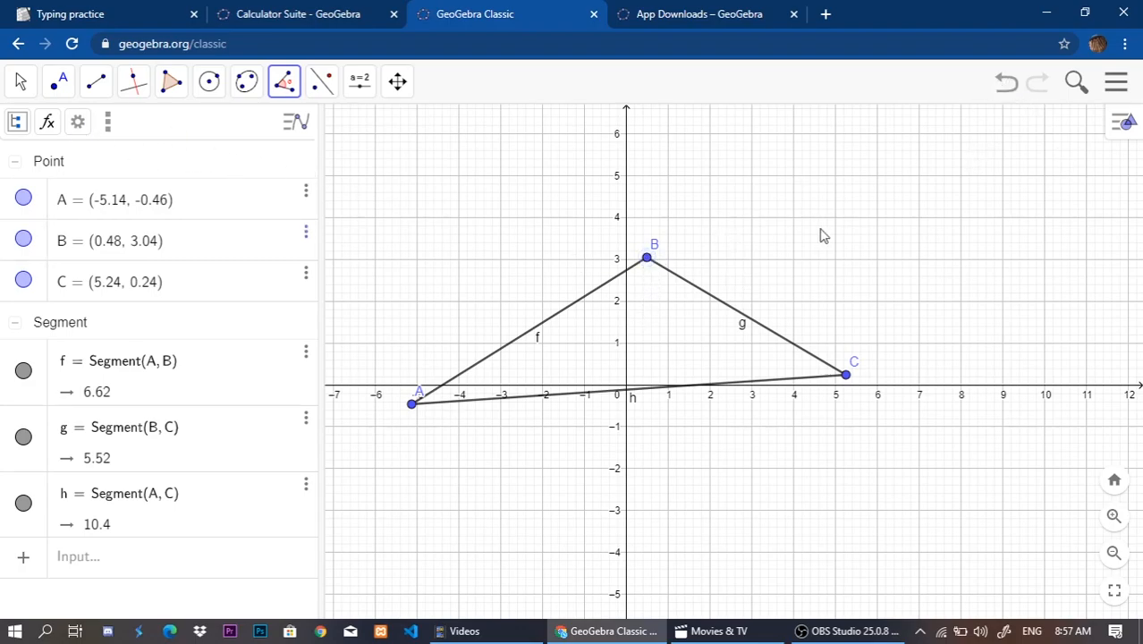
click(824, 163)
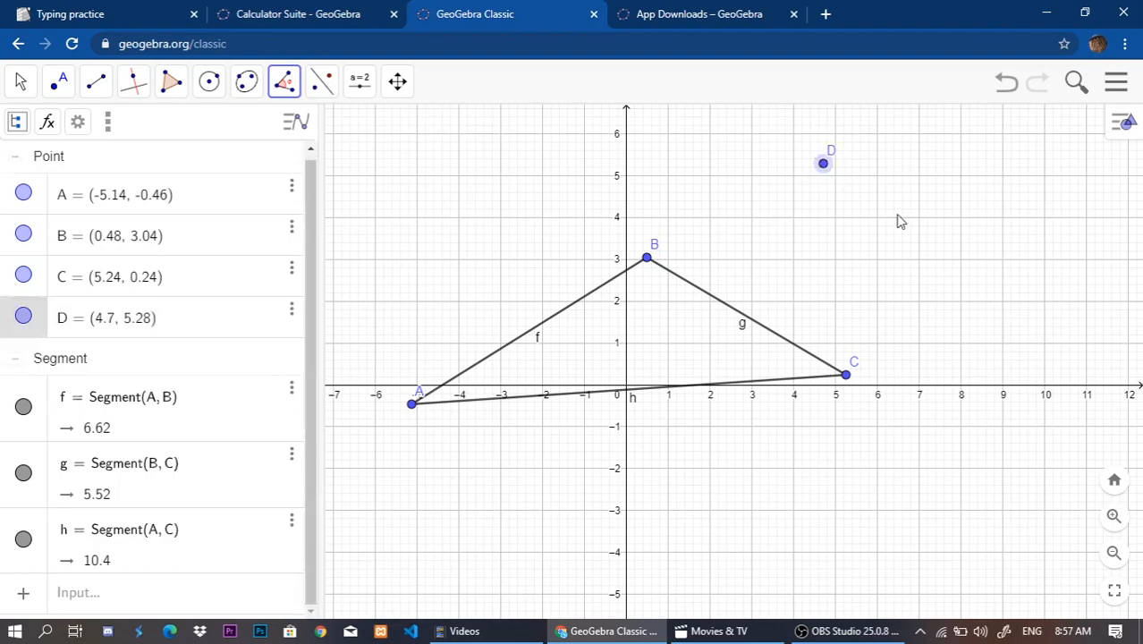
click(944, 211)
click(814, 262)
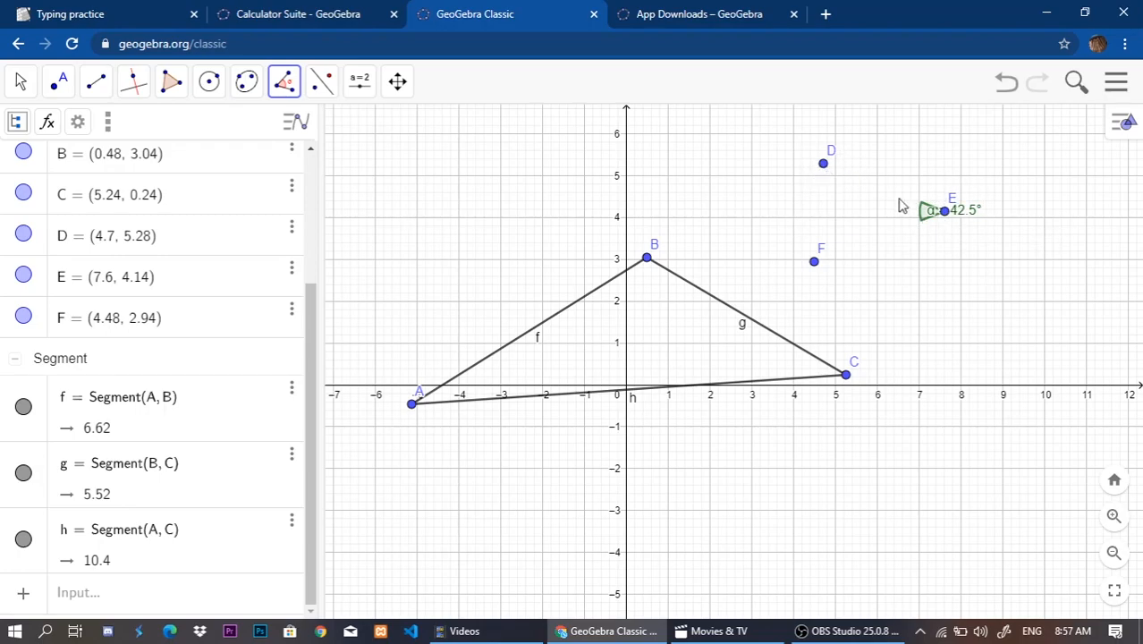
Create two angles at vertex D, one from F to E and the reflex one from E to F.
click(814, 263)
click(824, 165)
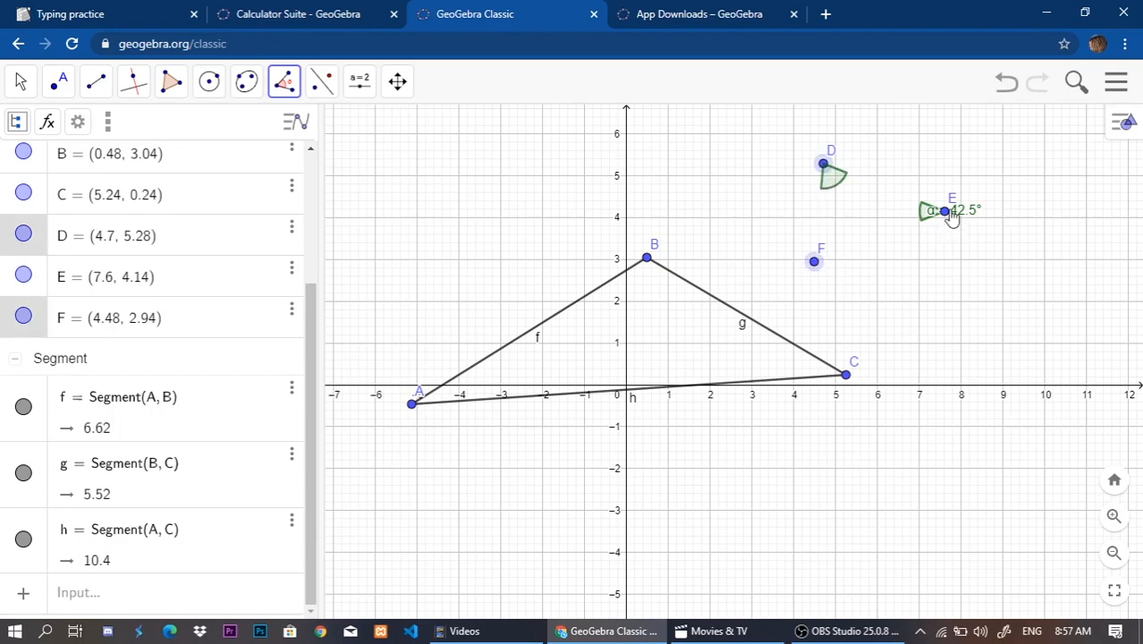
click(945, 215)
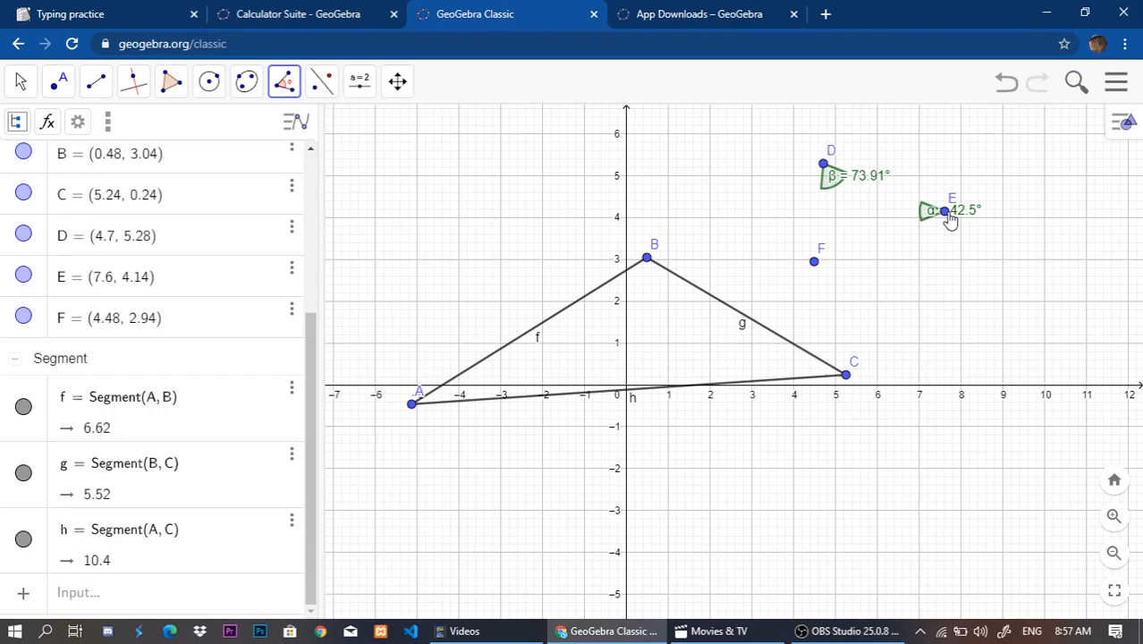
click(946, 214)
click(824, 164)
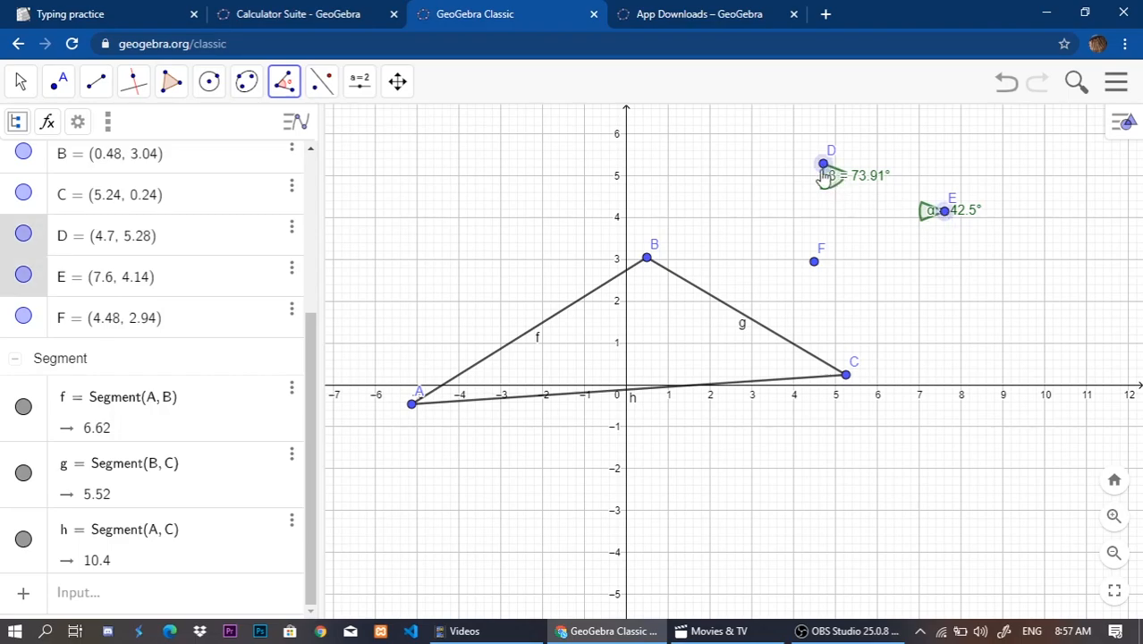
click(815, 263)
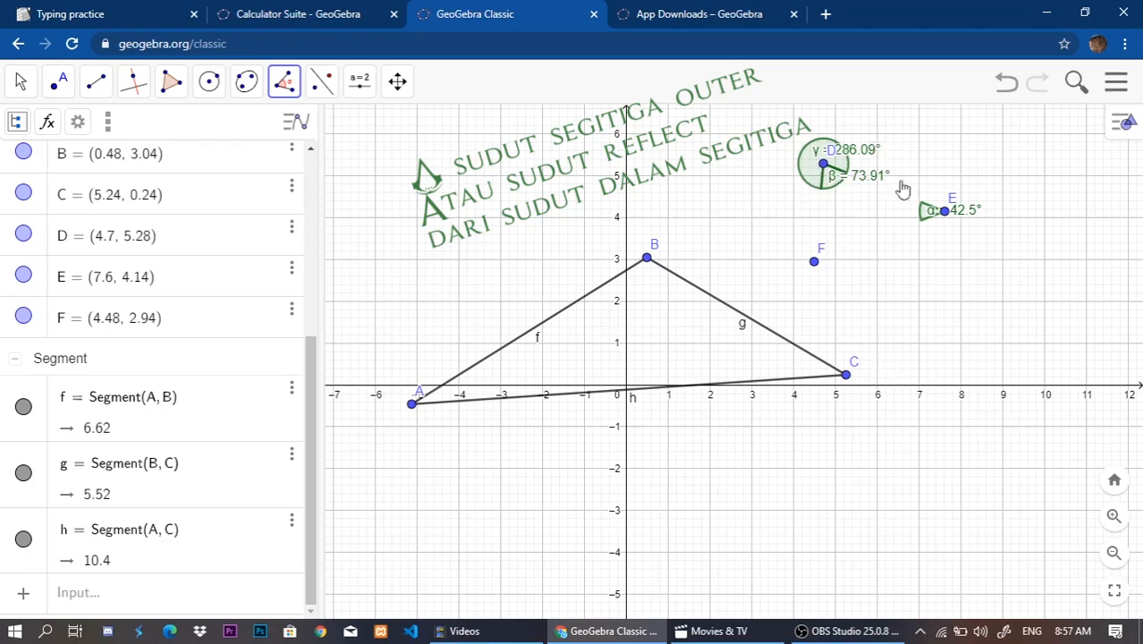
Undo all the practice angles and the three separate points beside the triangle.
key(ctrl+z)
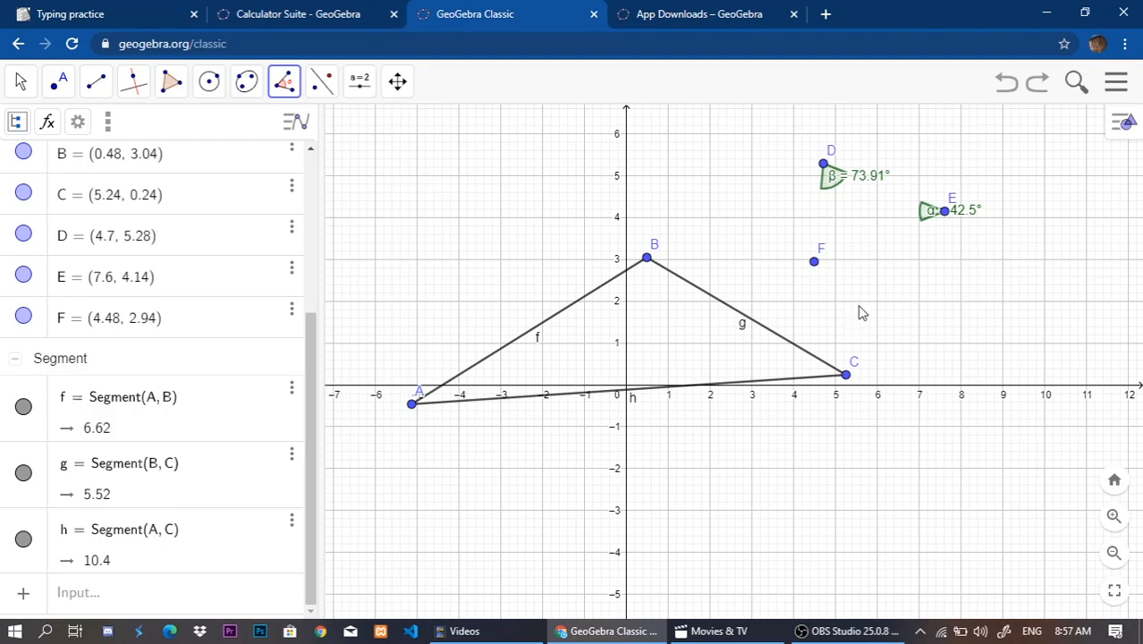
click(1013, 88)
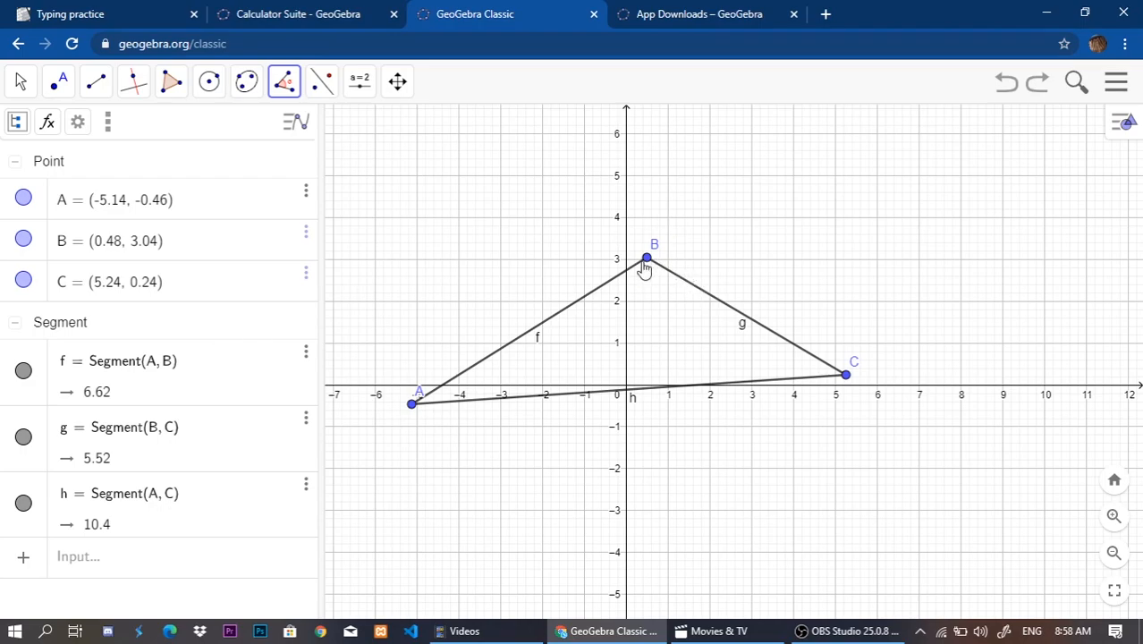
Create the triangle's three interior angles at vertices C, A and B from its existing points.
click(647, 263)
click(845, 376)
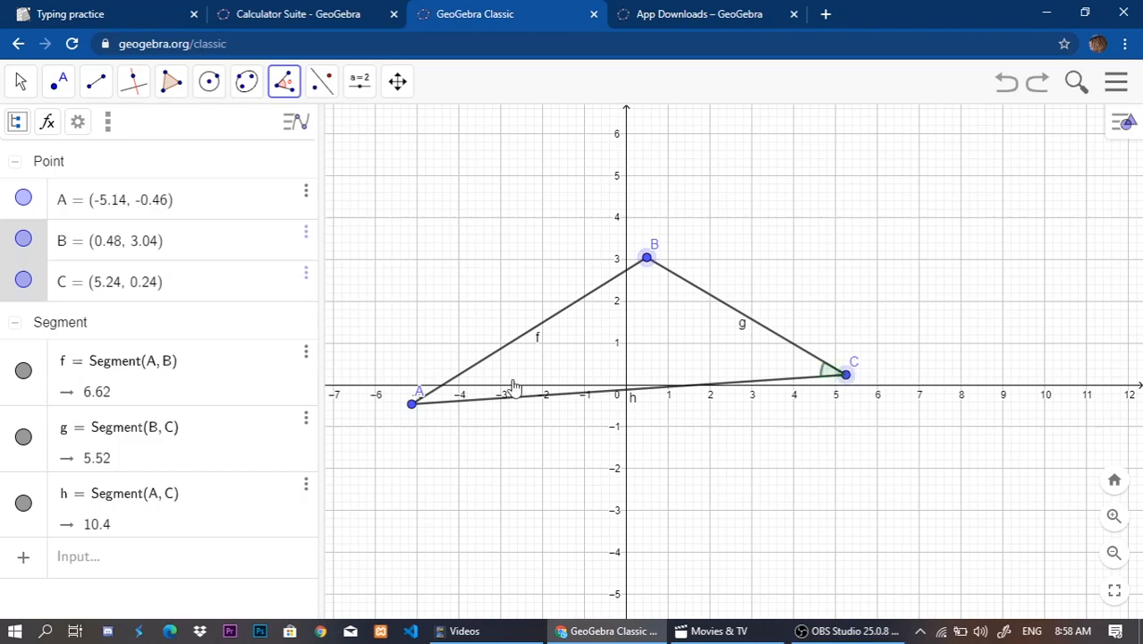
click(413, 404)
click(837, 380)
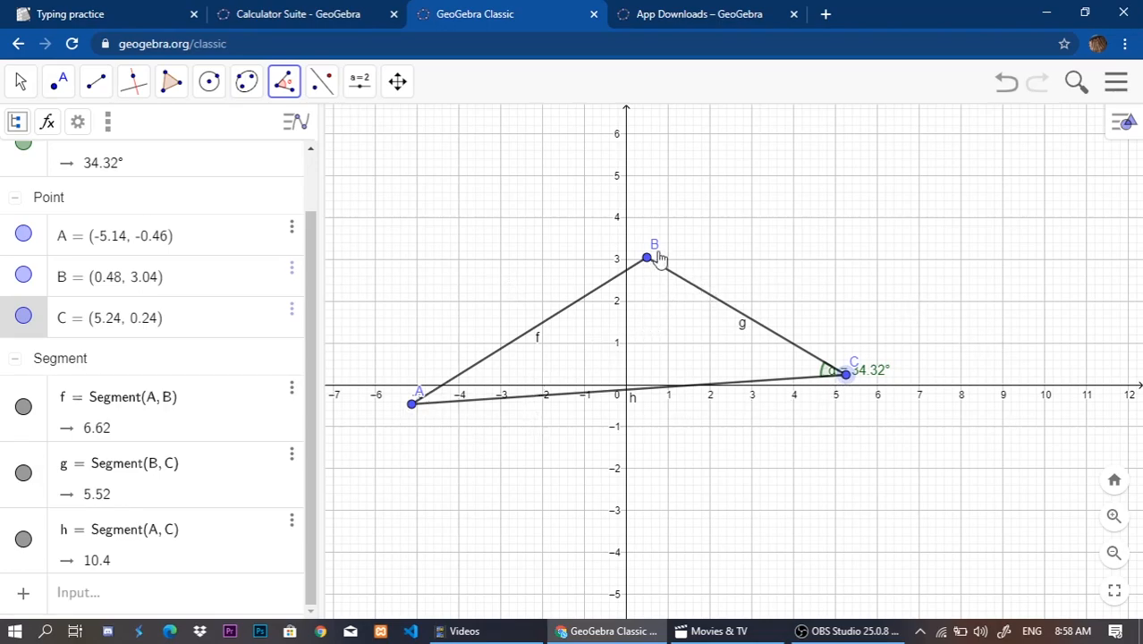
click(413, 408)
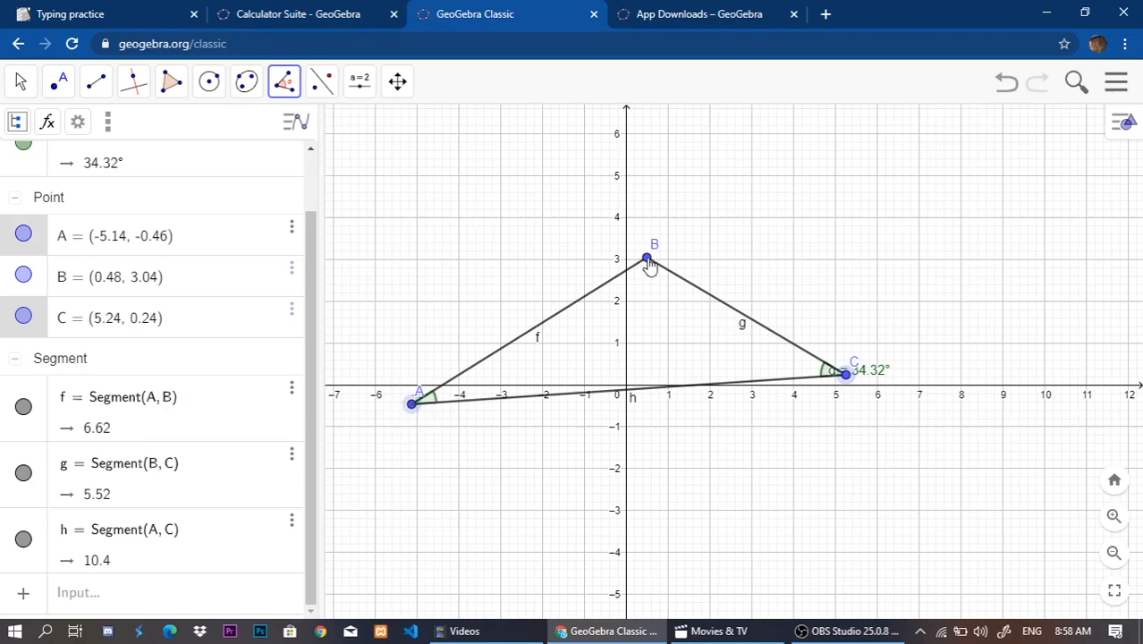
click(648, 263)
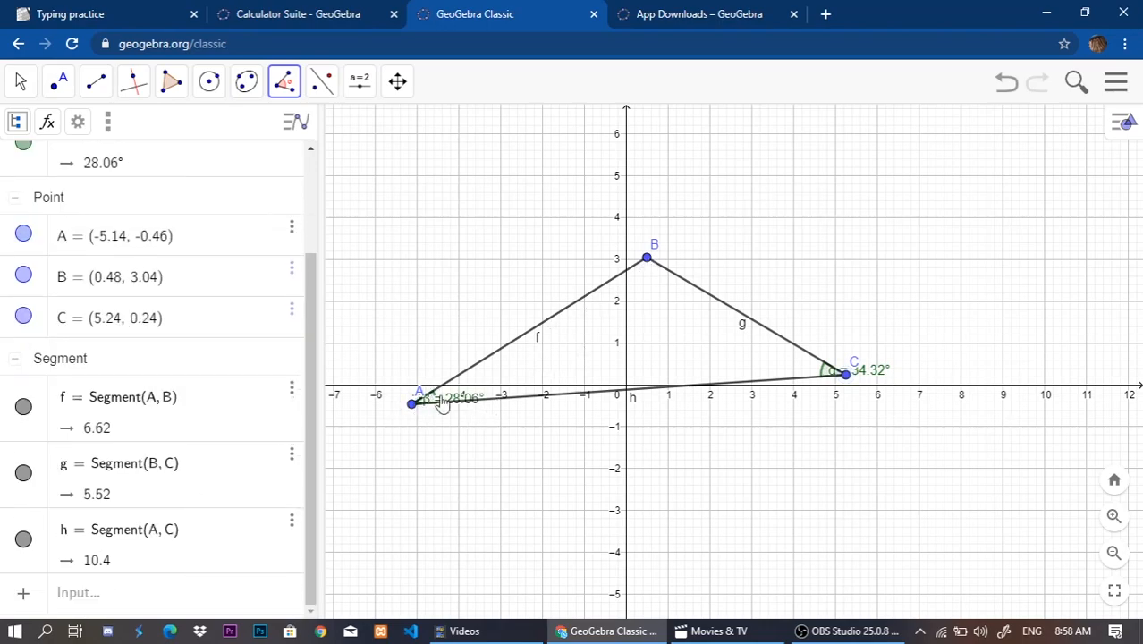
click(413, 404)
click(645, 261)
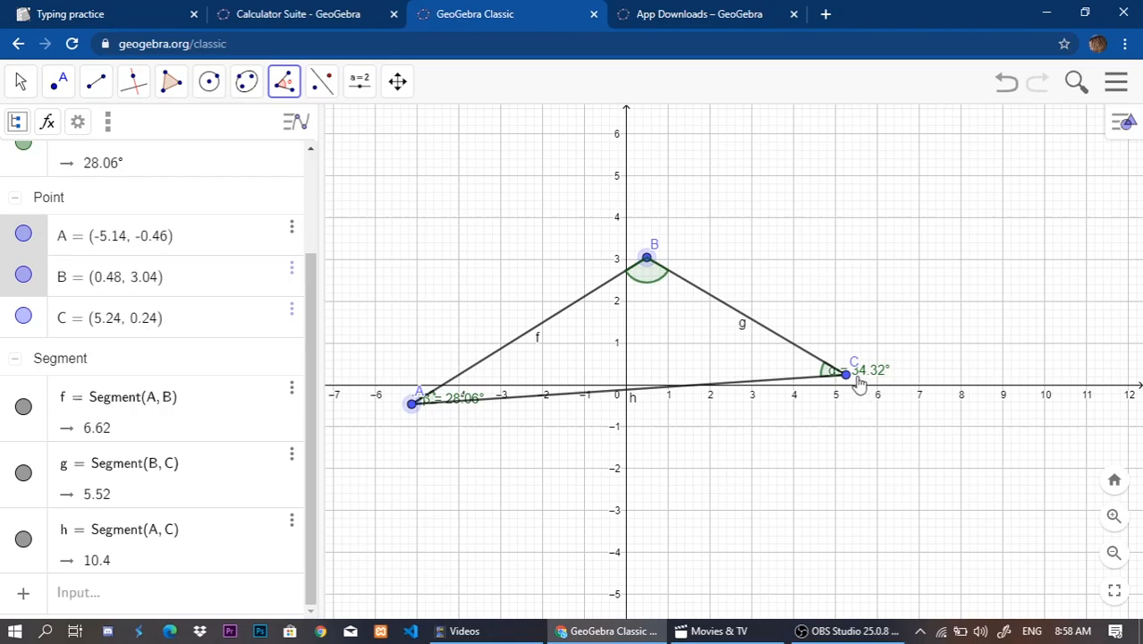
click(846, 377)
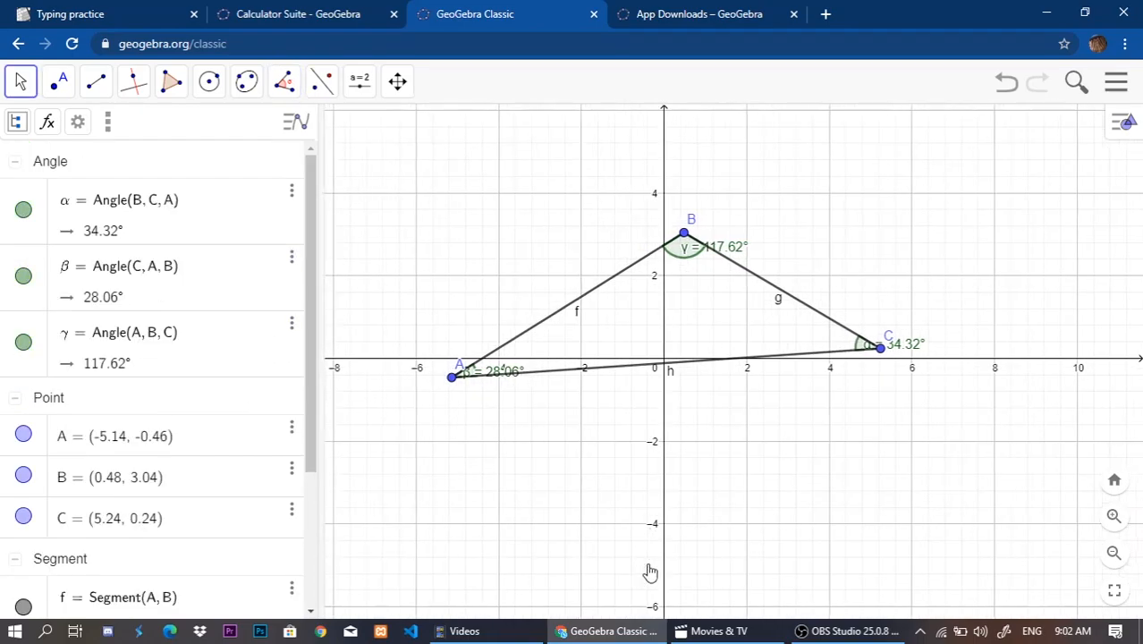
Examine the angles, points and sides in the algebra list and the entry types available for a new row.
drag(712, 406, 712, 456)
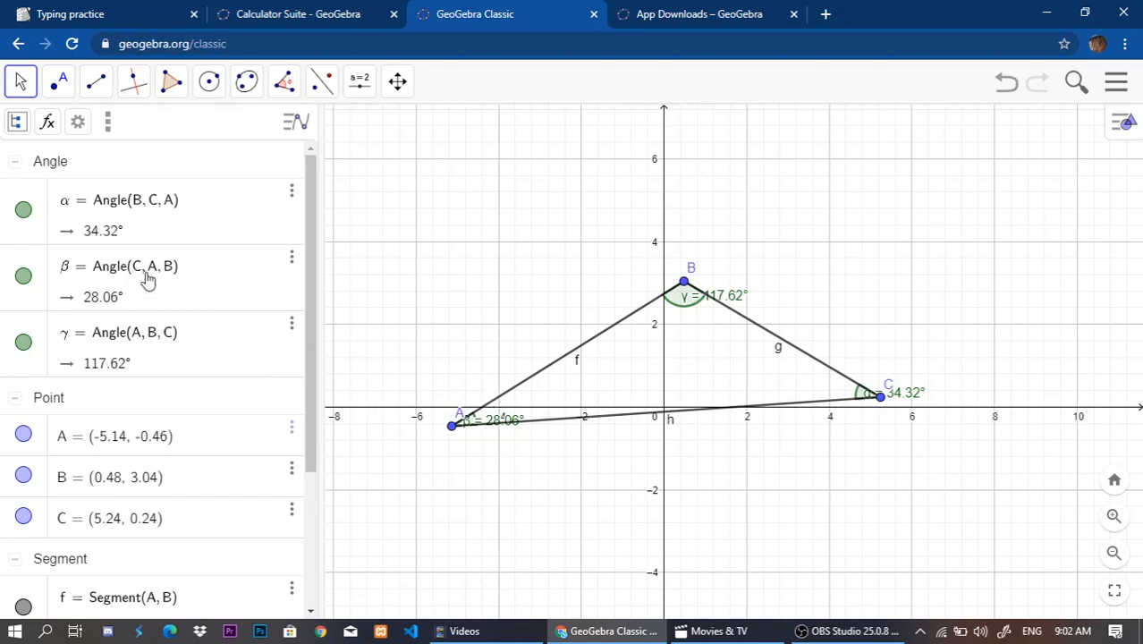
scroll(148, 279, down, 3)
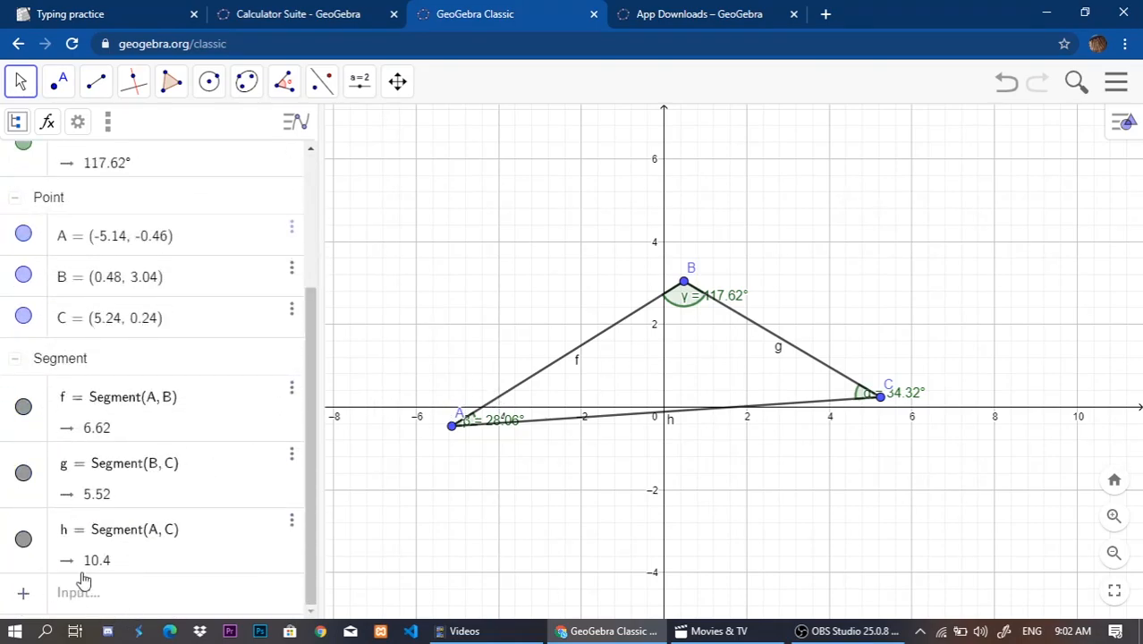
scroll(134, 421, up, 3)
scroll(143, 528, down, 3)
click(27, 601)
click(77, 592)
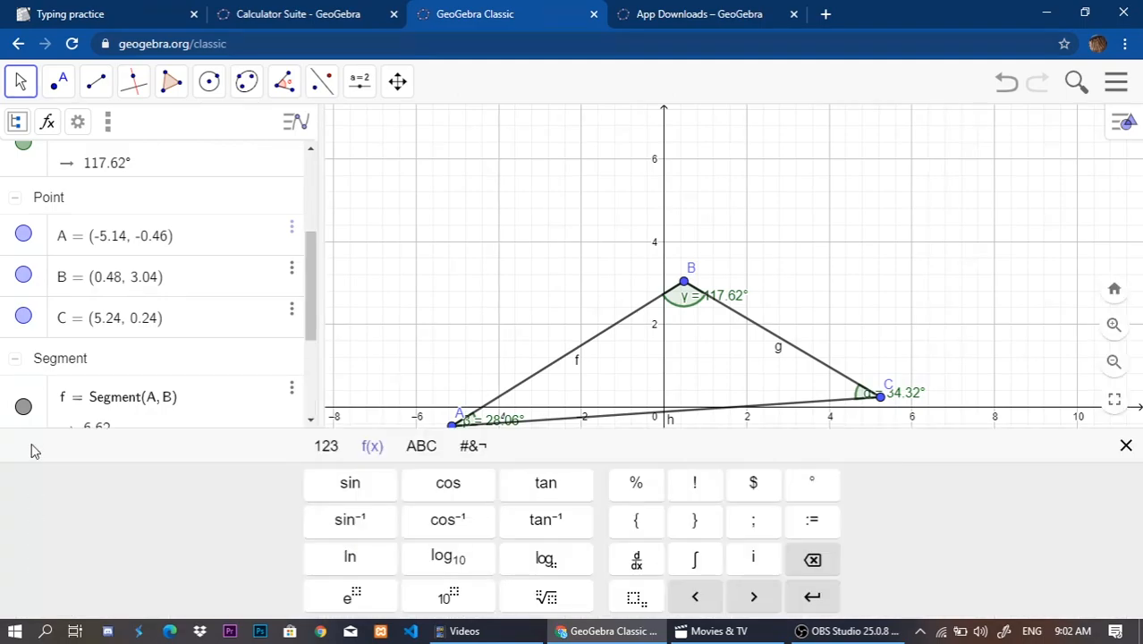
scroll(50, 320, down, 3)
click(27, 400)
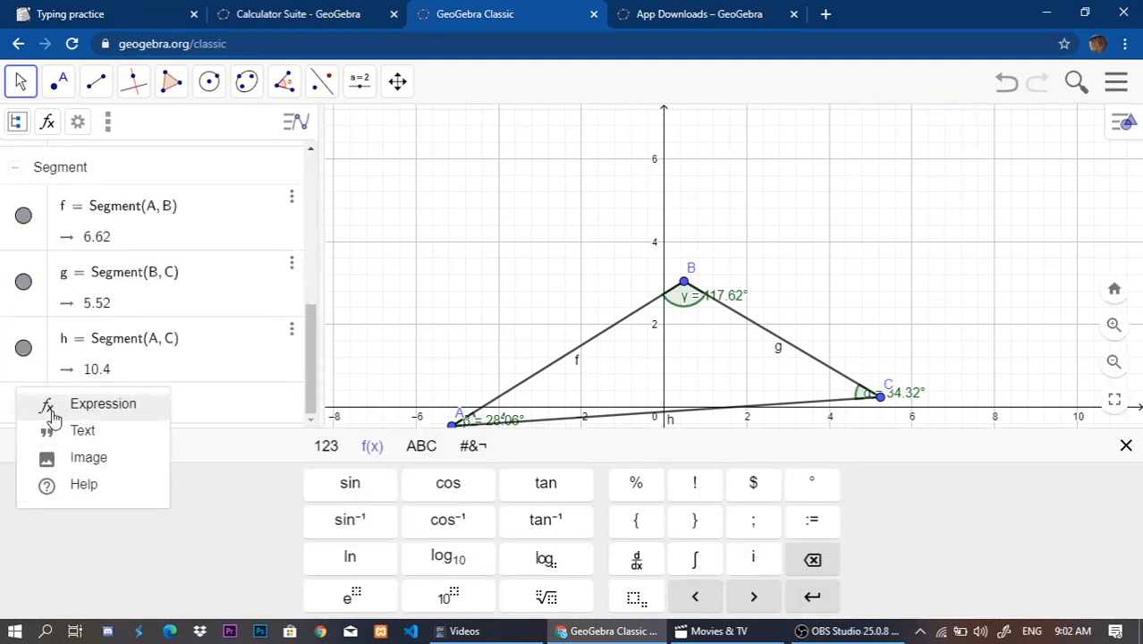
click(194, 414)
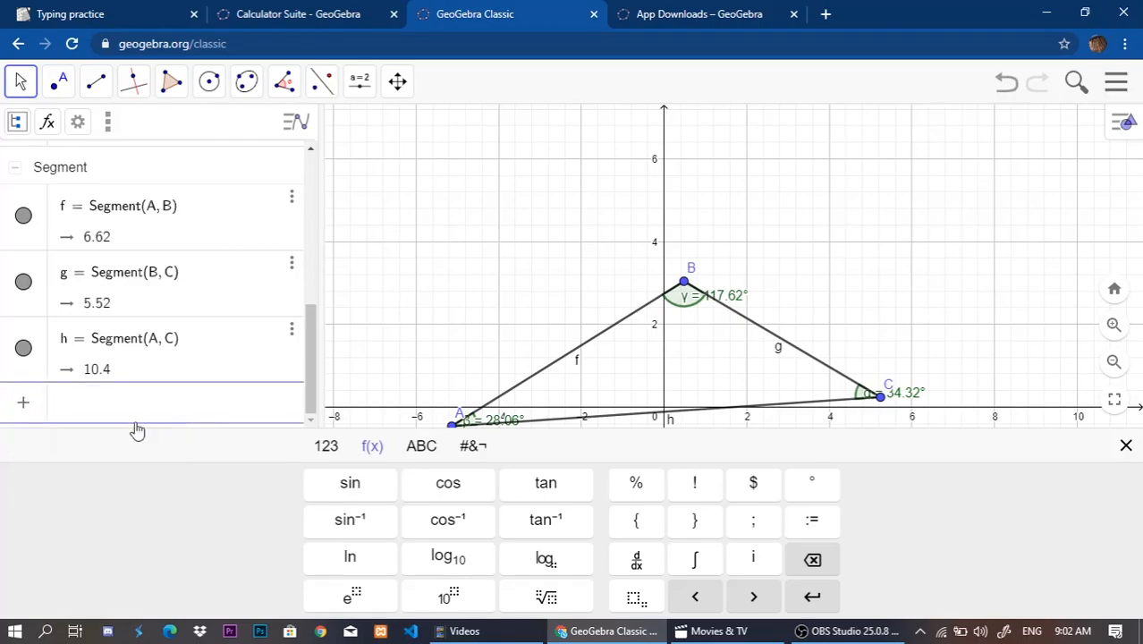
click(23, 403)
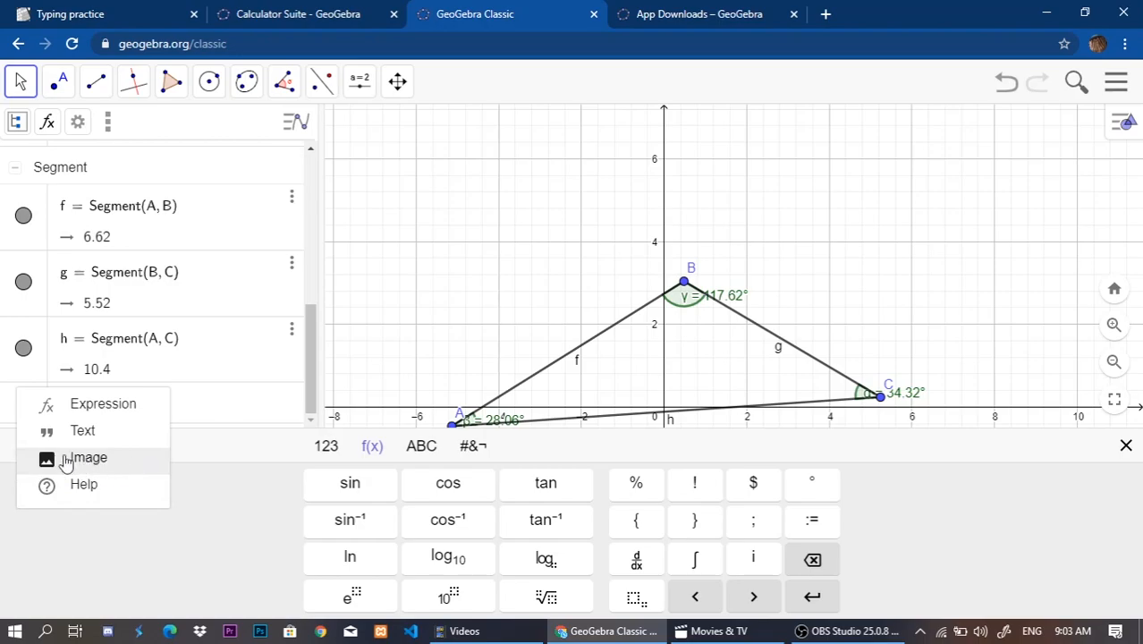
click(188, 420)
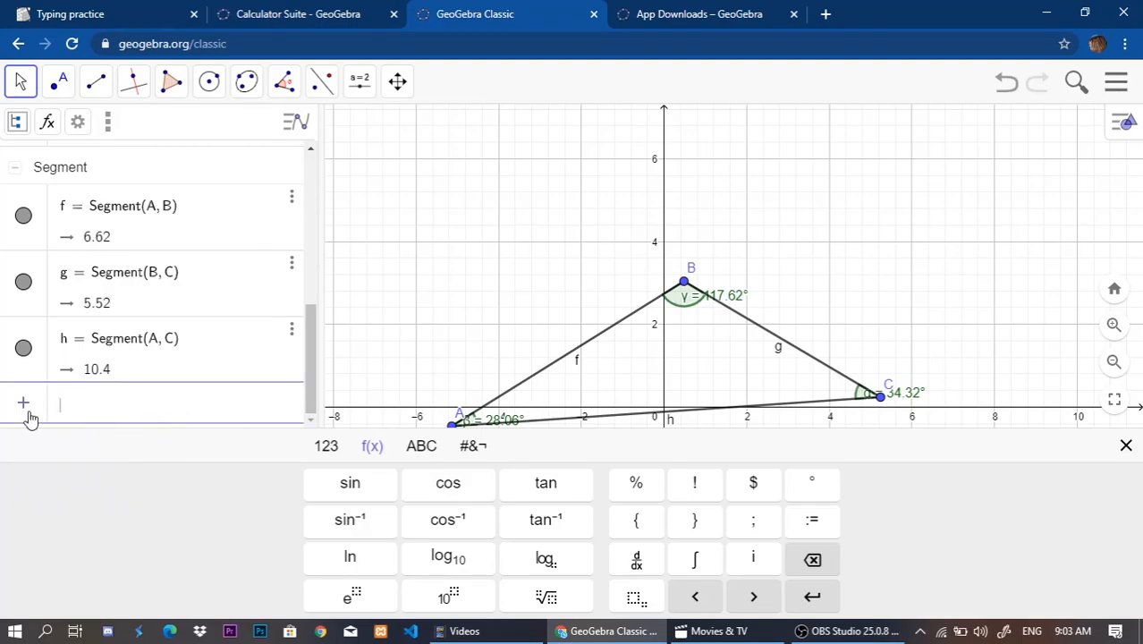
click(197, 376)
click(512, 226)
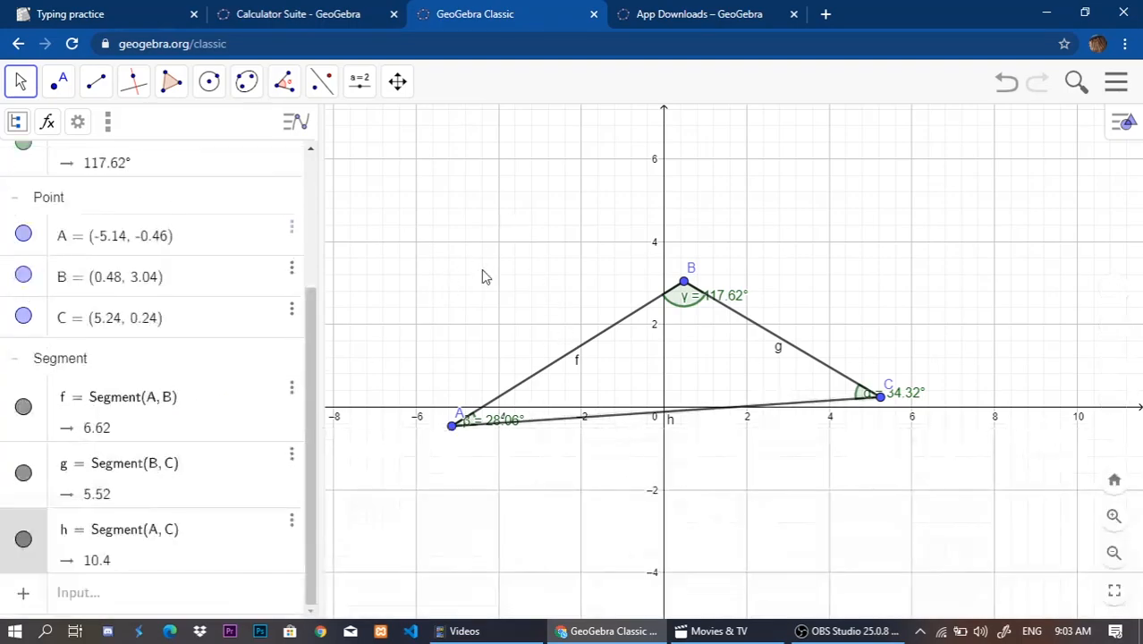
Examine the number and function pages of the on-screen math keyboard for the algebra input row.
click(126, 602)
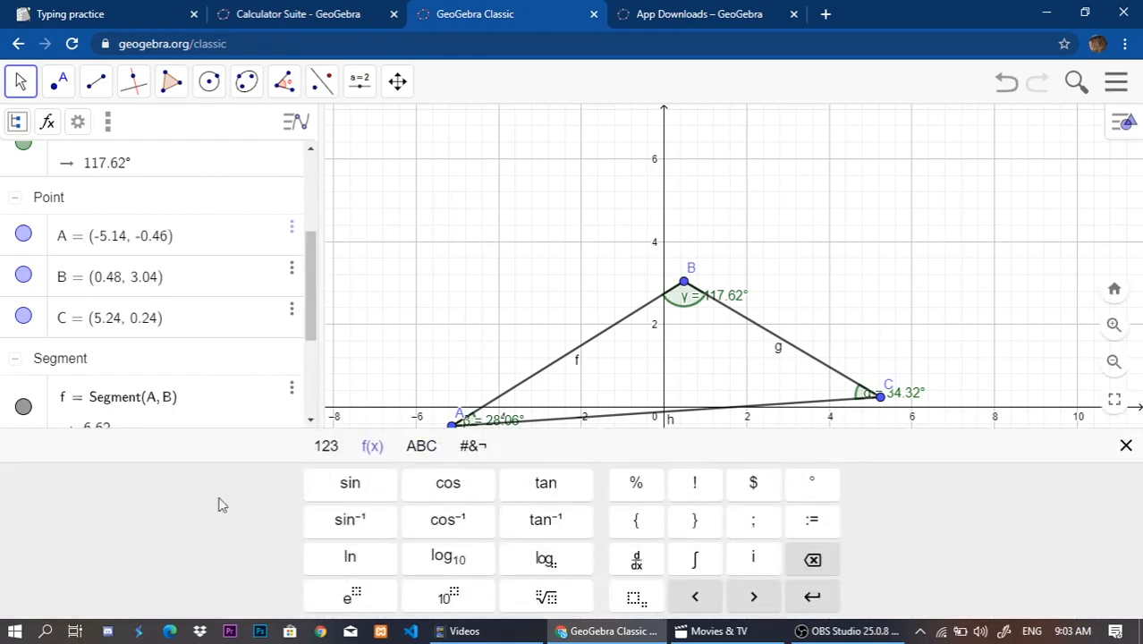
click(326, 447)
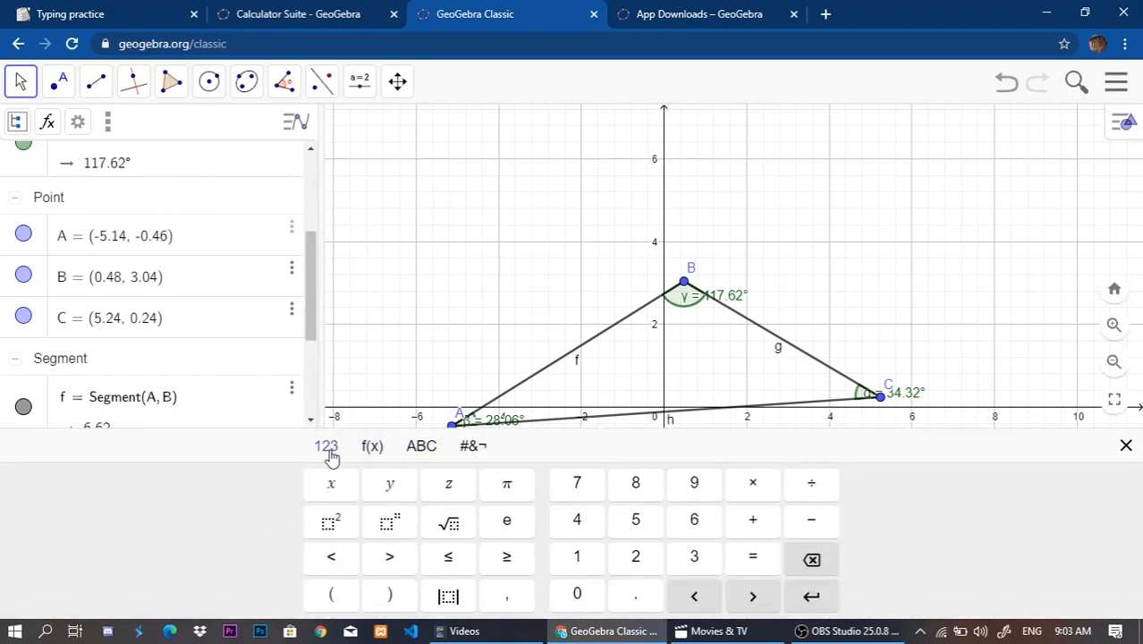
click(371, 447)
scroll(356, 338, down, 2)
scroll(391, 341, up, 2)
drag(463, 385, 400, 273)
Enter the expression sin(α) in a new algebra row to calculate the sine of the angle at C.
click(111, 592)
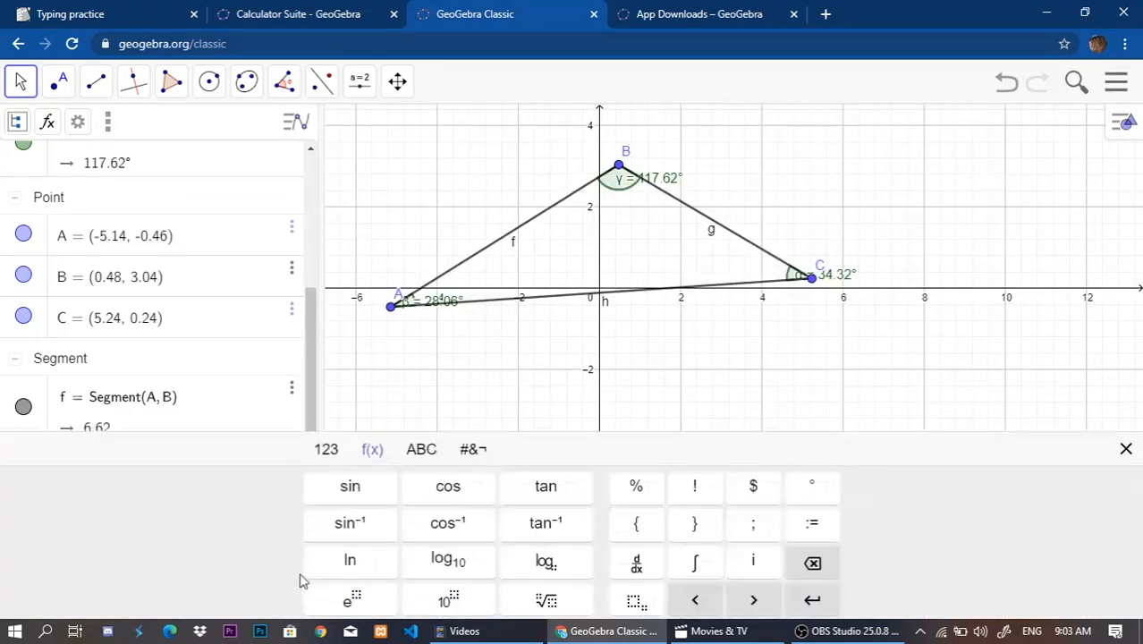
click(306, 494)
scroll(173, 340, down, 2)
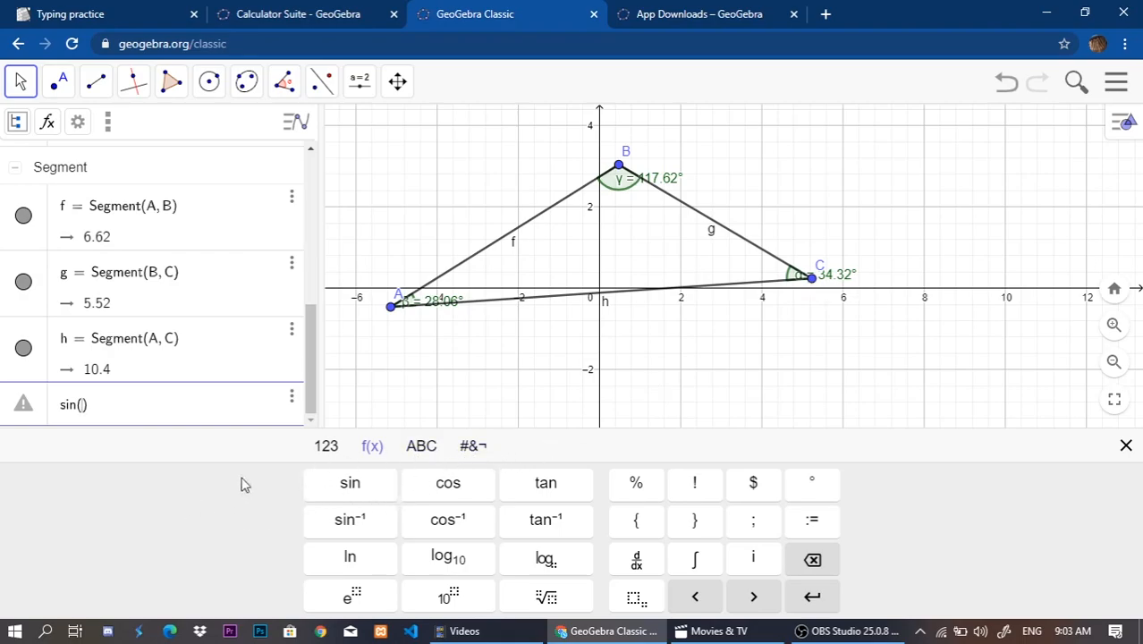
click(435, 449)
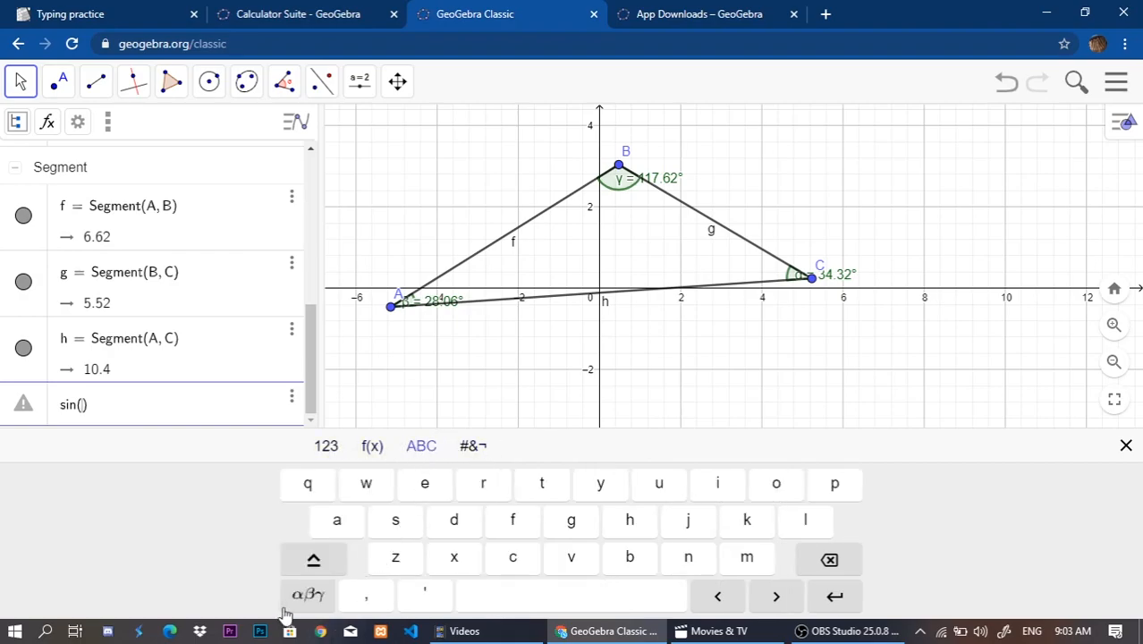
click(306, 596)
click(423, 446)
click(369, 452)
click(420, 449)
click(308, 595)
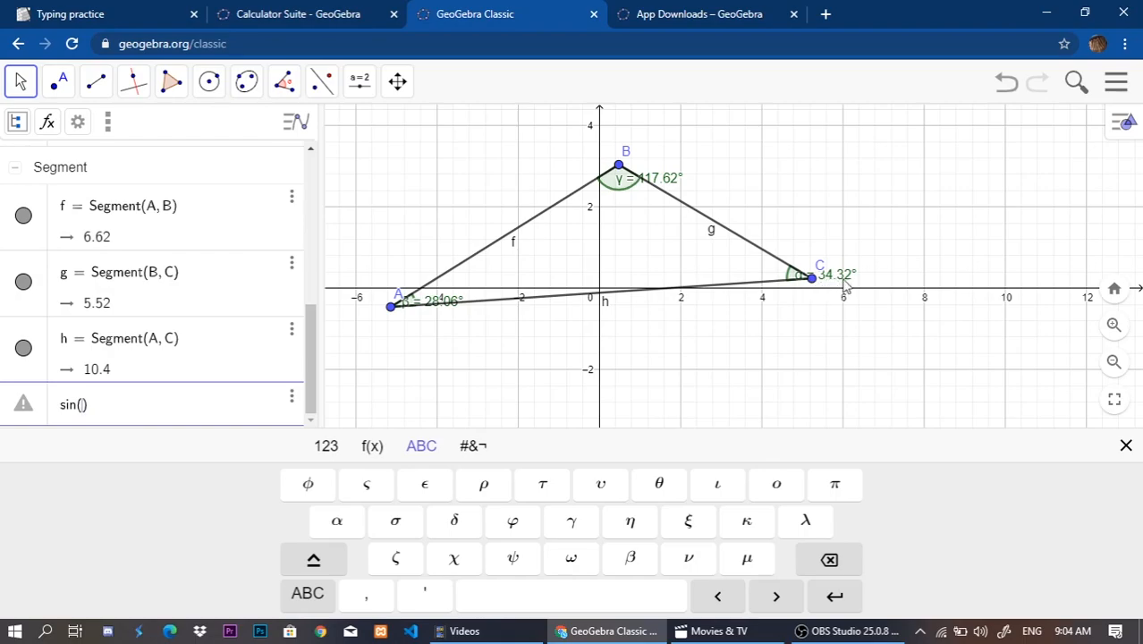
click(336, 521)
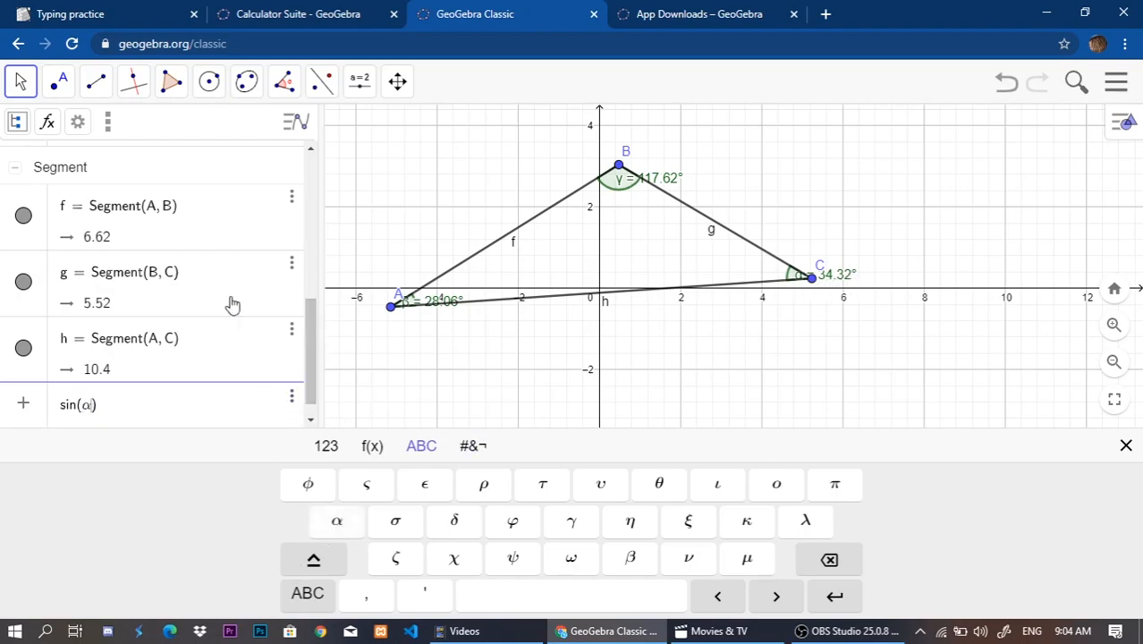
key(Return)
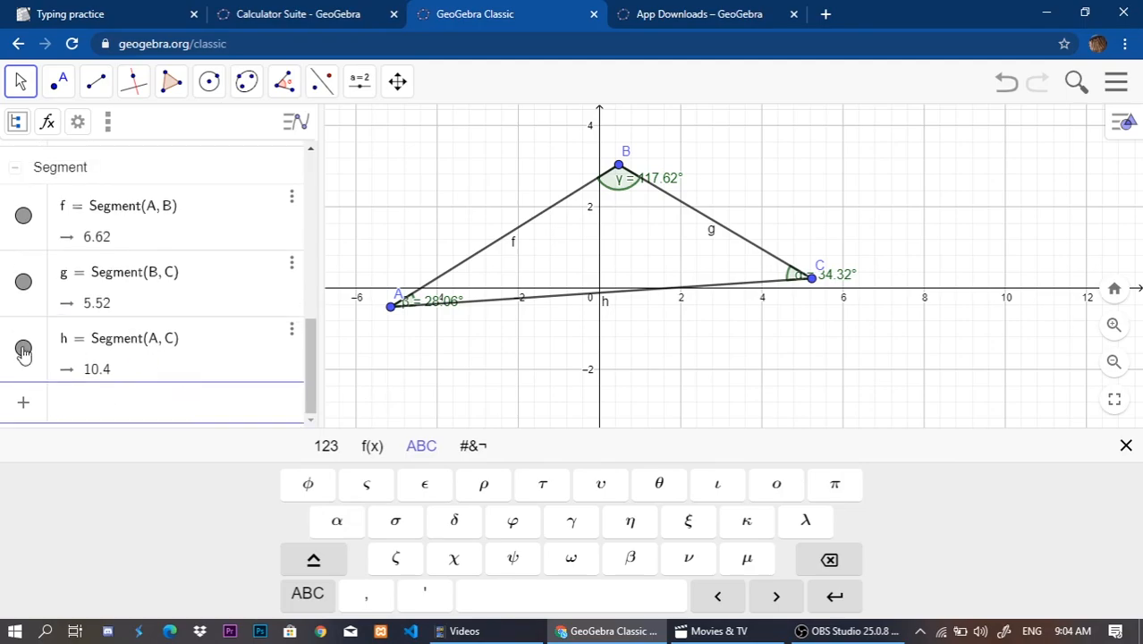
Examine the calculated sine of α together with the angles and side lengths in the algebra list.
scroll(115, 335, up, 6)
scroll(114, 339, down, 4)
scroll(107, 367, up, 2)
scroll(107, 367, up, 2)
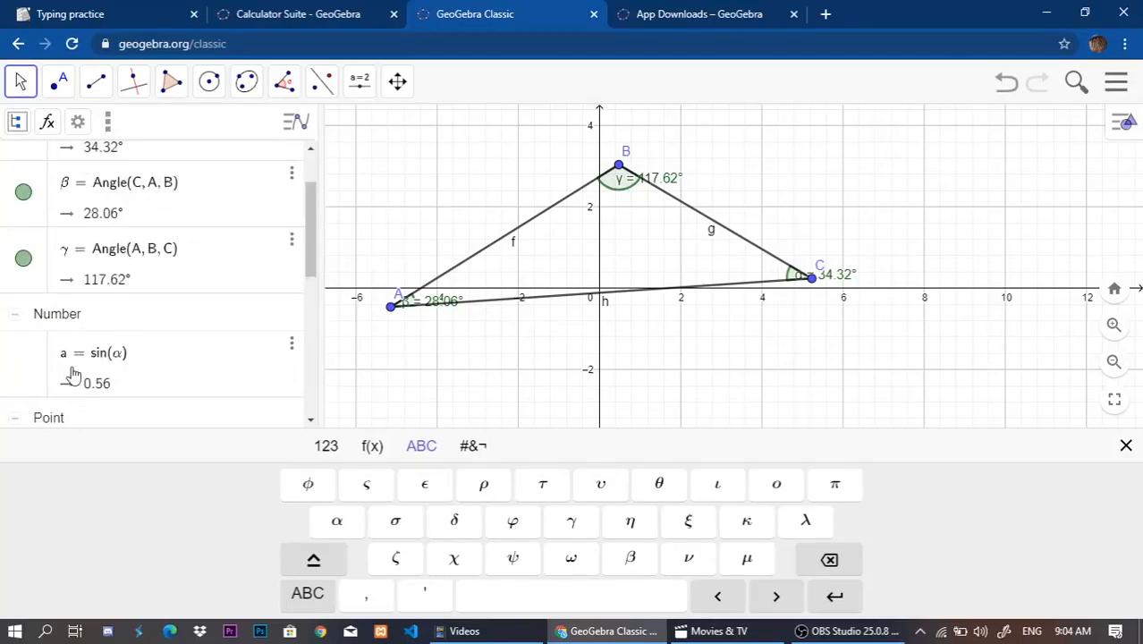
scroll(140, 383, down, 5)
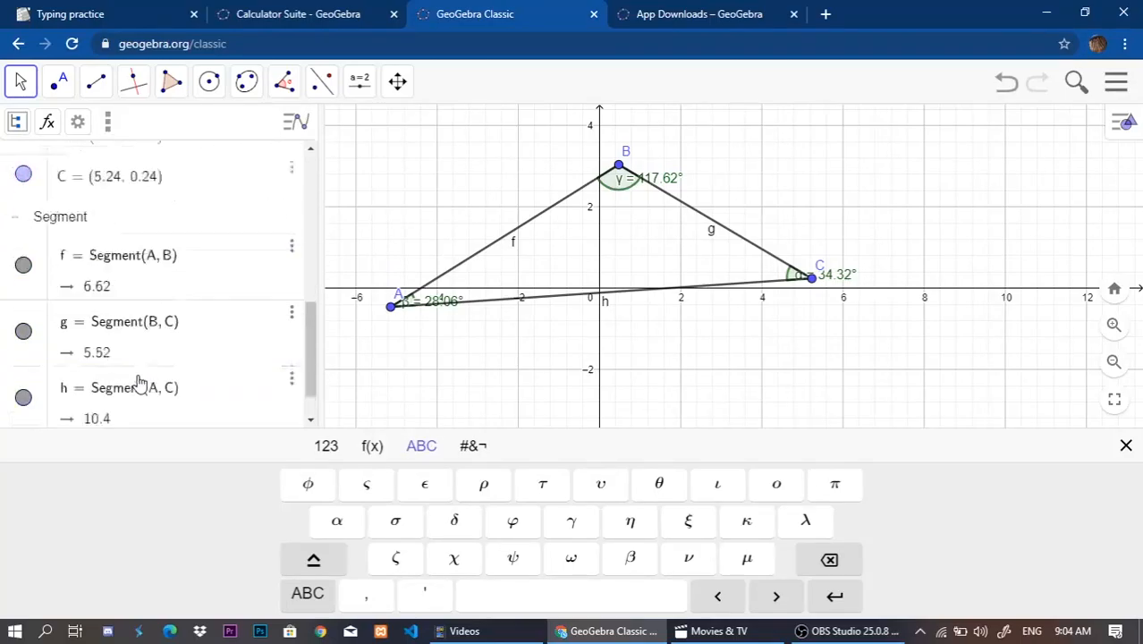
scroll(138, 373, up, 5)
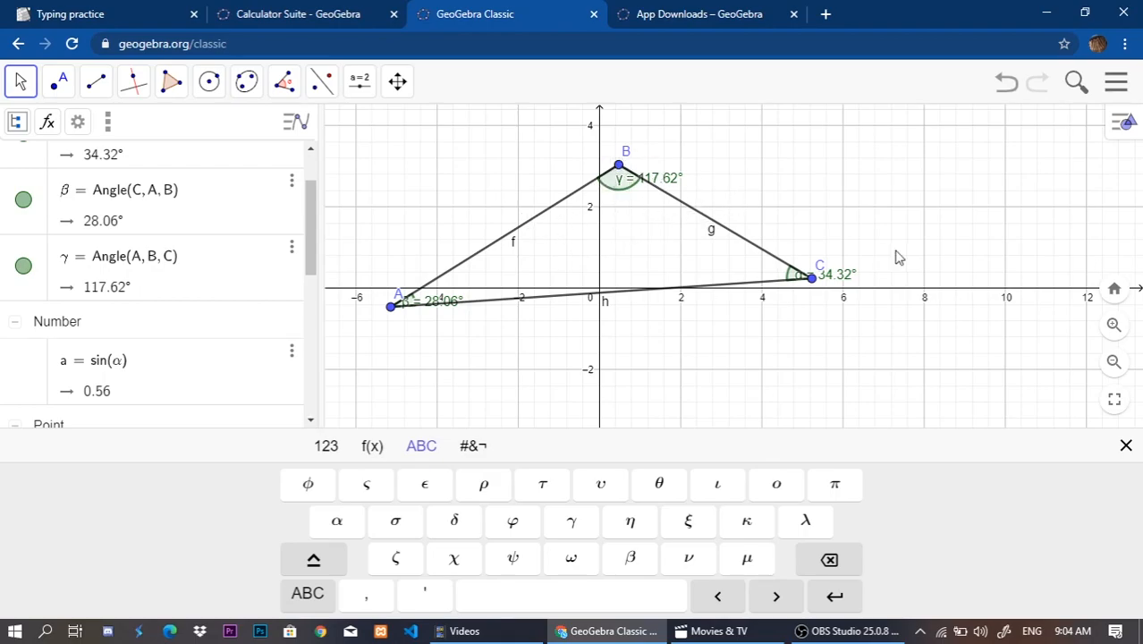
scroll(33, 293, down, 5)
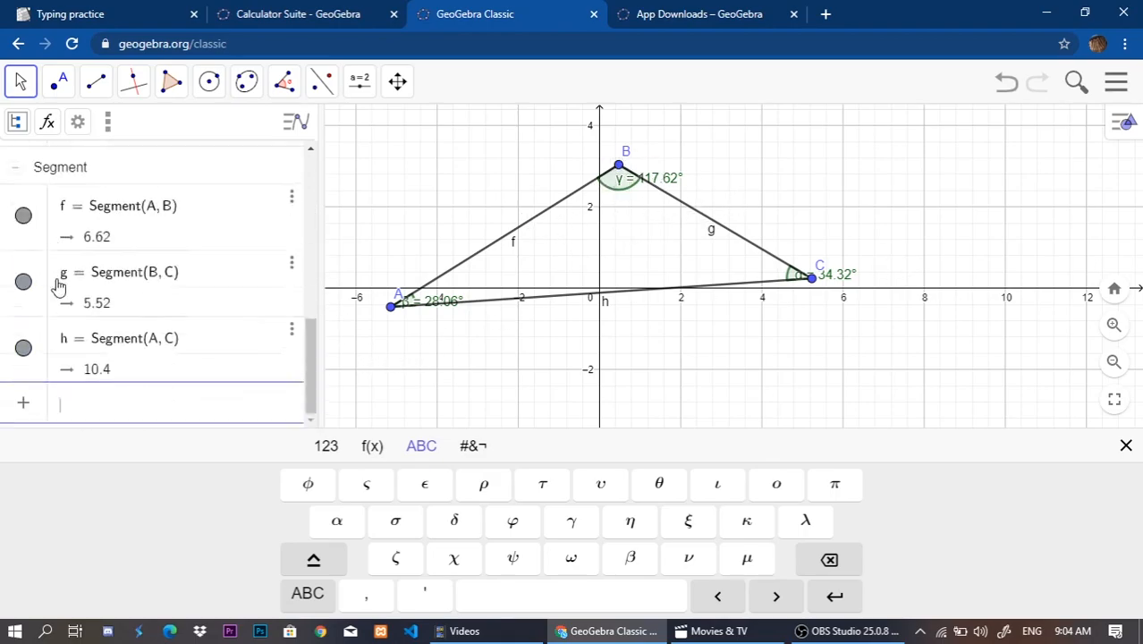
Enter the expression sin(β) in a new algebra row to calculate the sine of the angle at A.
click(370, 452)
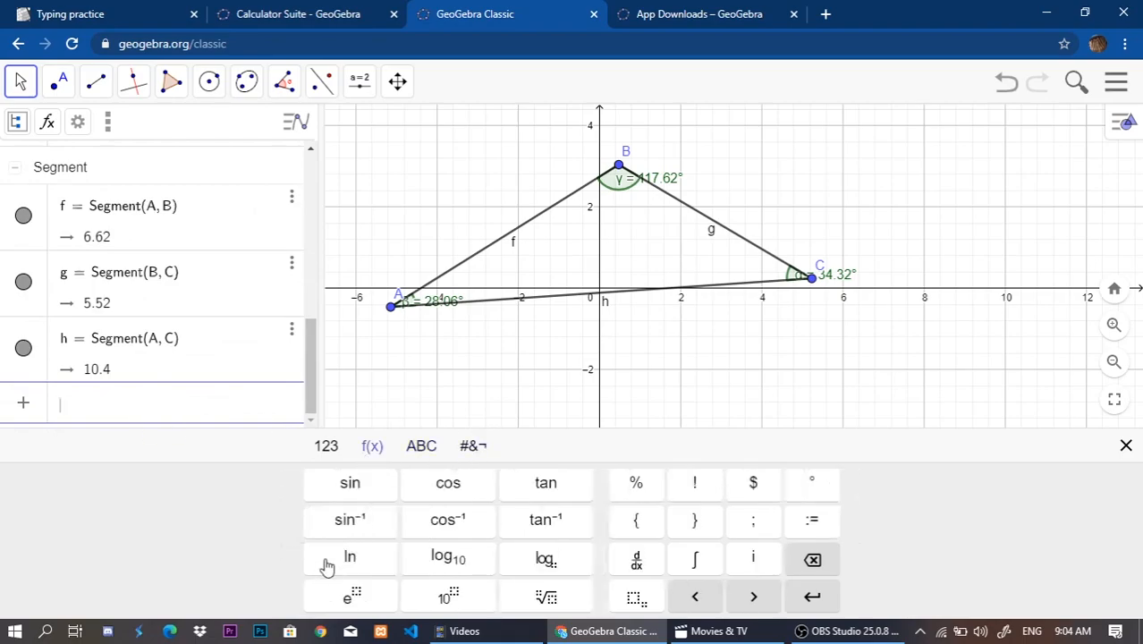
click(350, 490)
click(421, 445)
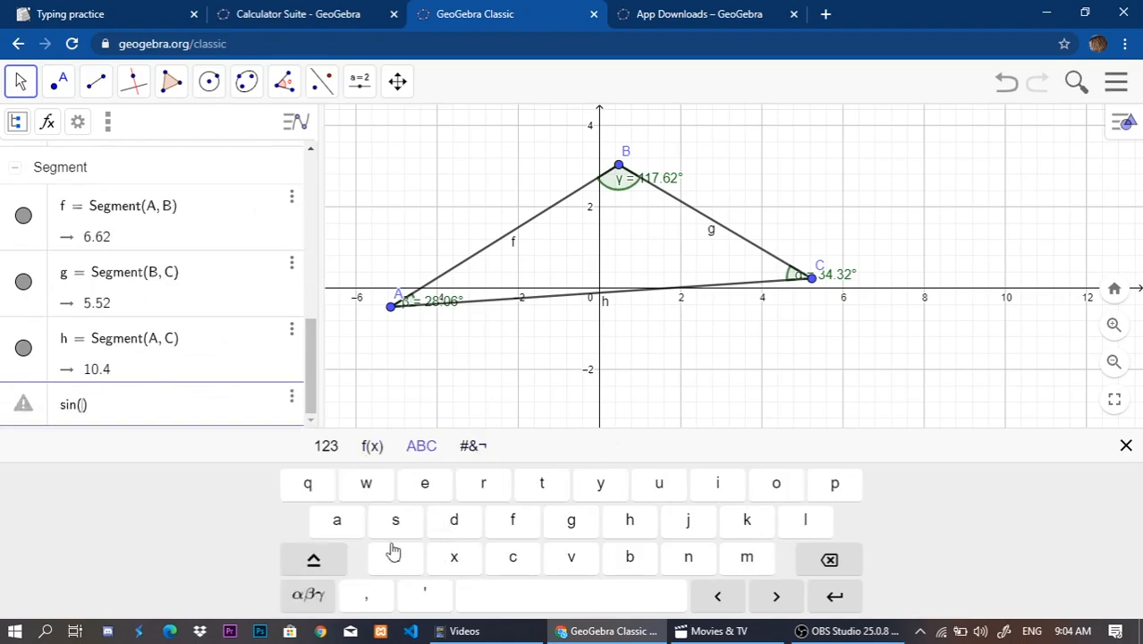
click(312, 599)
click(629, 558)
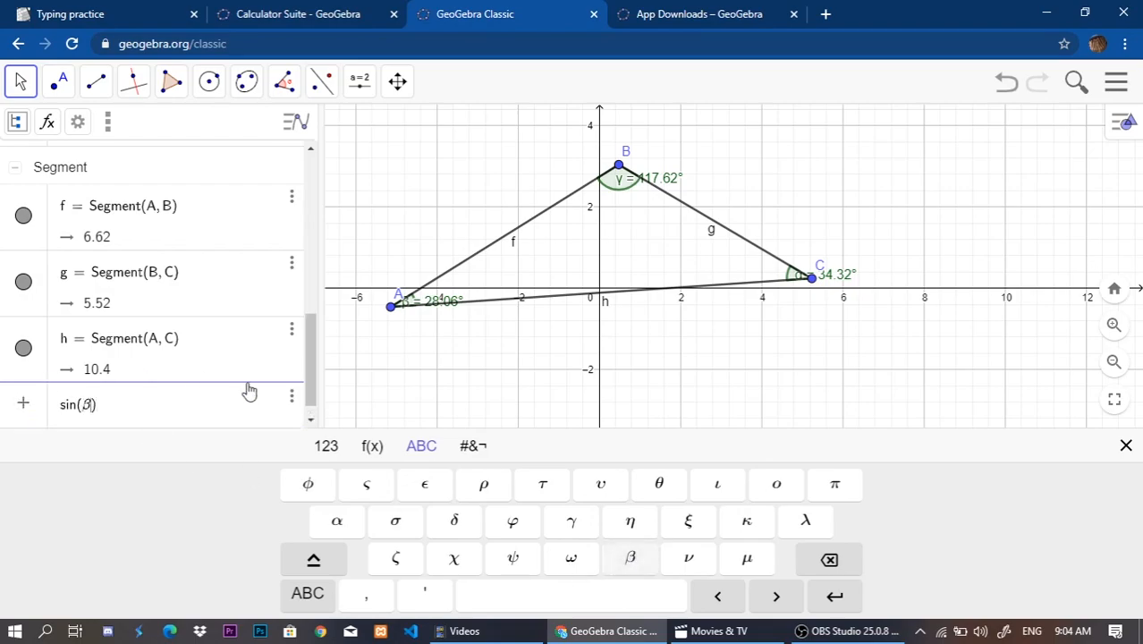
key(Return)
Enter the expression sin(γ) in a new algebra row to calculate the sine of the angle at B.
click(370, 447)
click(367, 483)
click(419, 443)
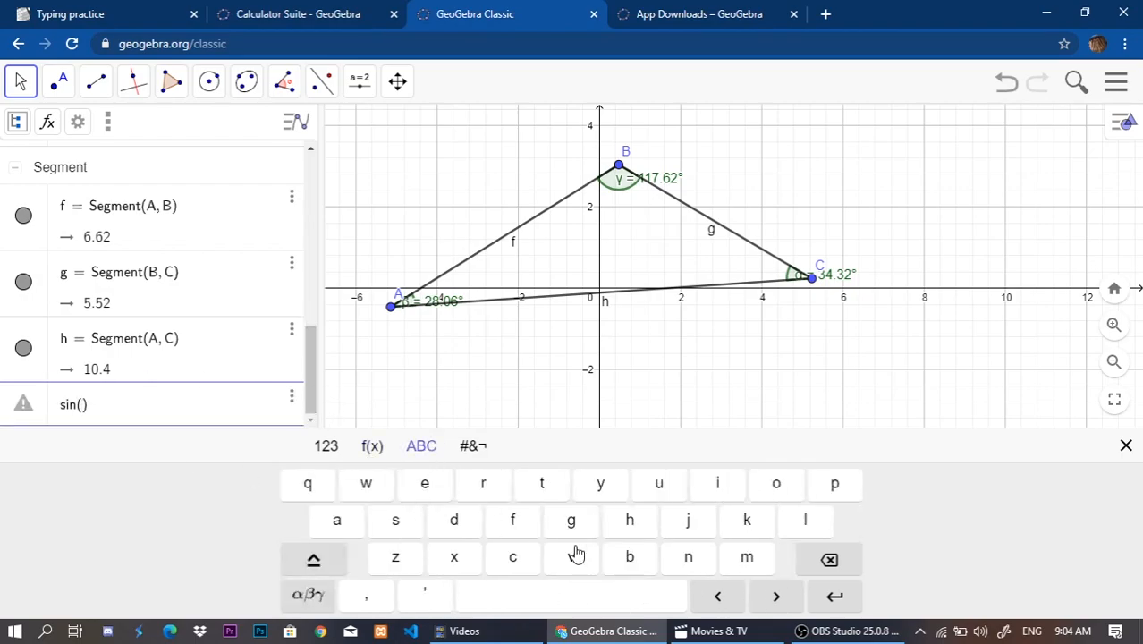
click(367, 599)
click(307, 596)
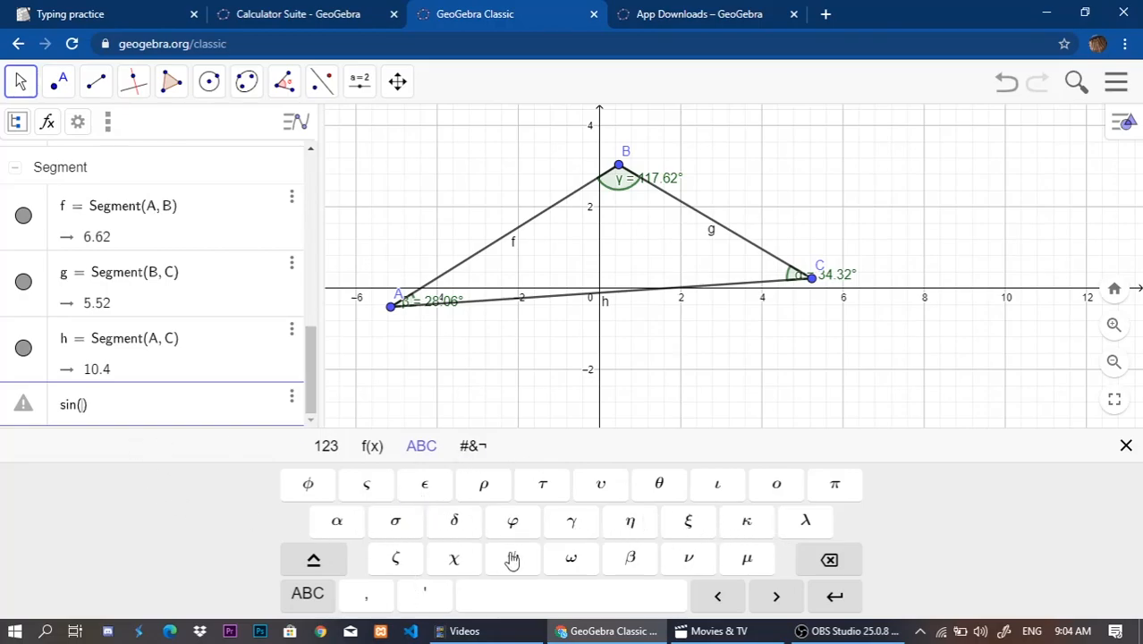
click(569, 535)
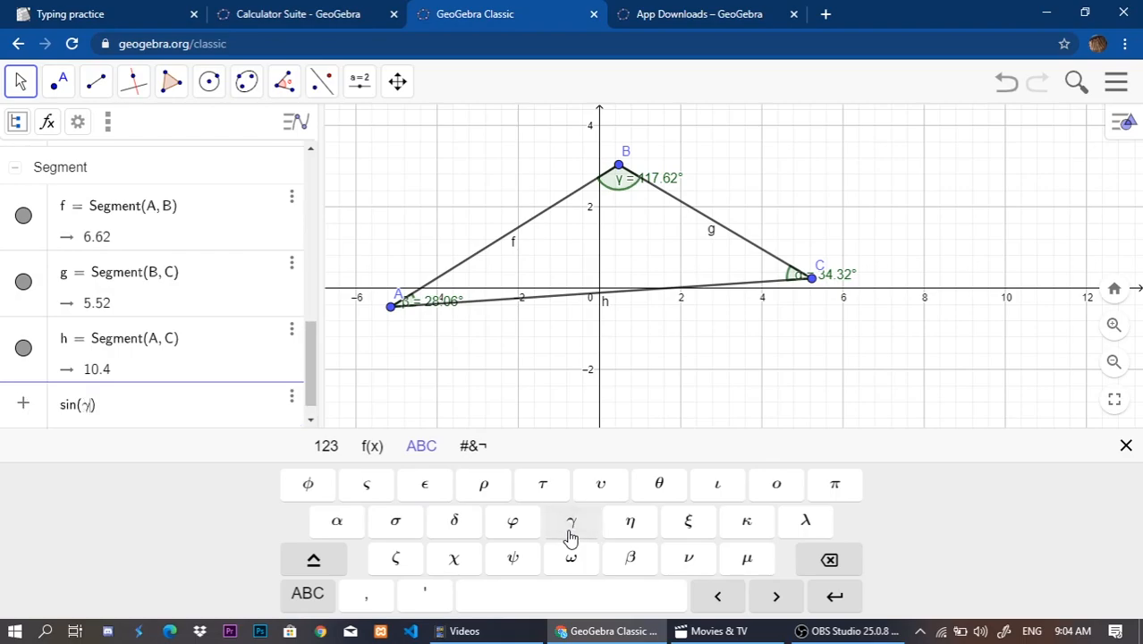
key(Return)
Close the on-screen keyboard and compare the three calculated sines with the triangle's side lengths in the algebra list.
scroll(179, 358, up, 3)
scroll(95, 260, up, 2)
scroll(102, 304, down, 4)
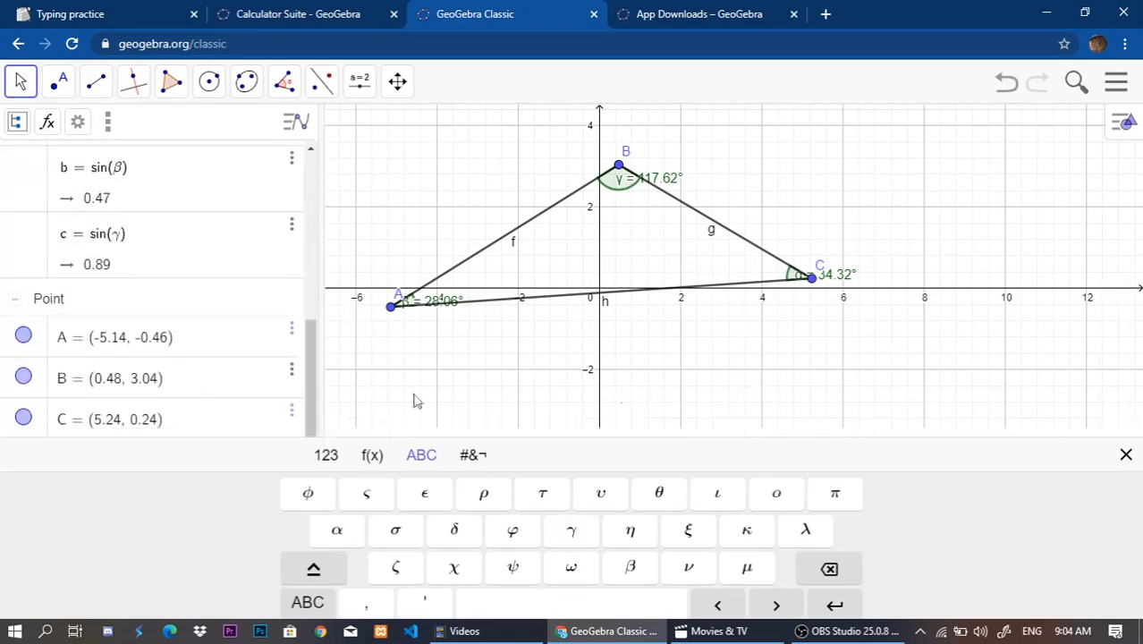
click(528, 398)
scroll(115, 362, up, 3)
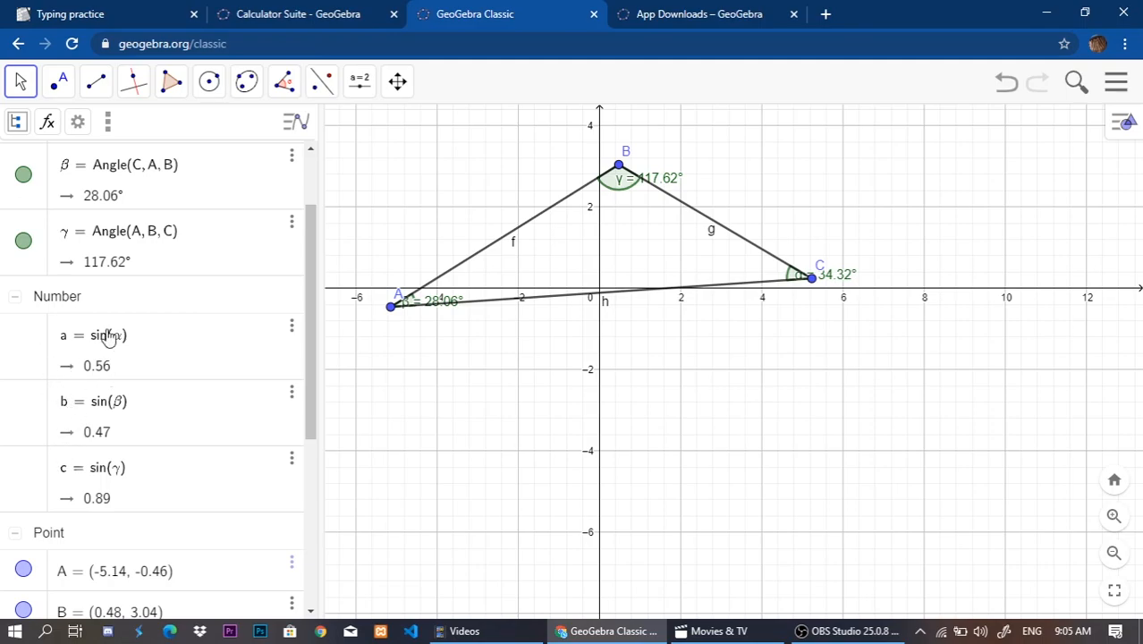
scroll(103, 333, down, 4)
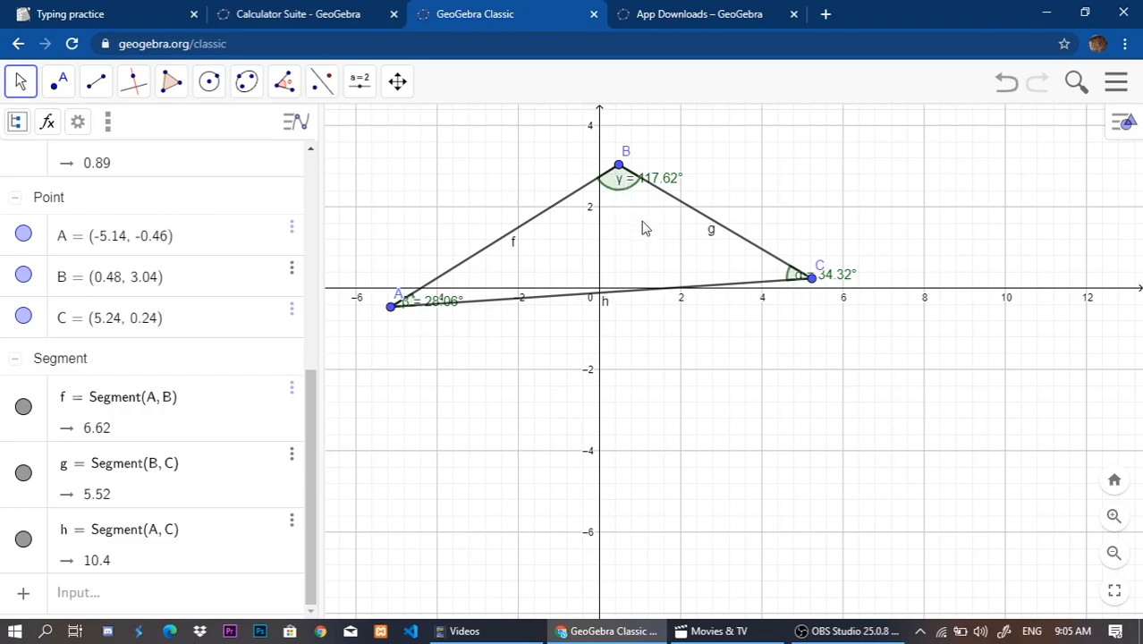
Enter the quotient h/c in a new algebra row to divide side AC by the sine of γ.
scroll(191, 501, up, 5)
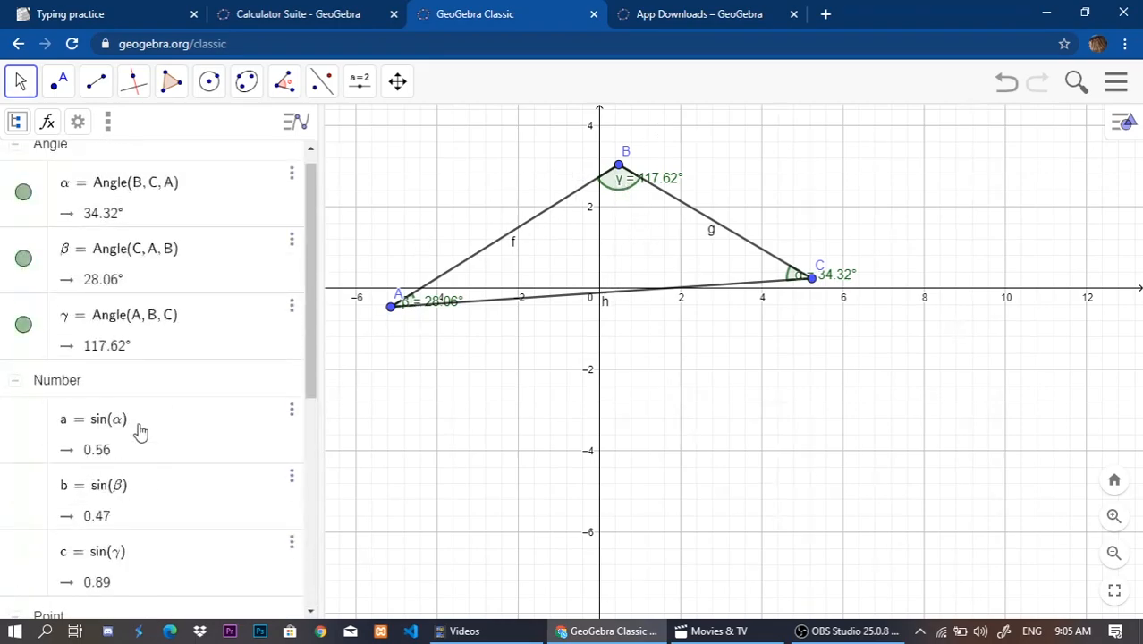
scroll(140, 432, down, 5)
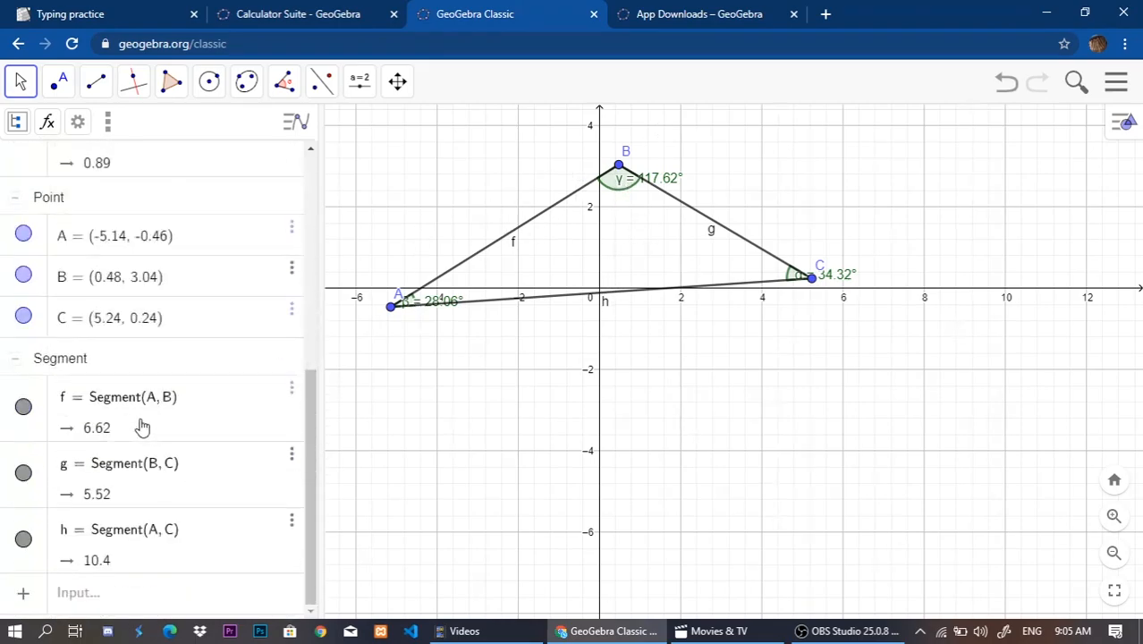
click(106, 601)
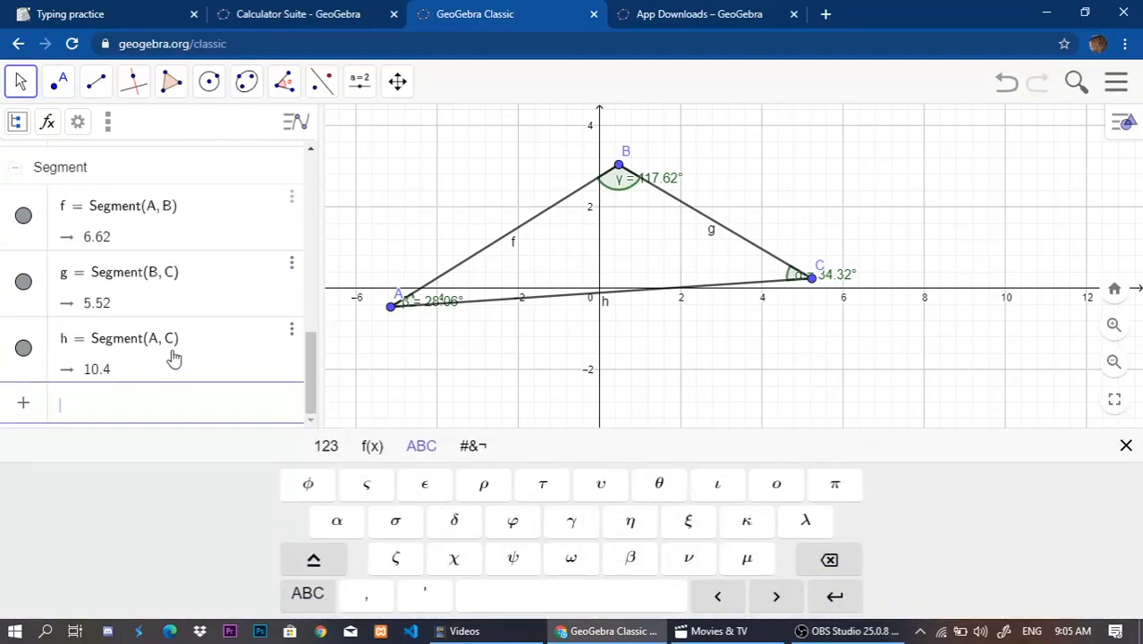
text(h)
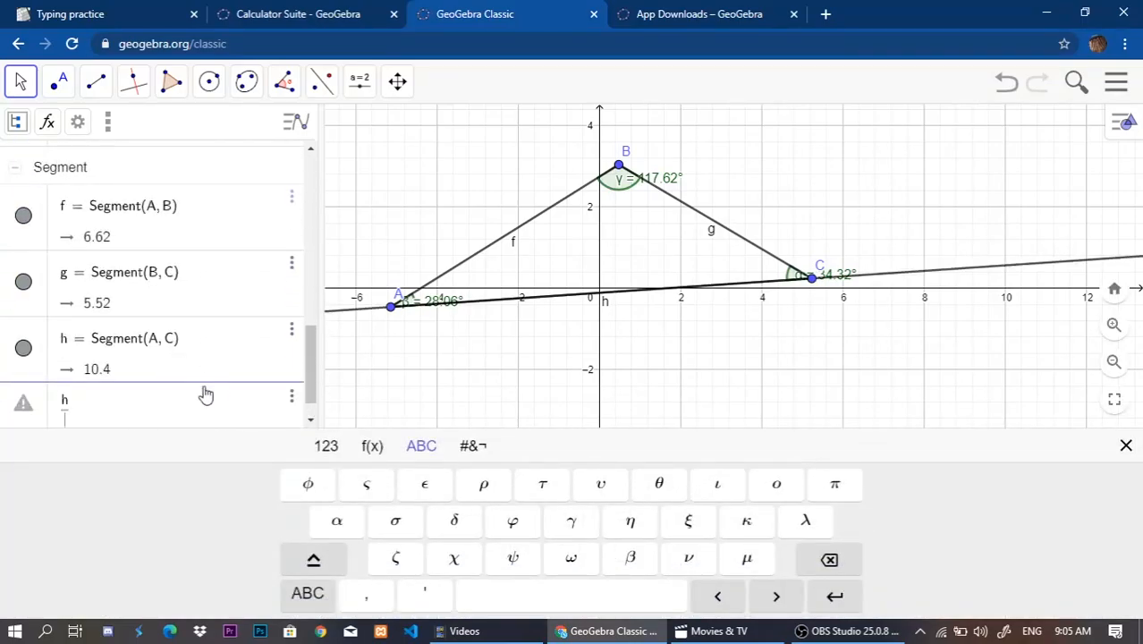
scroll(140, 324, up, 3)
scroll(139, 324, up, 3)
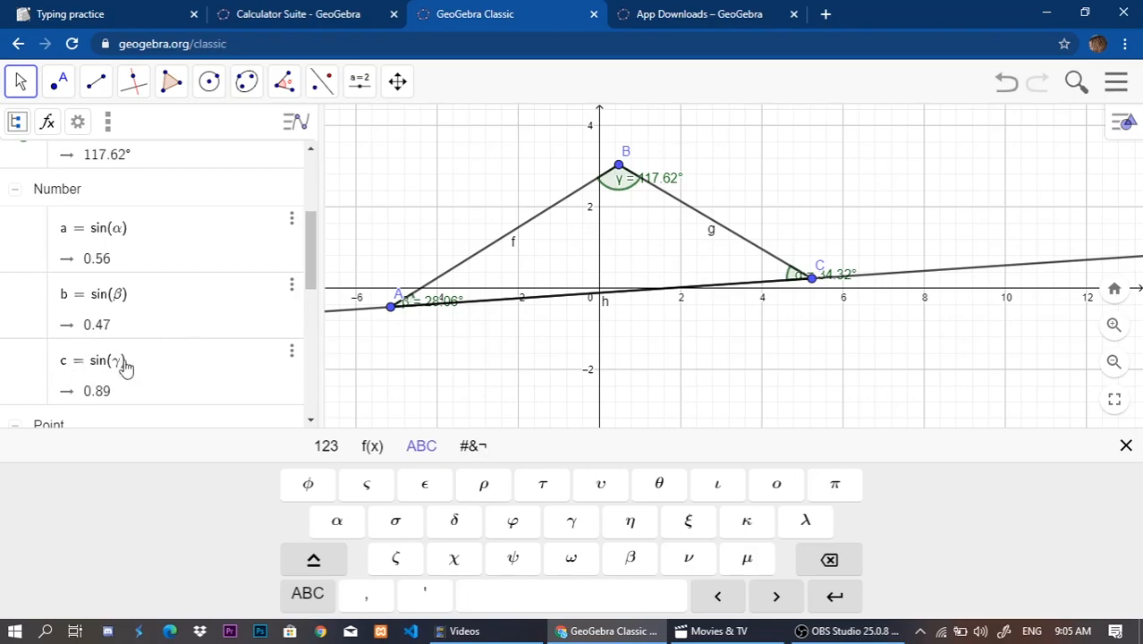
scroll(118, 356, down, 8)
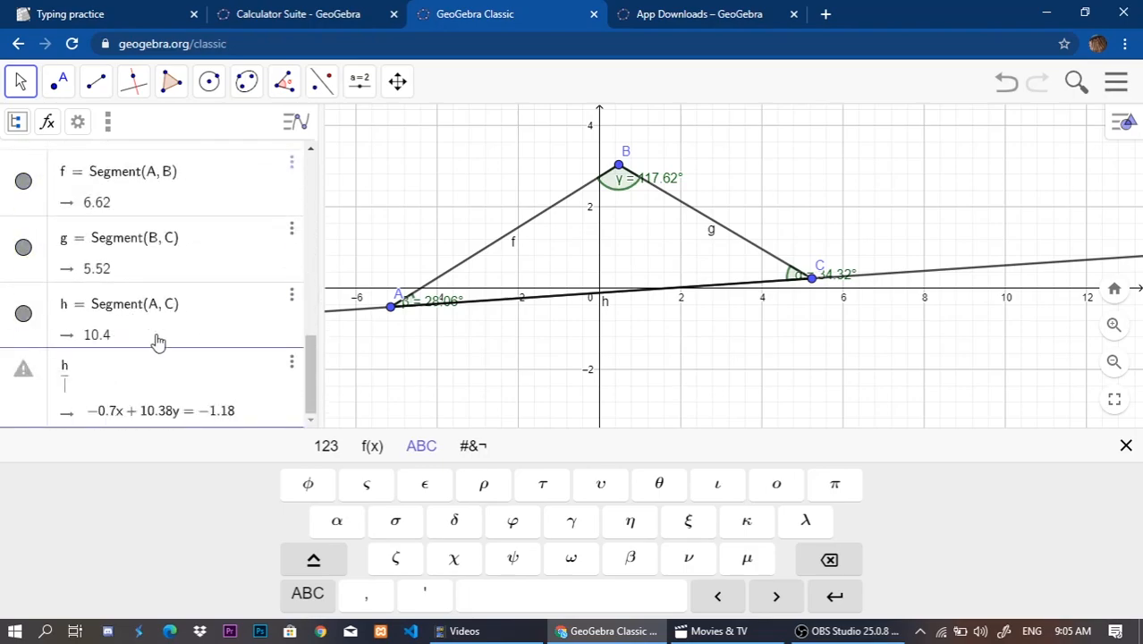
text(c)
key(Return)
Enter the quotient f/a in a new algebra row to divide side AB by the sine of α, and close the on-screen keyboard.
scroll(165, 334, up, 5)
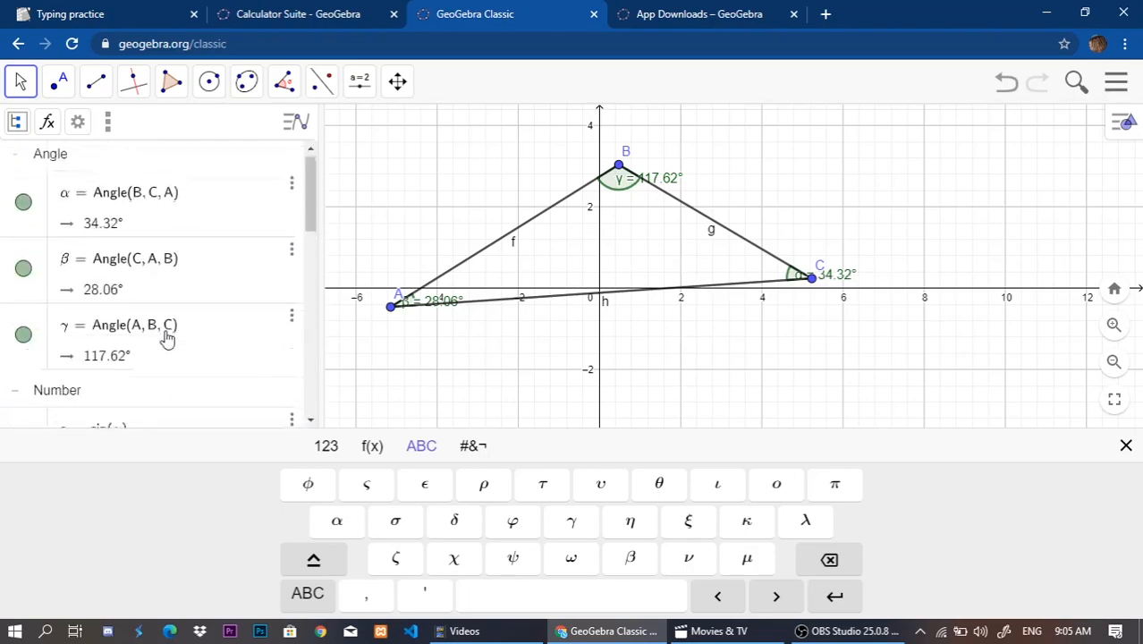
scroll(143, 333, down, 3)
scroll(91, 393, down, 3)
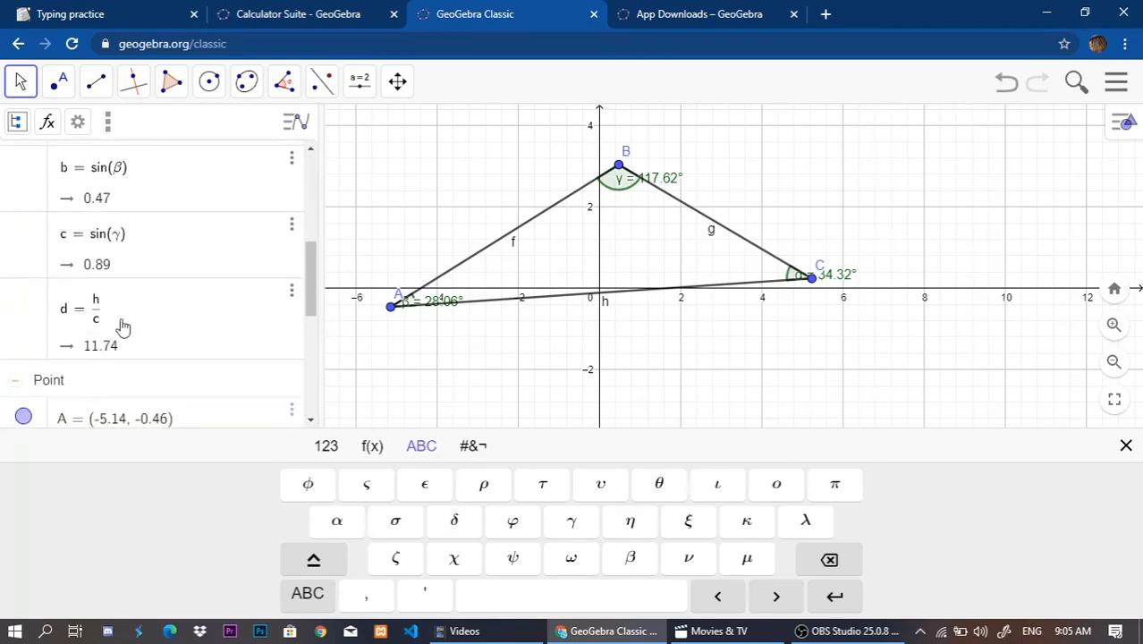
scroll(90, 298, up, 1)
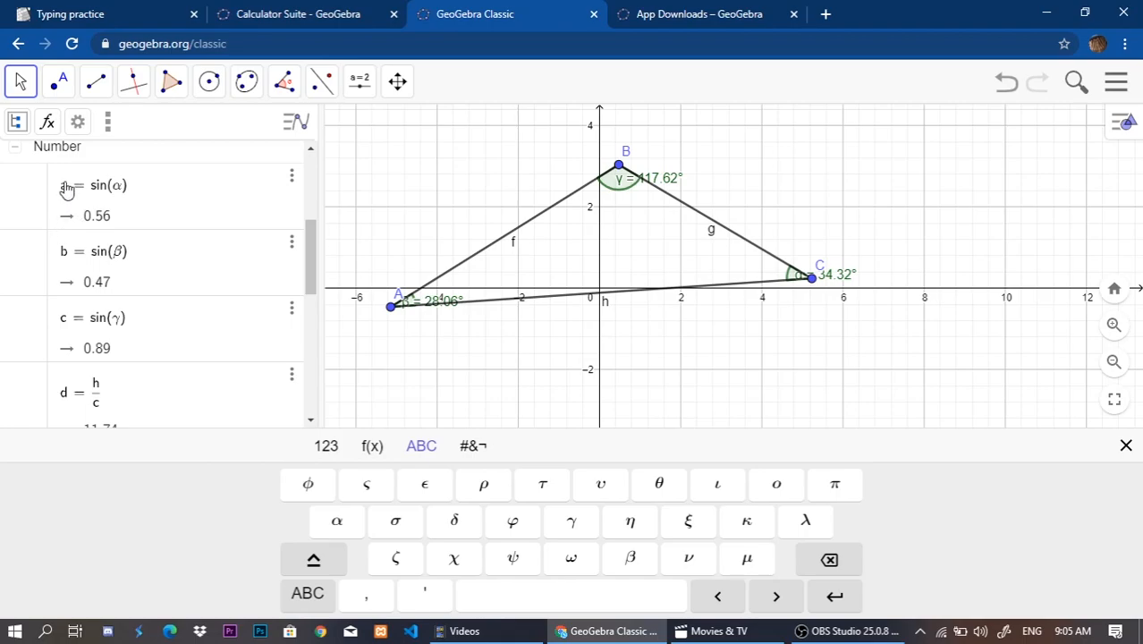
scroll(79, 210, down, 5)
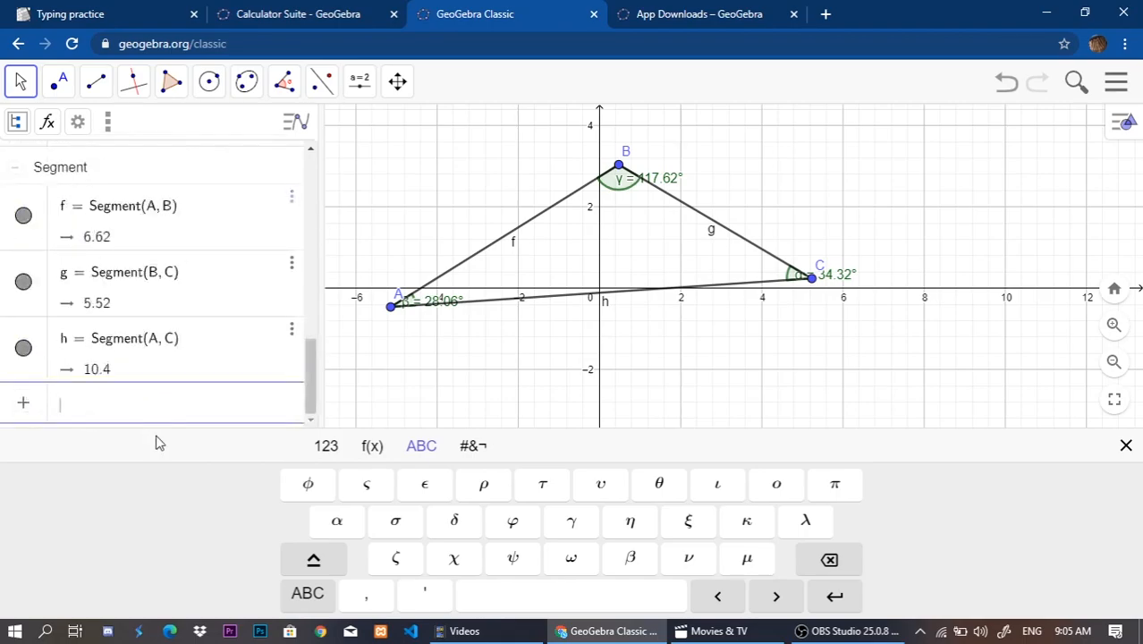
text(f/a)
key(Return)
scroll(164, 323, down, 10)
scroll(112, 394, down, 2)
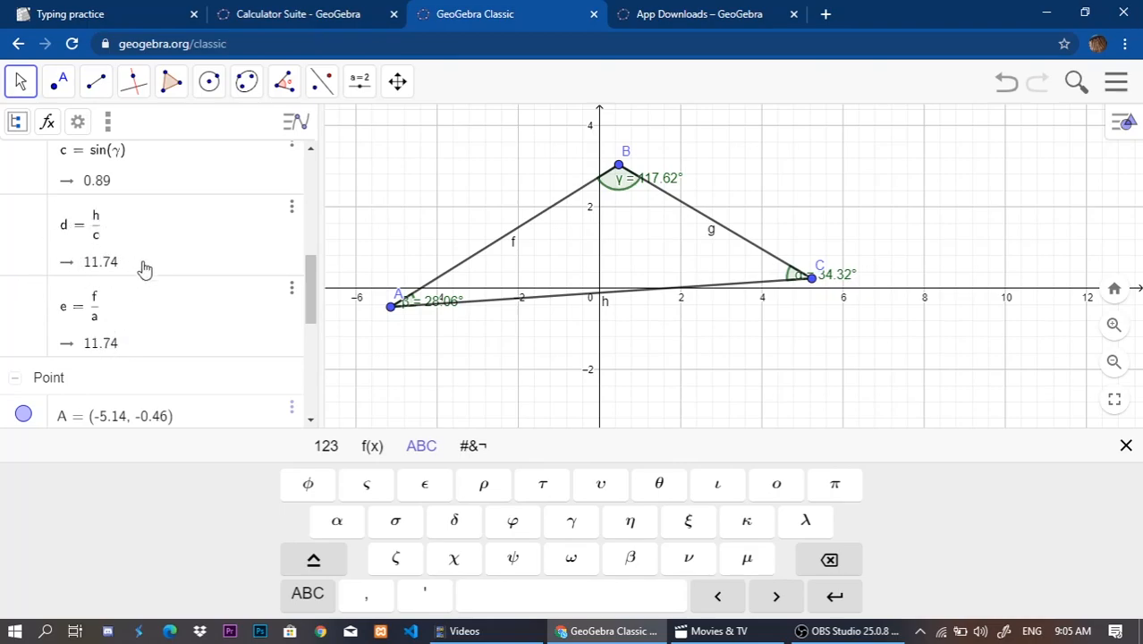
click(606, 305)
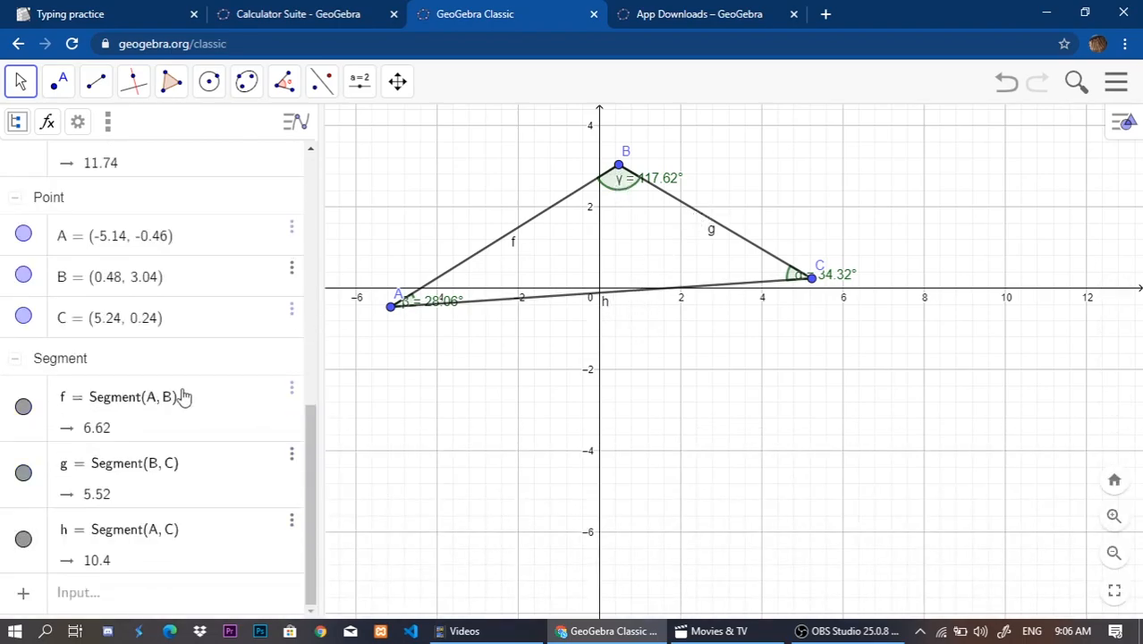
Replace the denominator c in the h/c row with sin(γ), using the gamma angle at B.
scroll(174, 367, up, 4)
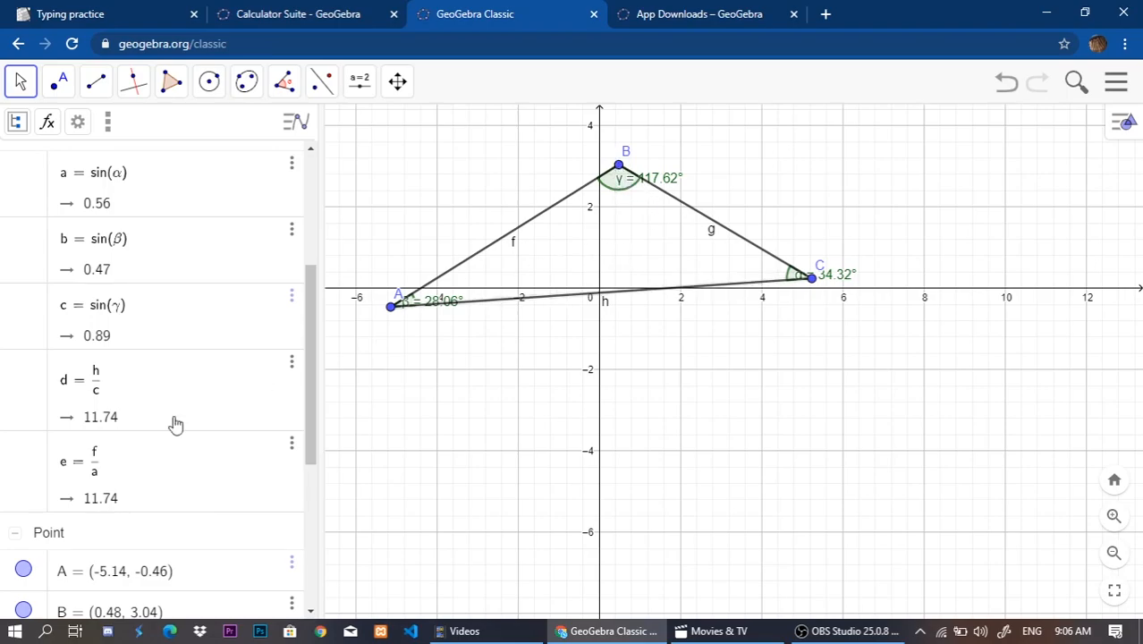
click(122, 386)
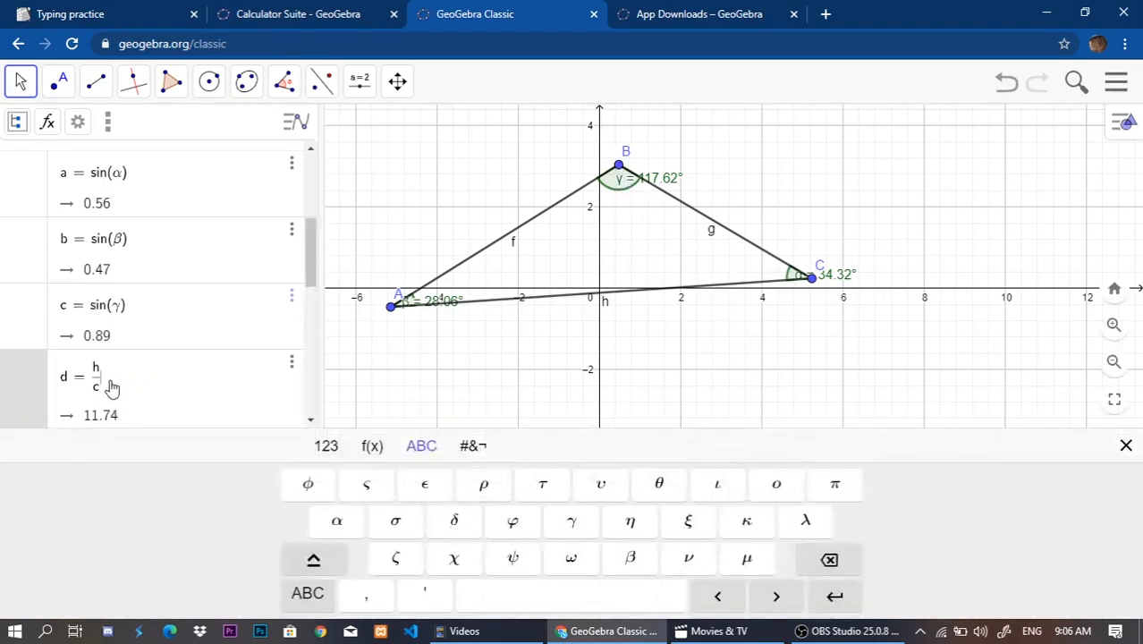
key(BackSpace)
text(sin)
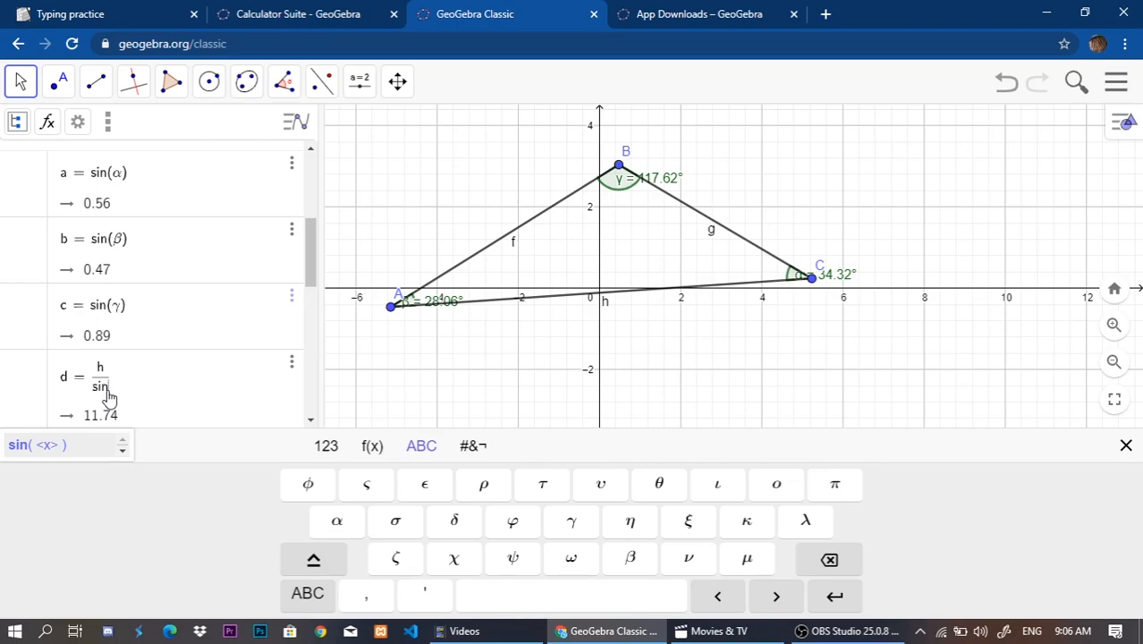
key(Return)
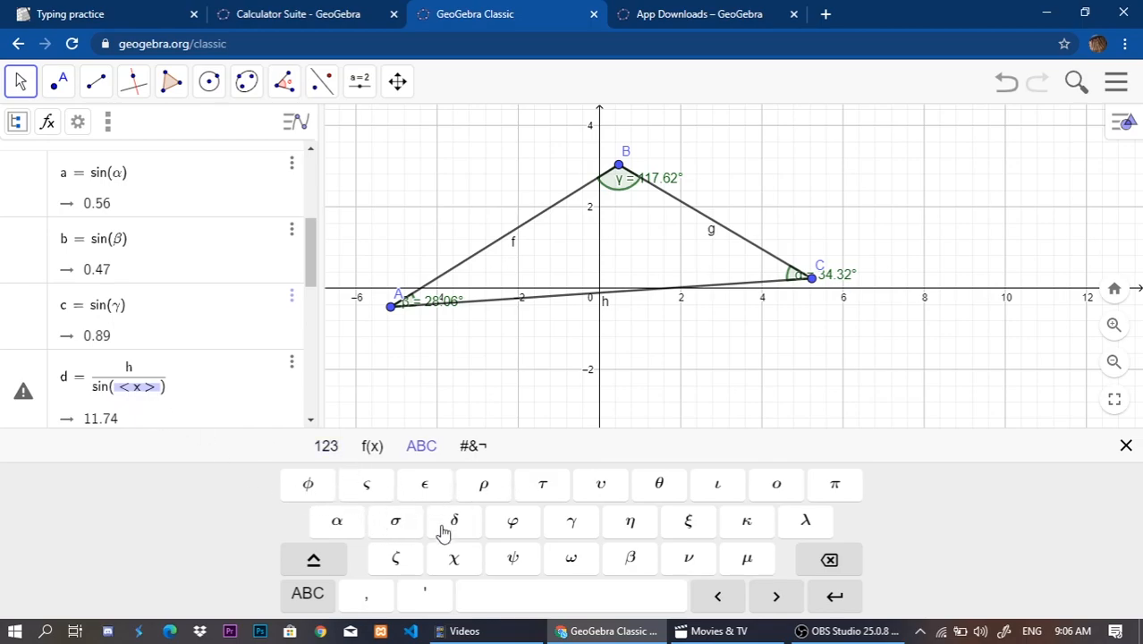
click(597, 533)
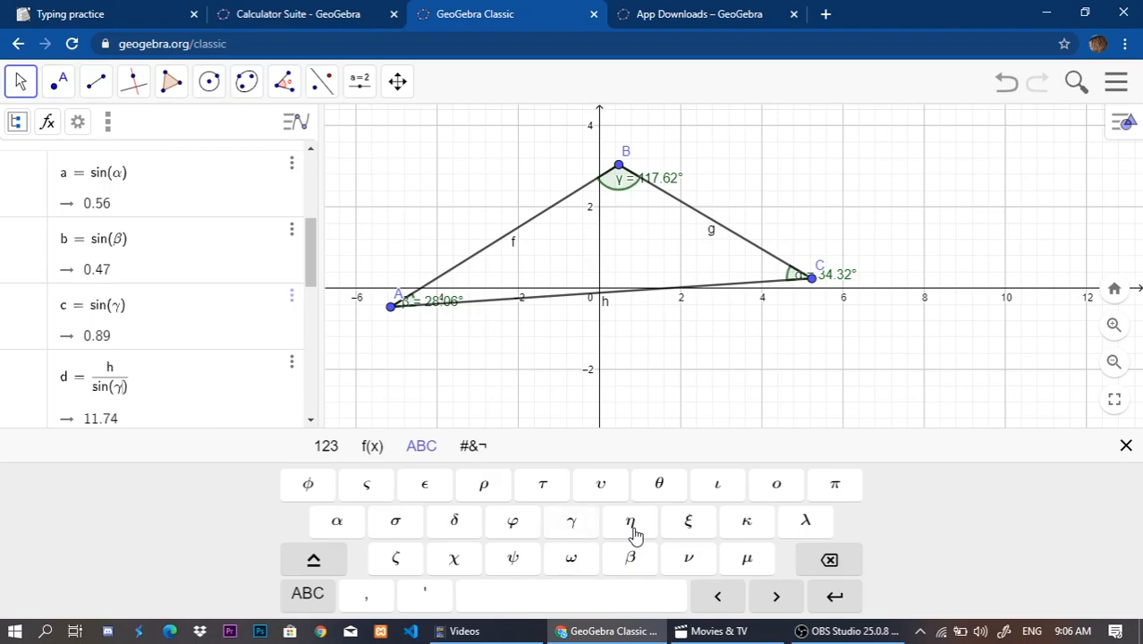
key(Return)
Replace the denominator a in the f/a row with sin(α), using the alpha angle at C.
scroll(140, 305, up, 5)
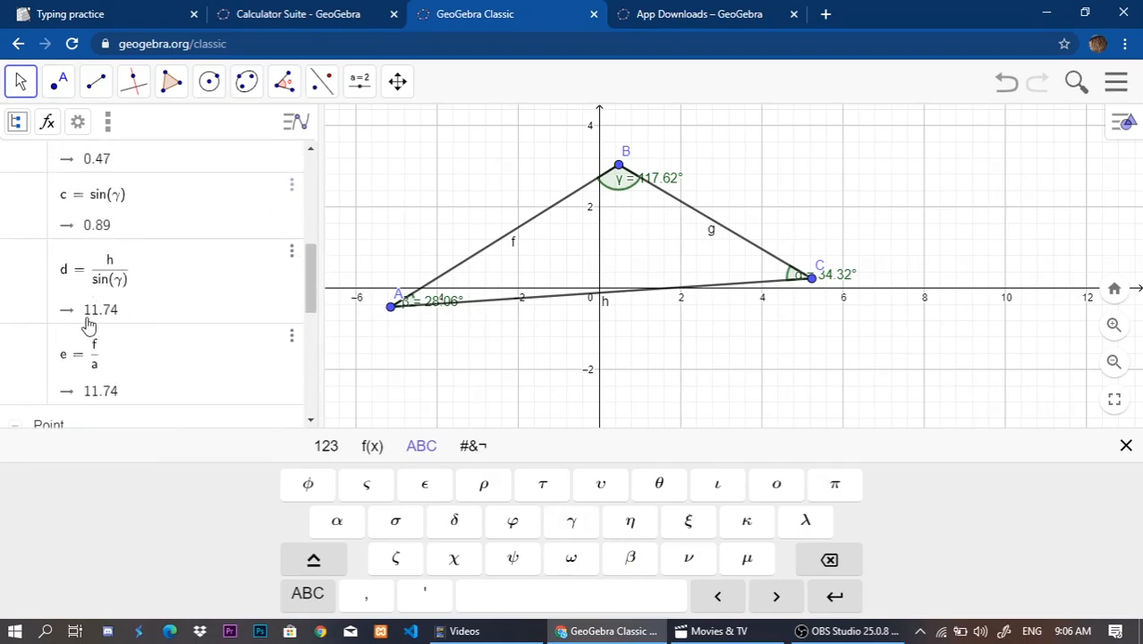
scroll(107, 327, up, 2)
scroll(96, 306, down, 3)
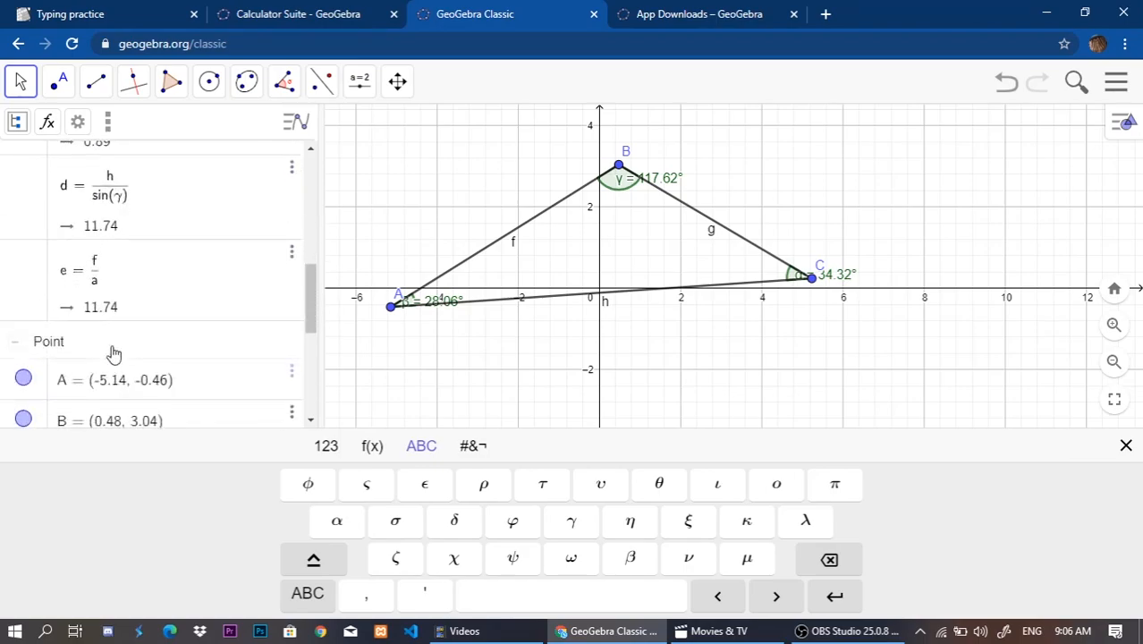
click(105, 308)
click(105, 300)
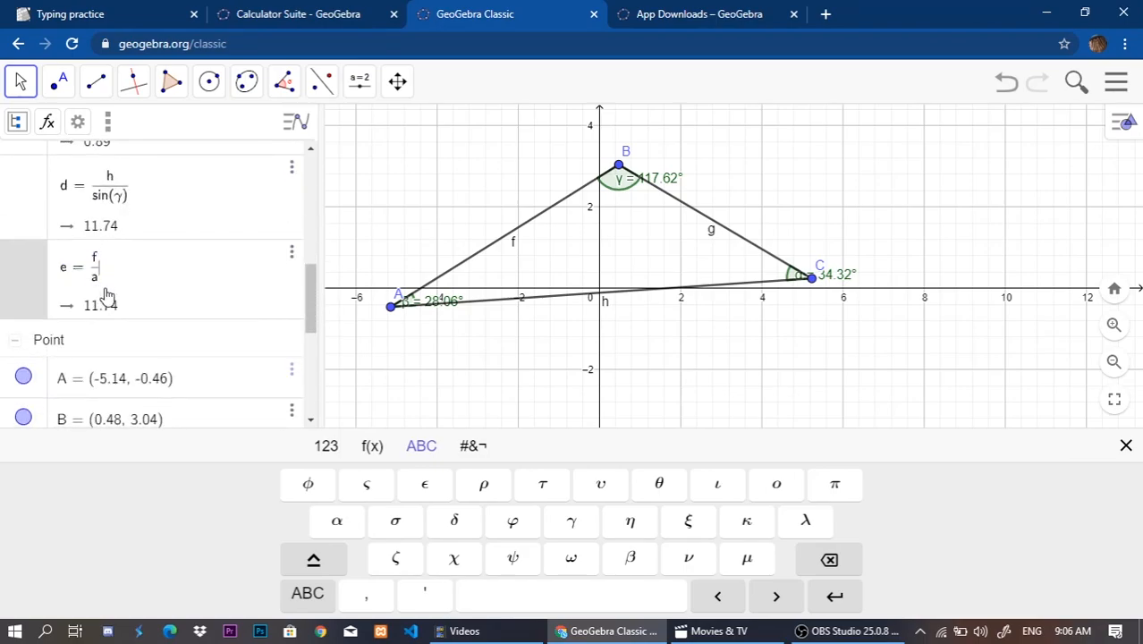
key(BackSpace)
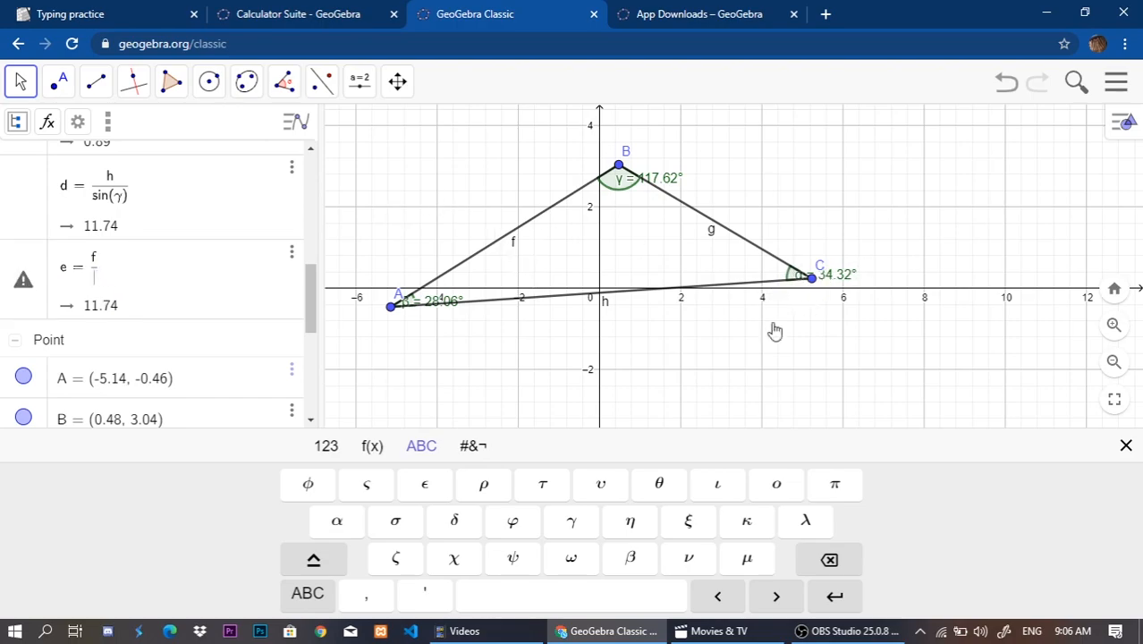
text(sin)
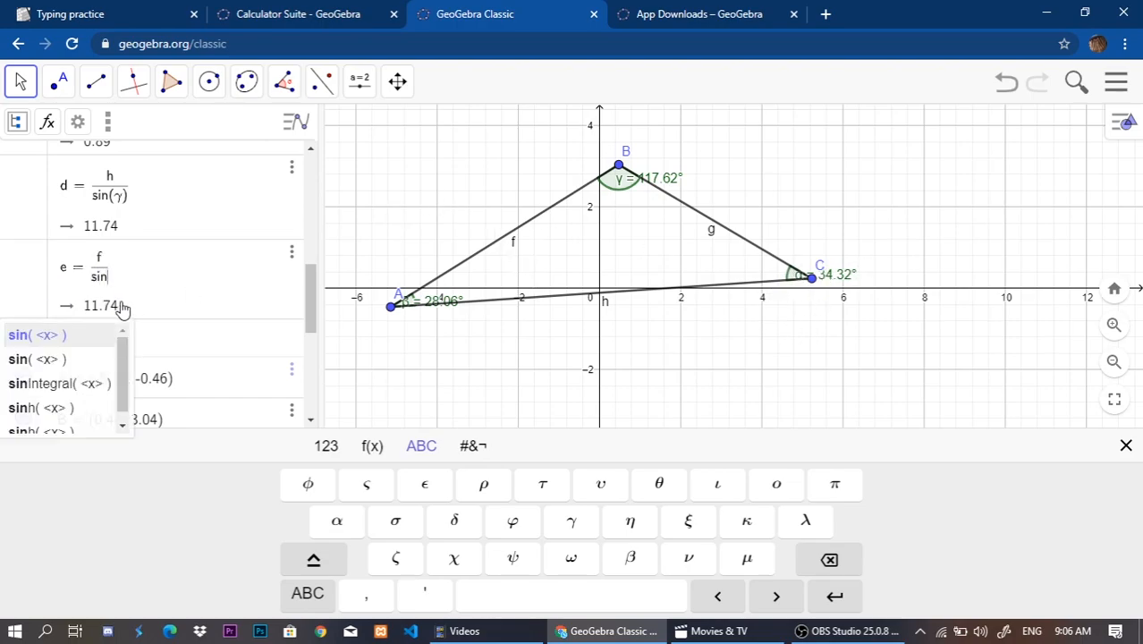
key(Return)
click(337, 521)
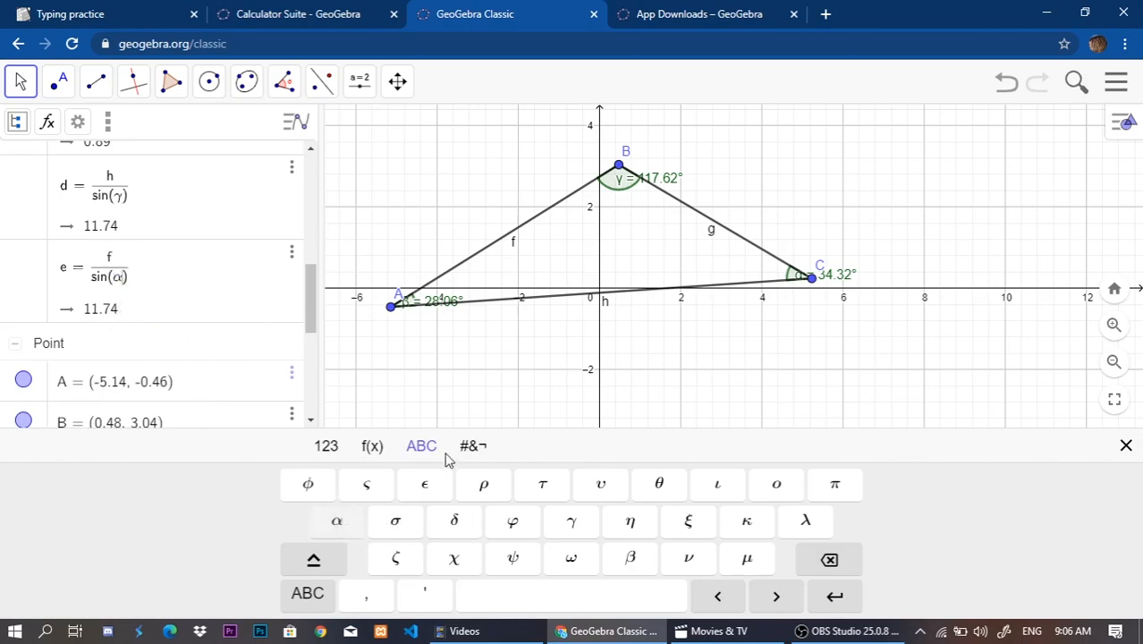
Enter g/sin(β) in a new algebra row to divide side BC by the sine of the angle at A.
scroll(174, 314, down, 5)
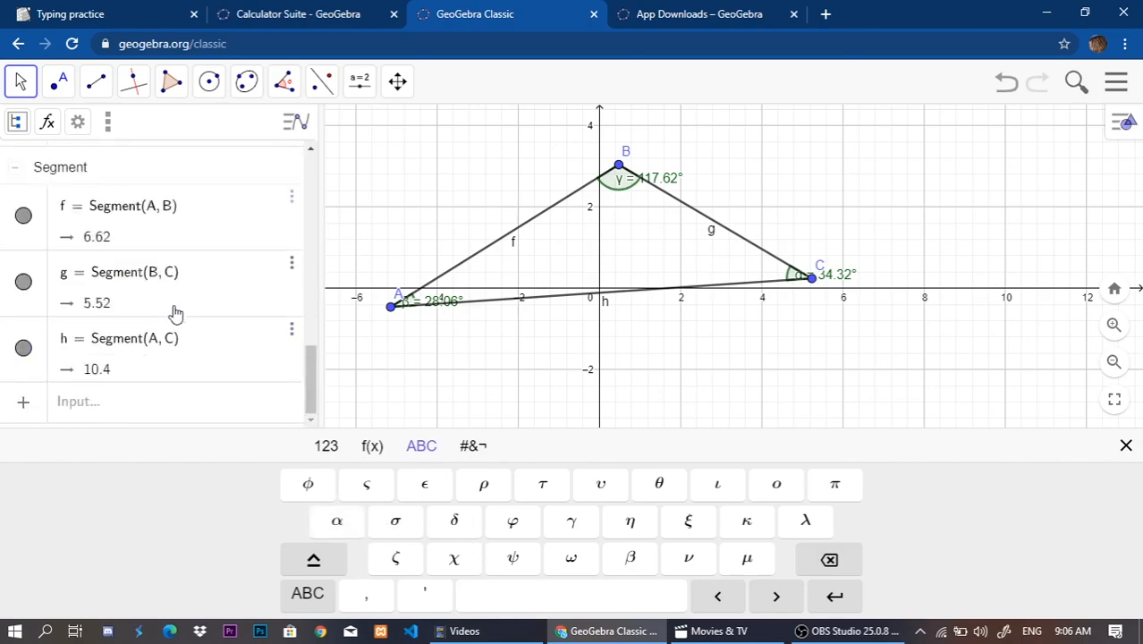
scroll(130, 326, up, 5)
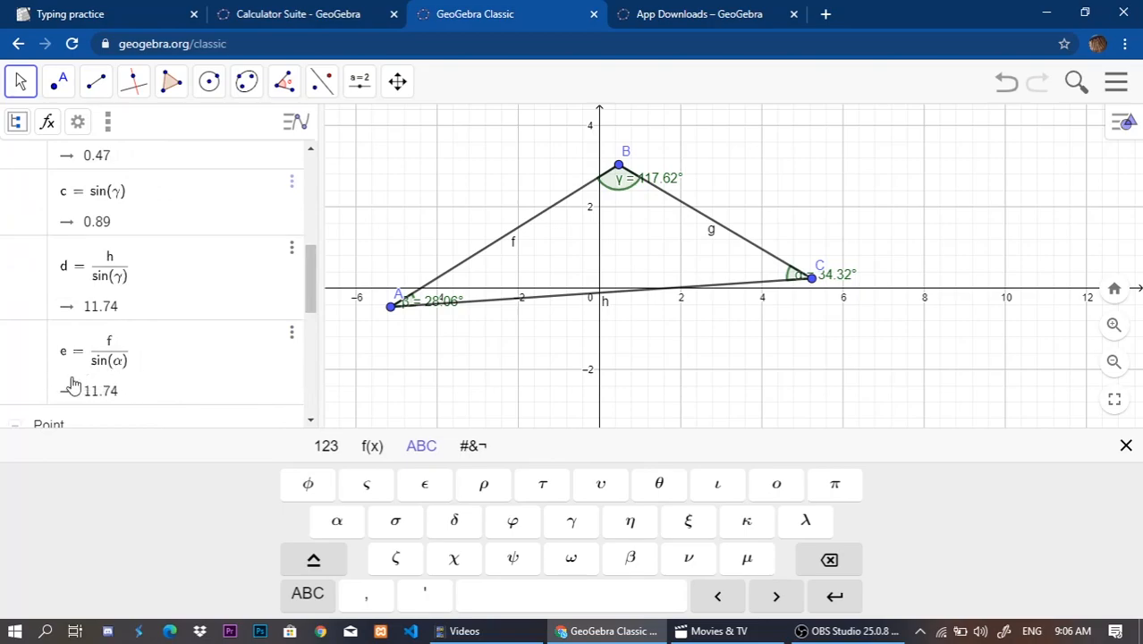
scroll(68, 387, up, 3)
scroll(158, 329, down, 4)
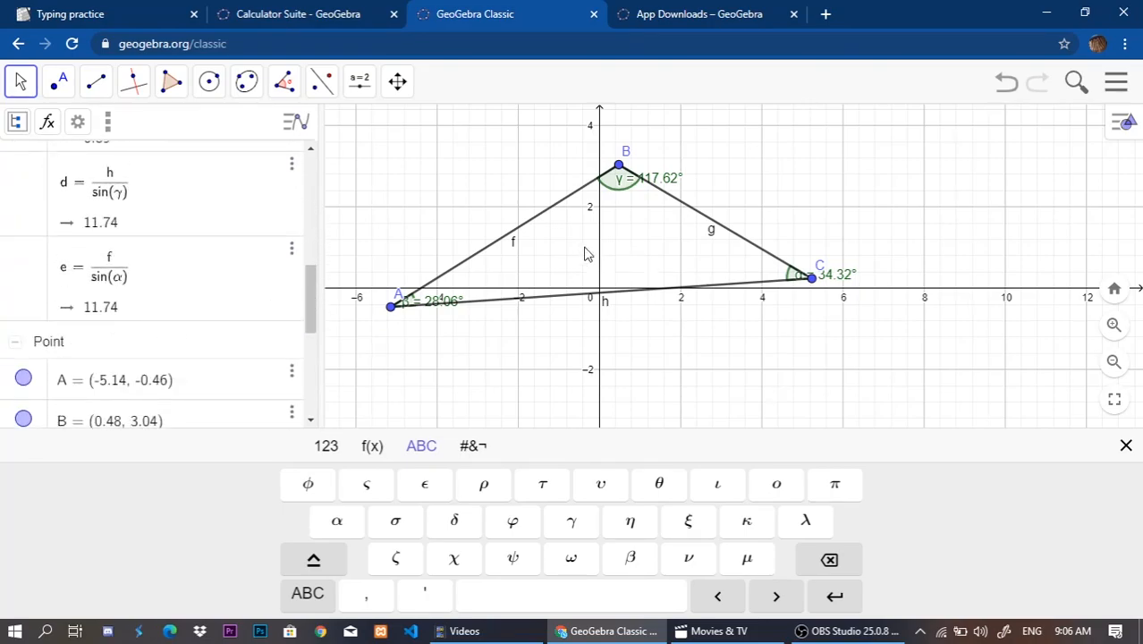
scroll(194, 275, up, 2)
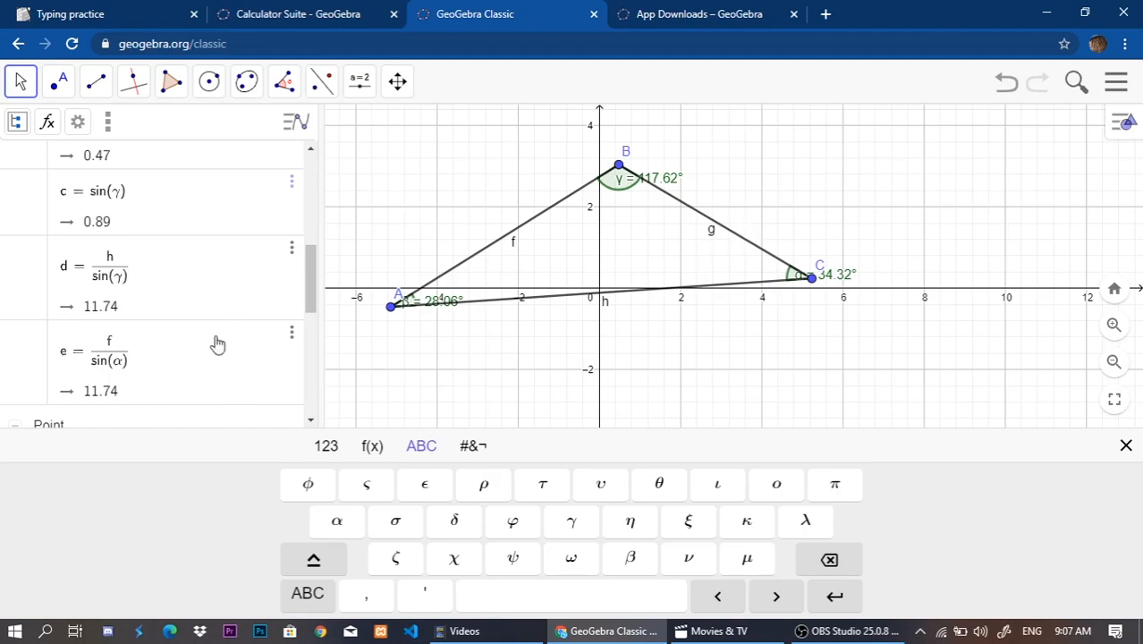
scroll(112, 385, down, 5)
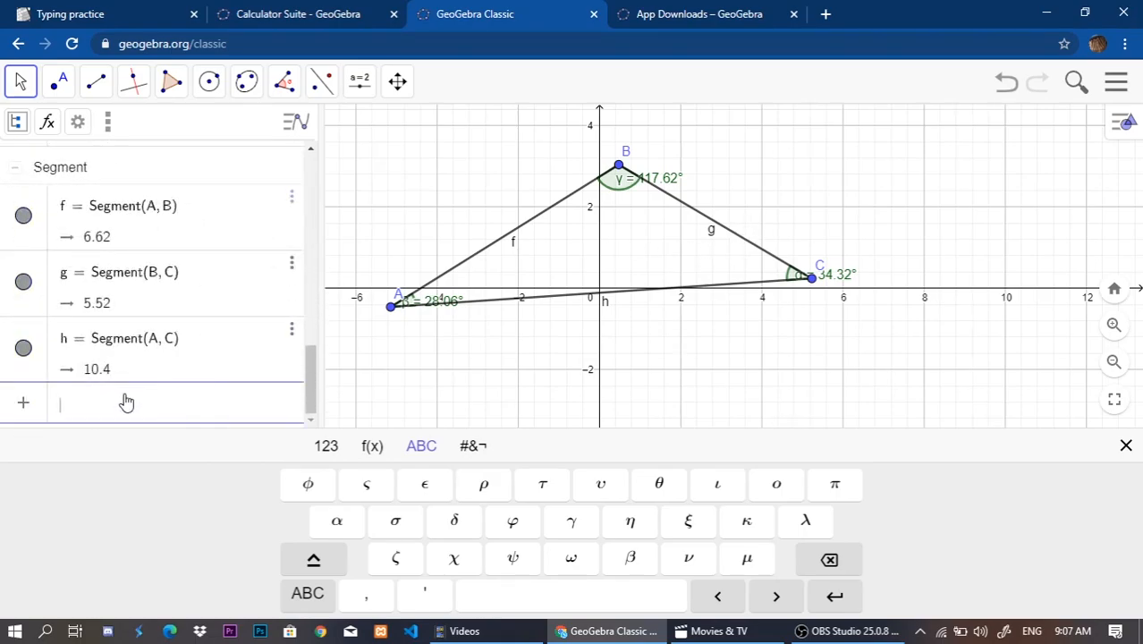
text(g/sin)
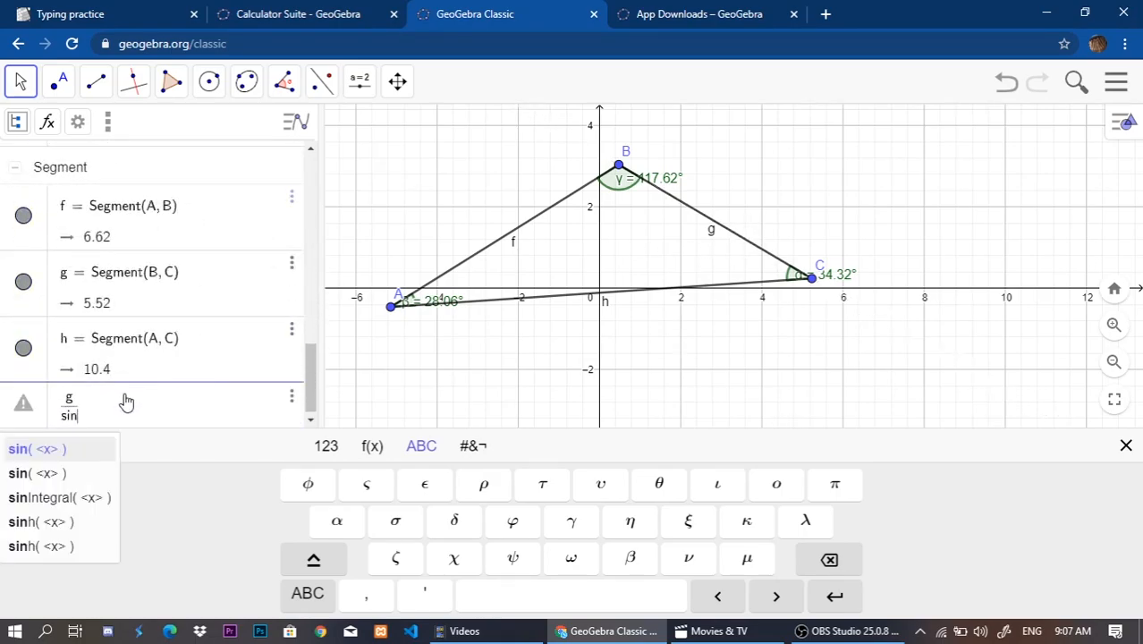
key(Return)
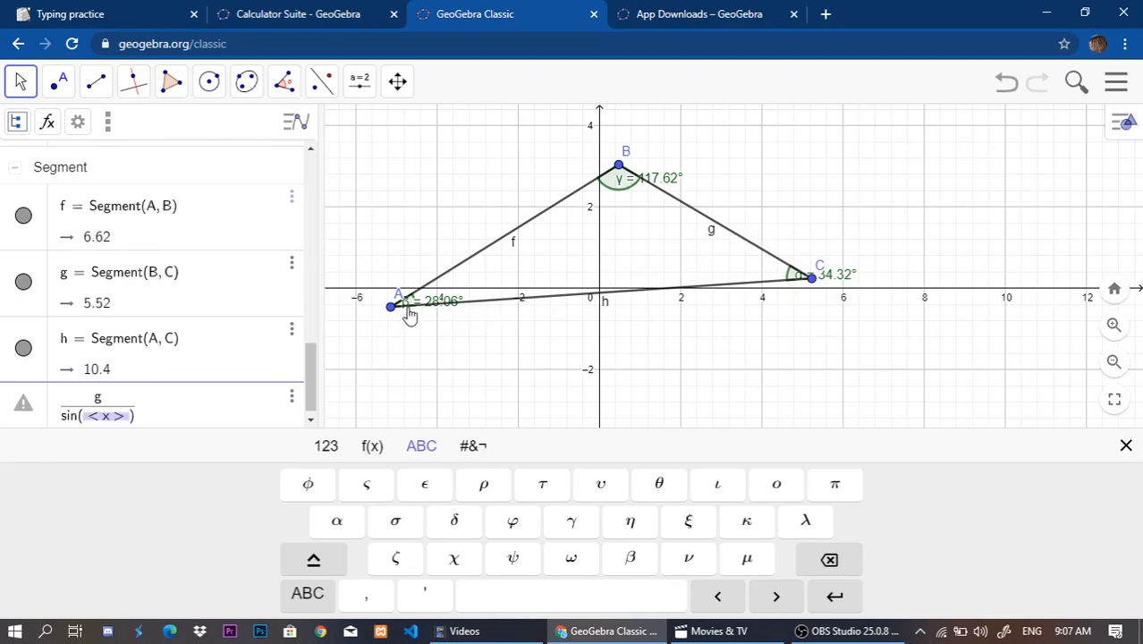
click(628, 558)
click(816, 600)
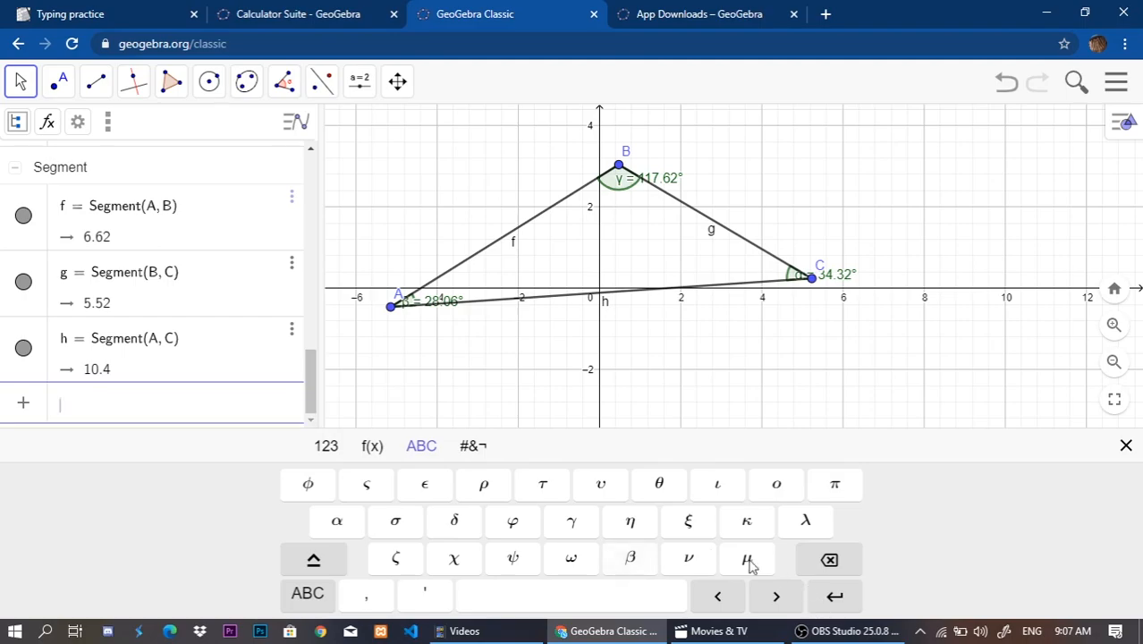
Delete the separate rows c = sin(γ) and b = sin(β) from the algebra list.
scroll(183, 325, up, 5)
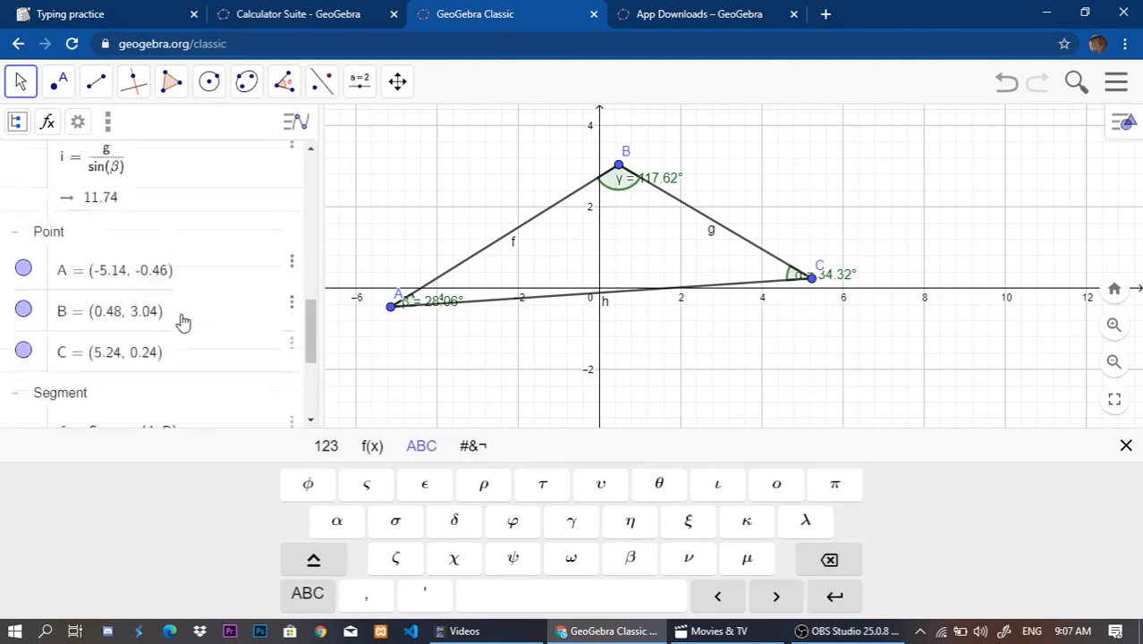
scroll(140, 306, up, 5)
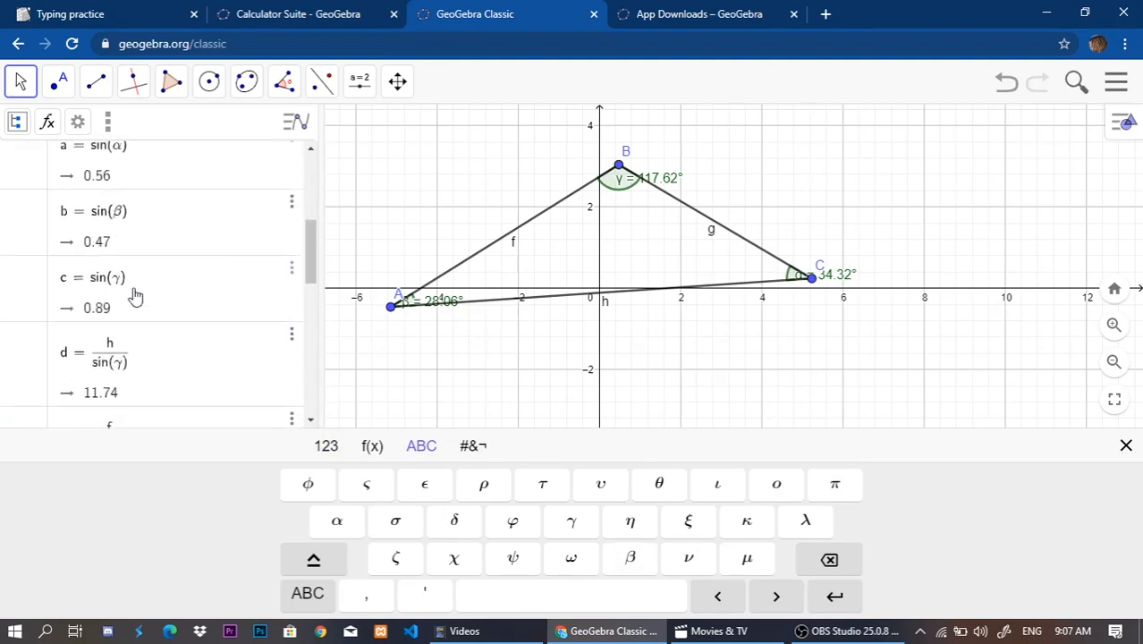
click(25, 304)
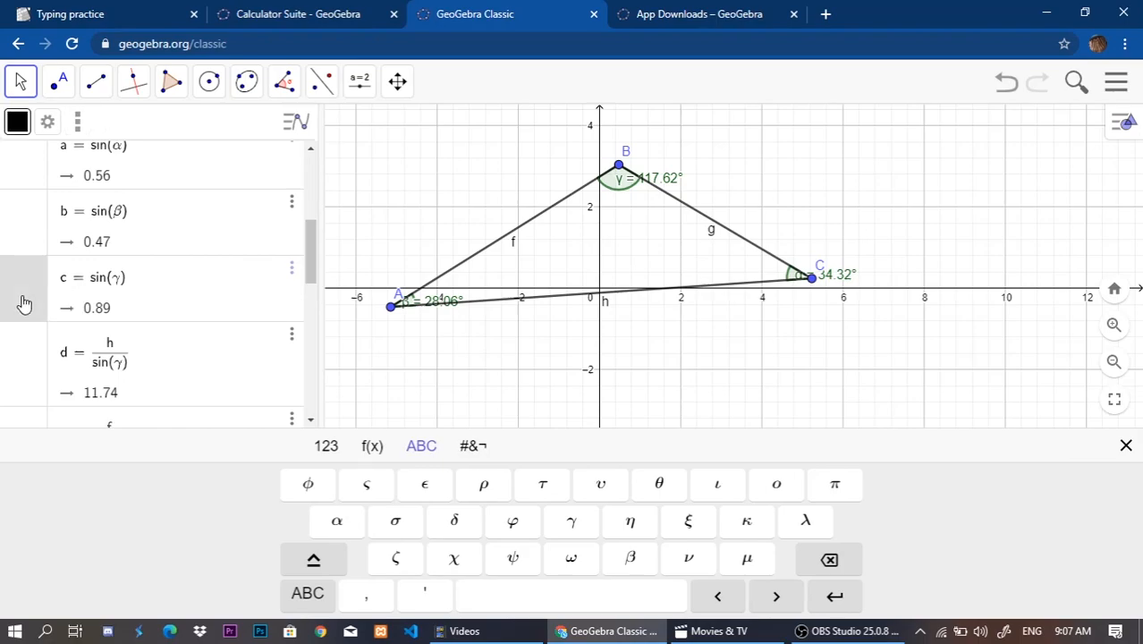
key(Delete)
click(25, 254)
key(Delete)
scroll(45, 255, up, 2)
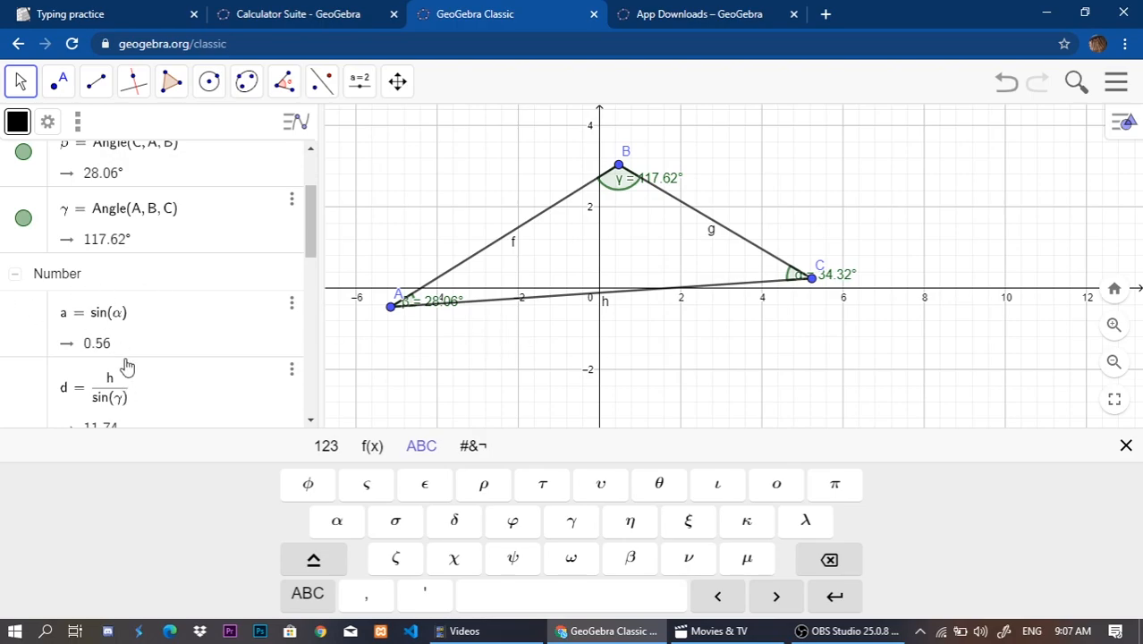
Delete the remaining separate row a = sin(α) from the algebra list.
scroll(128, 371, down, 2)
scroll(36, 213, up, 1)
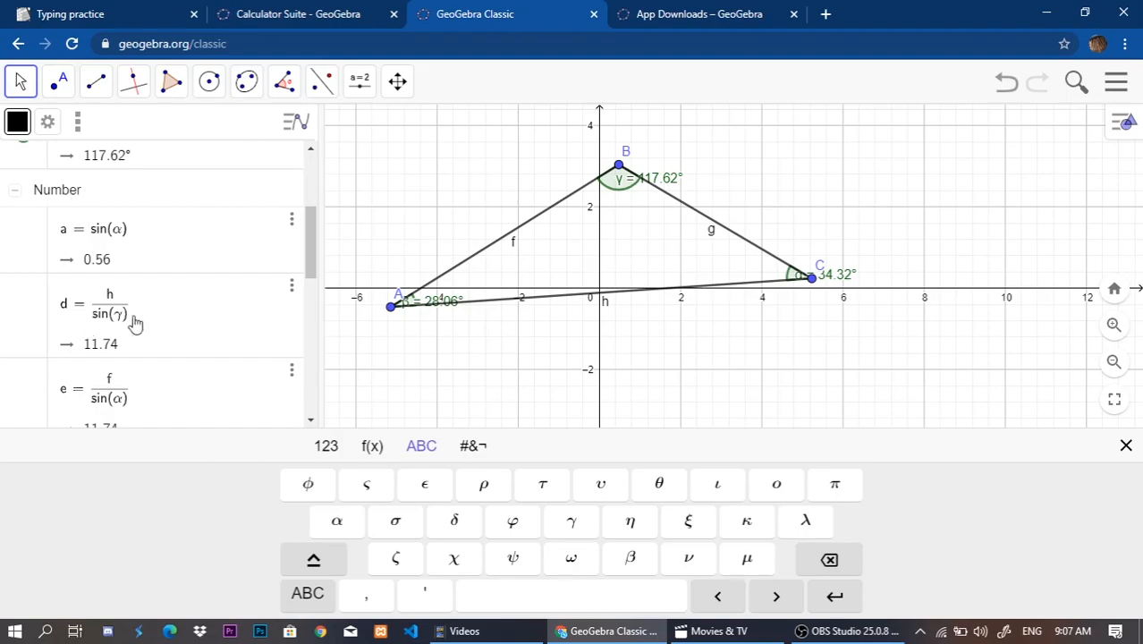
scroll(100, 322, down, 2)
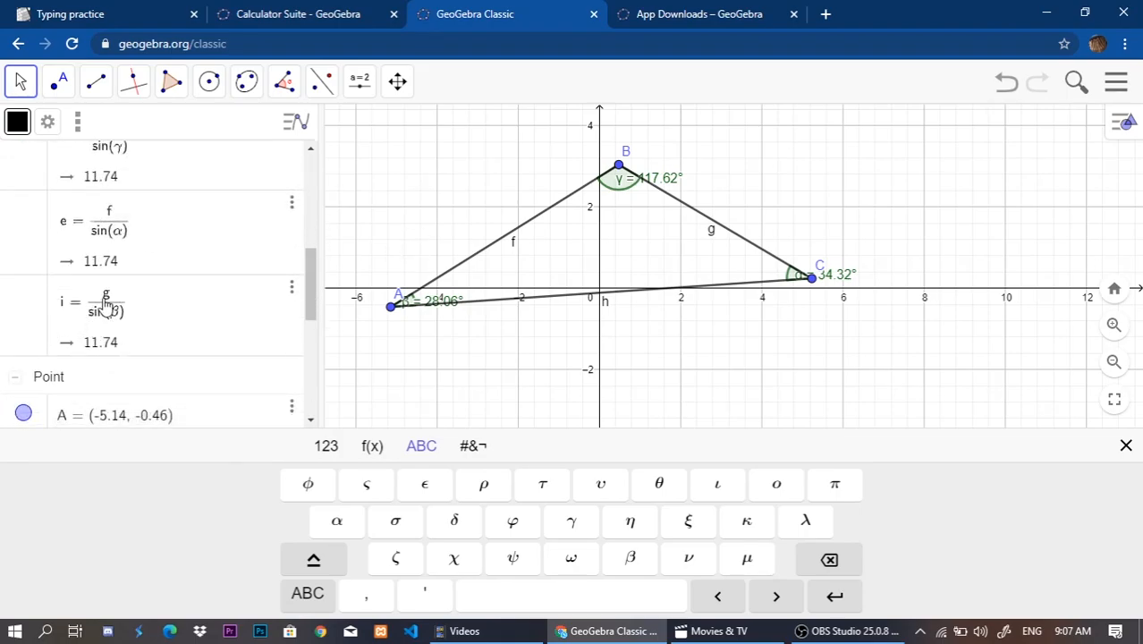
scroll(39, 264, up, 2)
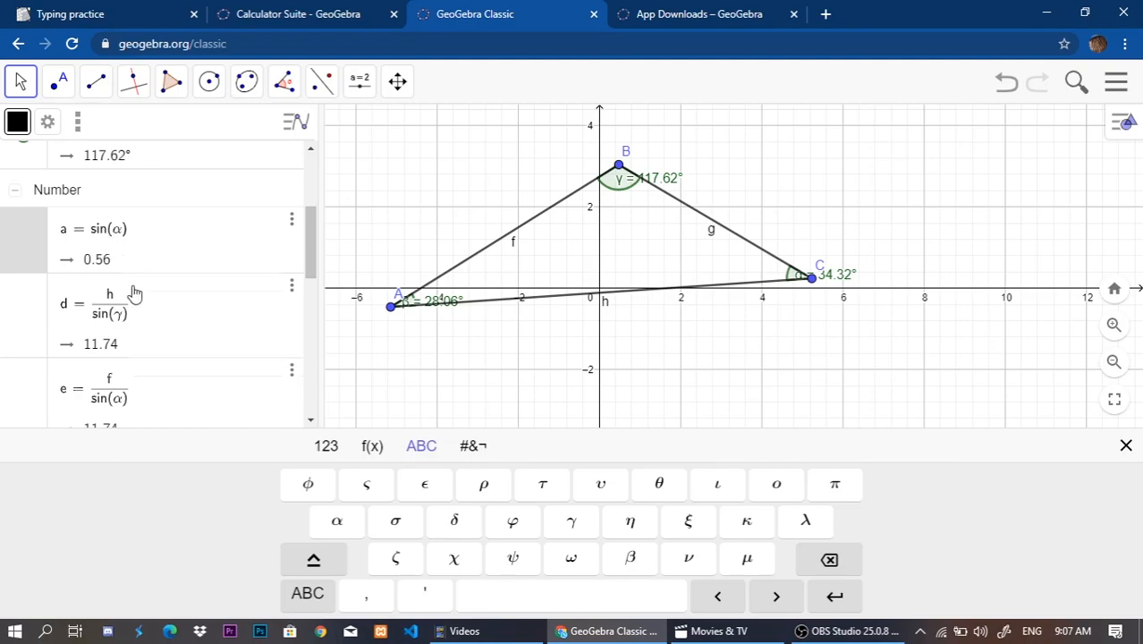
key(Delete)
scroll(197, 275, down, 4)
scroll(234, 301, up, 4)
scroll(230, 307, up, 3)
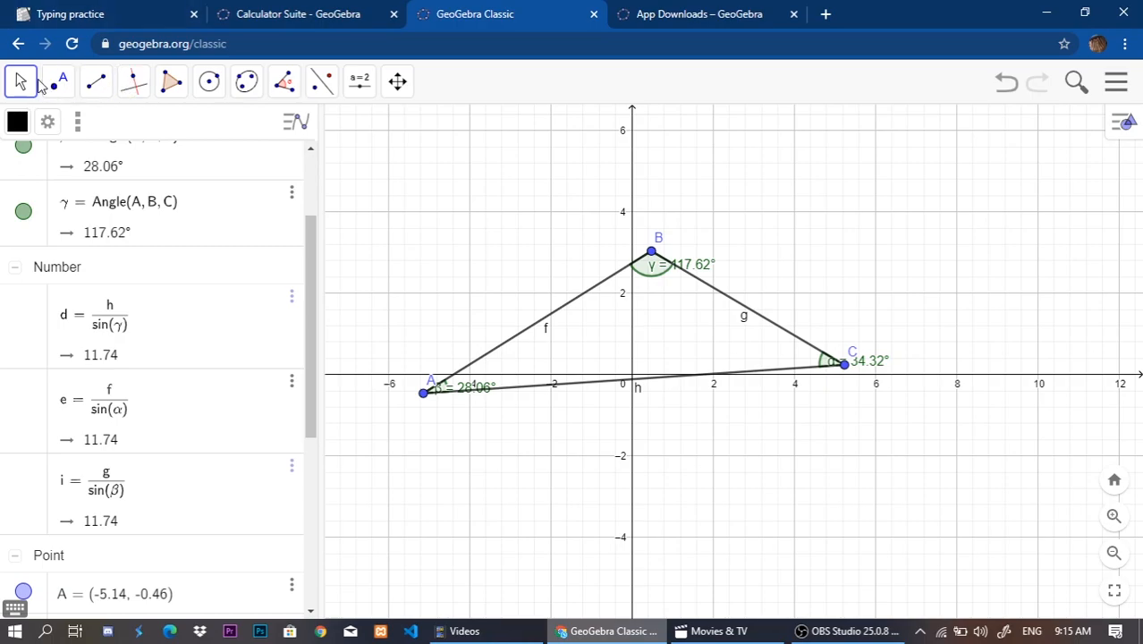
Draw a segment from vertex B to a new point on side AC, near the y-axis.
drag(511, 248, 479, 259)
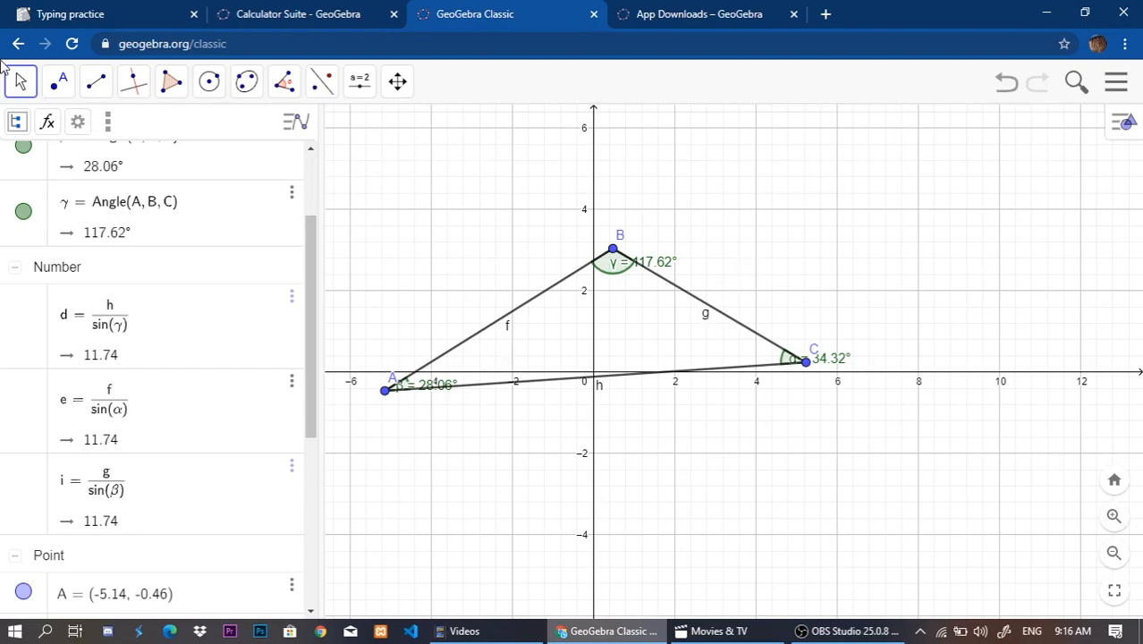
click(93, 84)
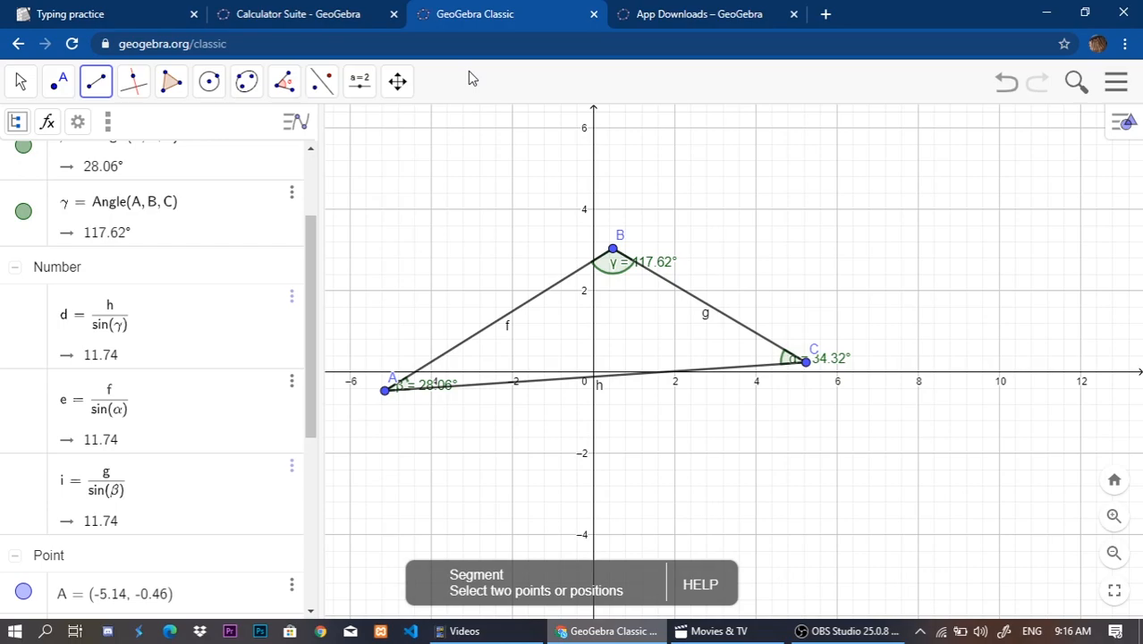
click(106, 81)
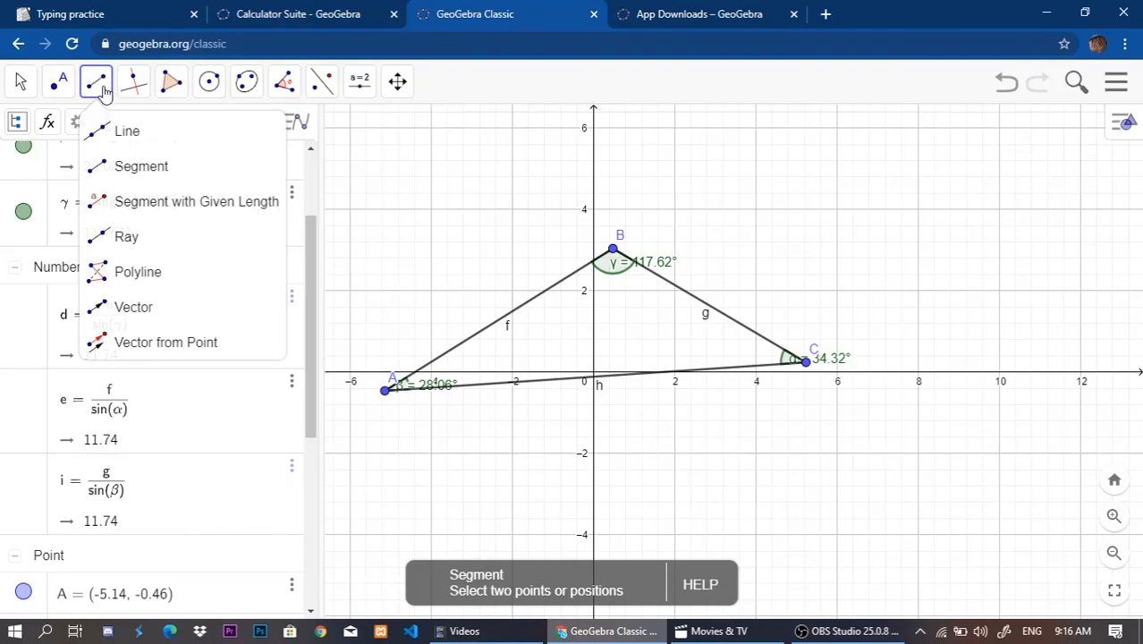
click(149, 175)
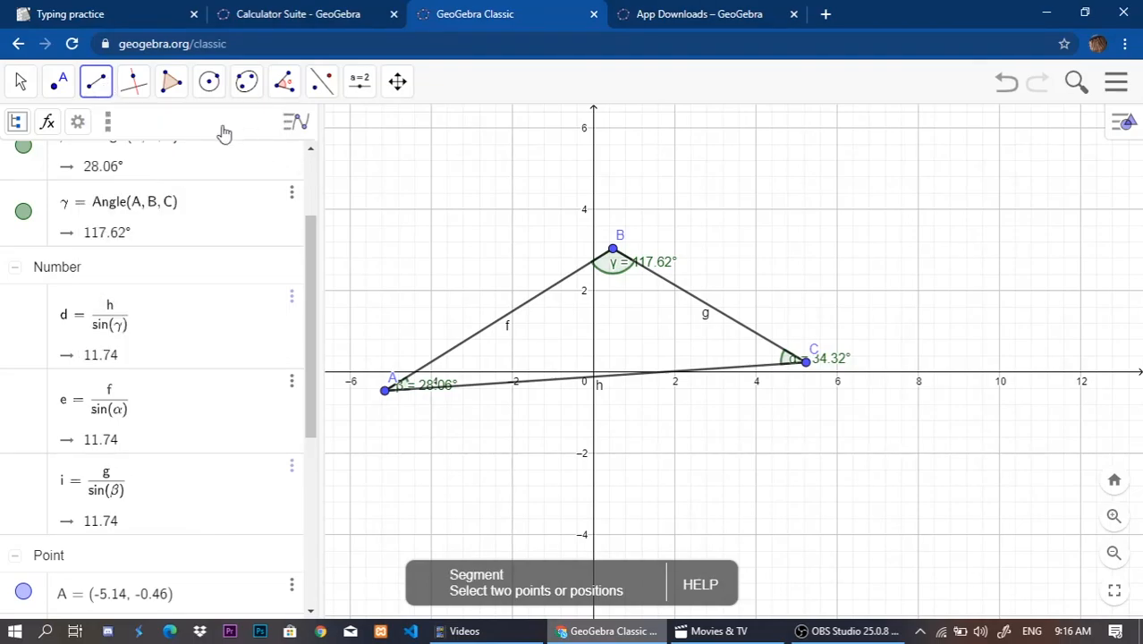
click(613, 249)
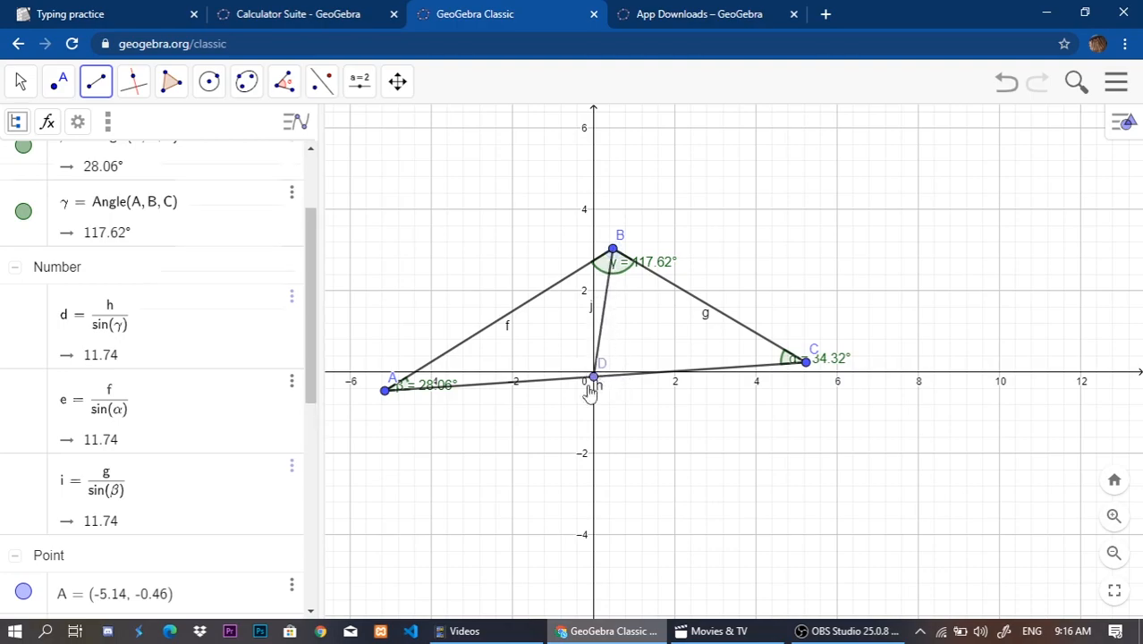
click(594, 376)
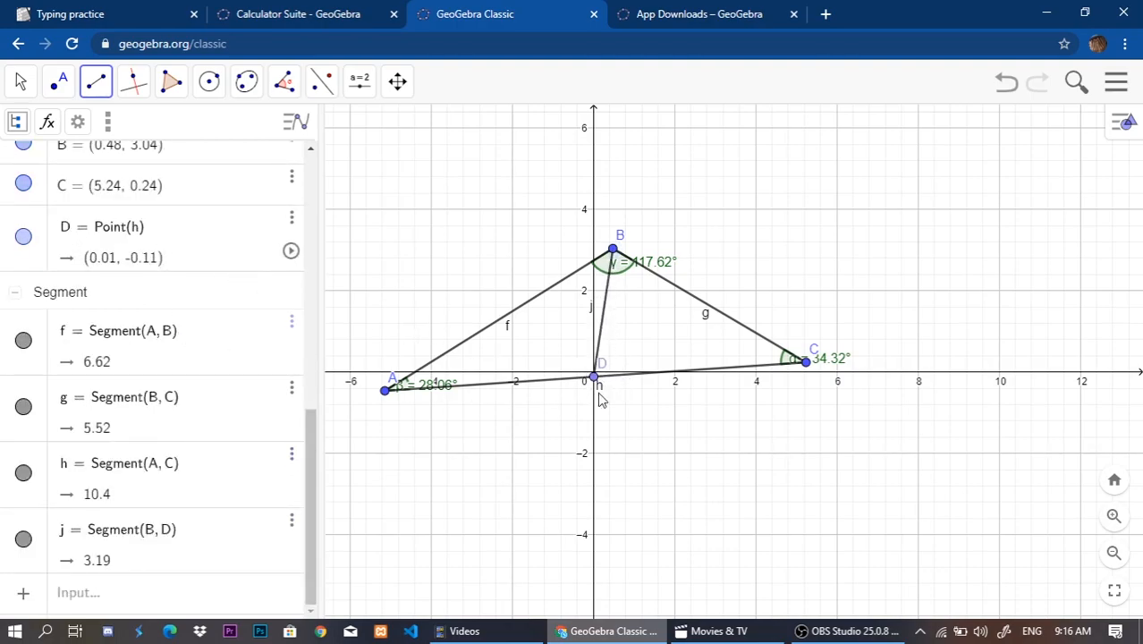
Move point D along side AC to about (0.64, -0.07), so that segment BD serves as the triangle's height.
click(20, 80)
drag(594, 379, 620, 391)
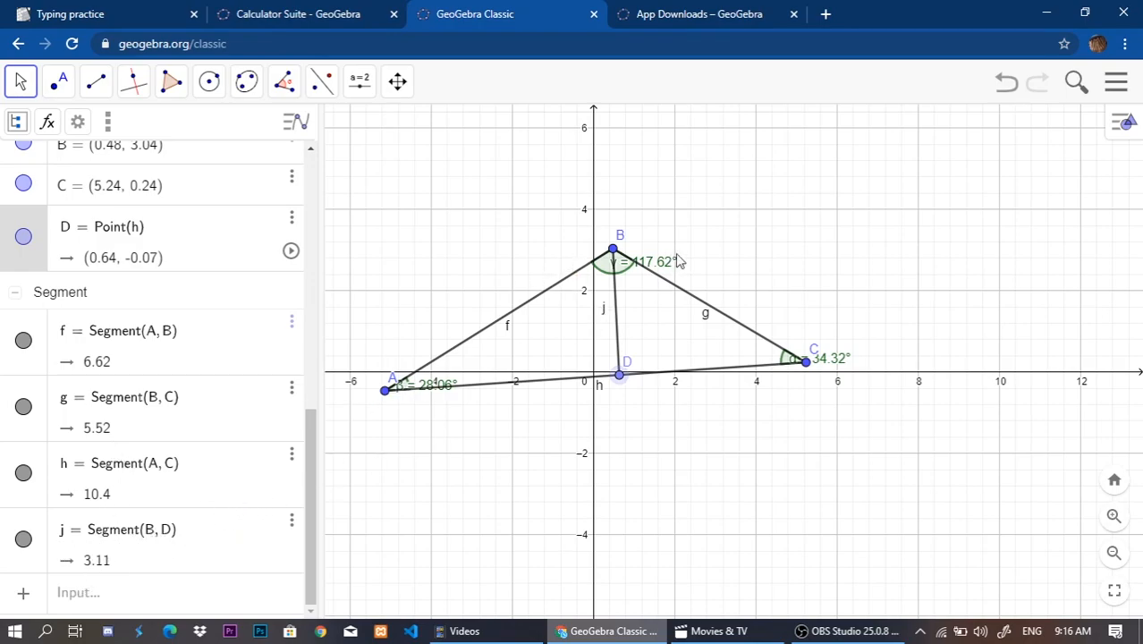
click(617, 316)
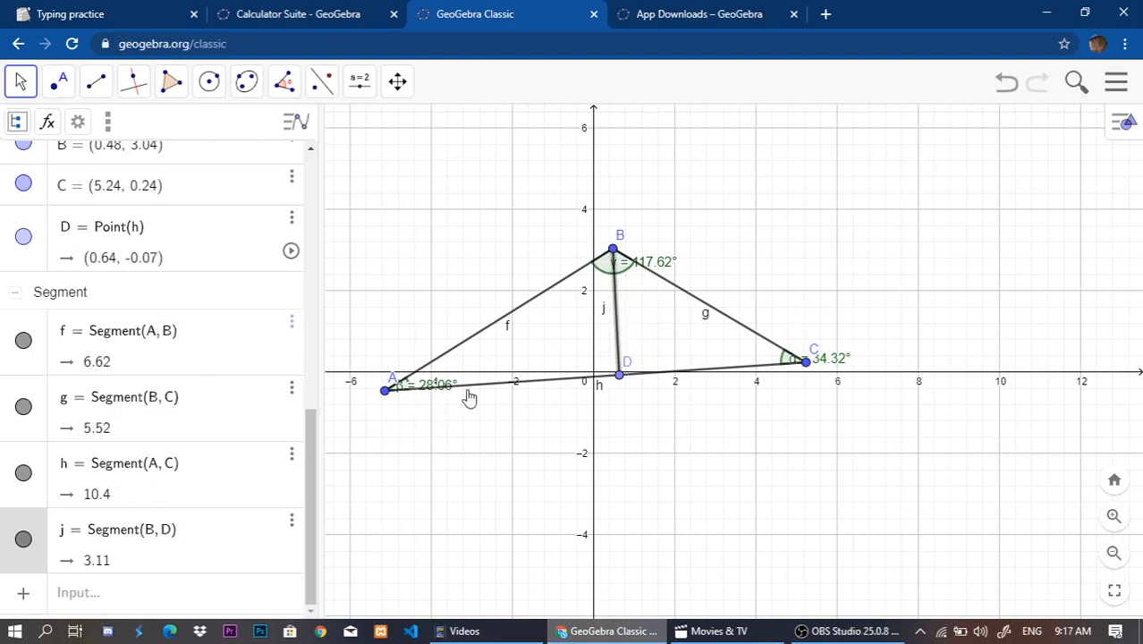
click(537, 382)
click(563, 423)
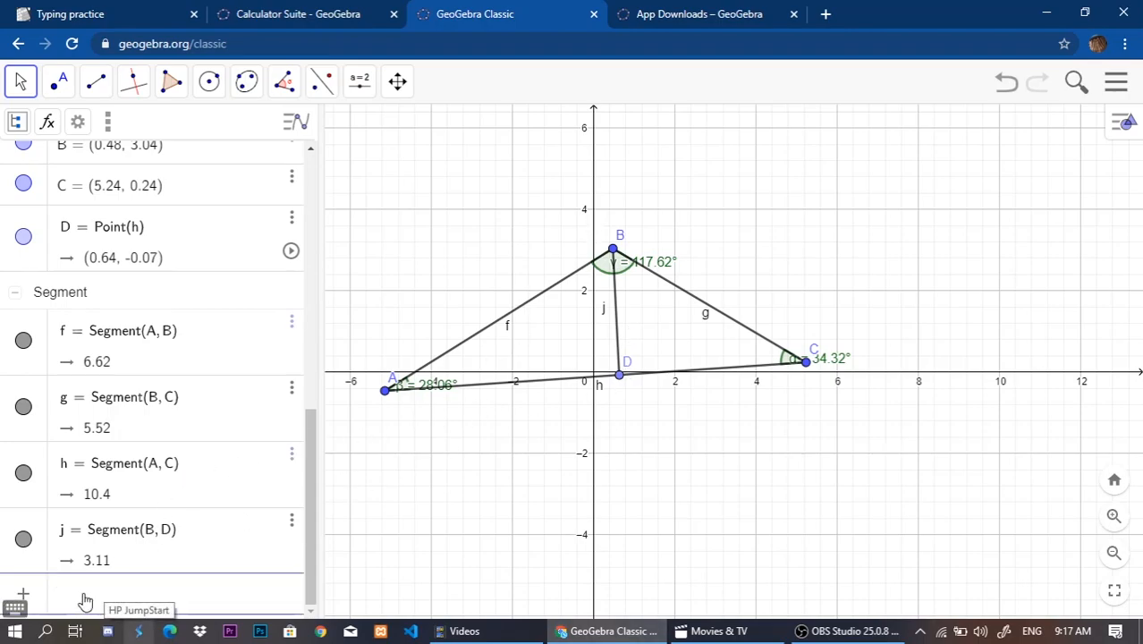
Add the text "Tinggi Segitiga" and place it inside the triangle beside the height segment BD.
click(54, 593)
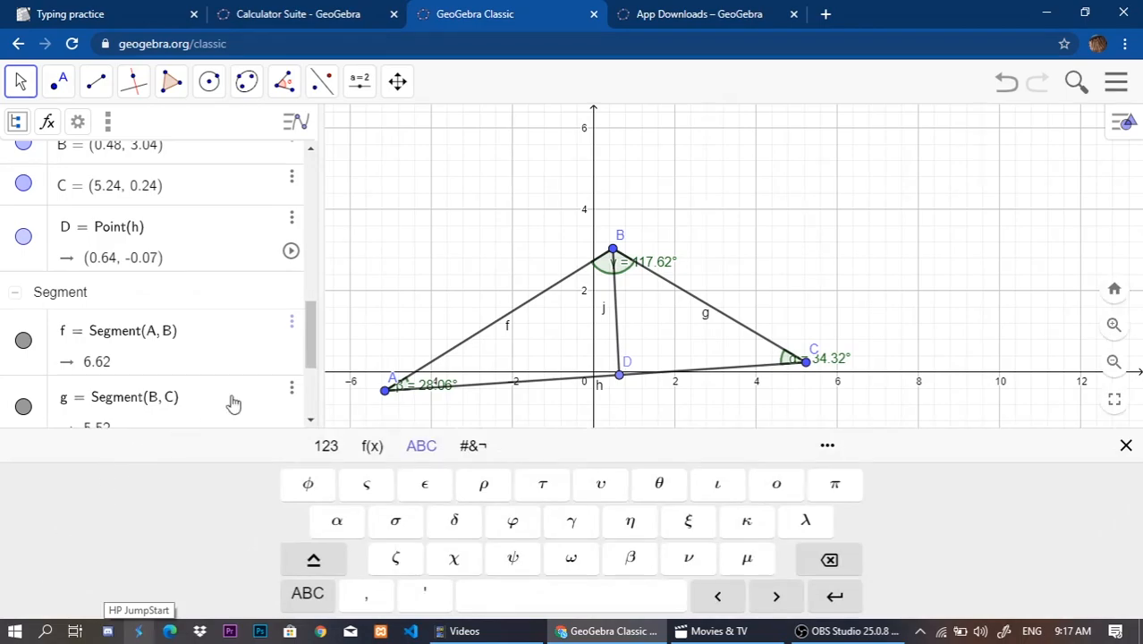
click(21, 402)
click(61, 434)
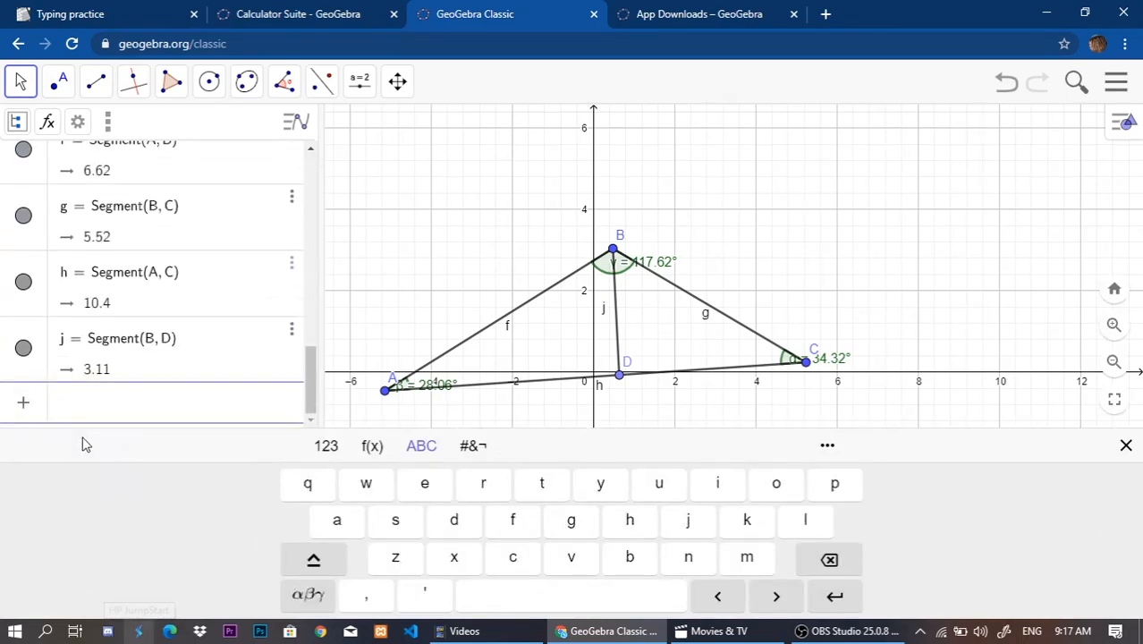
text(Tinggi Segitiga)
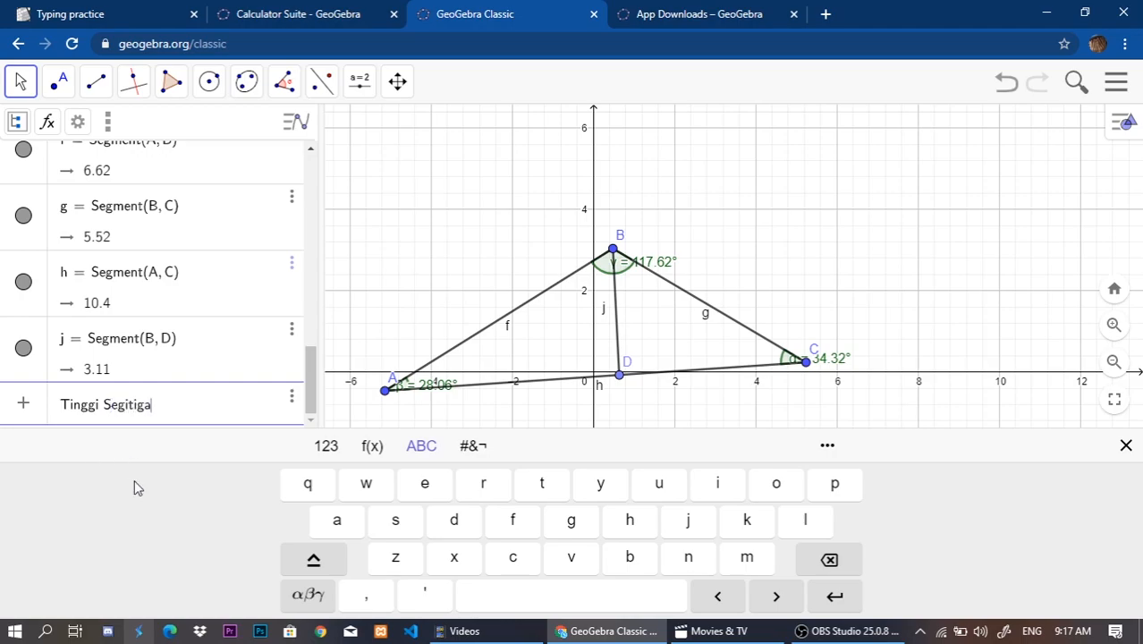
key(Return)
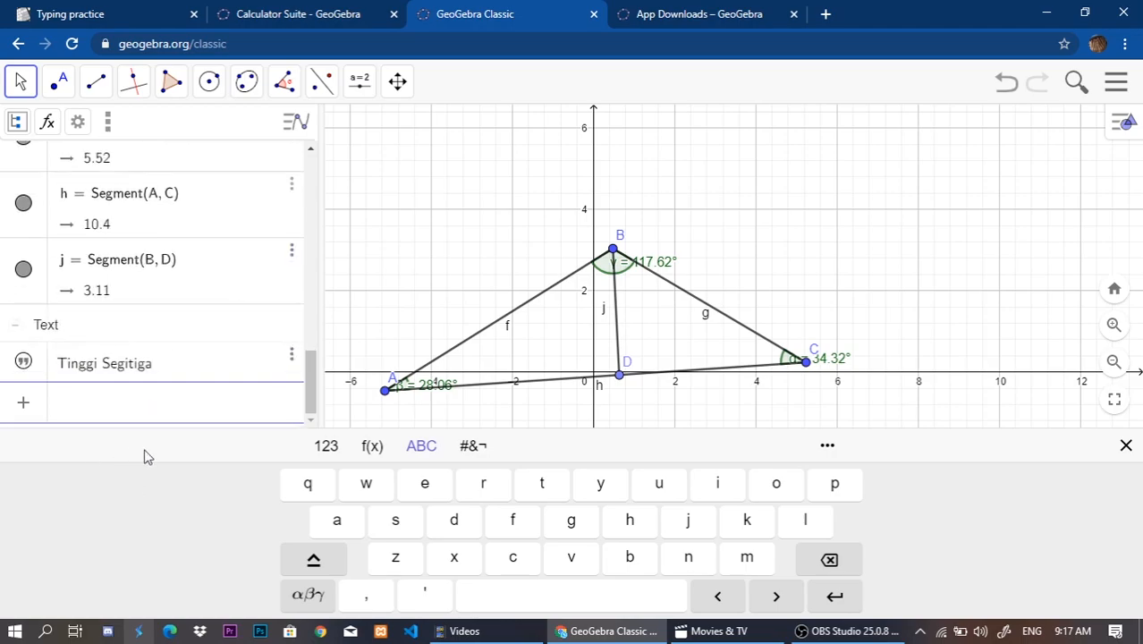
drag(810, 268, 578, 352)
double_click(577, 352)
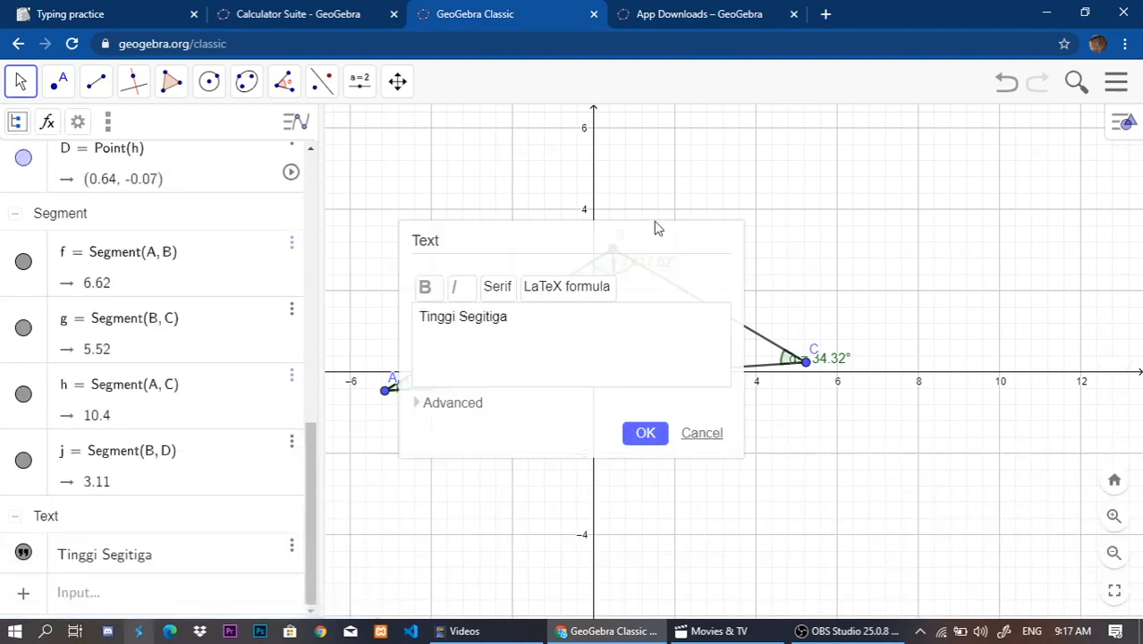
click(645, 434)
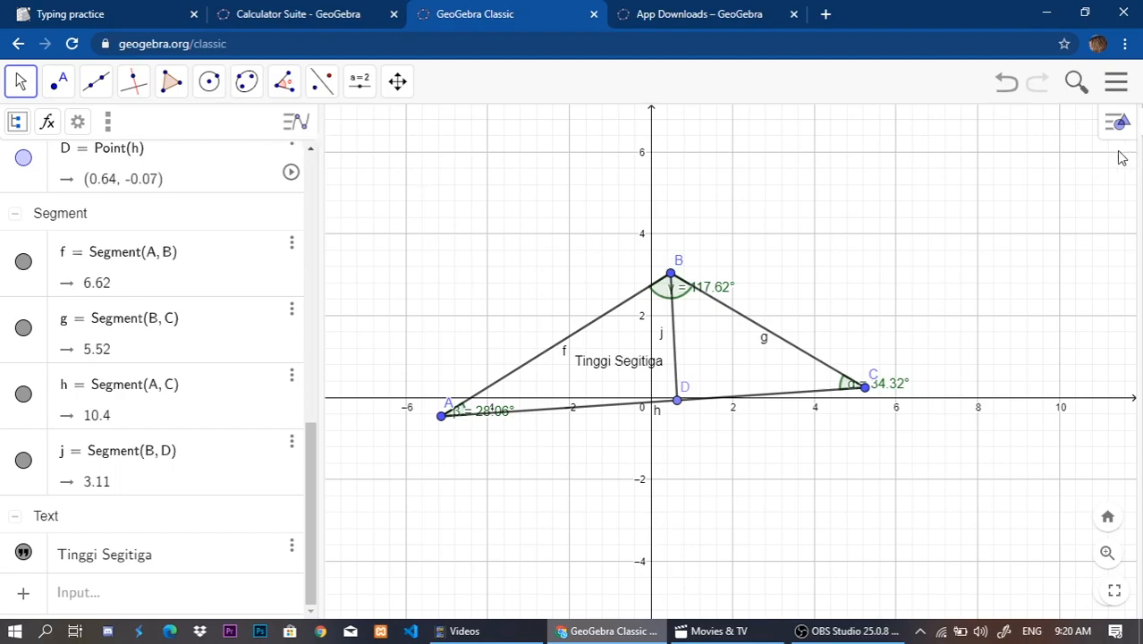
Hide the axes, try the polar and isometric grids, and set the graphics view to no grid.
click(1120, 119)
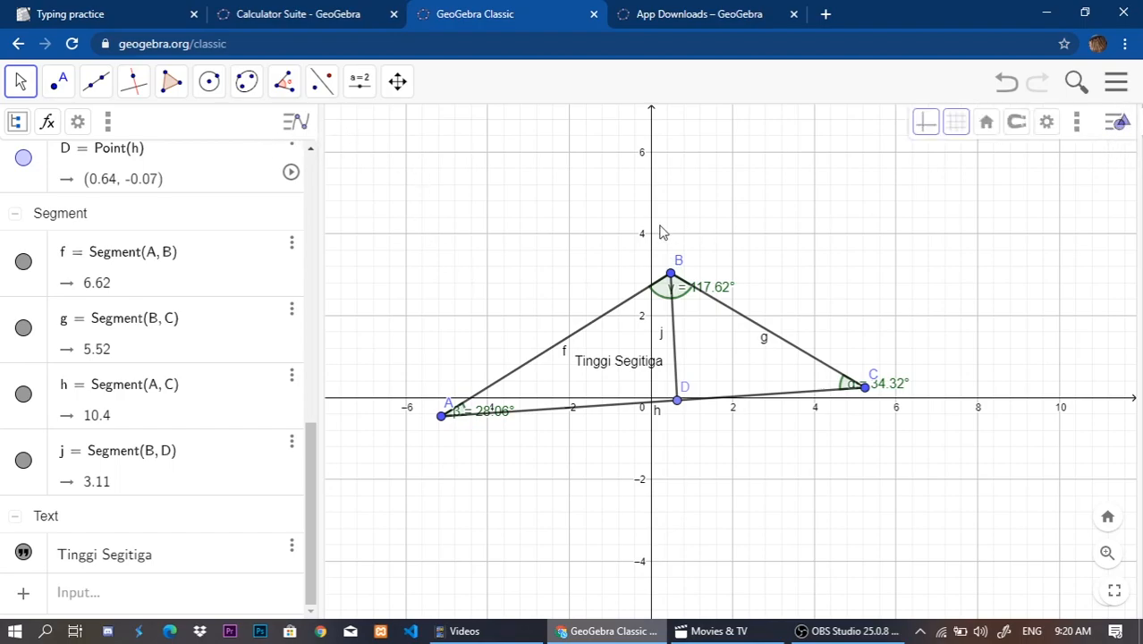
click(925, 128)
click(963, 133)
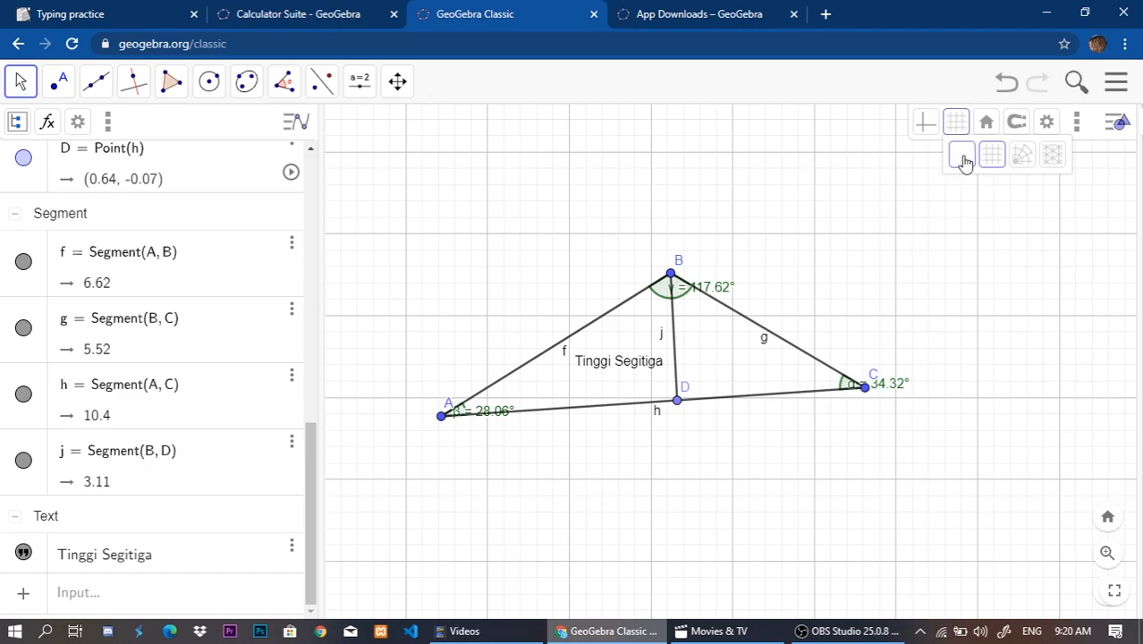
click(1021, 154)
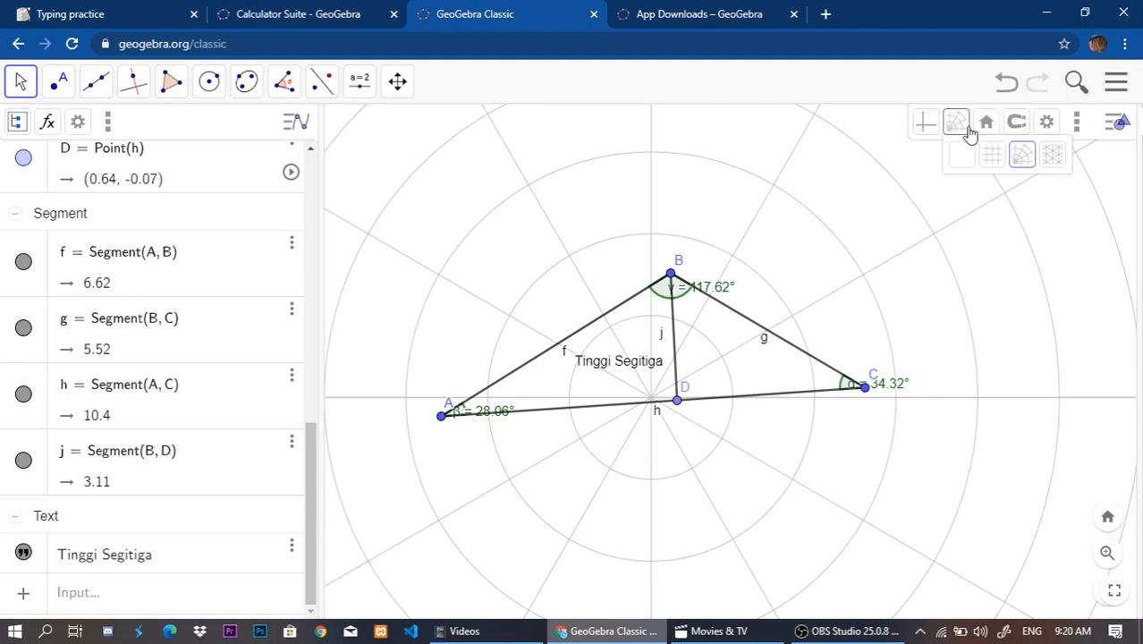
click(1052, 156)
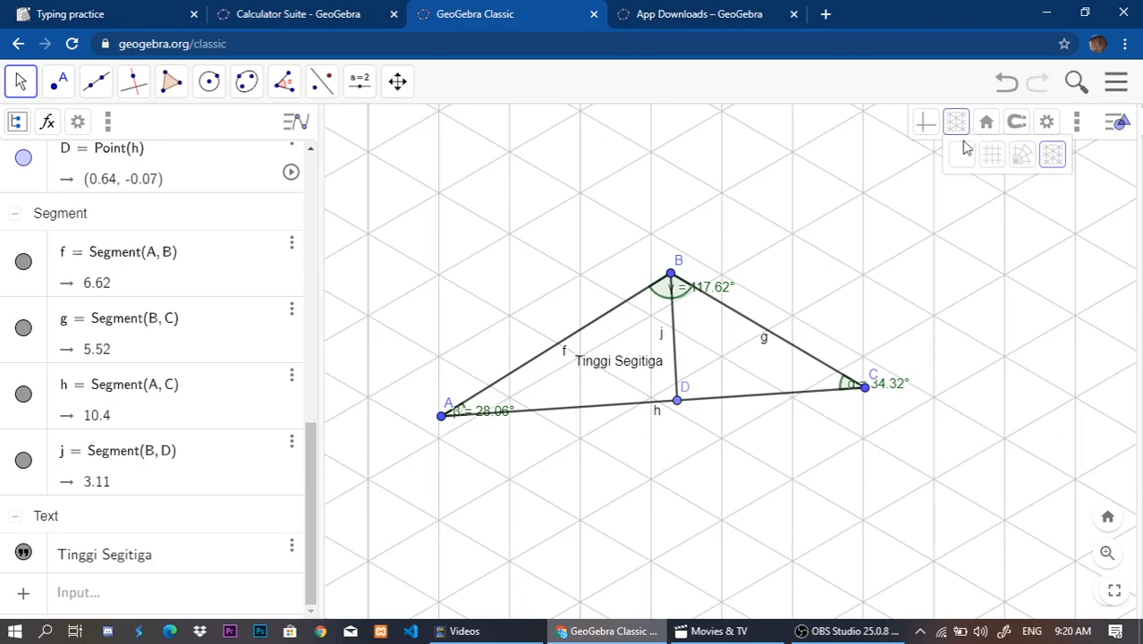
click(963, 156)
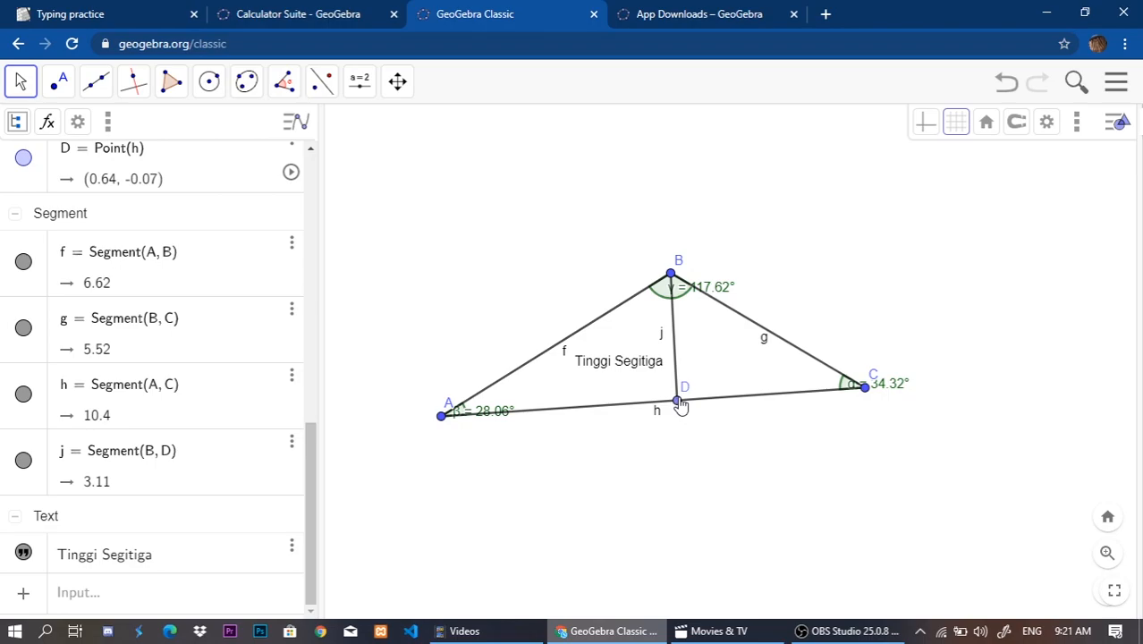
Review the angle, ratio, point and segment rows in the algebra list along with the height segment BD.
scroll(217, 302, up, 4)
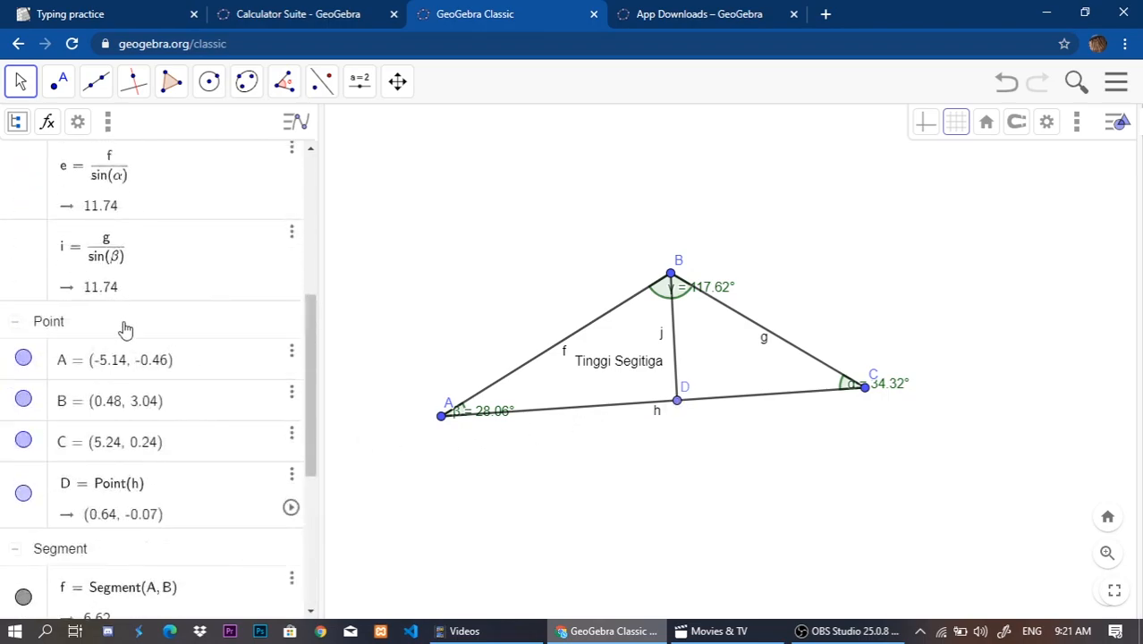
scroll(230, 260, up, 5)
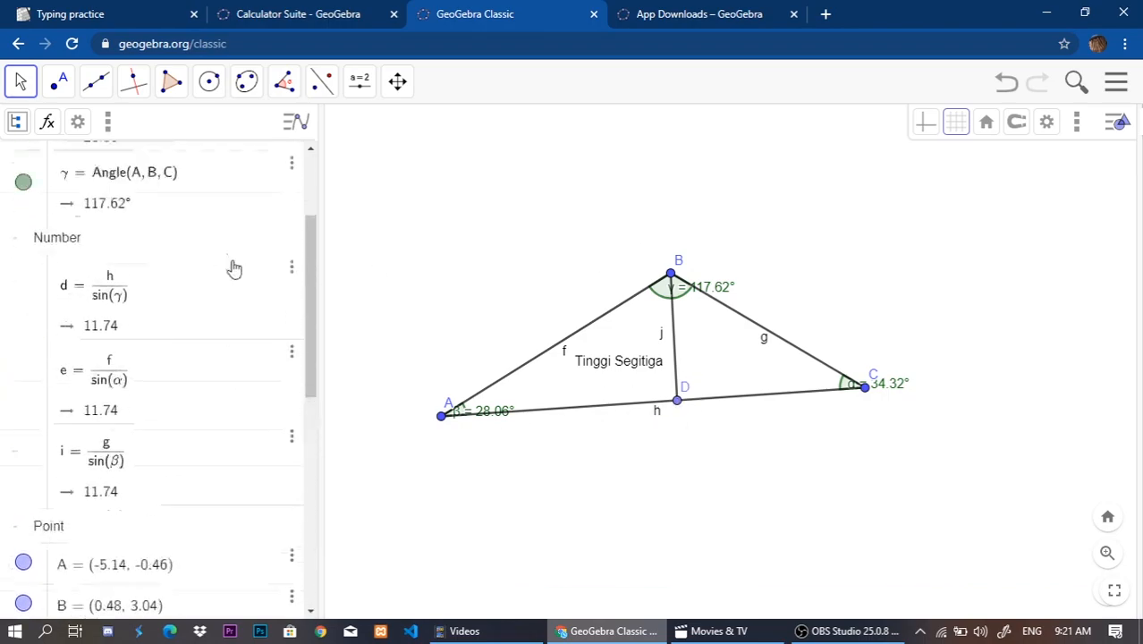
scroll(634, 425, down, 2)
scroll(234, 456, down, 7)
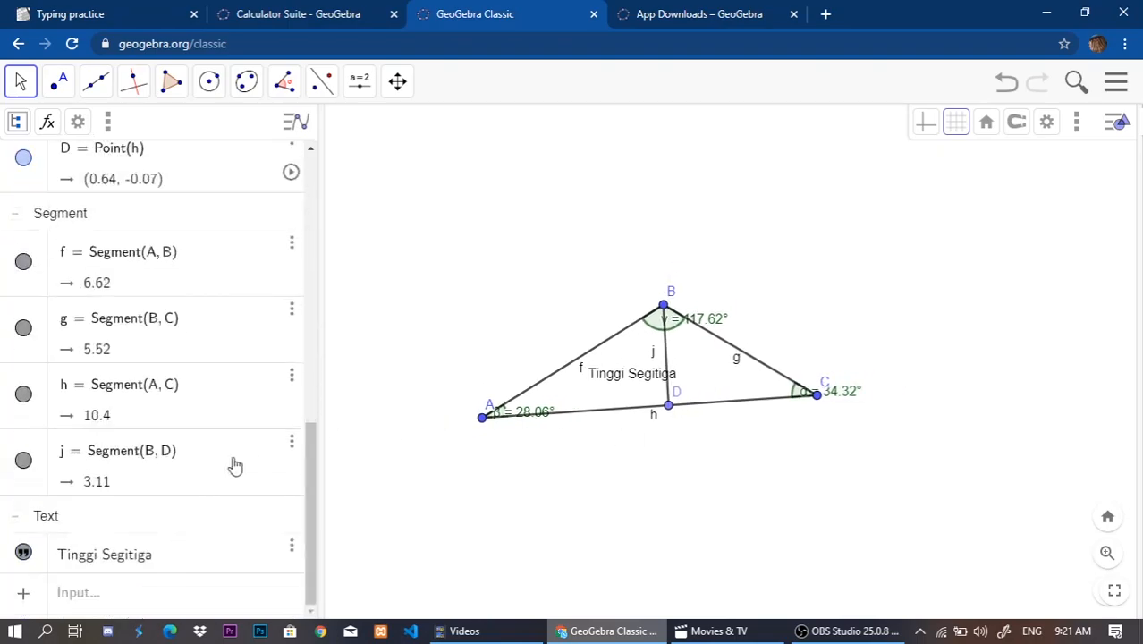
scroll(237, 458, up, 5)
scroll(635, 430, up, 3)
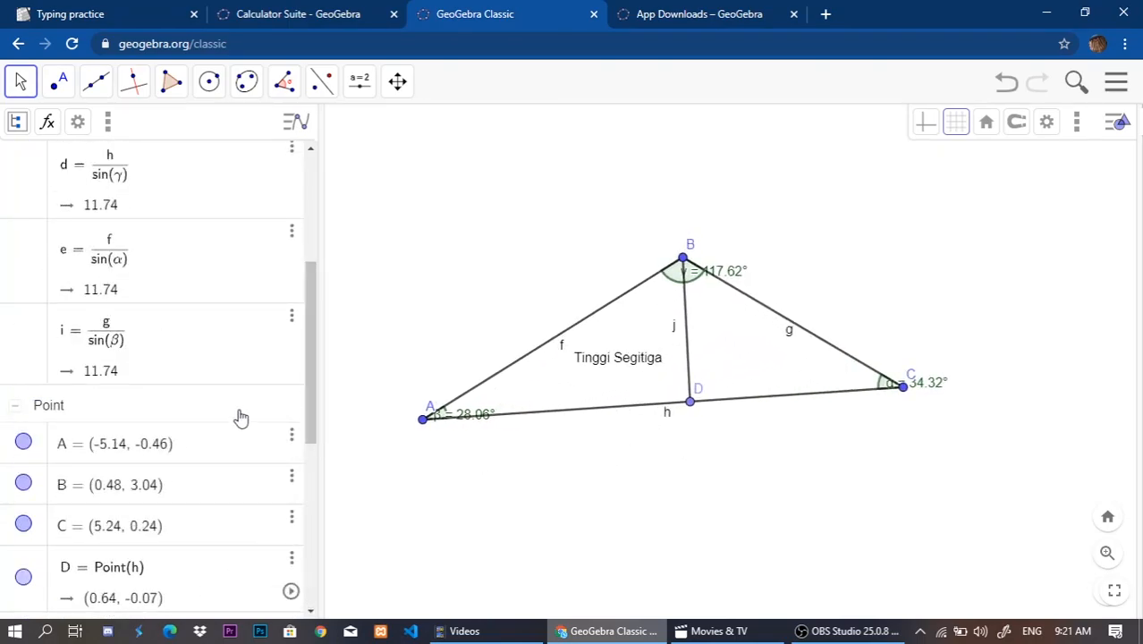
scroll(255, 429, down, 5)
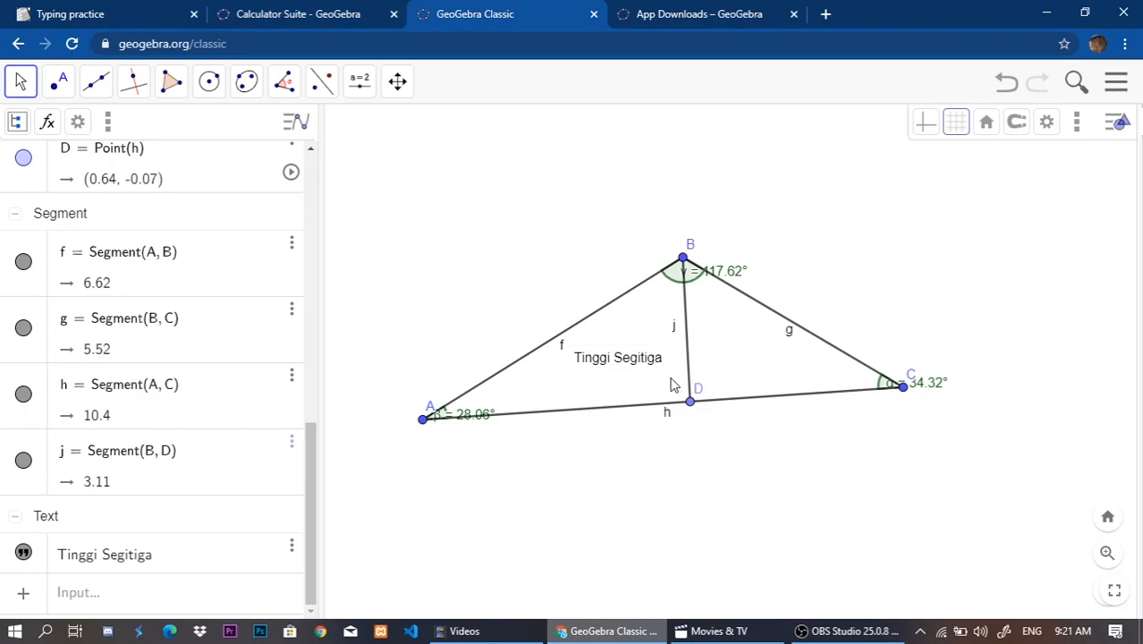
click(687, 322)
click(572, 467)
scroll(147, 347, up, 7)
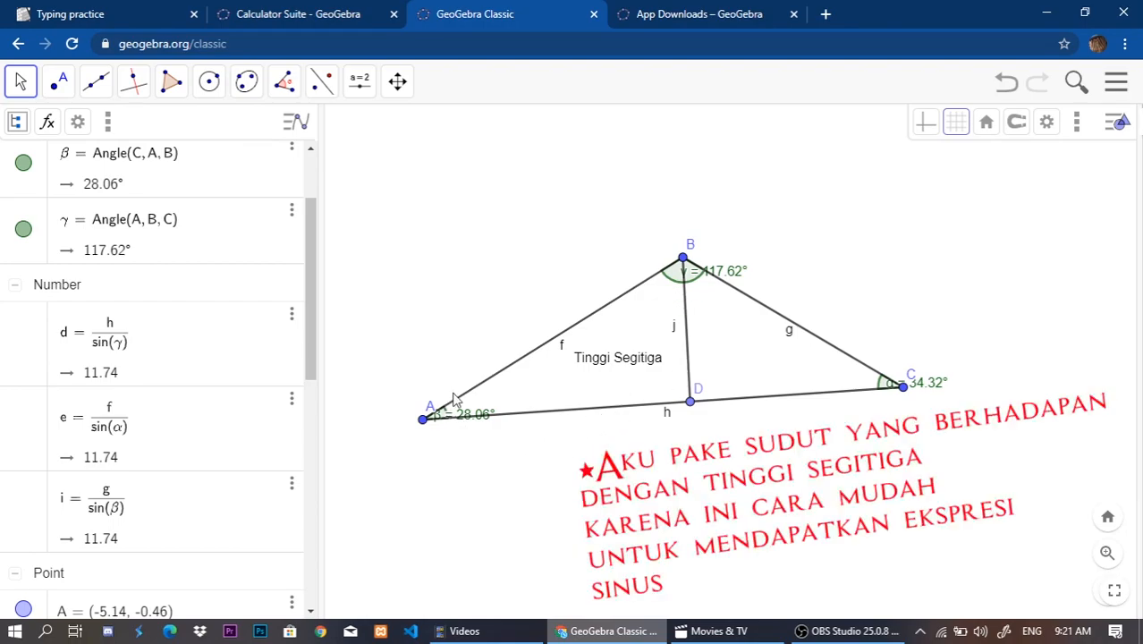
Examine the height segment j and side f in the triangle as the parts used in the sine expressions.
click(685, 305)
click(624, 462)
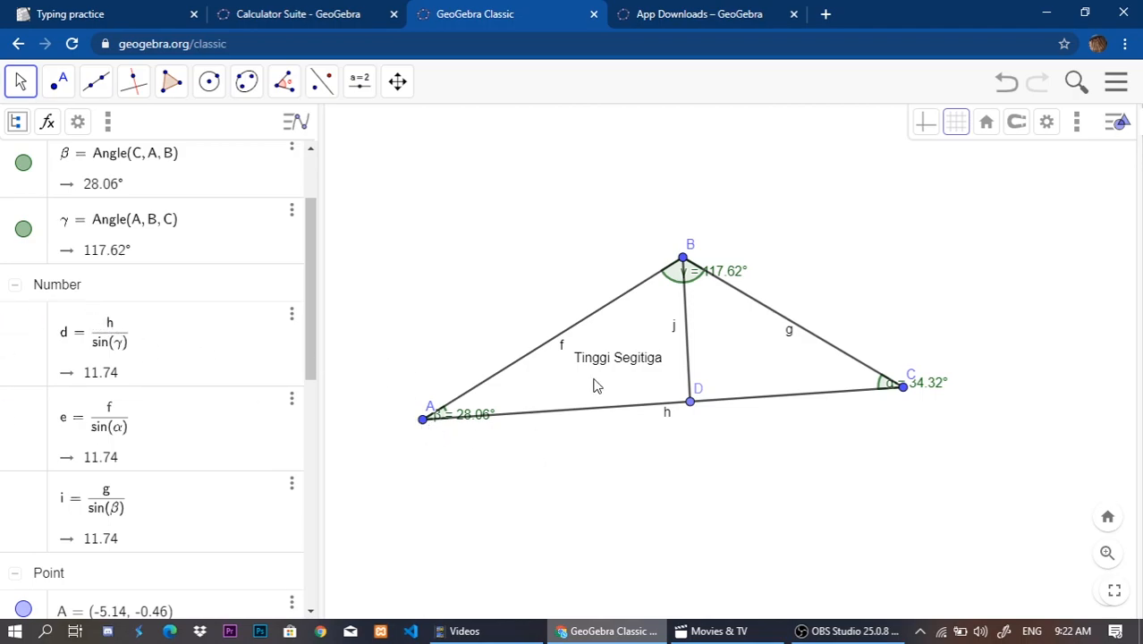
click(686, 338)
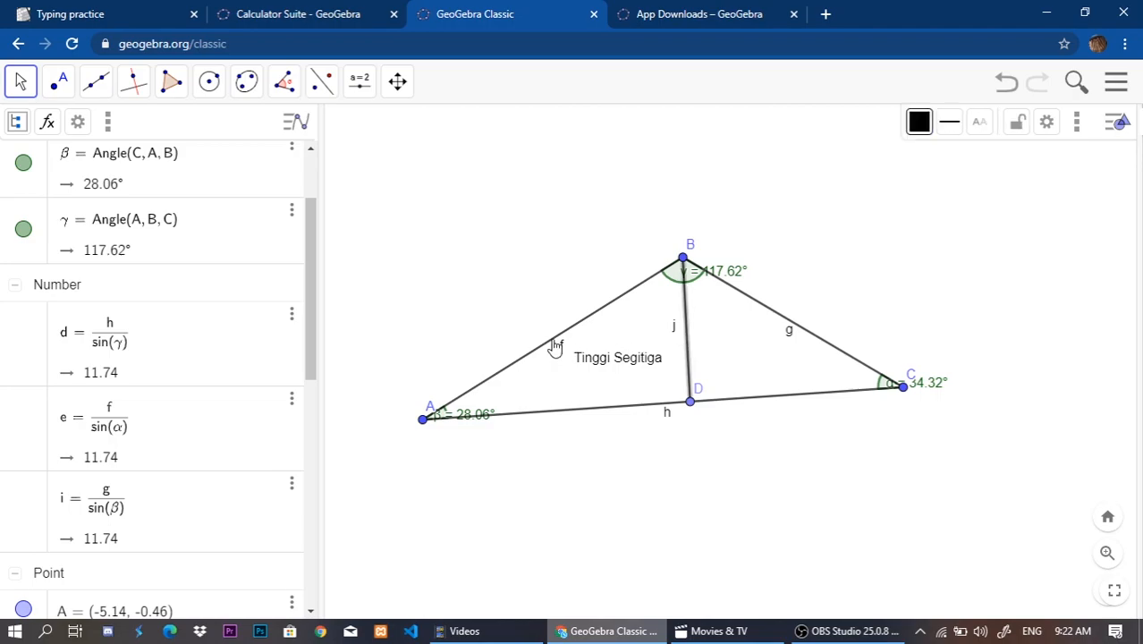
click(557, 357)
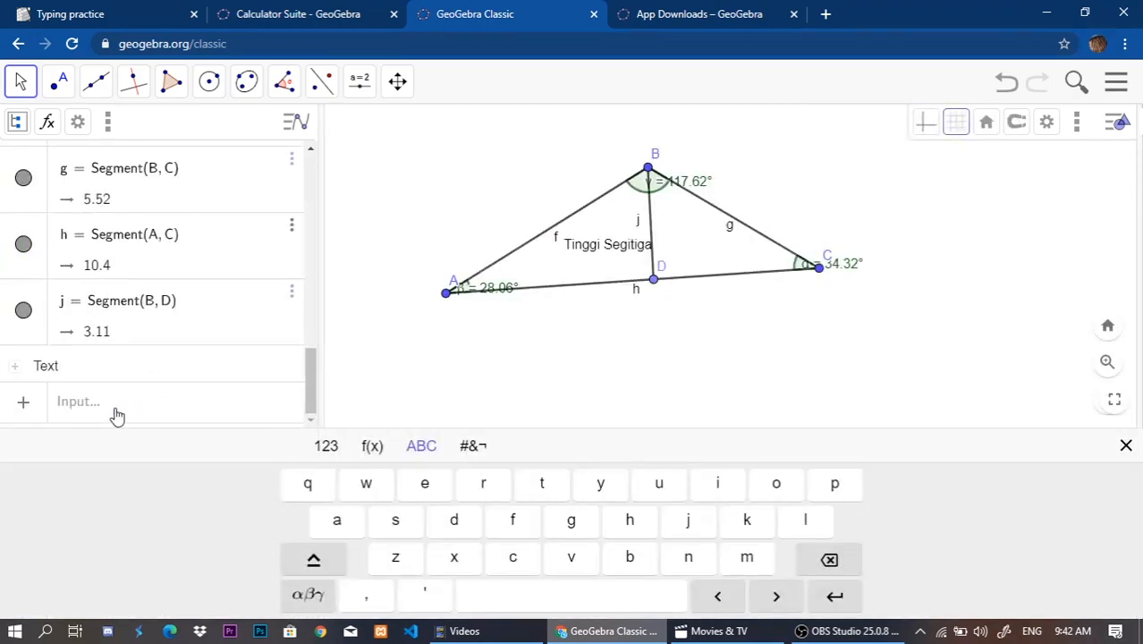
click(107, 410)
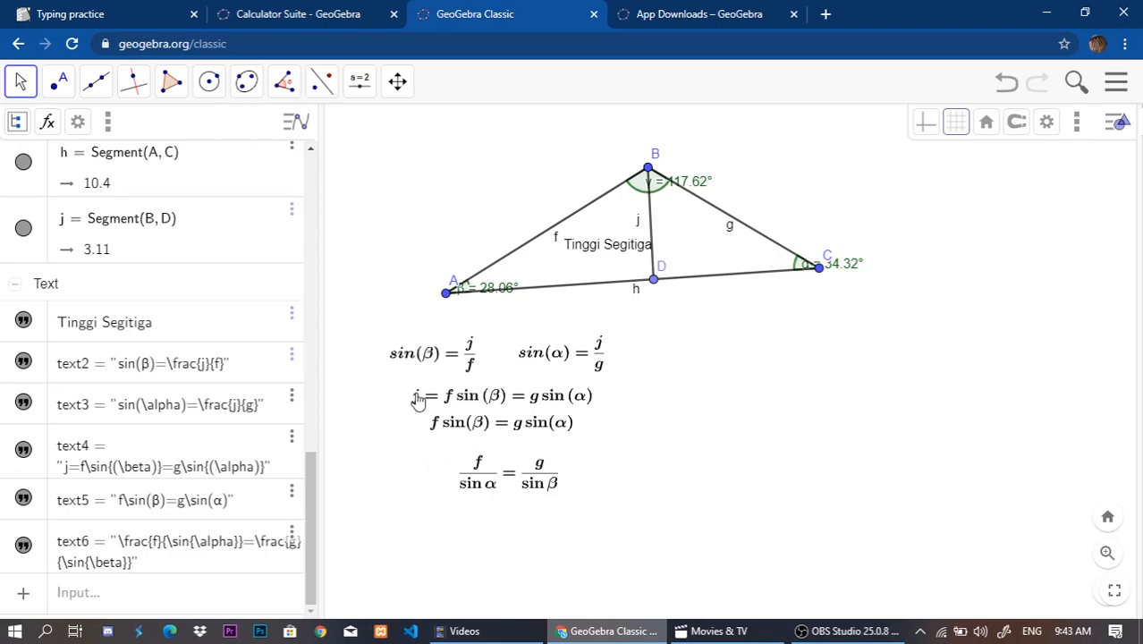
click(634, 243)
click(536, 239)
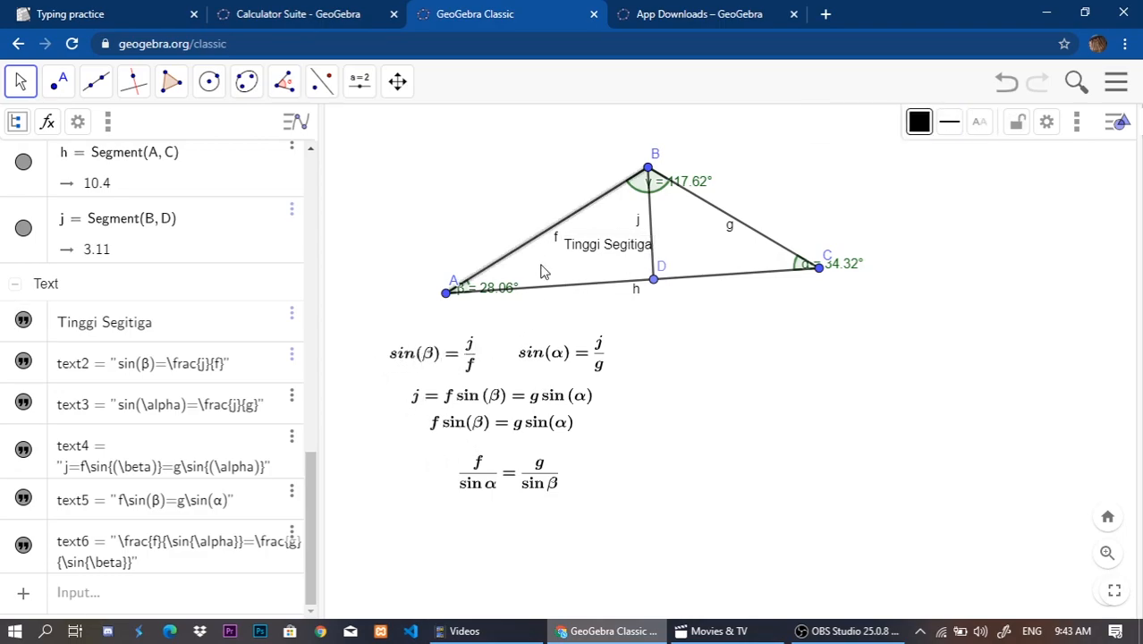
Review the ratio and formula rows in the algebra list against the law of sines derivation written below the triangle.
click(768, 357)
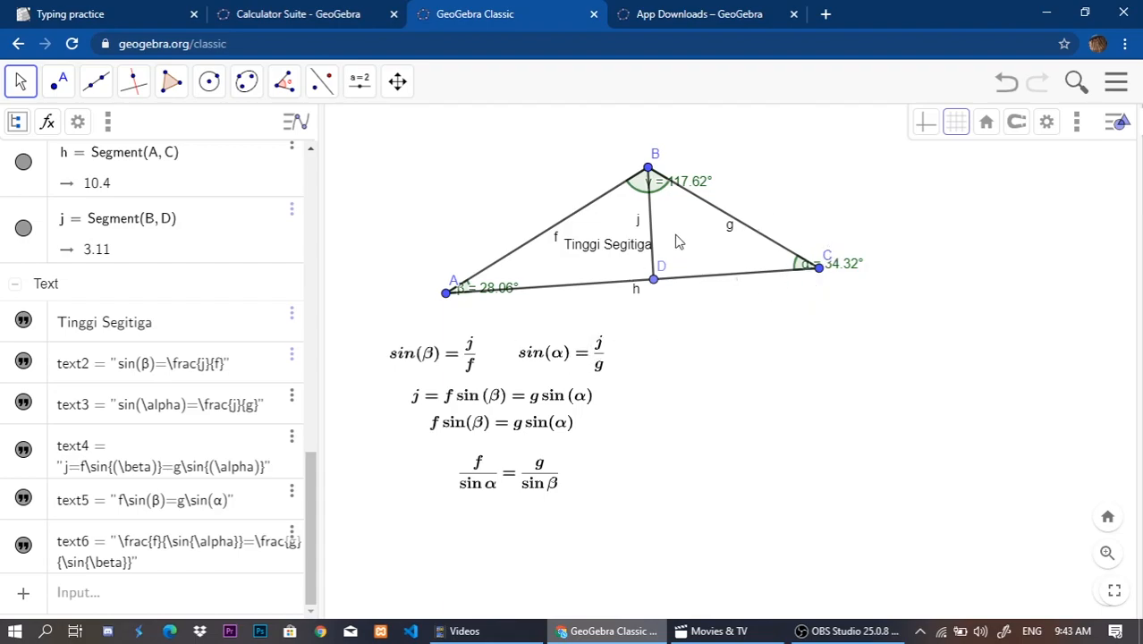
drag(712, 319, 709, 319)
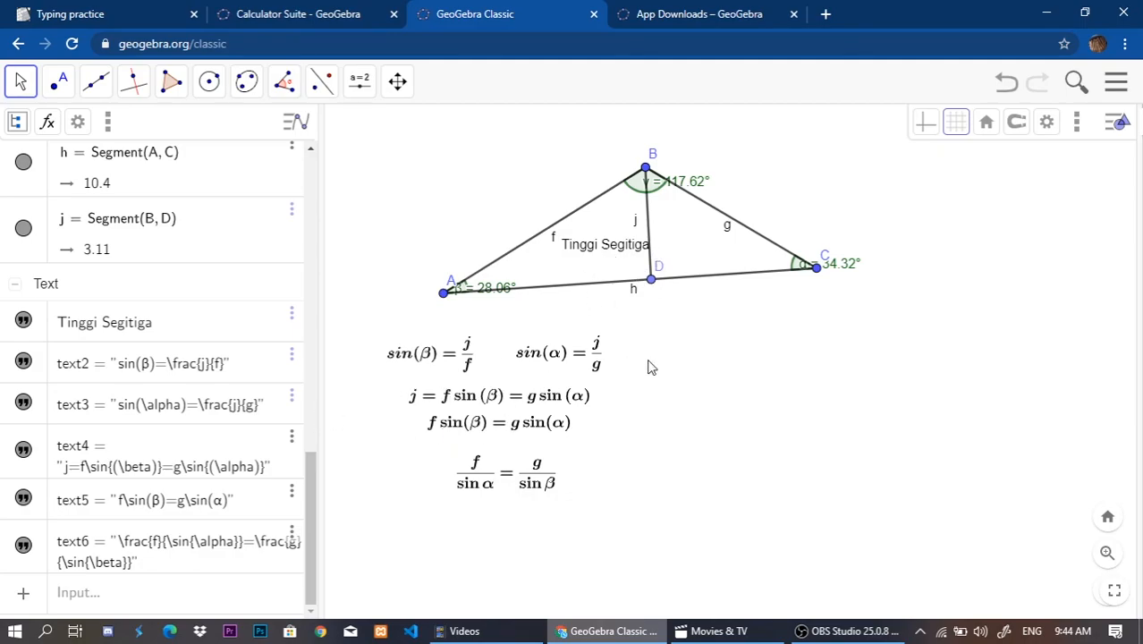
scroll(136, 279, up, 10)
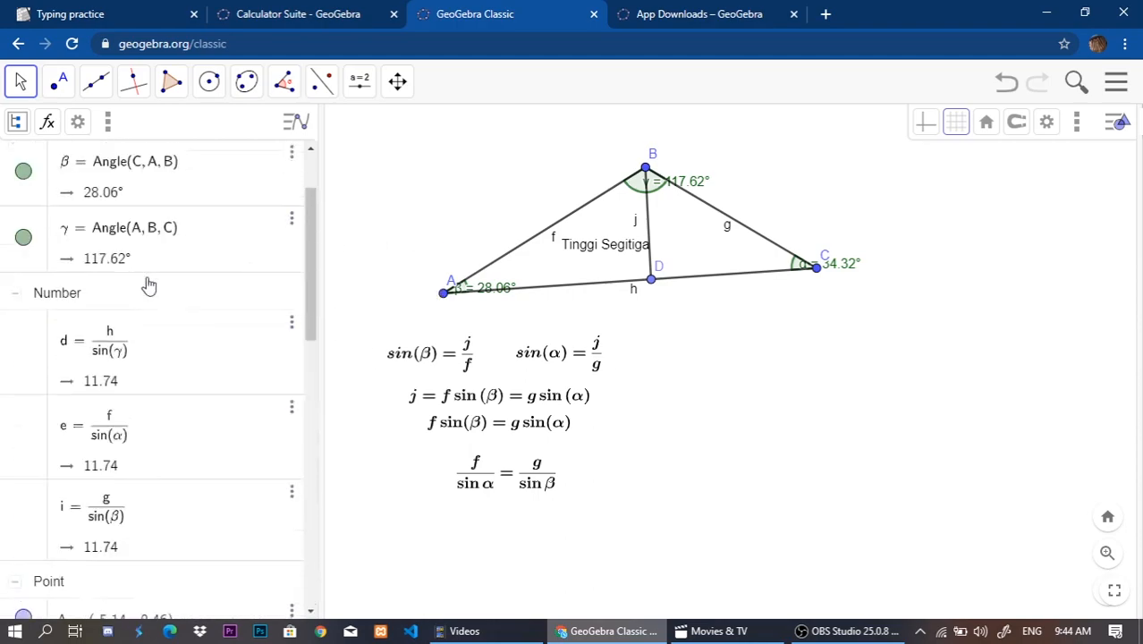
scroll(304, 463, down, 4)
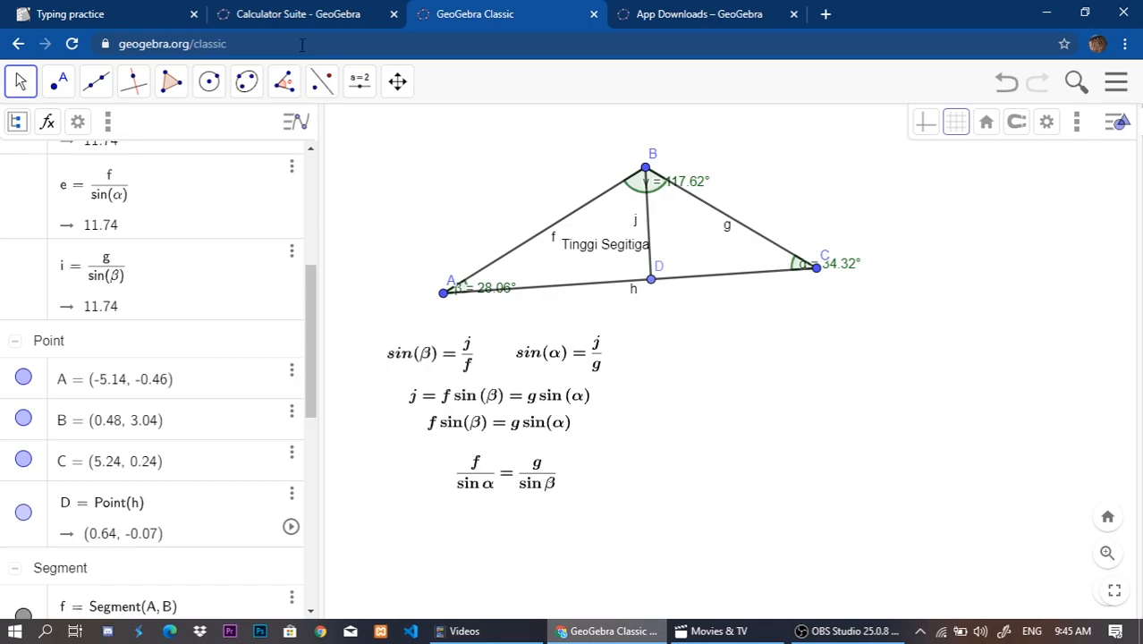
scroll(281, 298, down, 10)
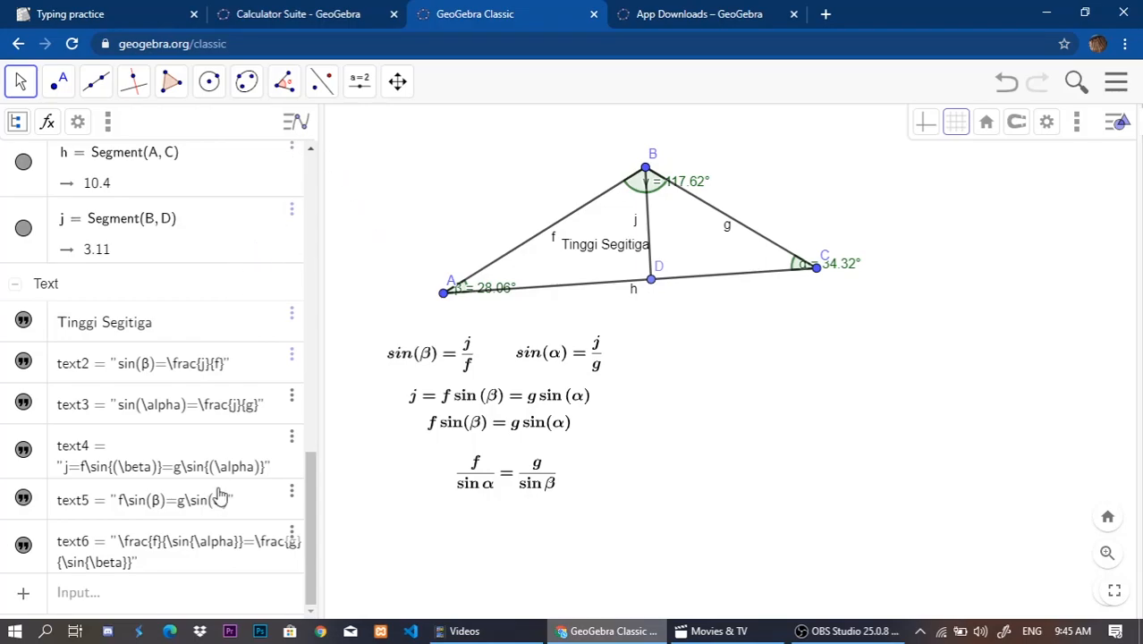
scroll(416, 592, down, 1)
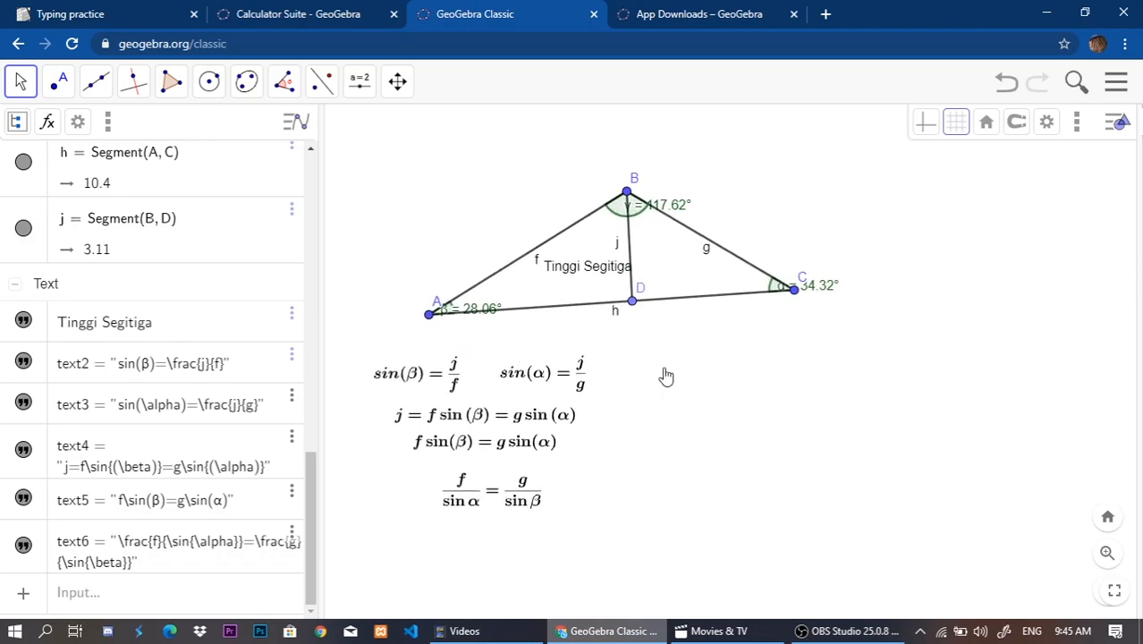
drag(658, 375, 673, 374)
scroll(583, 336, up, 1)
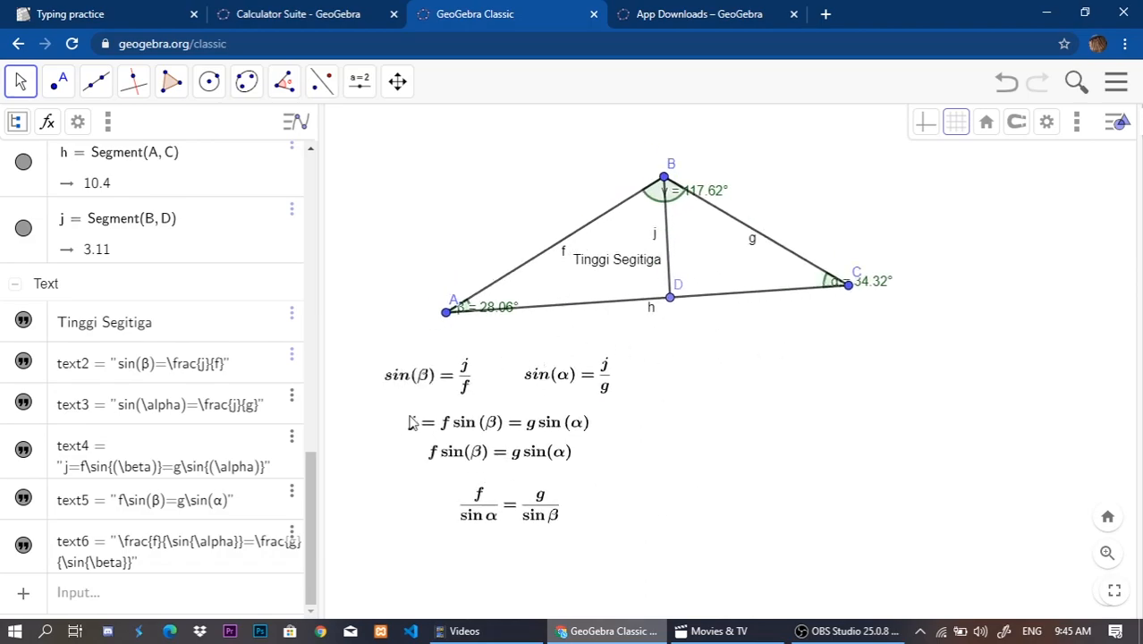
scroll(251, 289, up, 5)
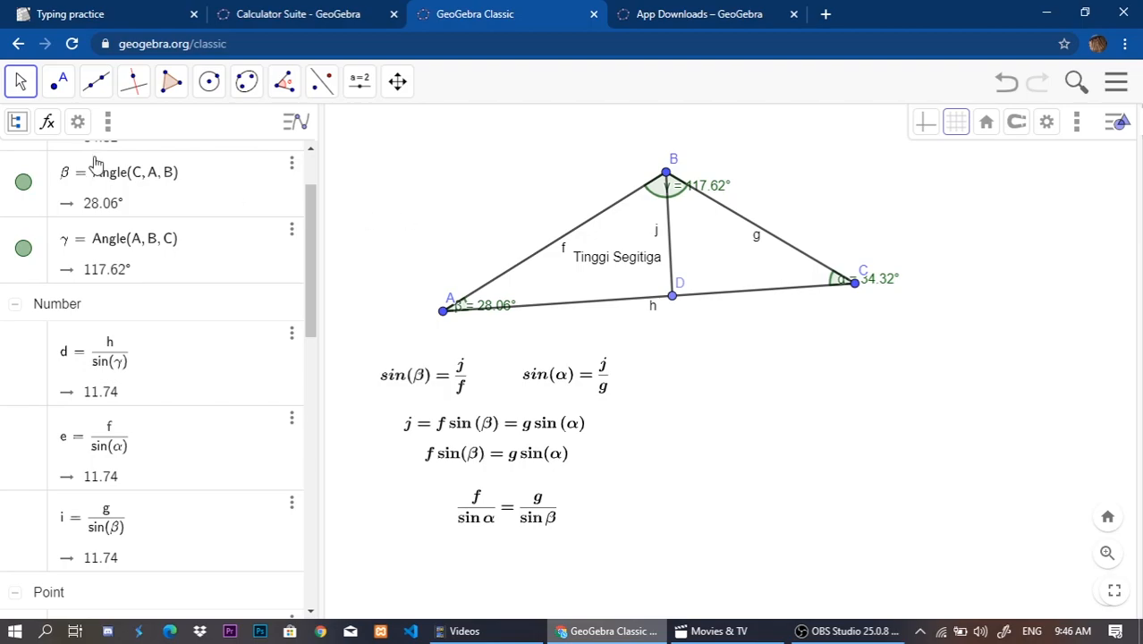
Shift the "Tinggi Segitiga" text slightly away from the height segment BD inside the triangle.
click(286, 85)
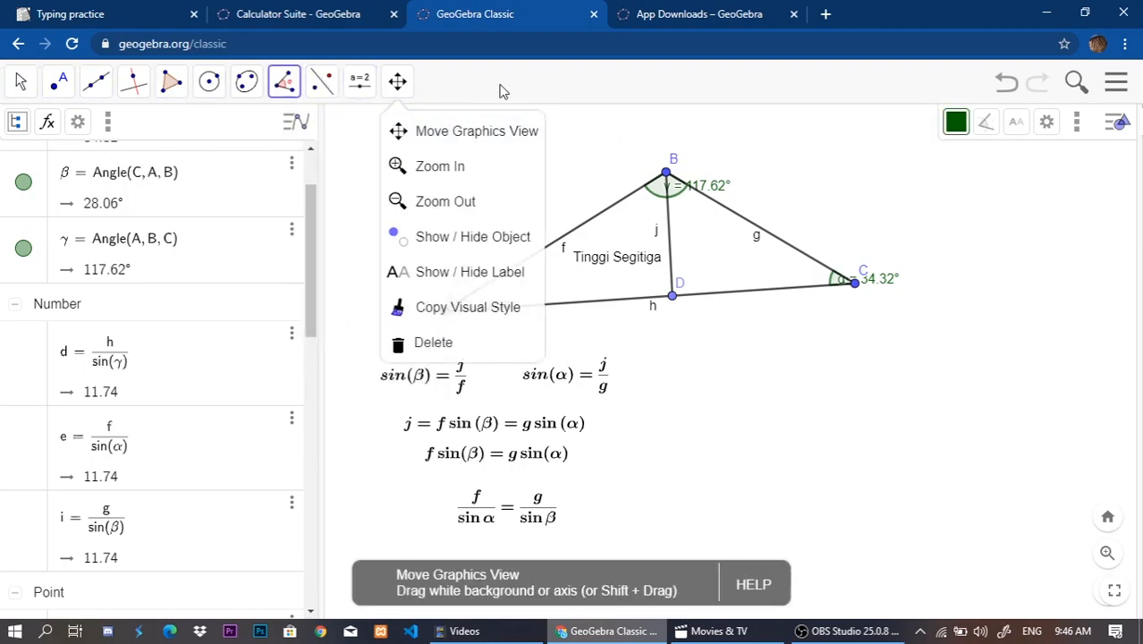
click(21, 82)
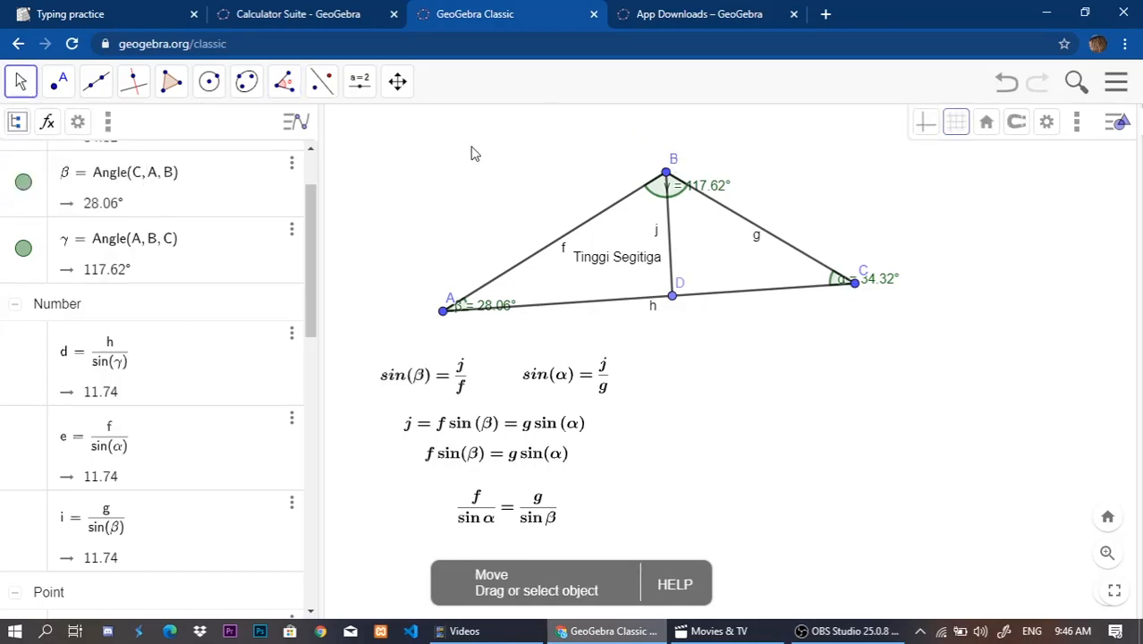
drag(727, 381, 756, 380)
scroll(711, 358, down, 2)
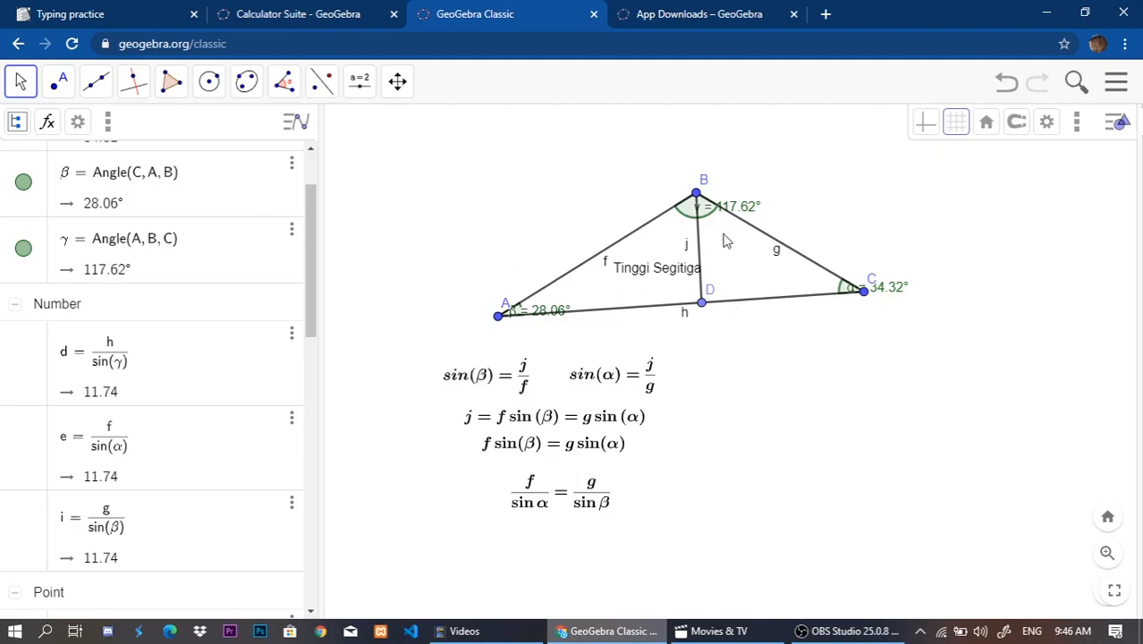
drag(635, 279, 623, 289)
click(573, 198)
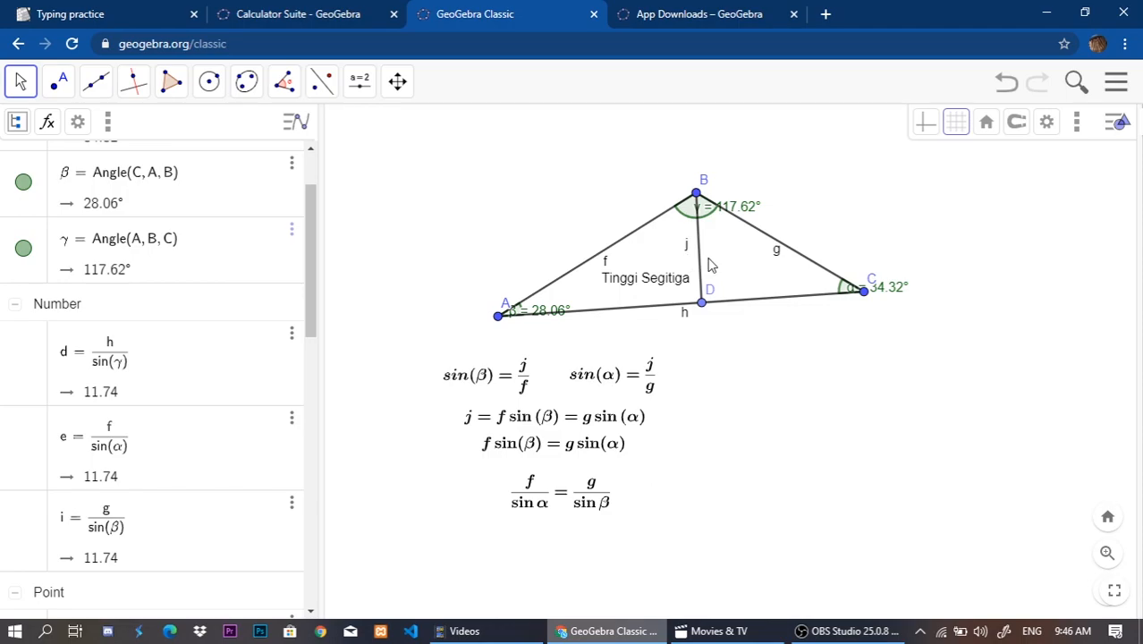
click(700, 267)
click(748, 386)
Look through the measuring and transformation tools and activate Rotate around Point.
click(299, 85)
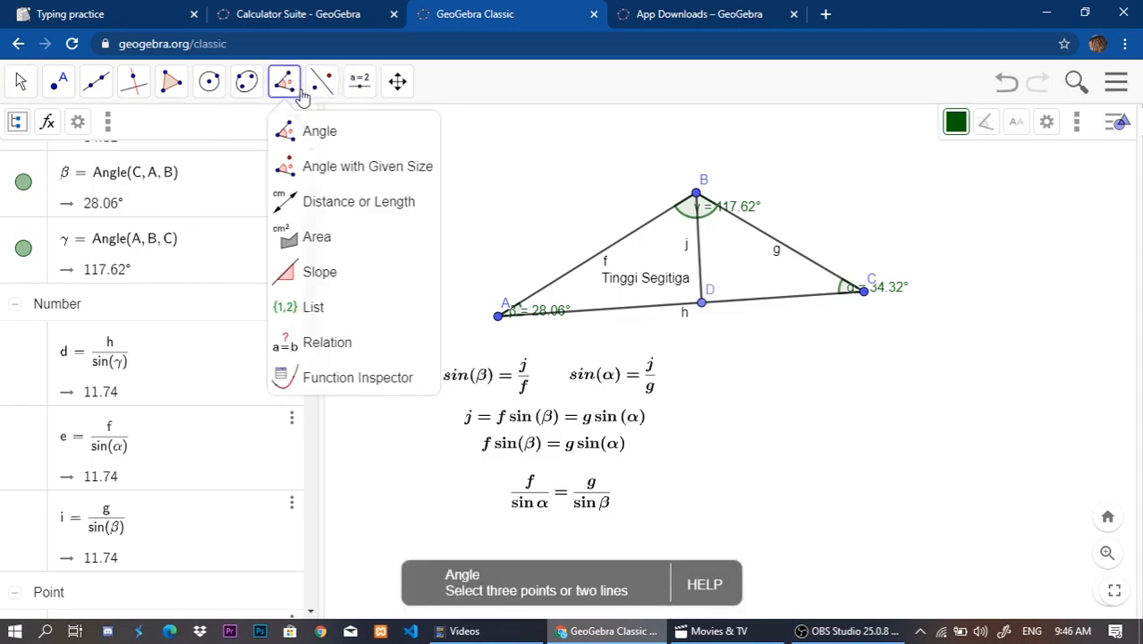
click(313, 91)
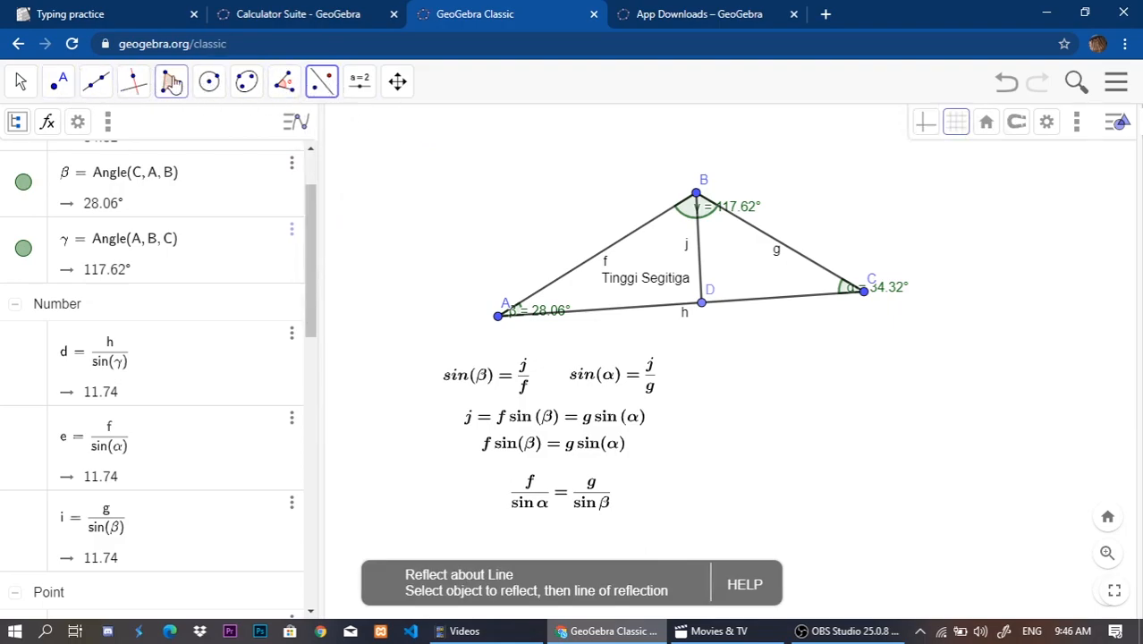
click(359, 82)
click(337, 88)
click(333, 87)
click(347, 236)
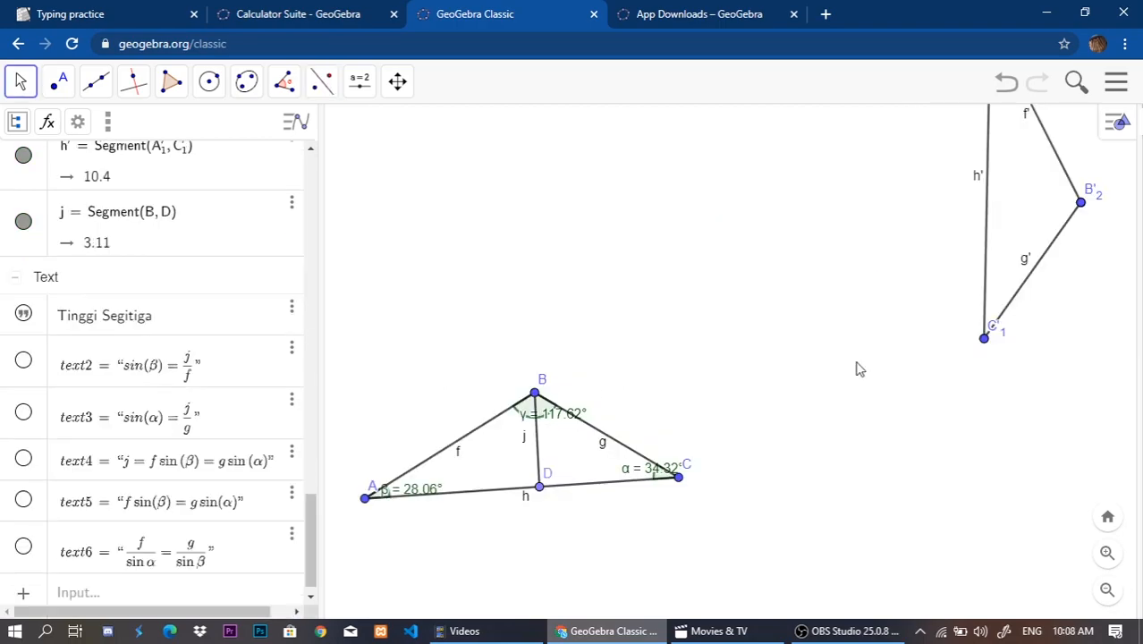
Examine the rotated copy of the triangle and the Rotate around Point tool among the transformation tools.
drag(829, 421, 793, 467)
drag(616, 457, 766, 372)
drag(908, 295, 462, 518)
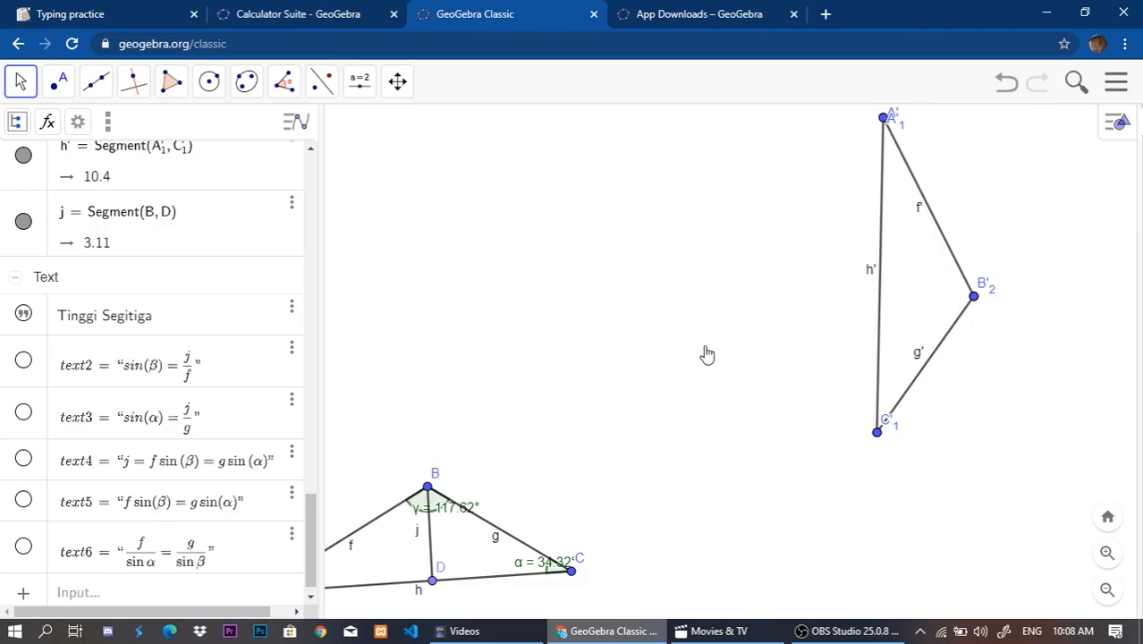
drag(706, 355, 460, 360)
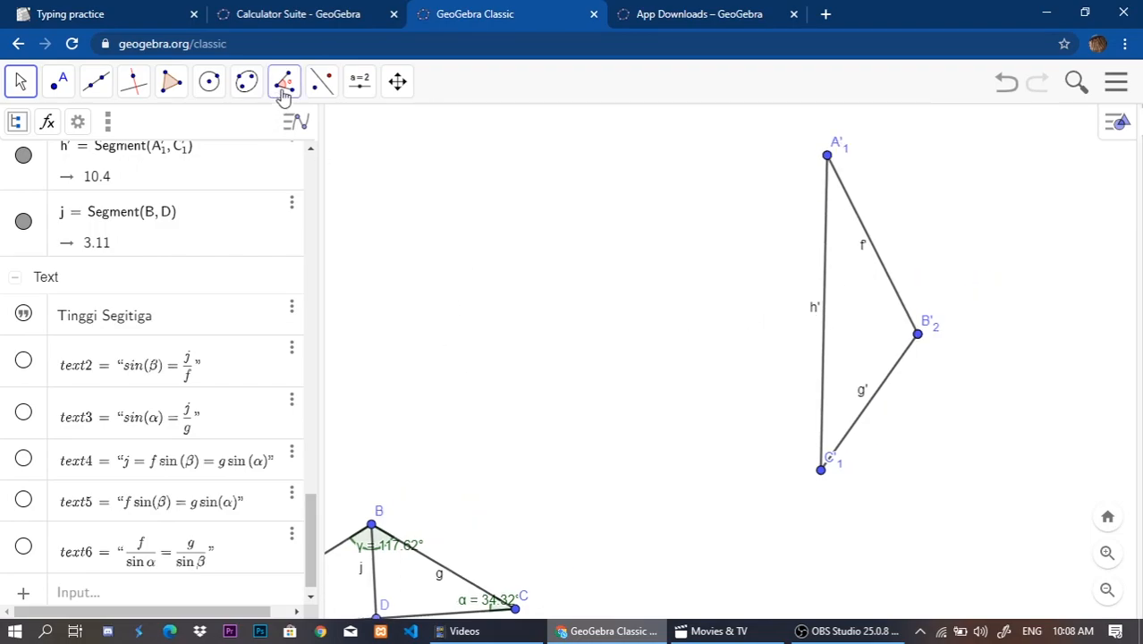
click(323, 82)
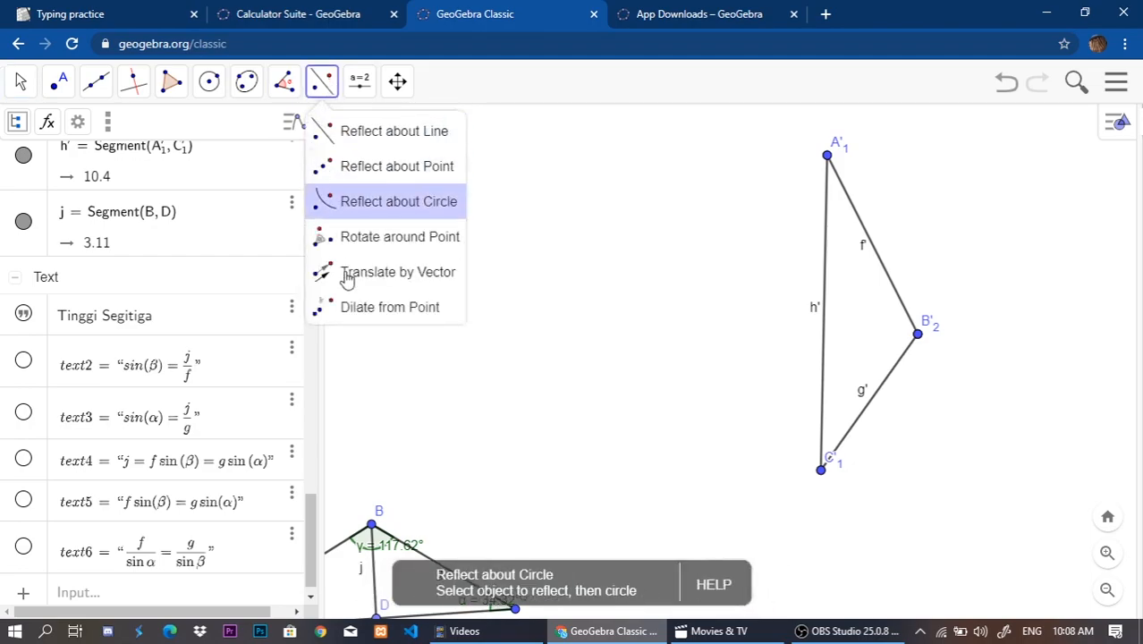
click(405, 238)
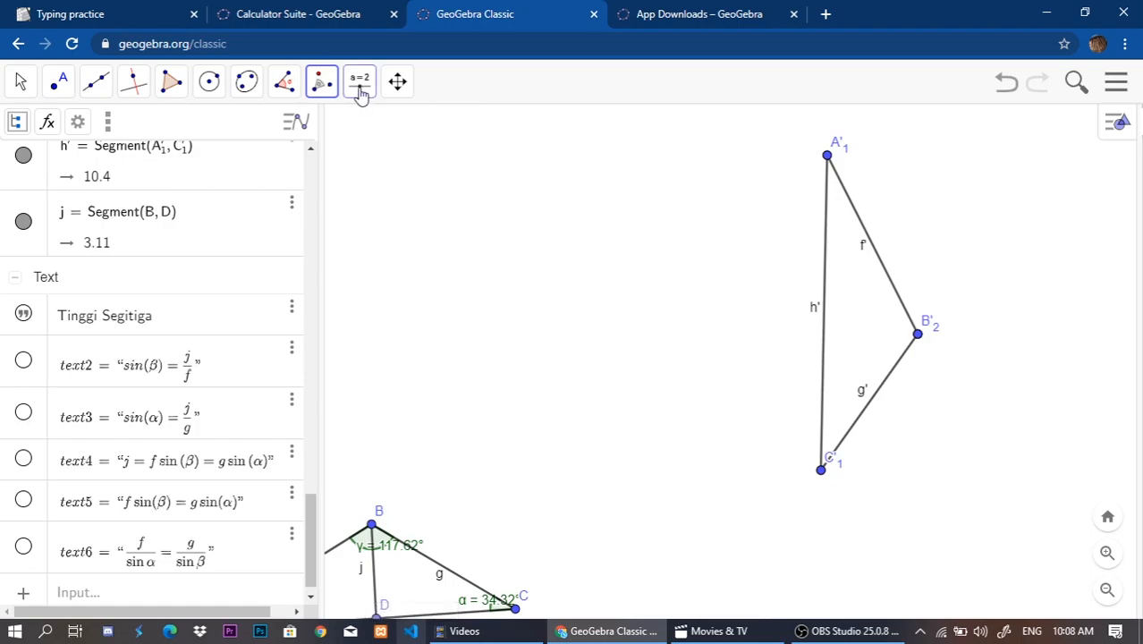
click(324, 84)
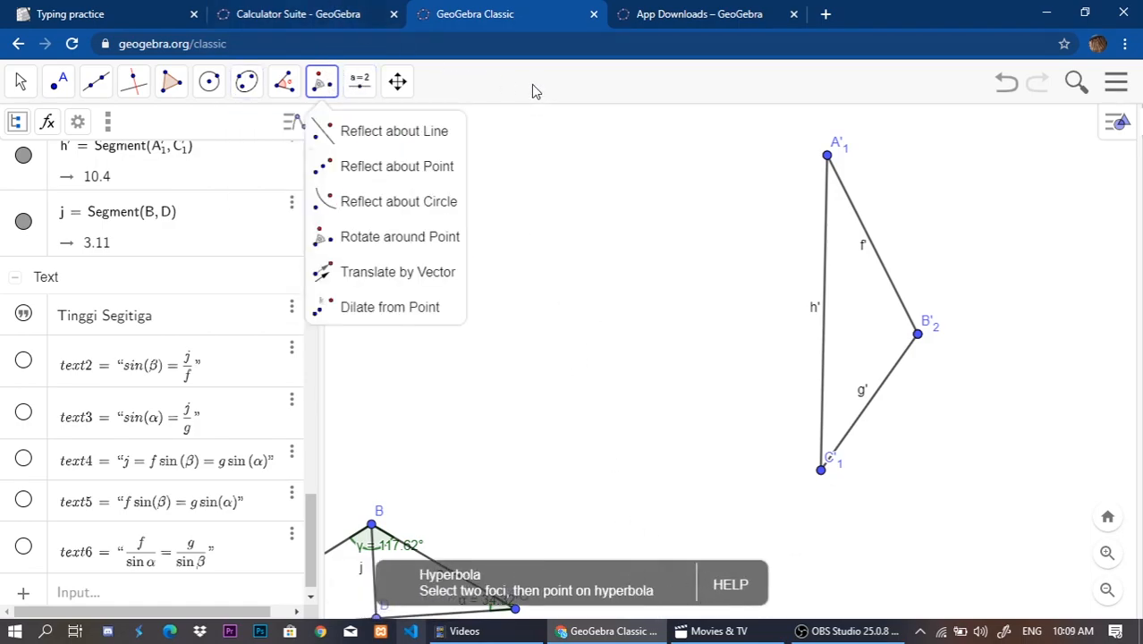
key(Escape)
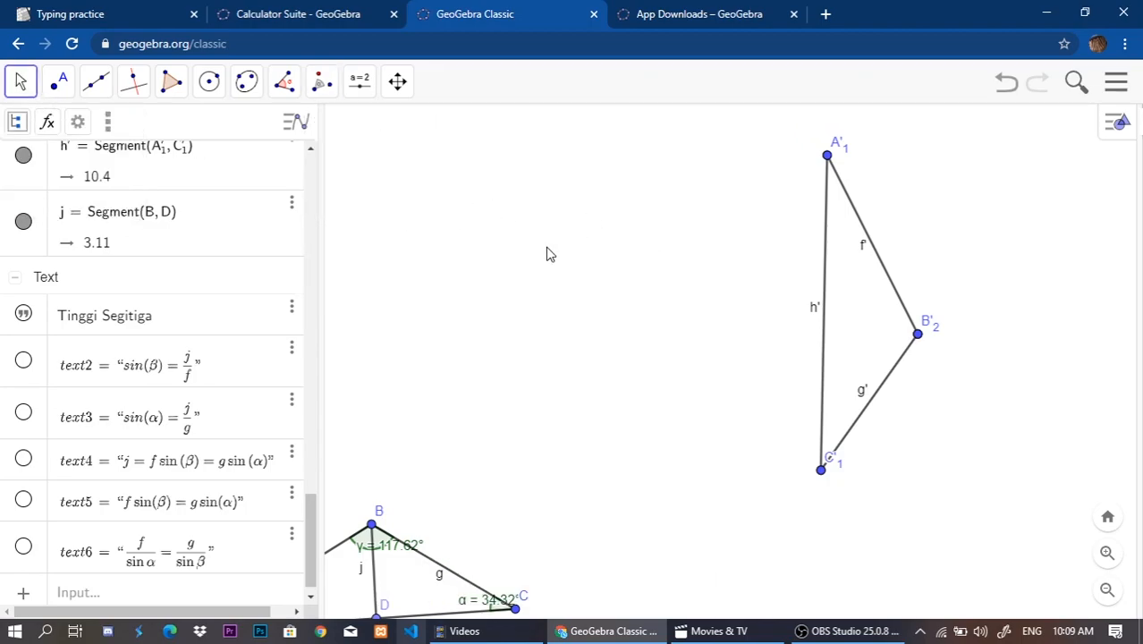
click(320, 84)
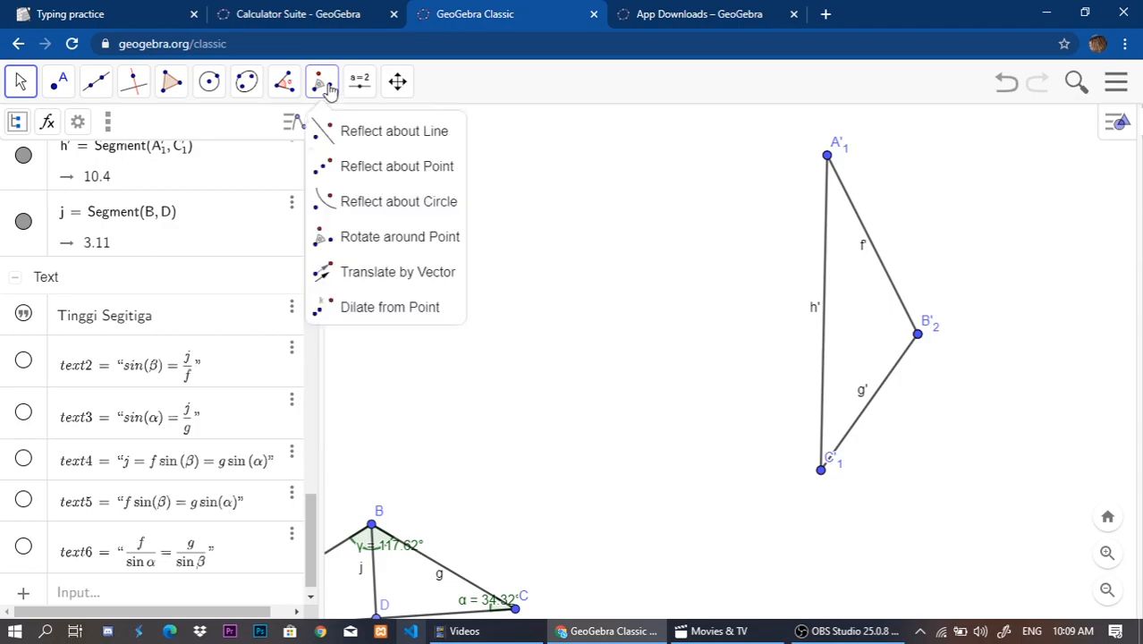
click(12, 79)
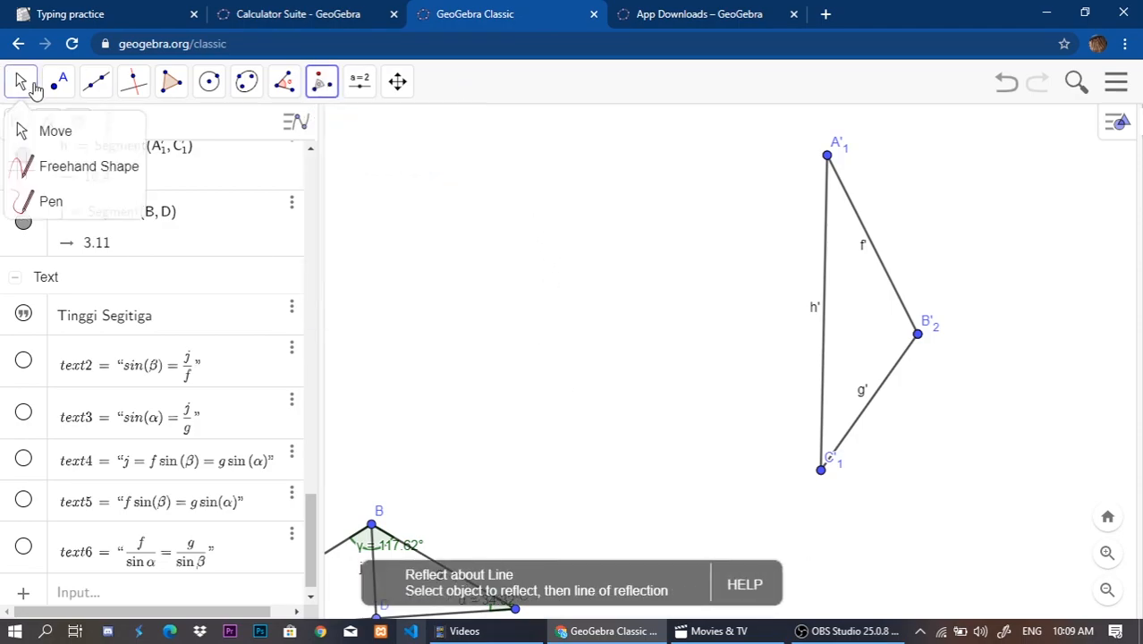
click(31, 90)
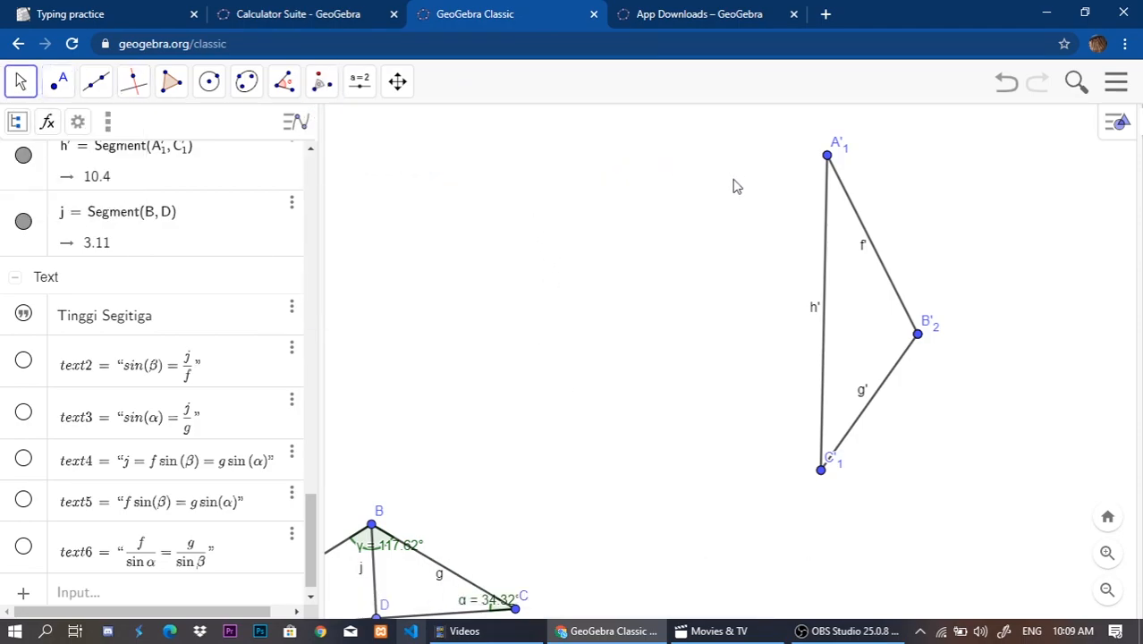
Draw a segment about 7.89 long from vertex A'1 of the rotated triangle to a new point on side g'.
drag(694, 222, 580, 274)
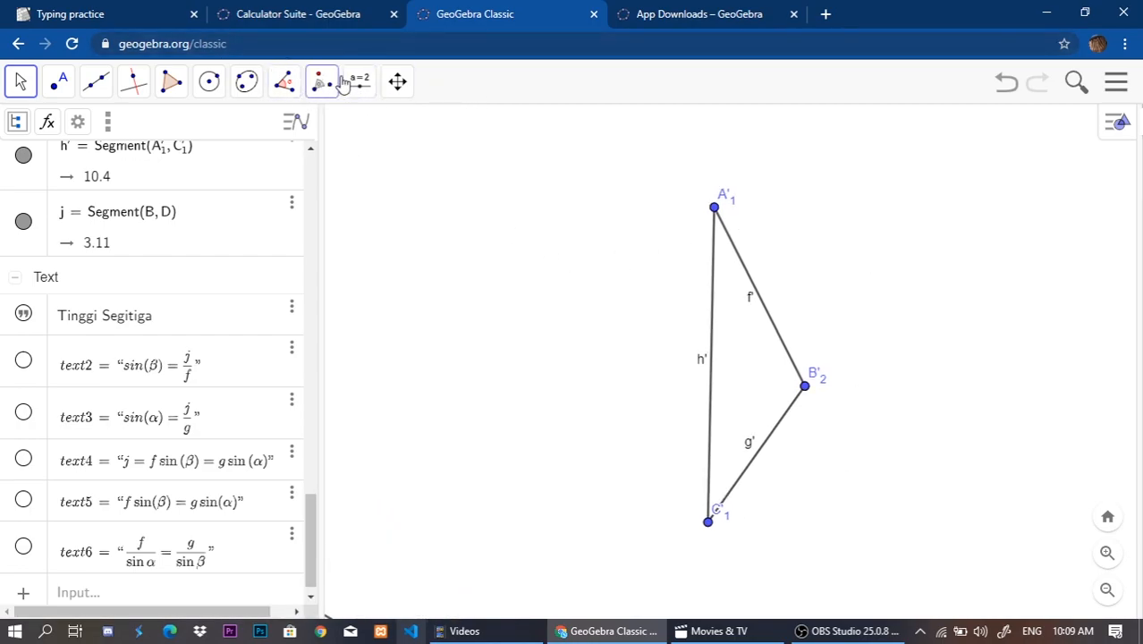
drag(564, 283, 541, 299)
scroll(158, 298, up, 5)
scroll(179, 327, down, 5)
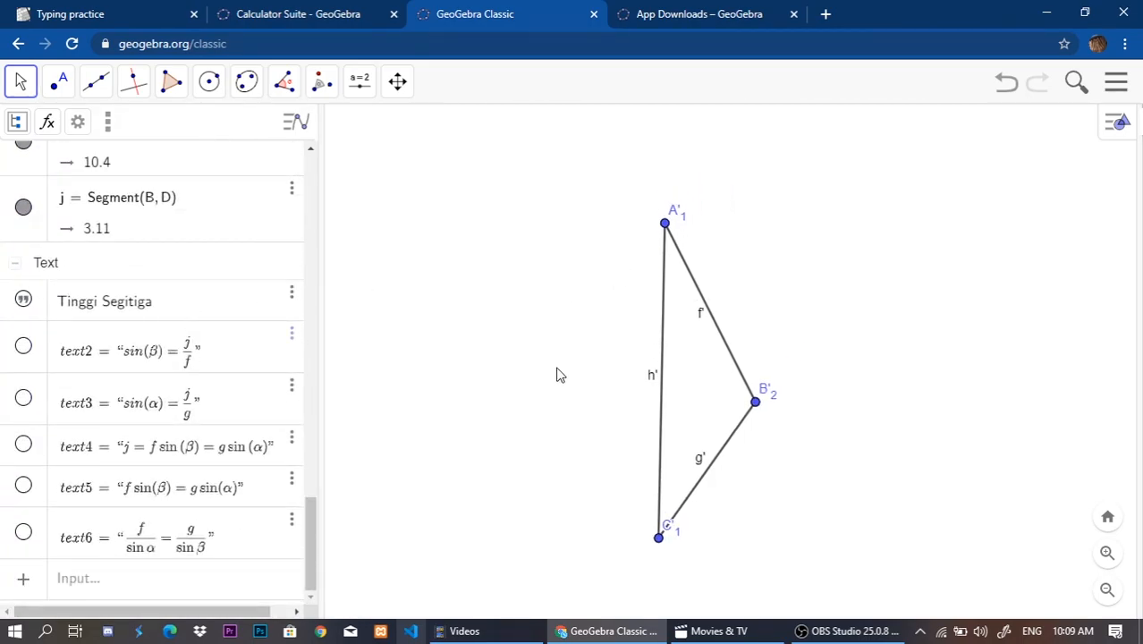
drag(556, 375, 499, 358)
drag(666, 241, 664, 267)
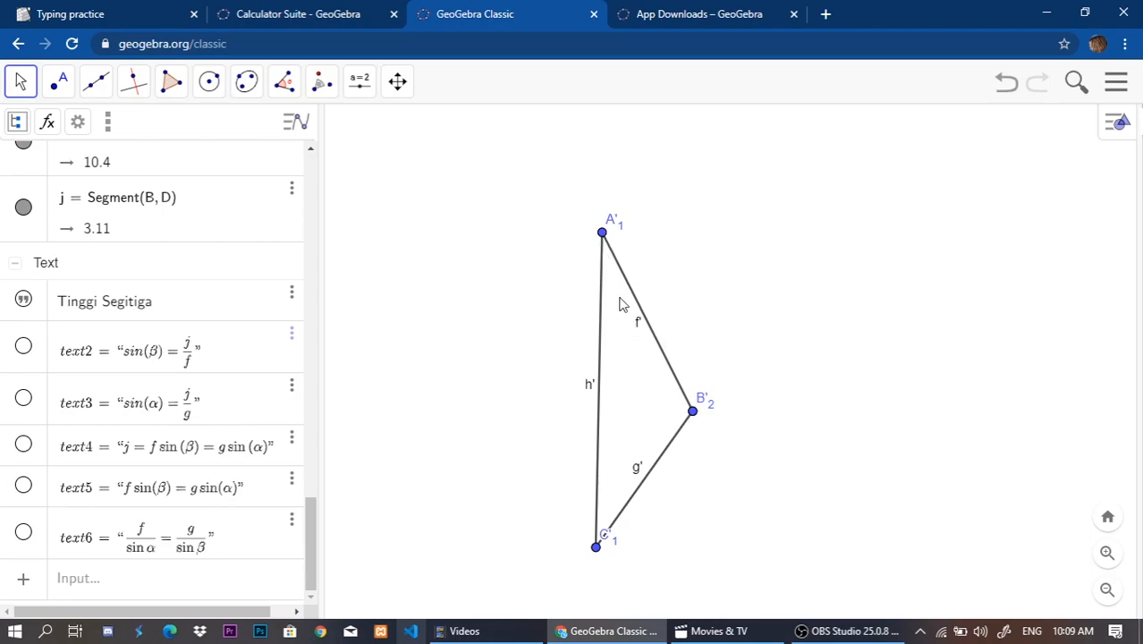
click(96, 81)
click(128, 178)
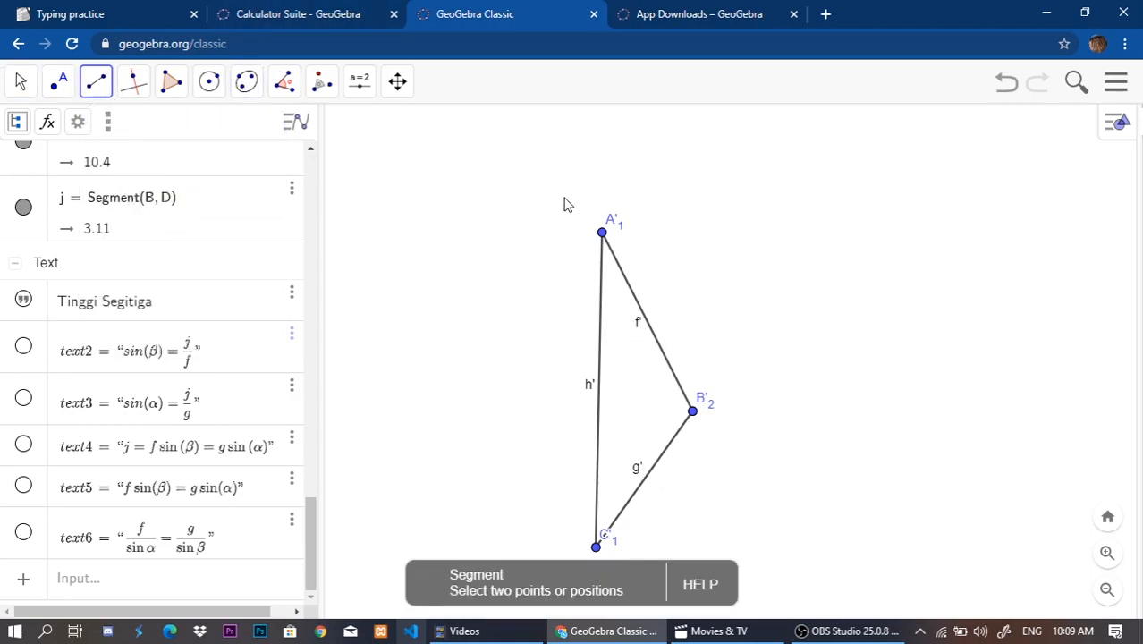
click(603, 234)
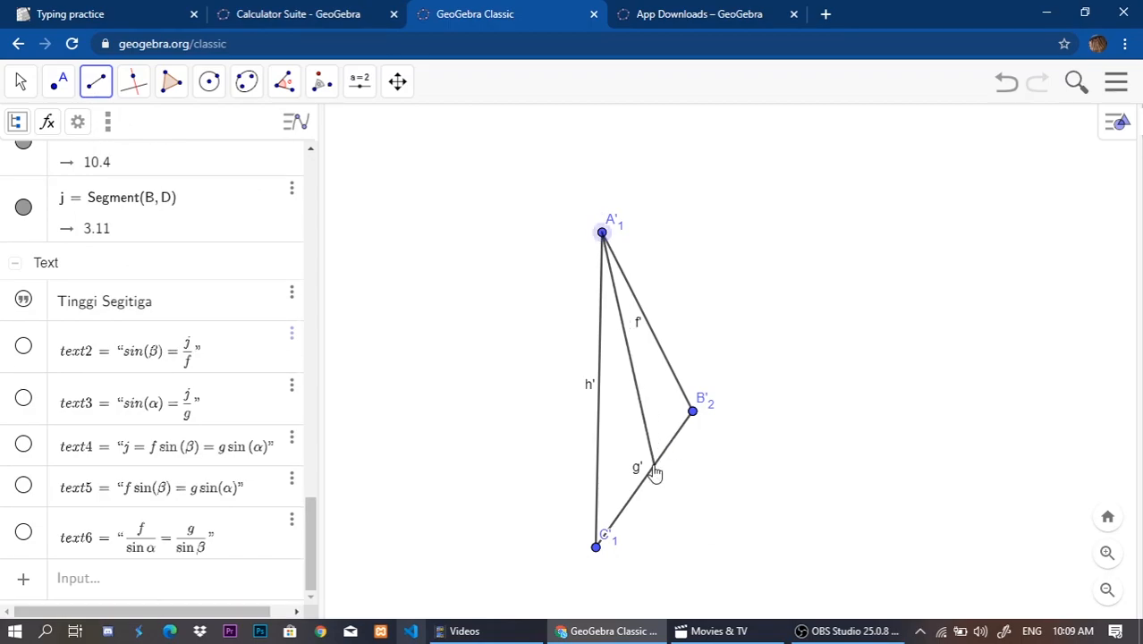
click(654, 472)
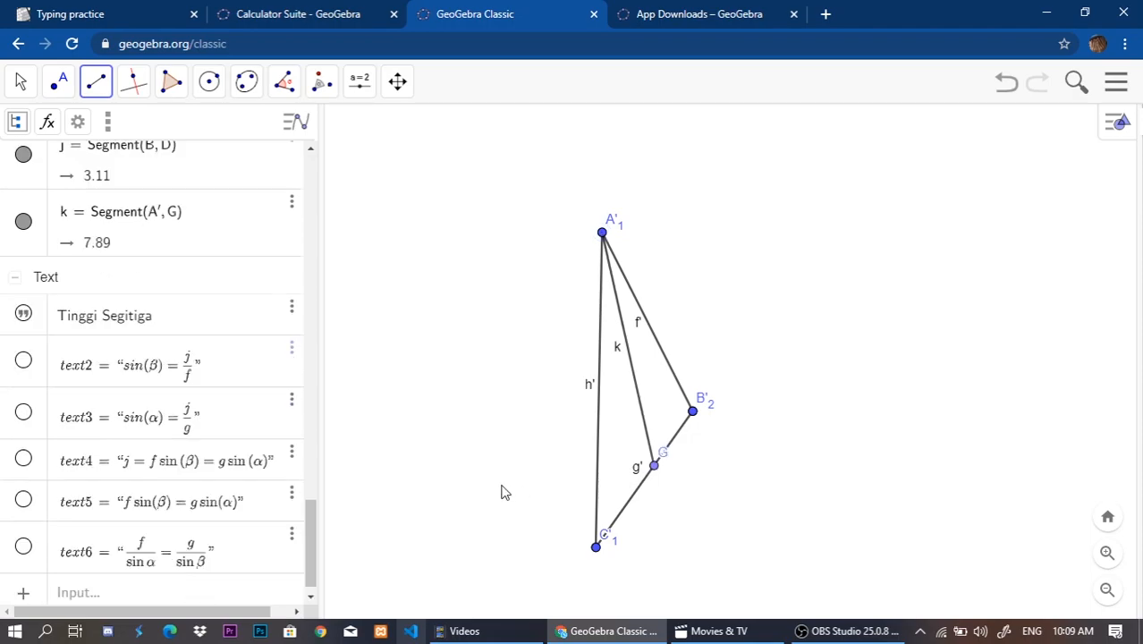
Slide endpoint G along side g' until the segment from A'1 is about 7.91 long.
click(18, 82)
drag(642, 172, 642, 175)
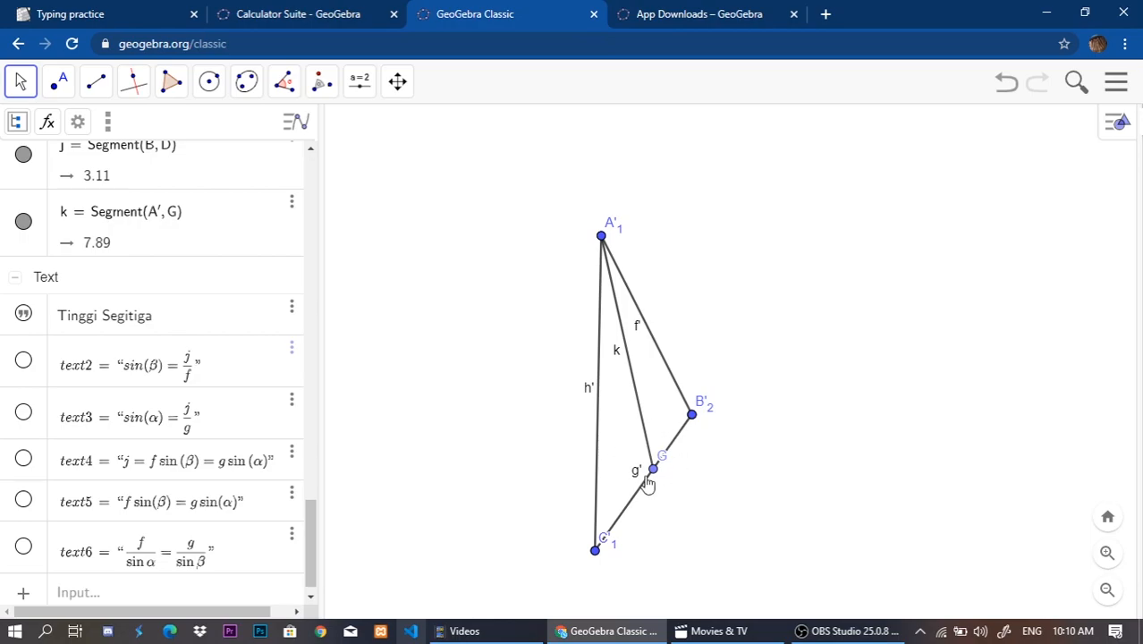
drag(653, 474, 678, 498)
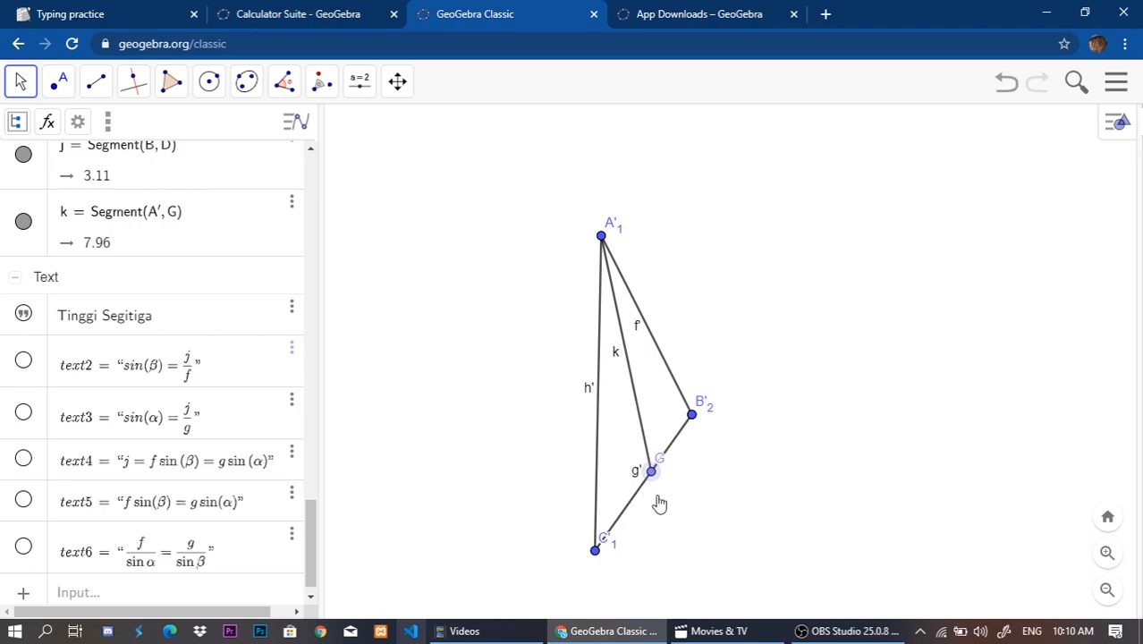
click(630, 367)
click(706, 456)
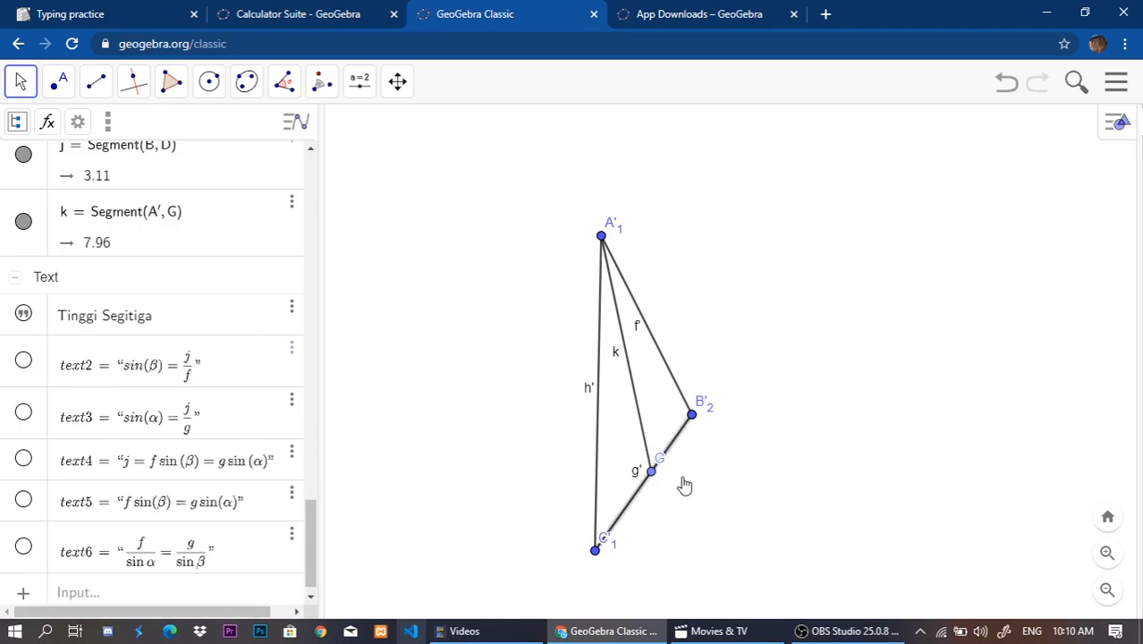
mouse_move(655, 480)
mouse_down()
mouse_move(637, 508)
mouse_move(669, 454)
mouse_move(638, 499)
mouse_move(718, 418)
mouse_move(637, 474)
mouse_move(684, 449)
mouse_move(632, 483)
mouse_move(595, 541)
mouse_move(573, 547)
mouse_move(704, 454)
mouse_move(717, 426)
mouse_move(660, 468)
mouse_move(706, 420)
mouse_move(657, 478)
mouse_up()
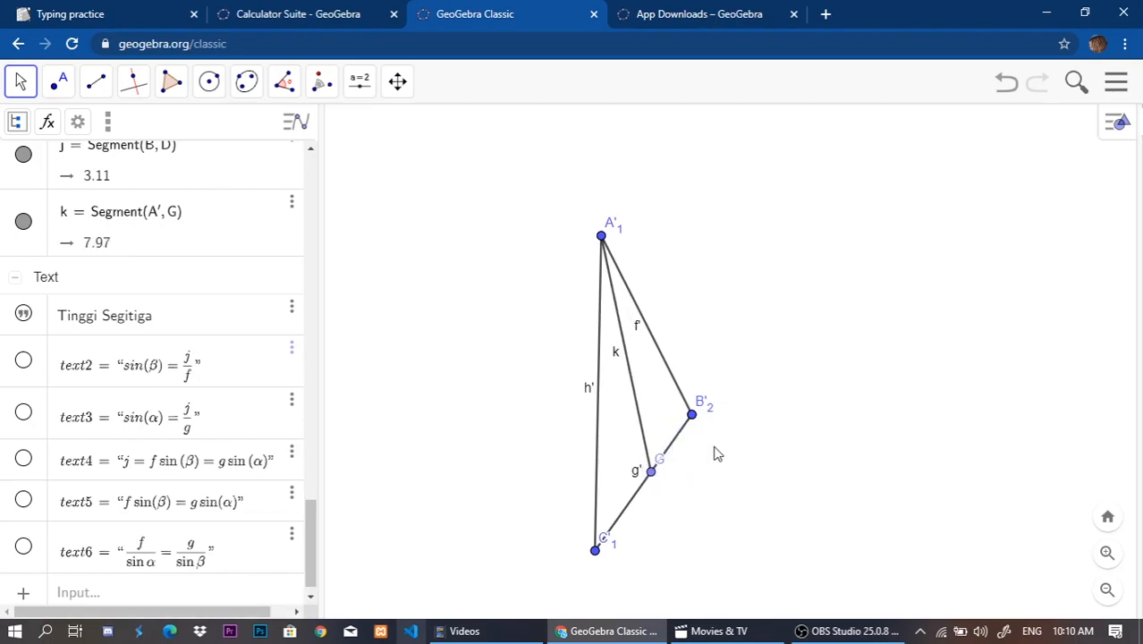
mouse_move(653, 480)
mouse_down()
mouse_move(666, 456)
mouse_move(646, 474)
mouse_move(685, 438)
mouse_move(653, 472)
mouse_up()
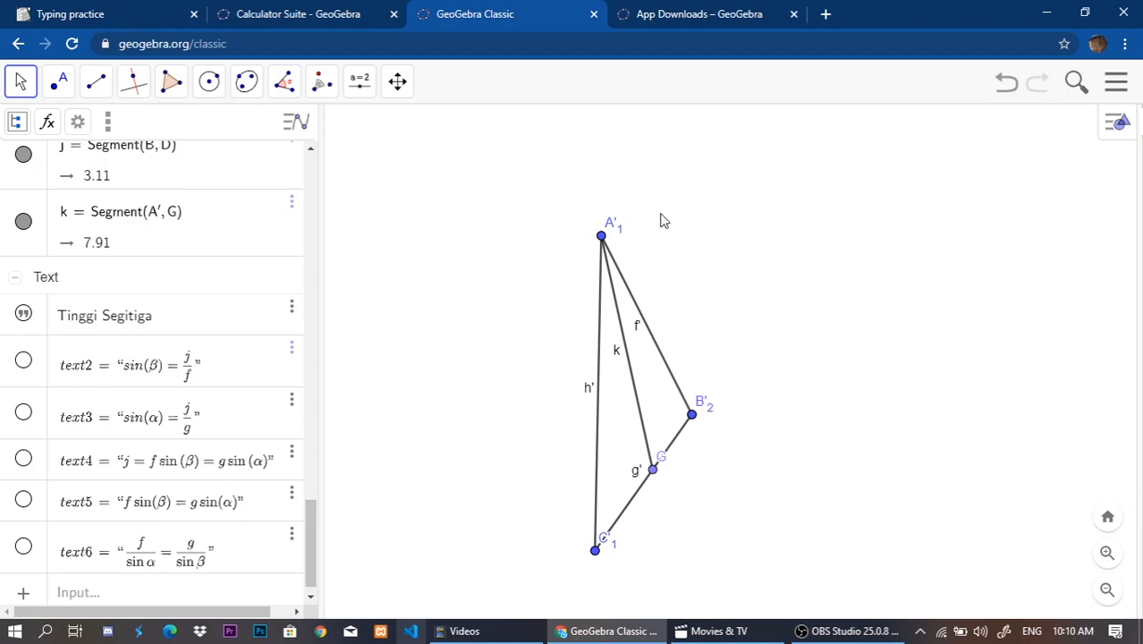
click(602, 240)
click(680, 257)
click(611, 278)
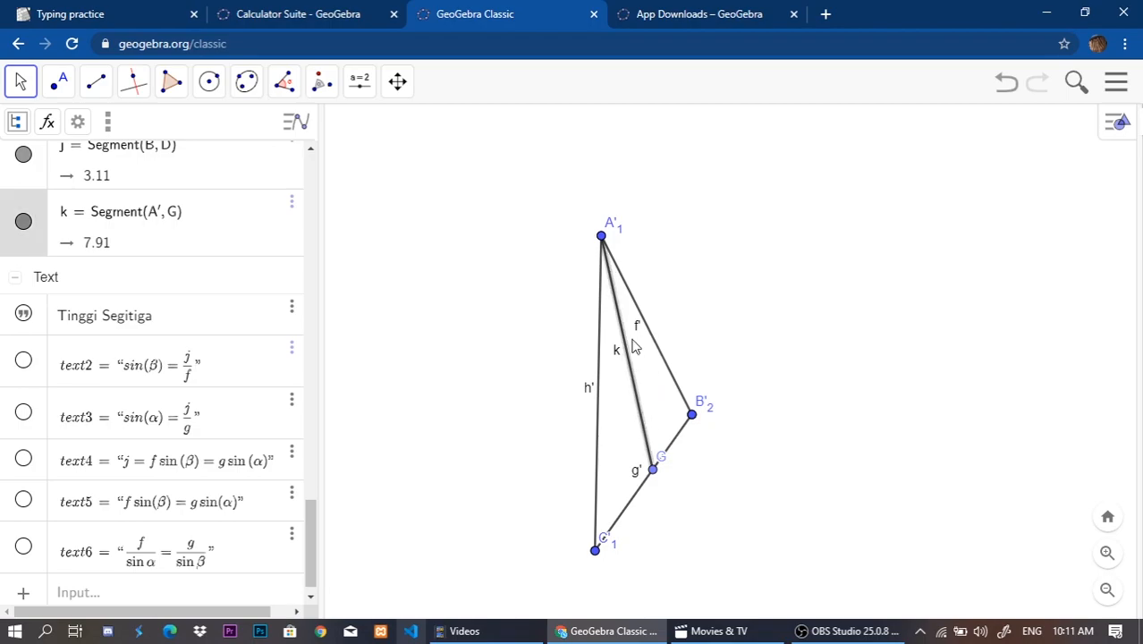
Slide point D along side h of the original triangle until segment j is about 3.12 long.
drag(488, 416, 660, 175)
drag(492, 314, 704, 329)
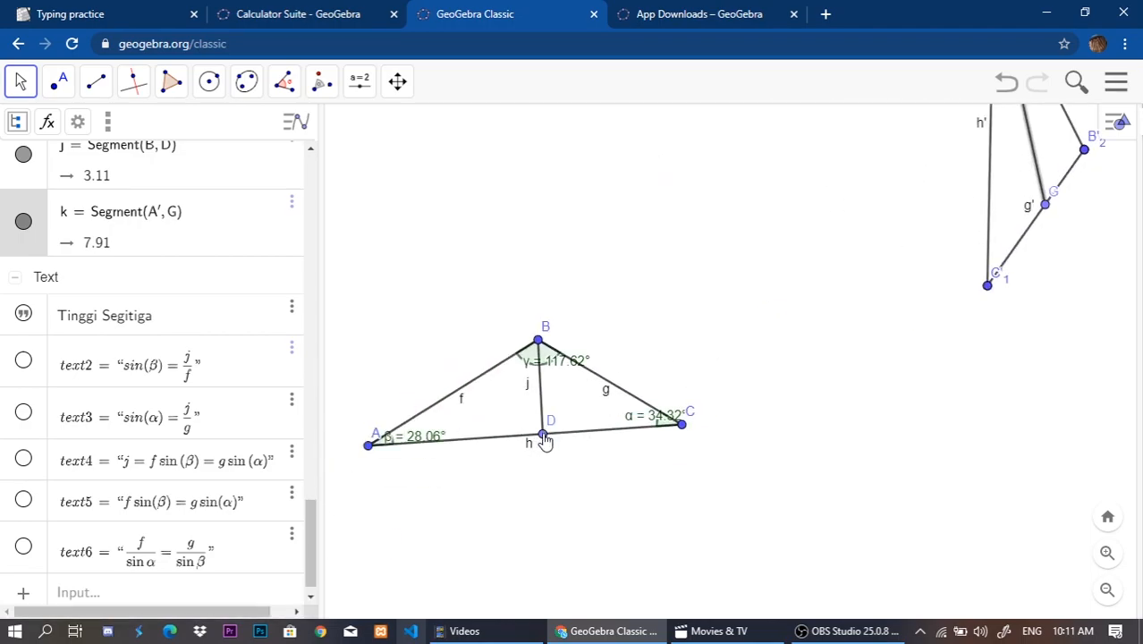
mouse_move(545, 442)
mouse_down()
mouse_move(535, 443)
mouse_move(567, 445)
mouse_move(547, 460)
mouse_up()
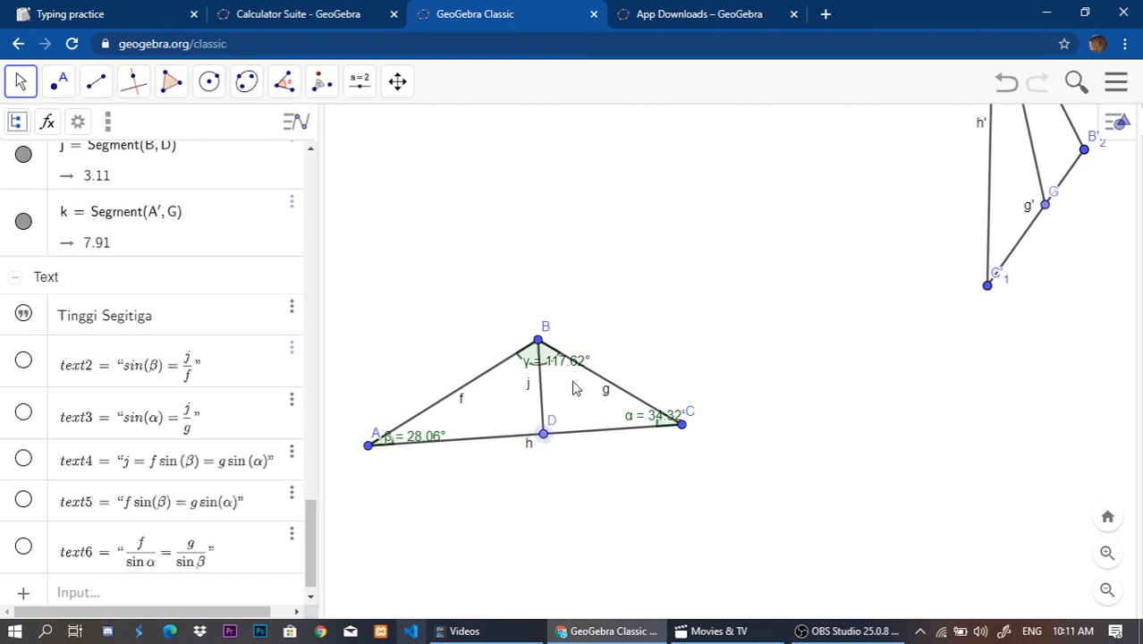
drag(572, 444, 543, 447)
Construct a perpendicular line to side g' through vertex A'1 of the rotated triangle.
drag(712, 234, 553, 405)
drag(697, 269, 620, 318)
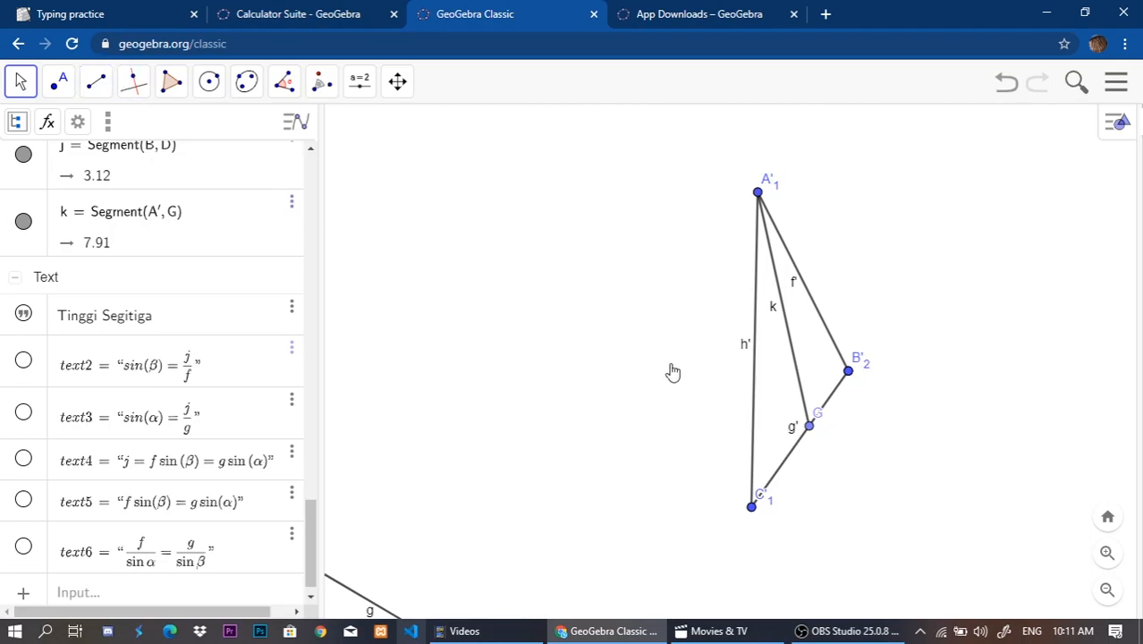
drag(685, 365, 618, 393)
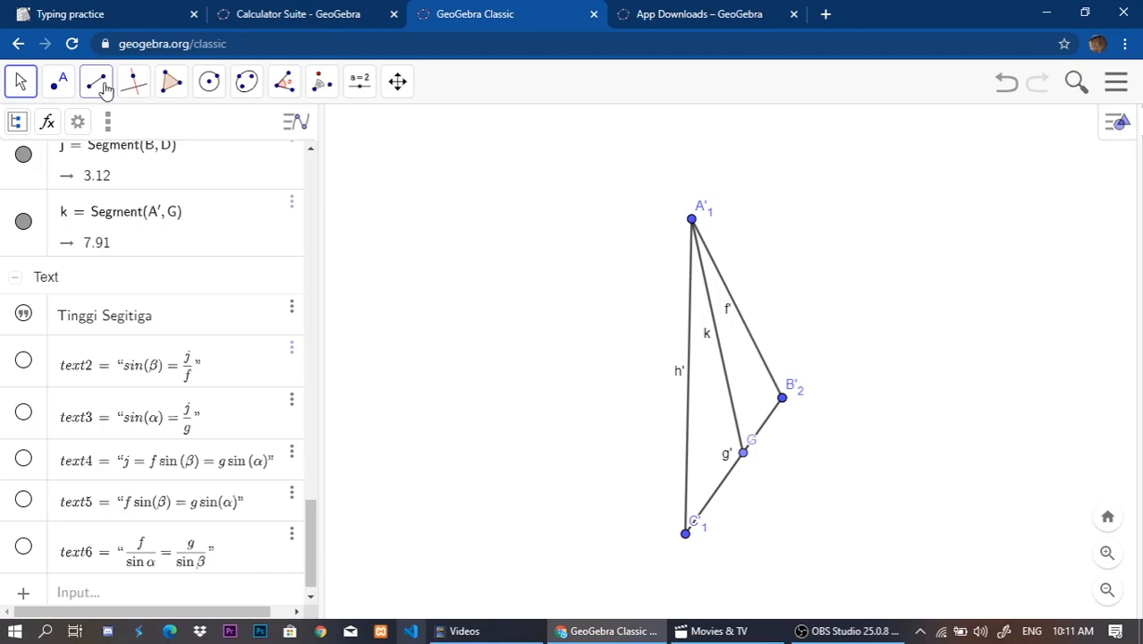
click(135, 85)
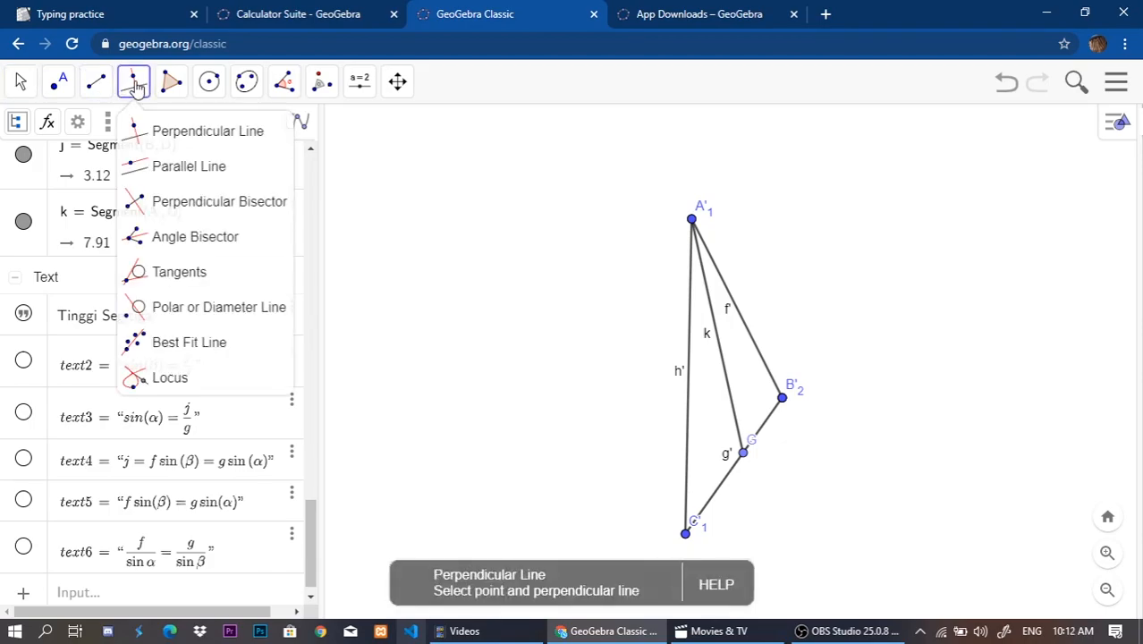
click(152, 131)
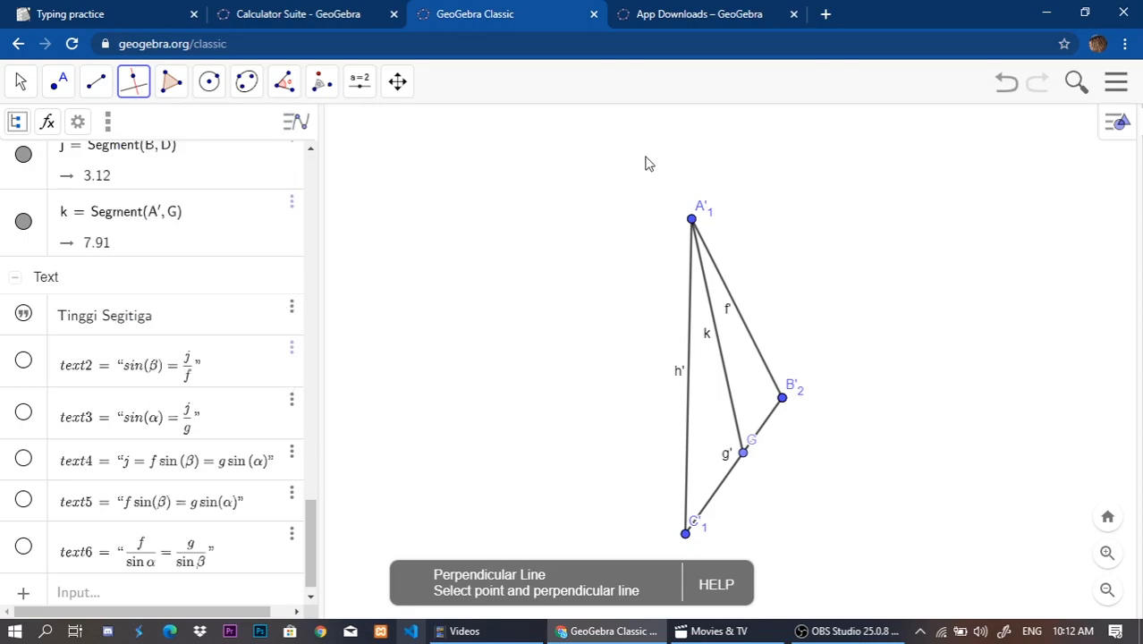
click(693, 221)
click(694, 222)
click(767, 430)
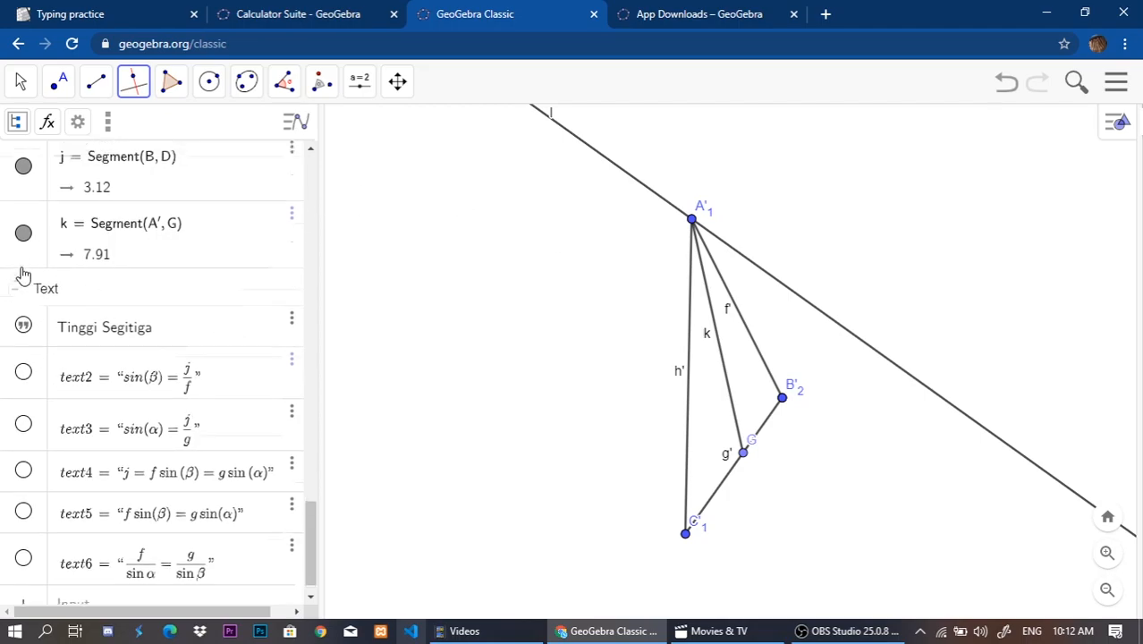
Find the definition of the new perpendicular line through A'1 among the listed algebra objects.
scroll(60, 322, up, 8)
scroll(71, 335, up, 4)
scroll(77, 335, down, 6)
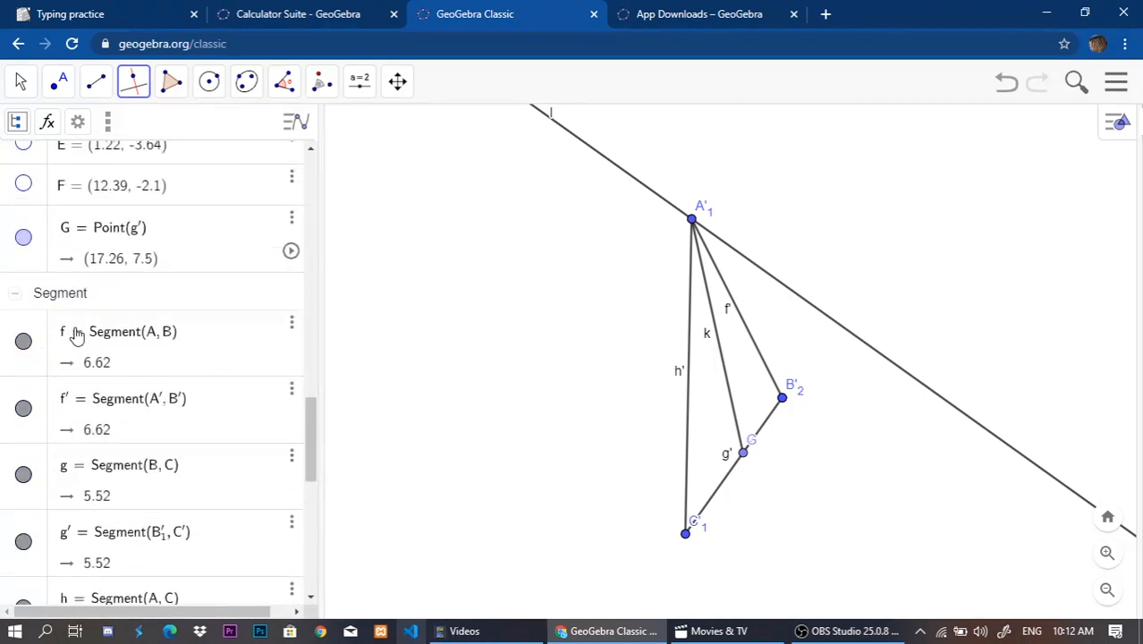
scroll(77, 336, up, 10)
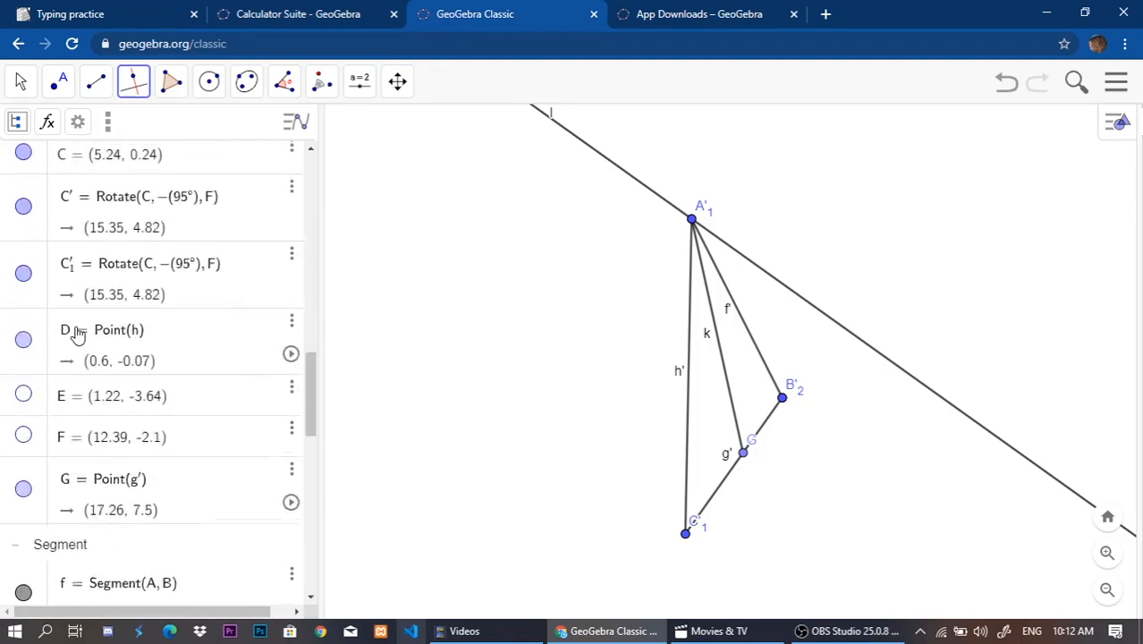
scroll(77, 333, up, 2)
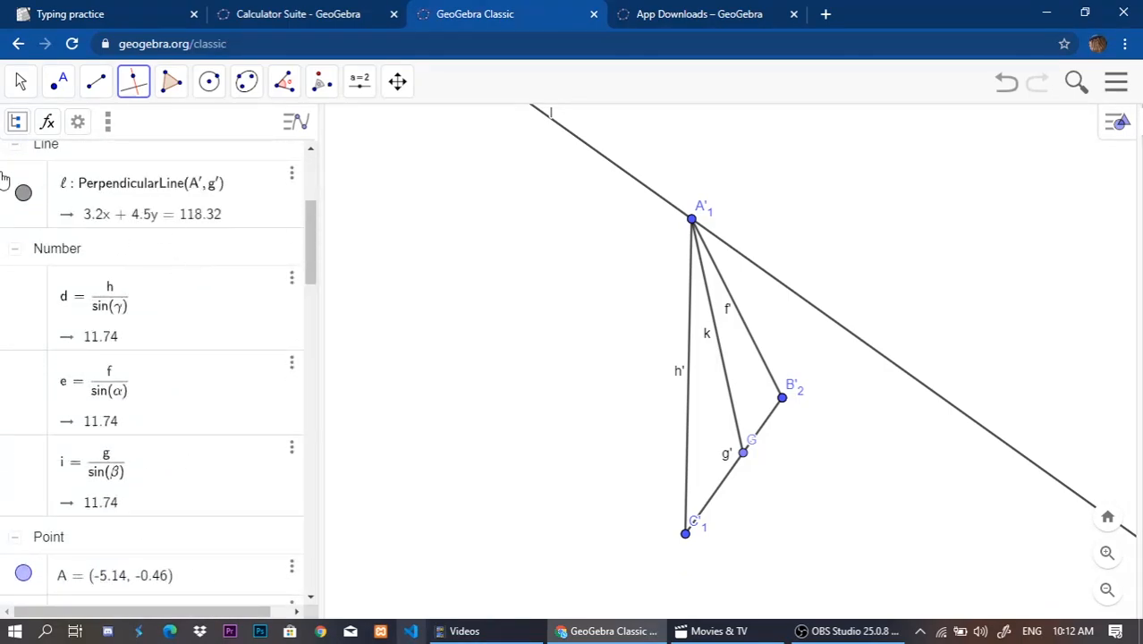
scroll(36, 224, up, 2)
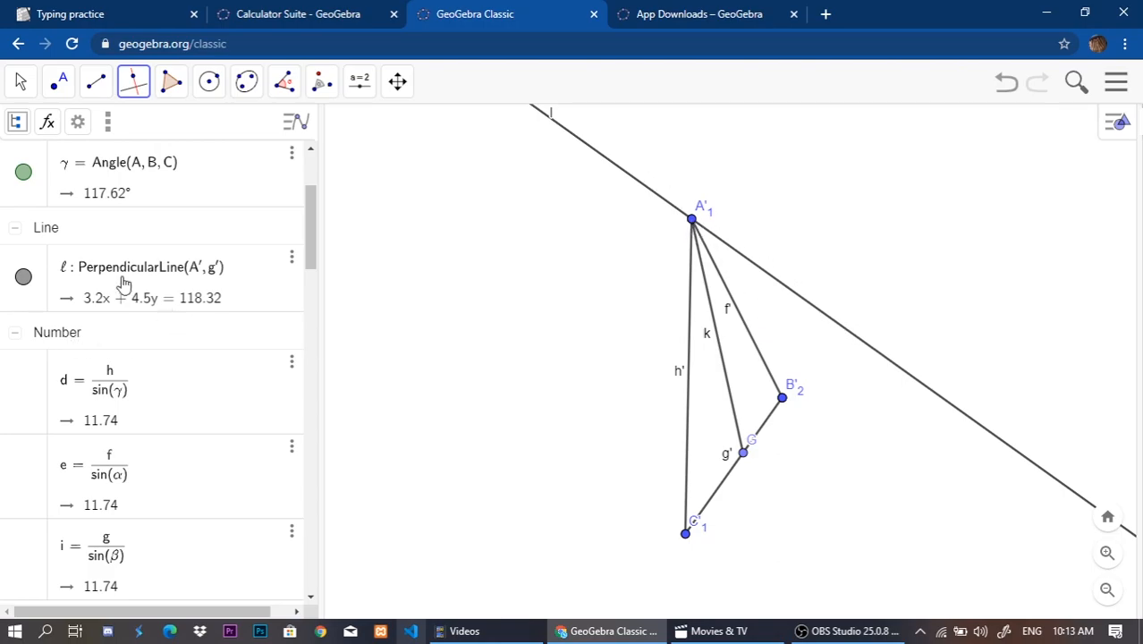
Construct a line parallel to side g' through vertex B'2 of the rotated triangle.
click(133, 85)
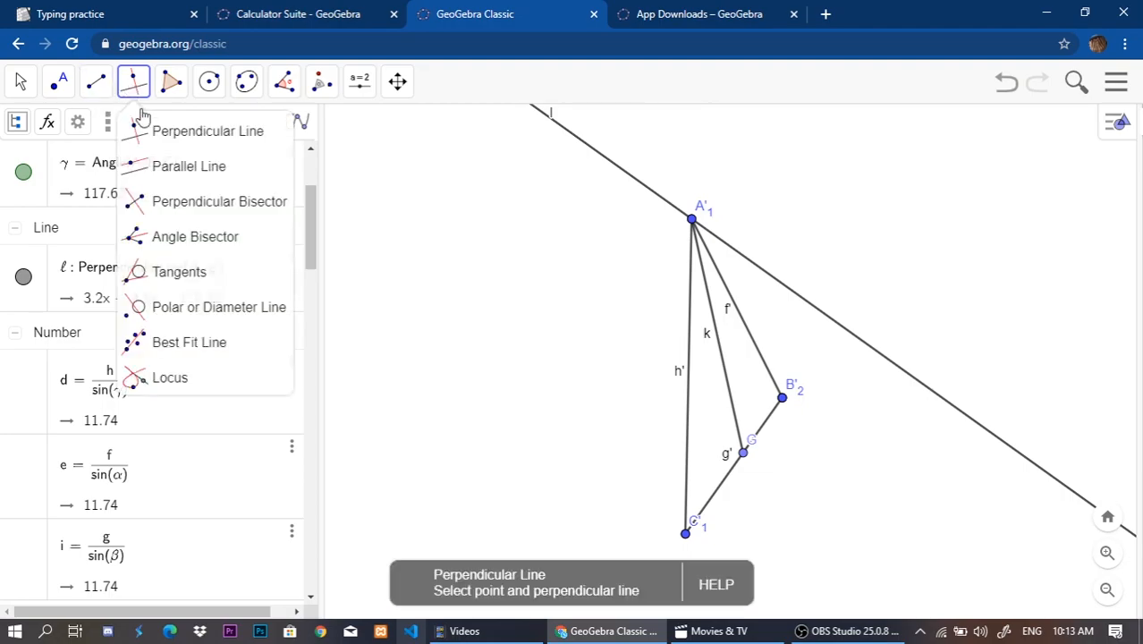
click(157, 166)
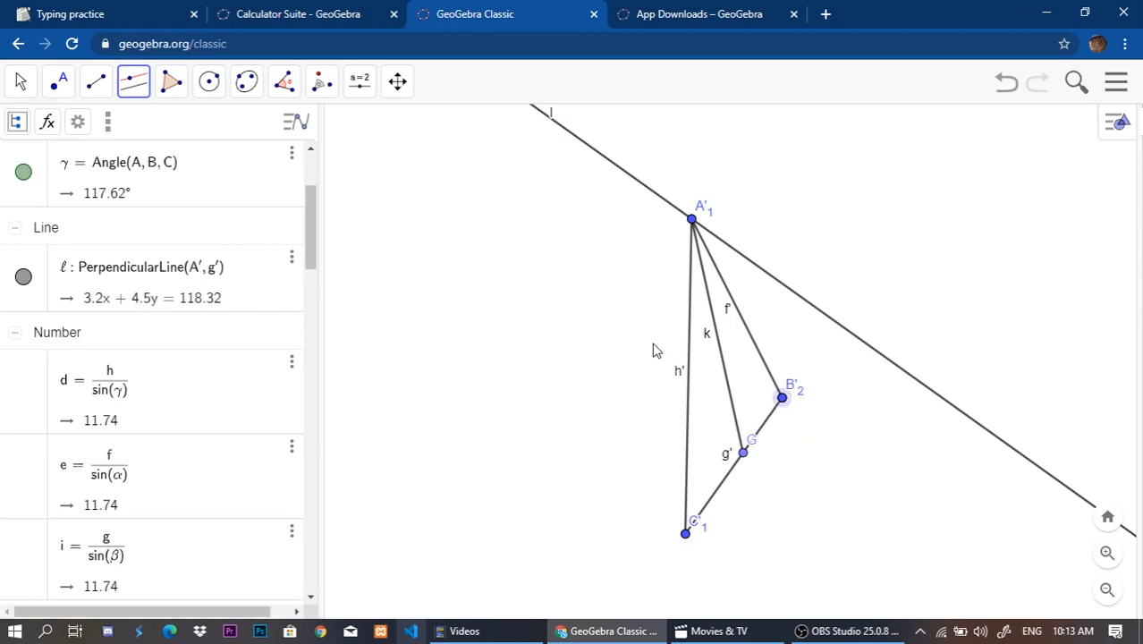
click(722, 493)
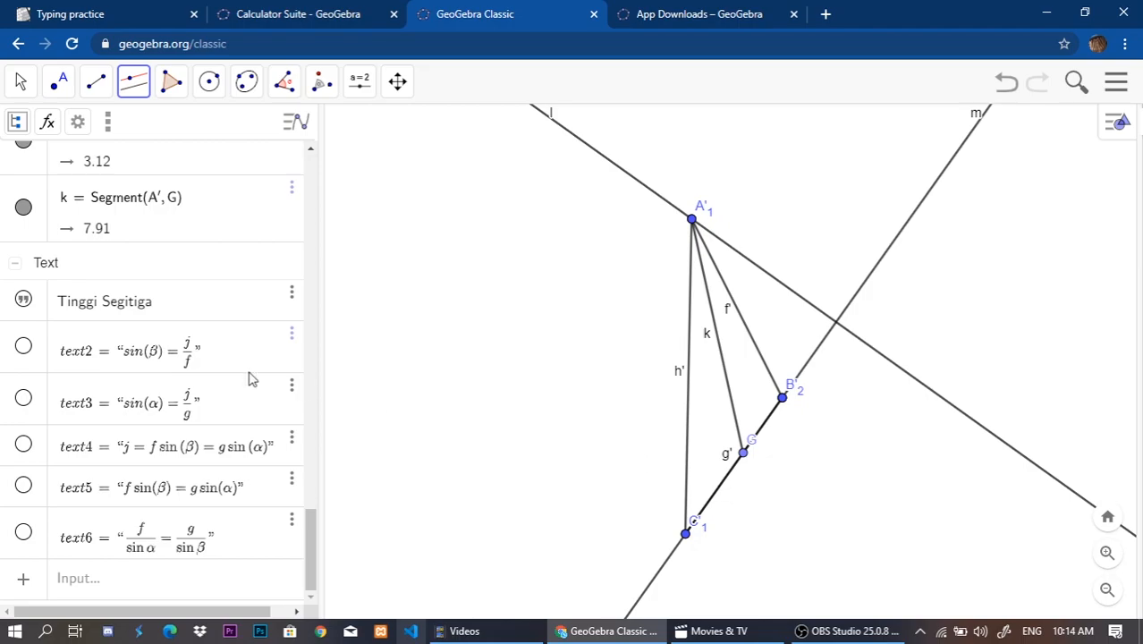
click(721, 494)
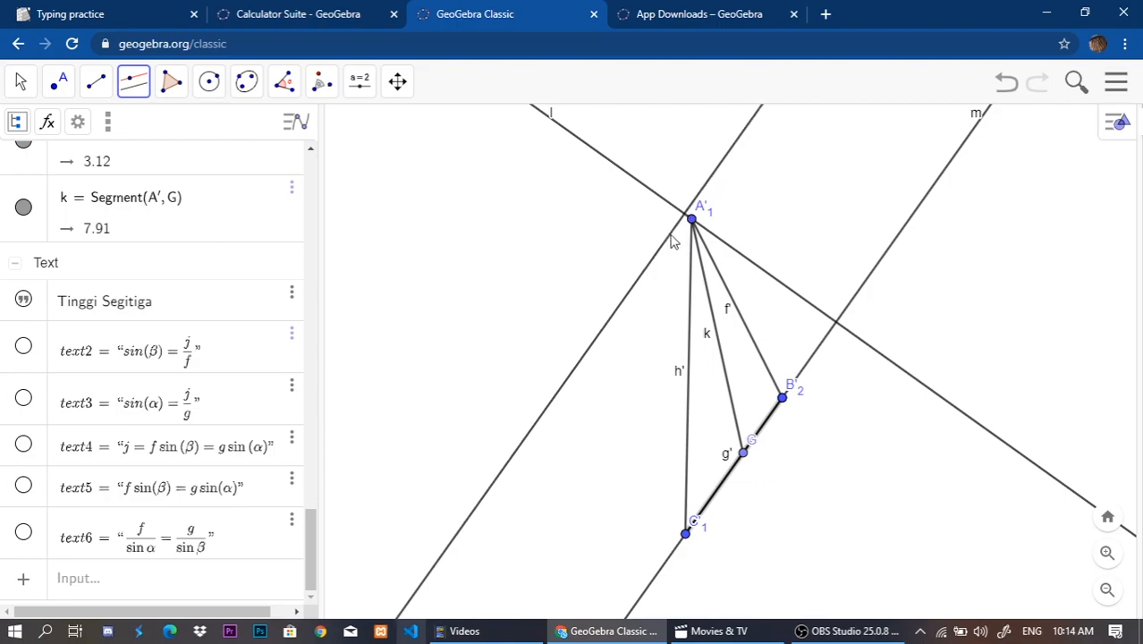
click(694, 221)
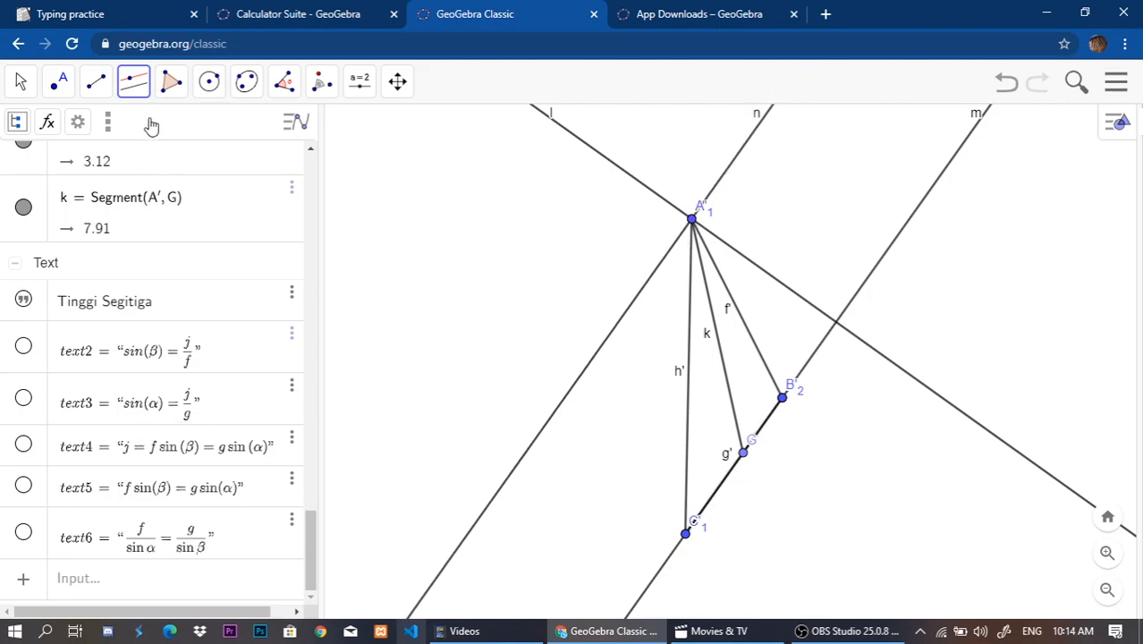
click(19, 82)
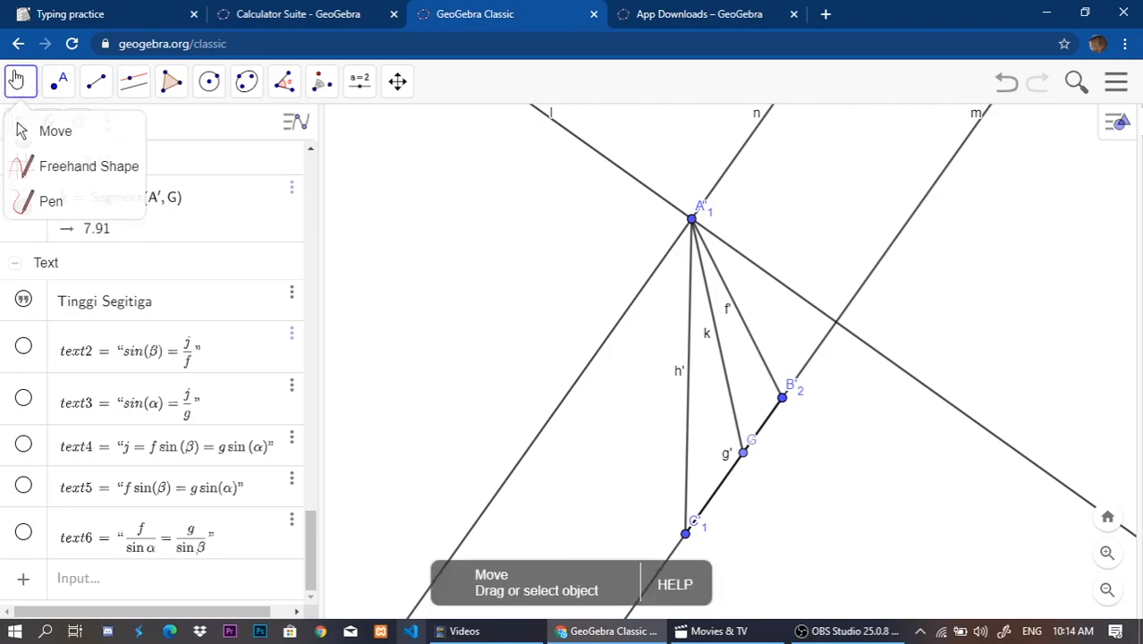
click(454, 189)
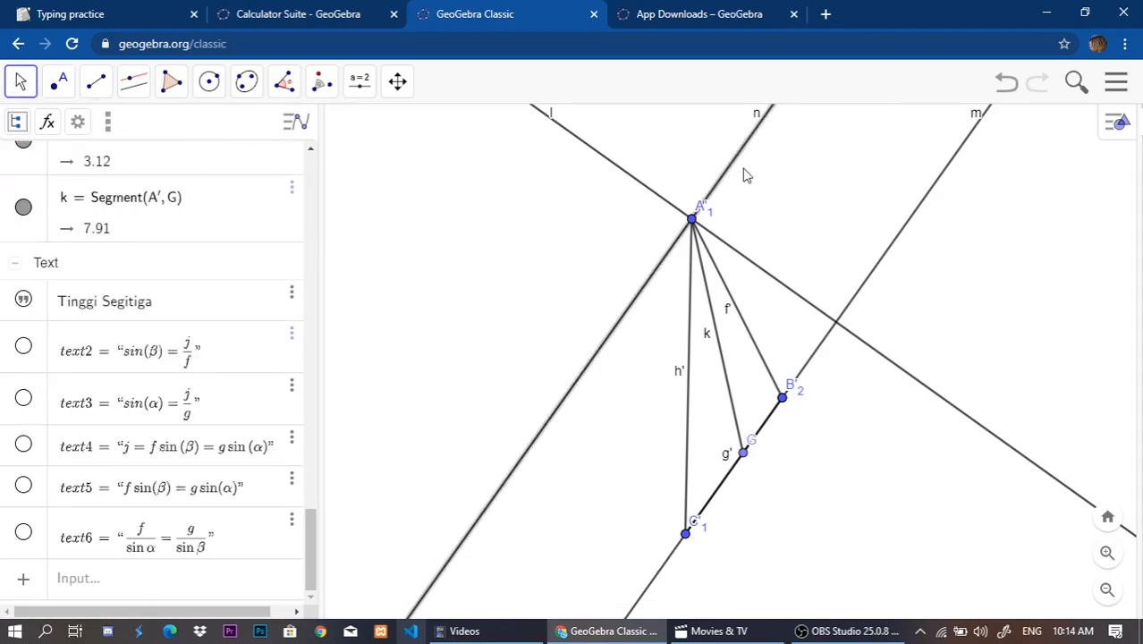
key(Delete)
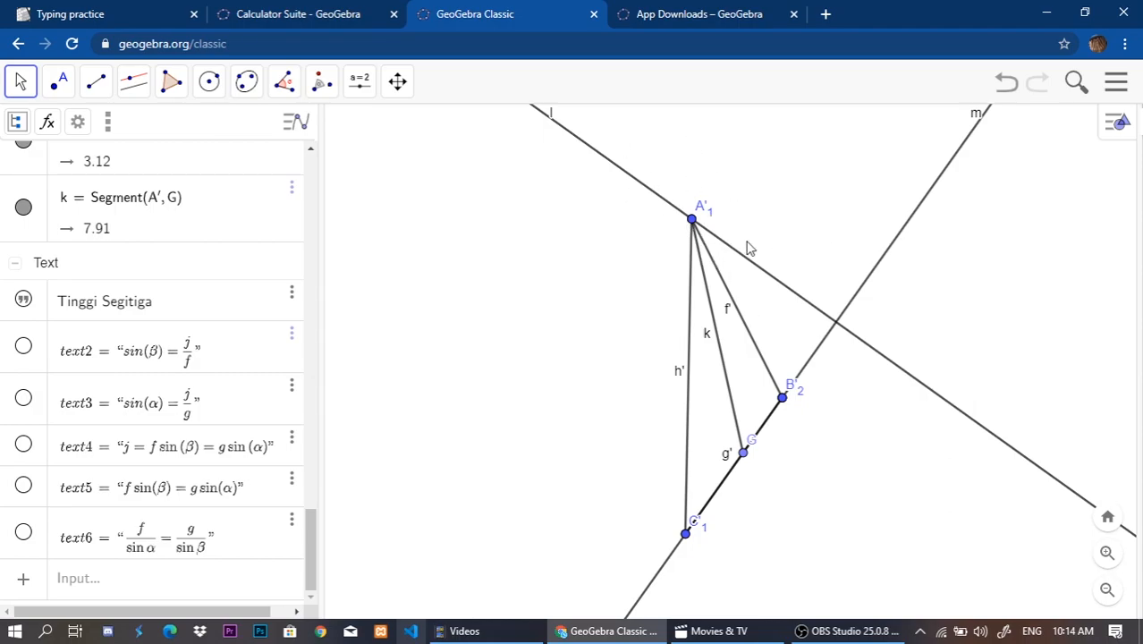
Delete the inaccurate height segment k and its endpoint G from the rotated triangle.
mouse_move(749, 458)
mouse_down()
mouse_move(760, 445)
mouse_move(725, 492)
mouse_move(769, 417)
mouse_move(746, 447)
mouse_up()
click(733, 385)
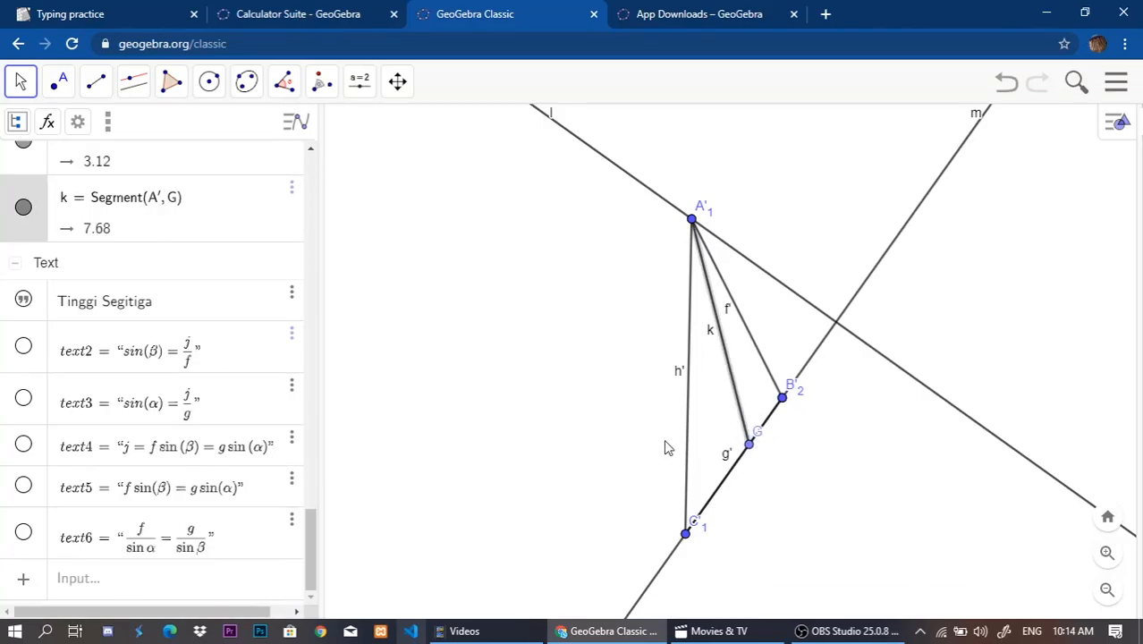
key(Delete)
click(749, 443)
key(Delete)
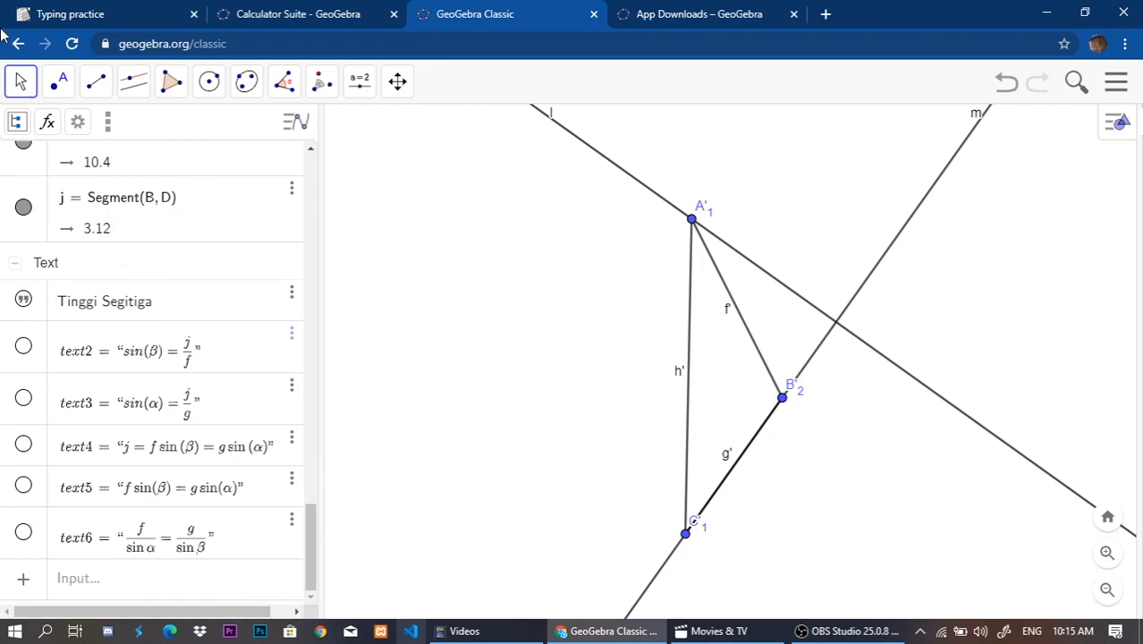
click(284, 82)
click(299, 159)
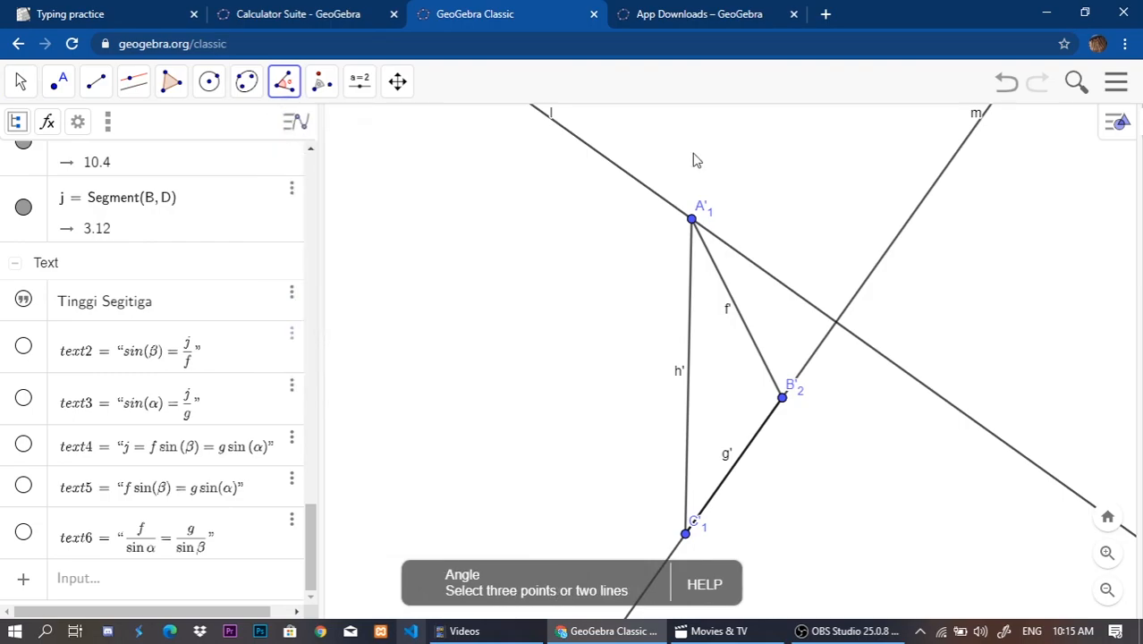
click(20, 82)
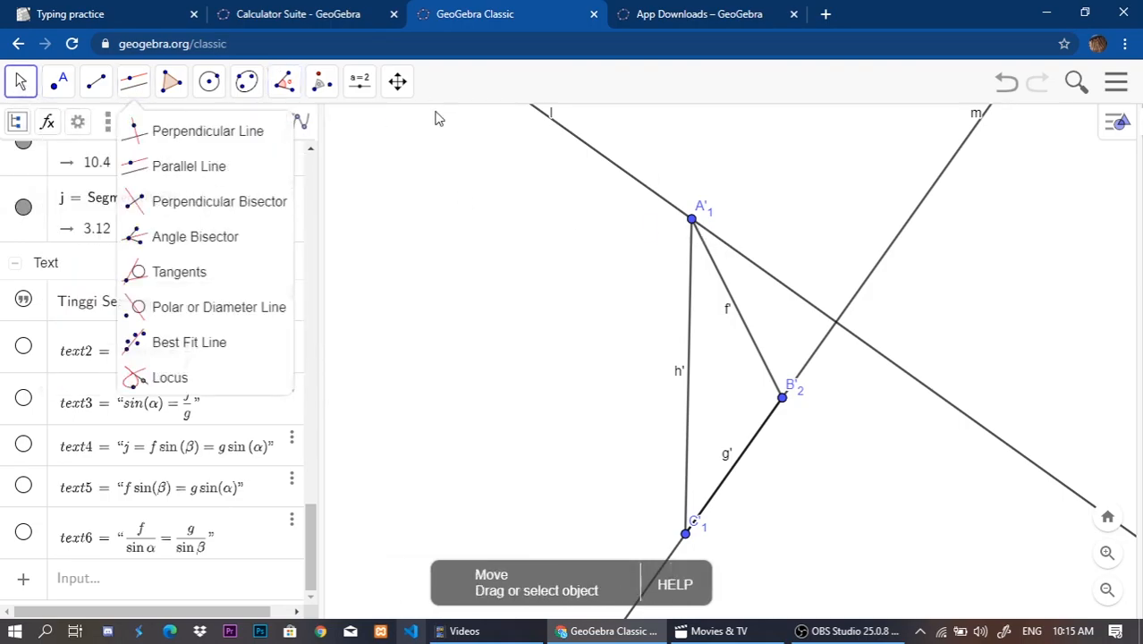
click(397, 81)
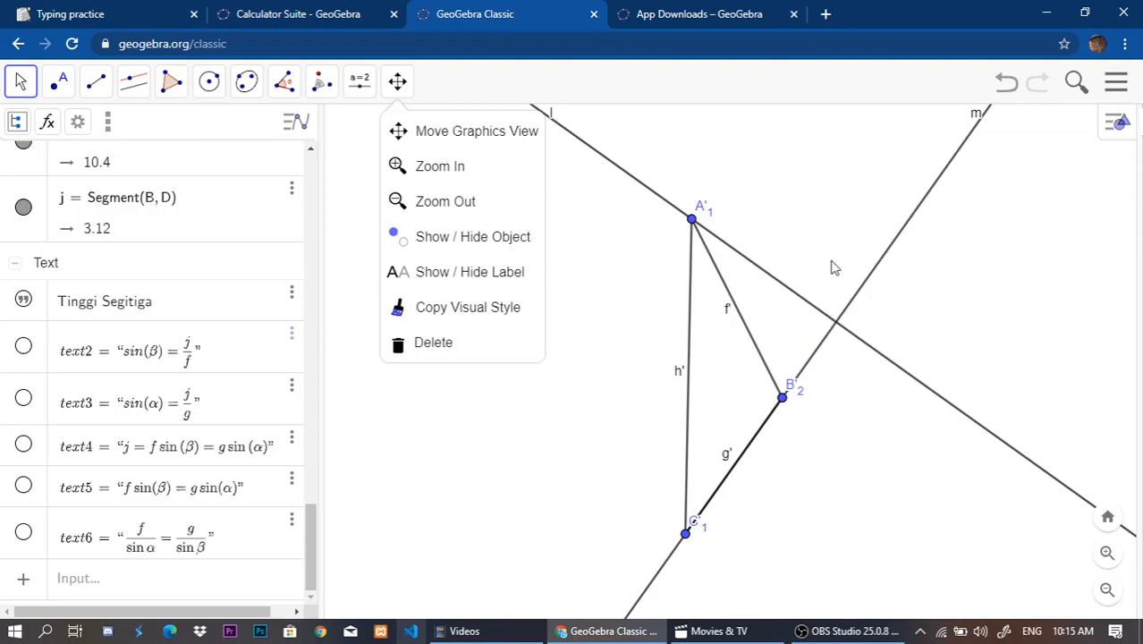
Create the intersection point of perpendicular line l and line m, the extension of side g'.
click(59, 89)
click(59, 89)
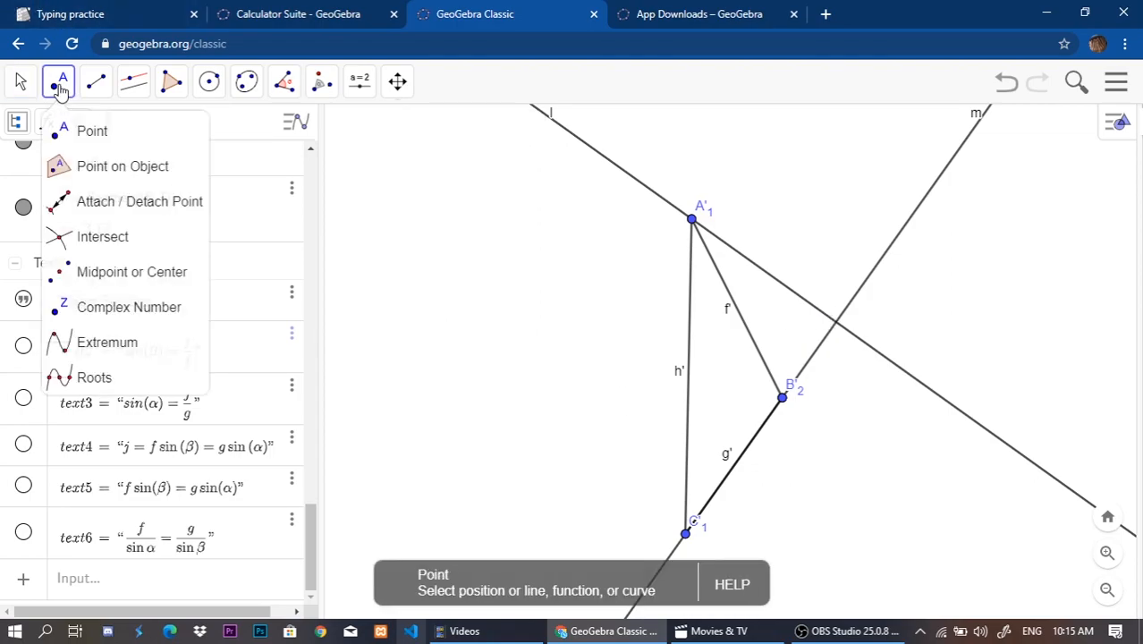
click(75, 251)
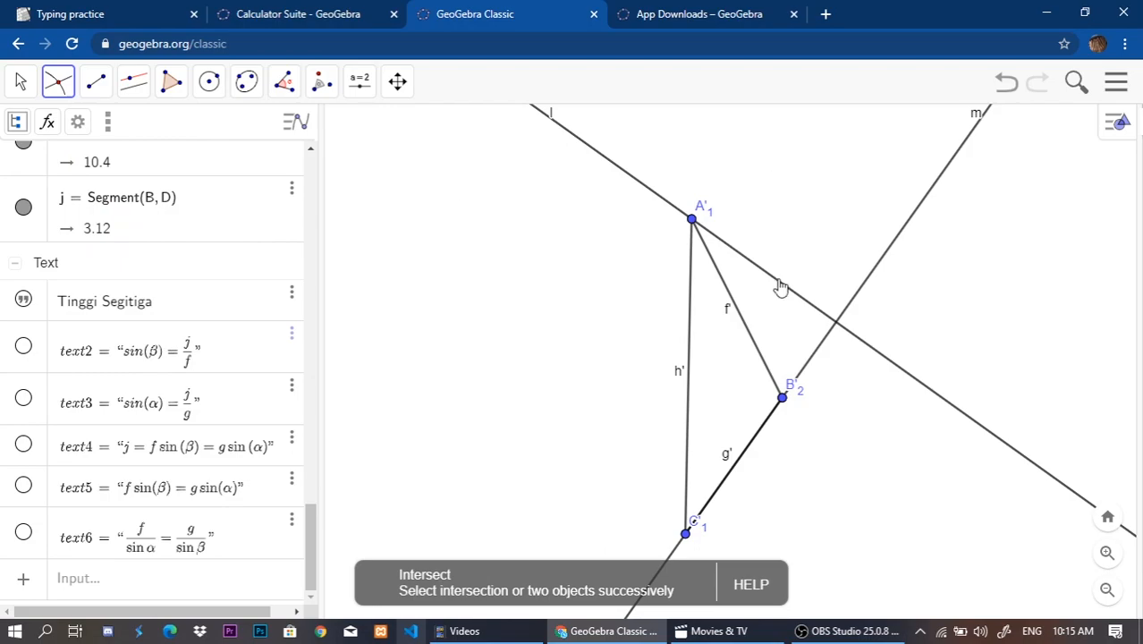
scroll(46, 260, up, 10)
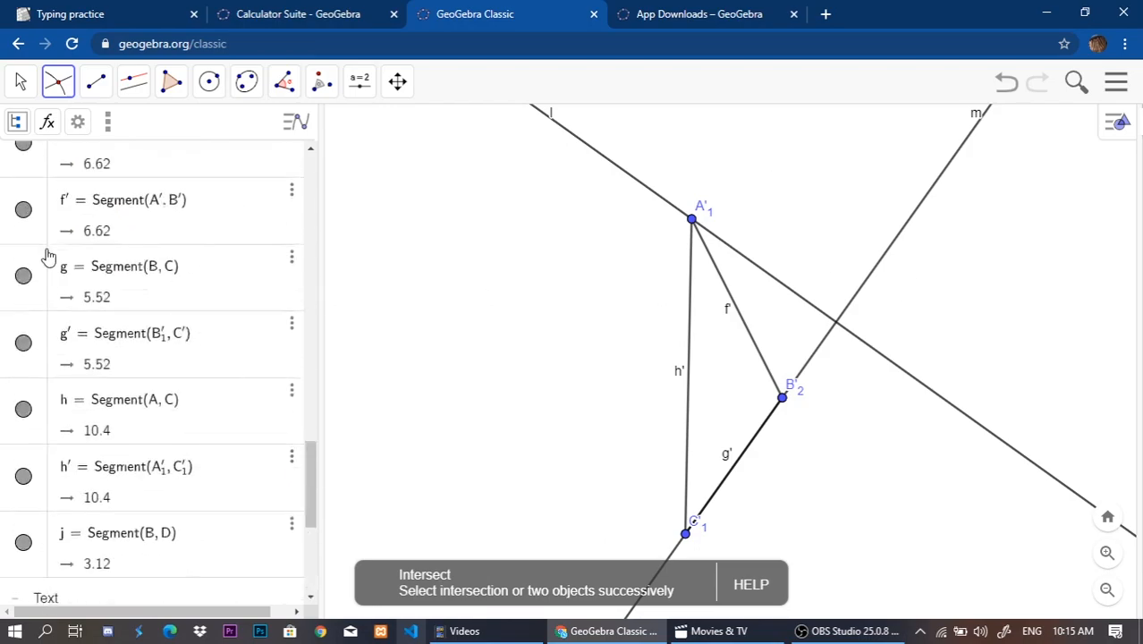
scroll(76, 275, up, 10)
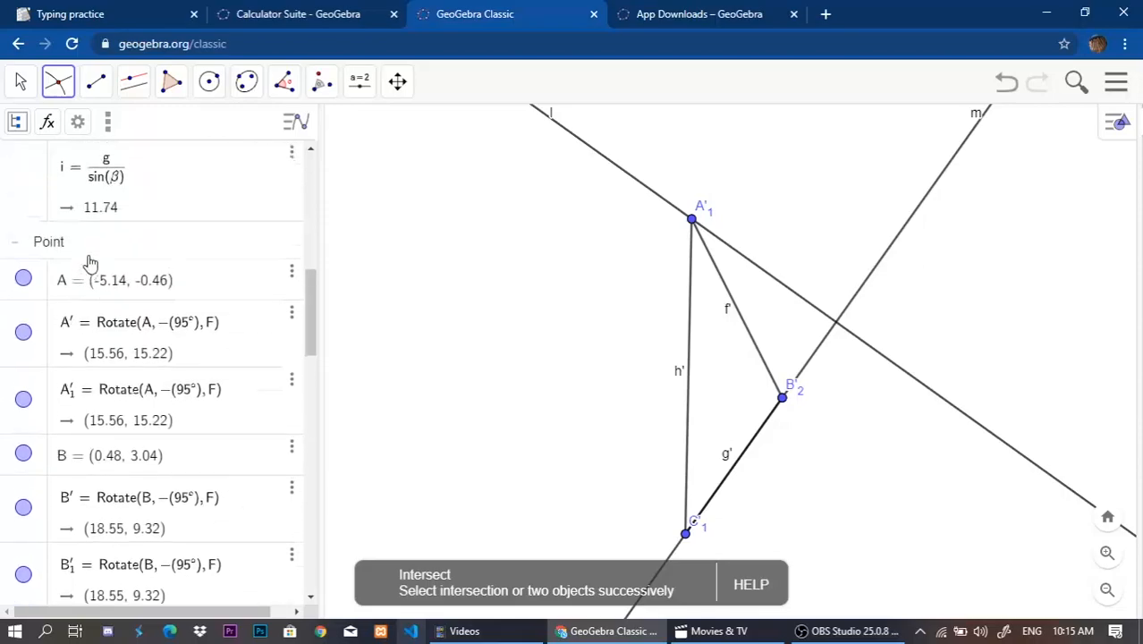
scroll(94, 264, up, 5)
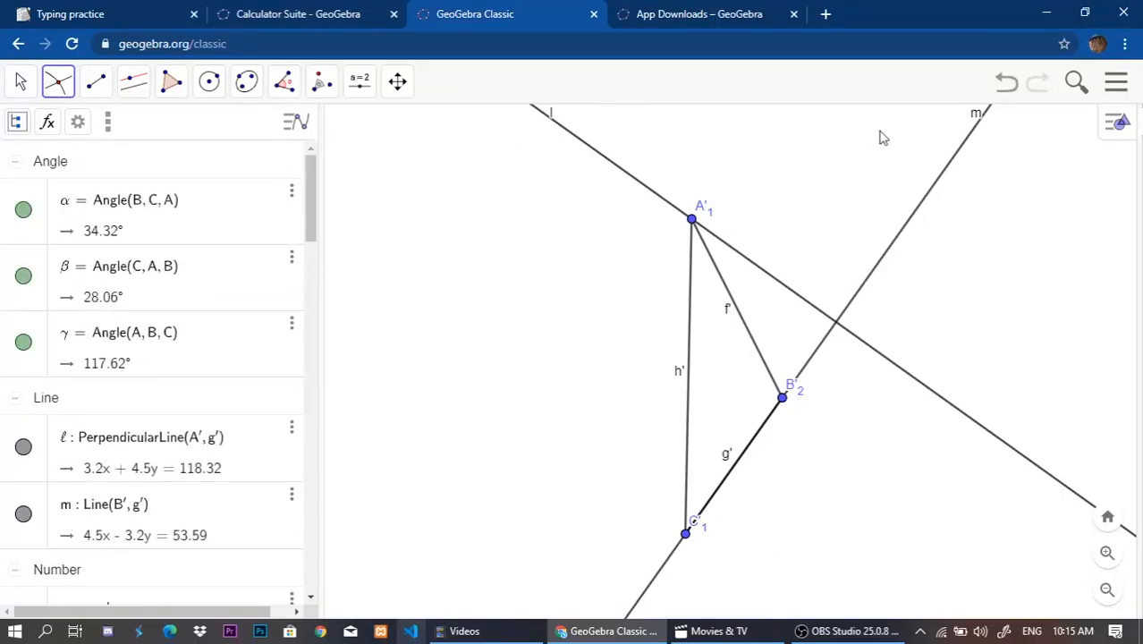
click(780, 286)
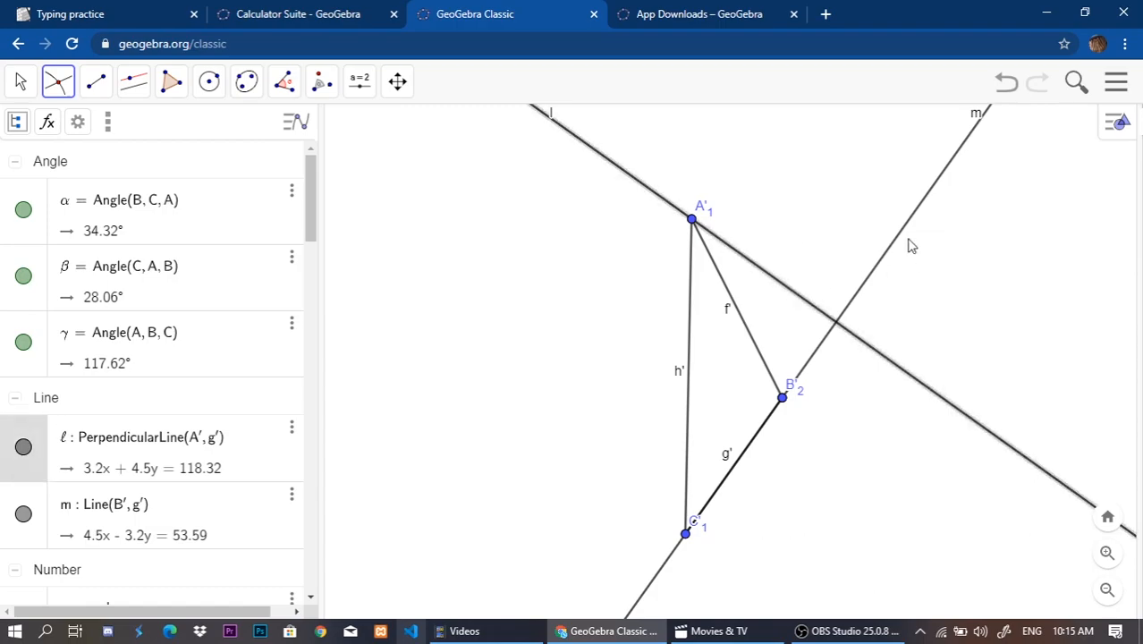
click(900, 244)
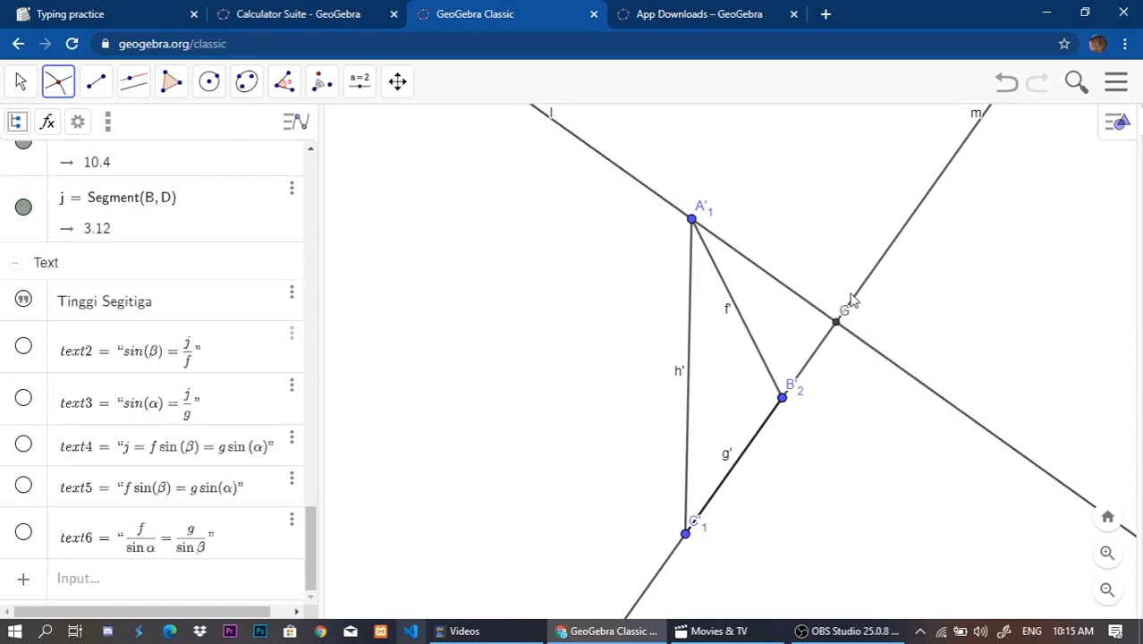
Measure the angle at G between vertices A'1 and B'2.
click(288, 96)
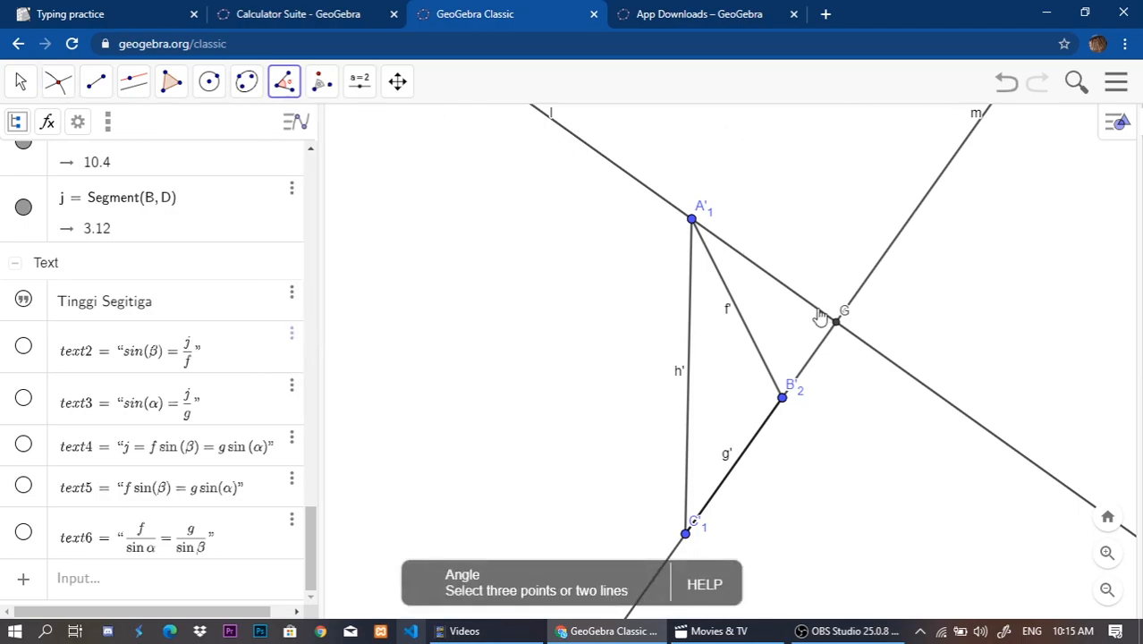
click(693, 215)
click(837, 319)
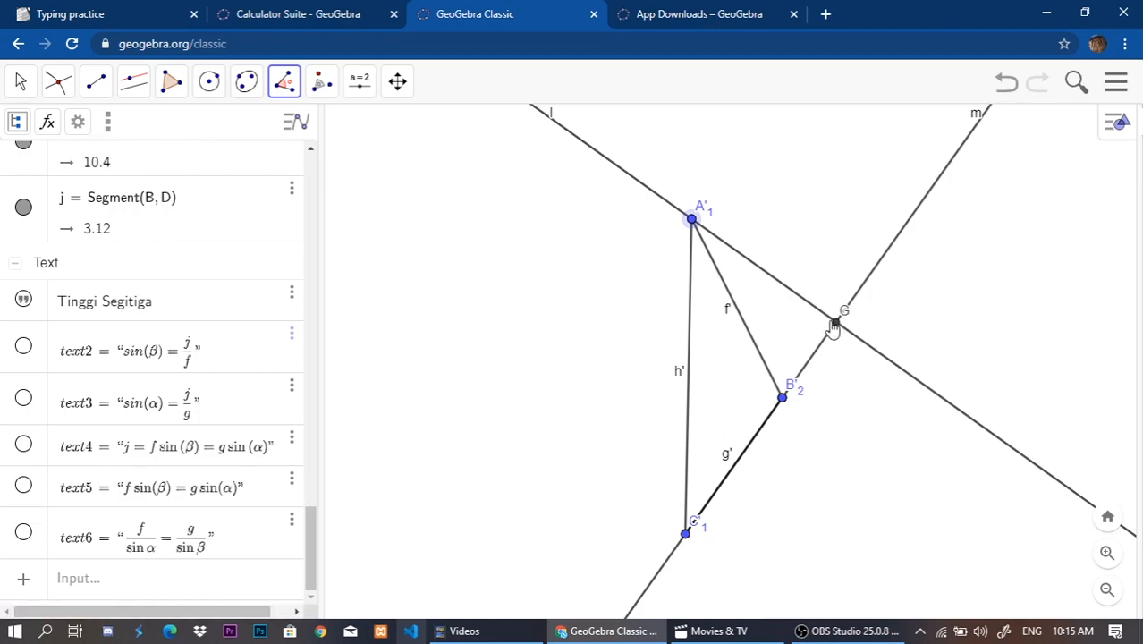
click(783, 402)
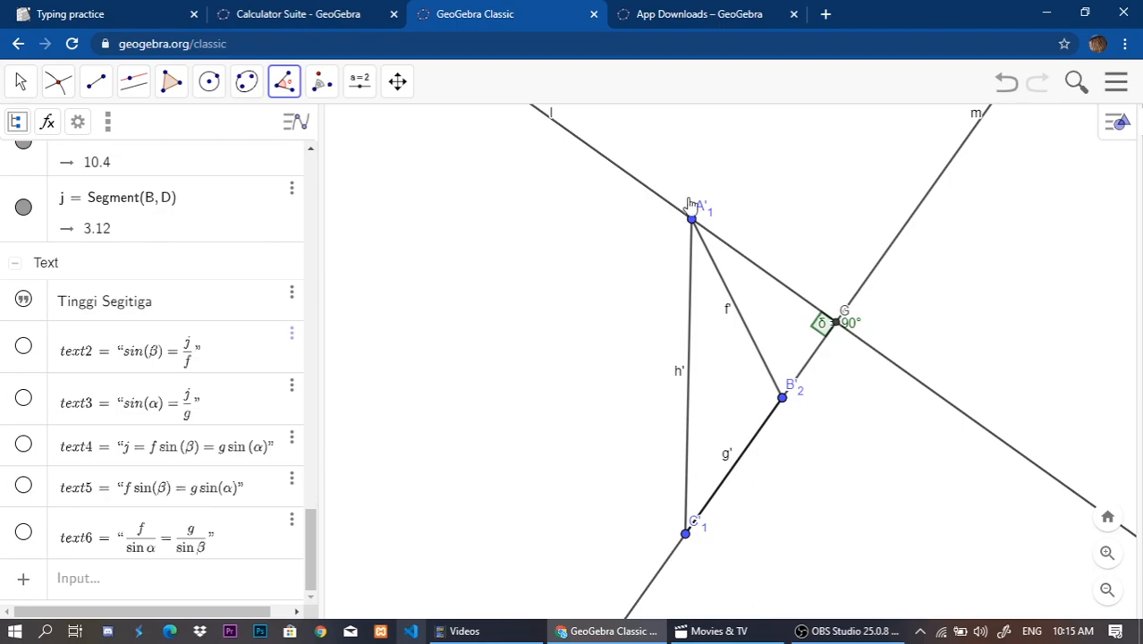
Draw the height as a segment from vertex A'1 to intersection point G.
click(96, 81)
click(135, 164)
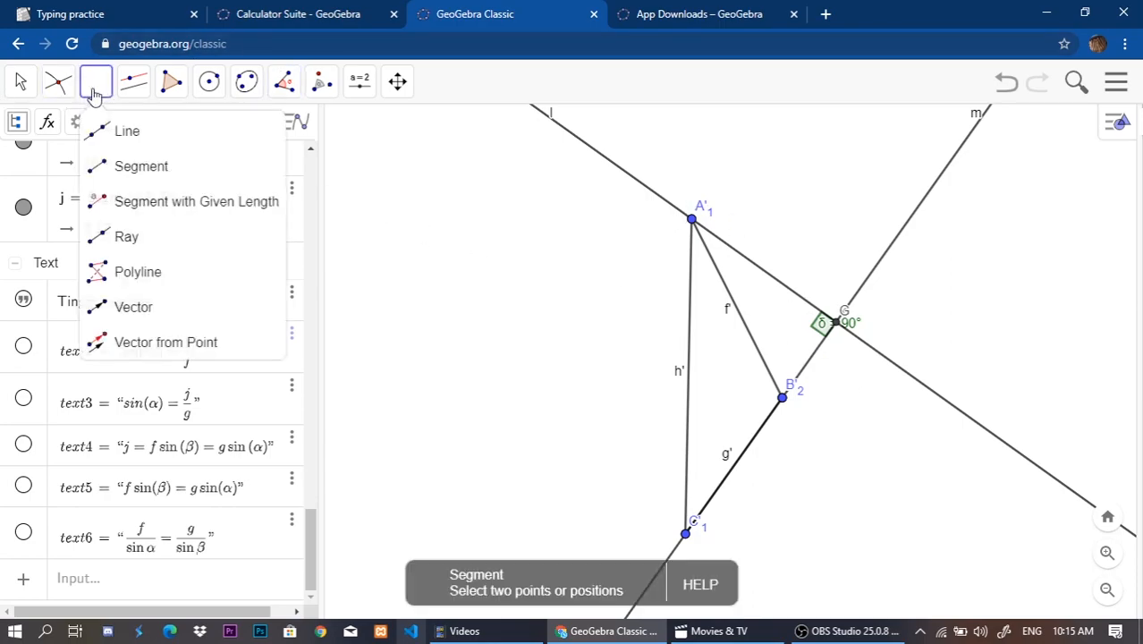
click(693, 220)
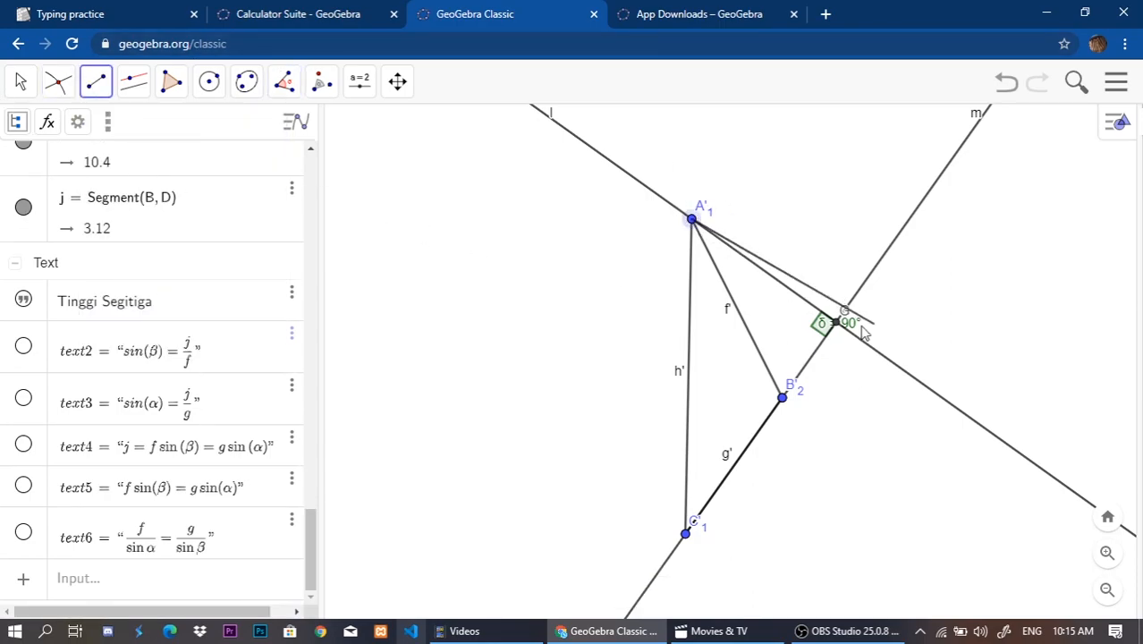
click(837, 328)
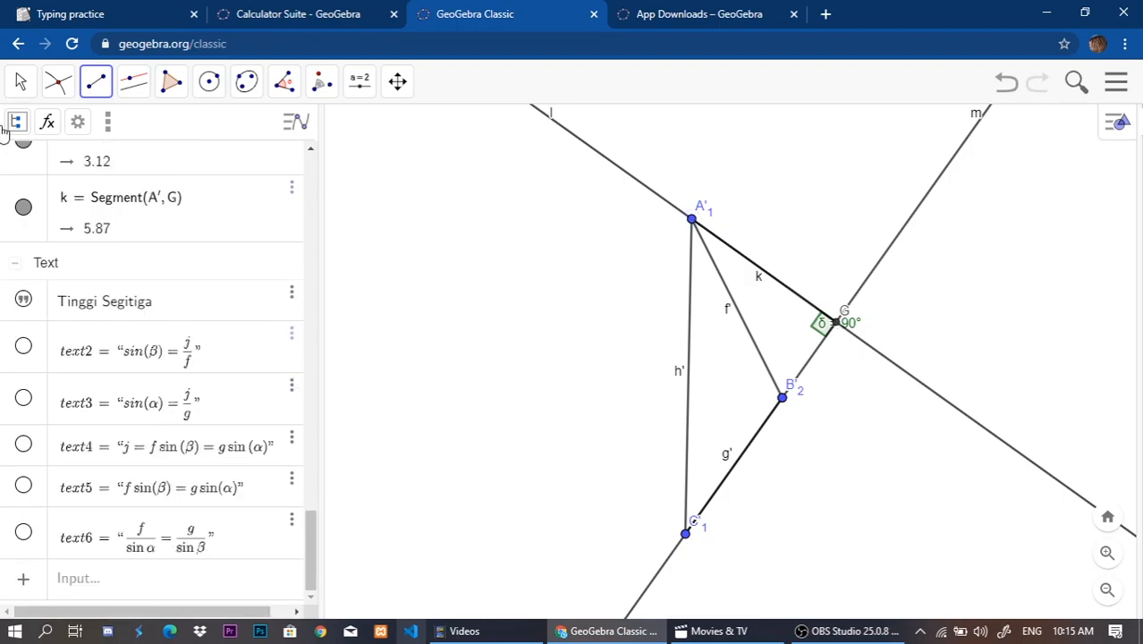
click(21, 81)
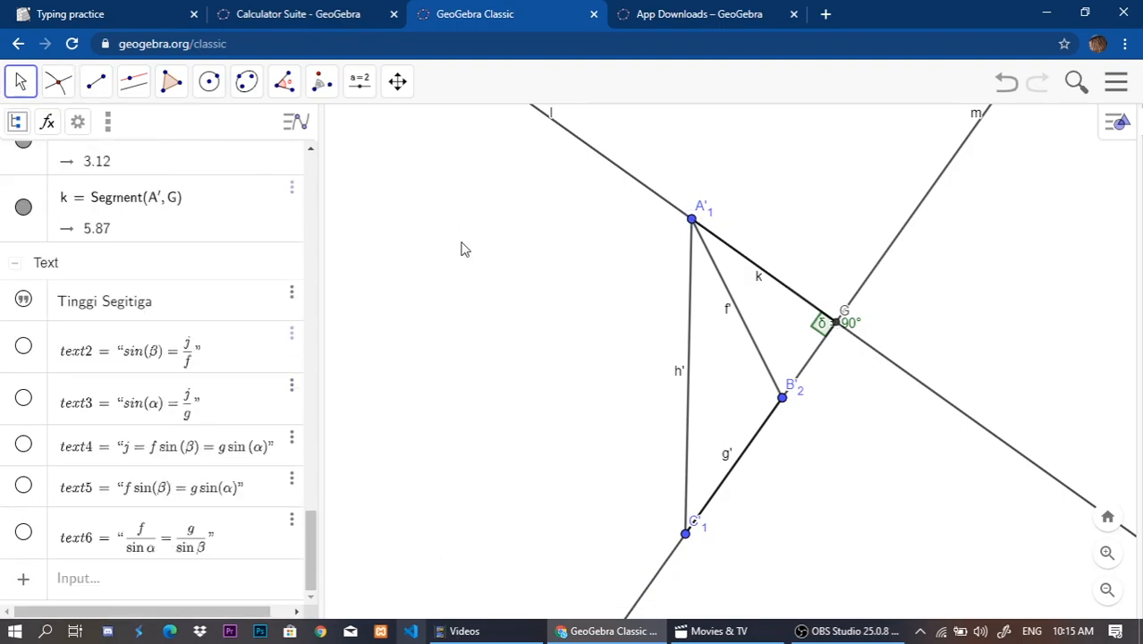
Hide the construction lines l and m, leaving only the height segment beside the rotated triangle.
scroll(20, 284, up, 8)
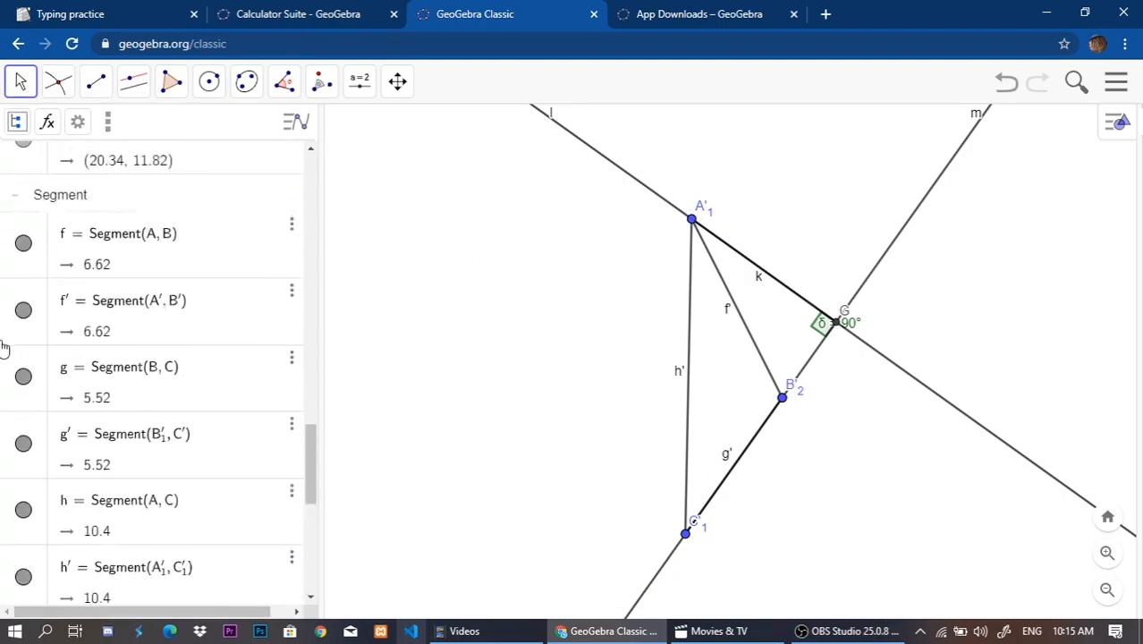
scroll(14, 367, up, 10)
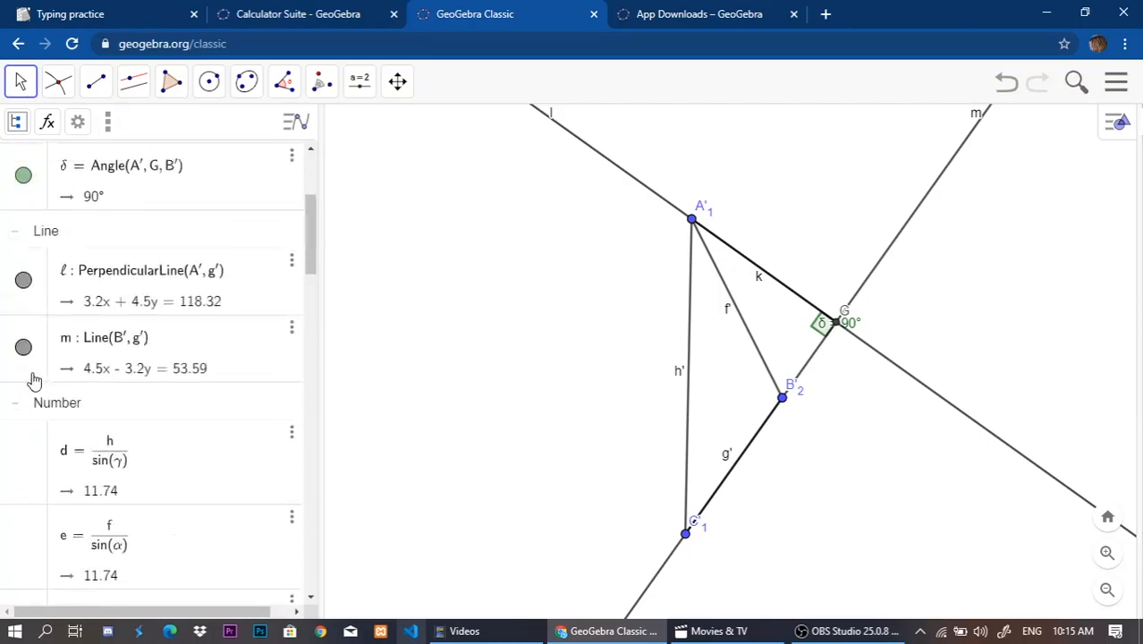
click(23, 347)
click(23, 280)
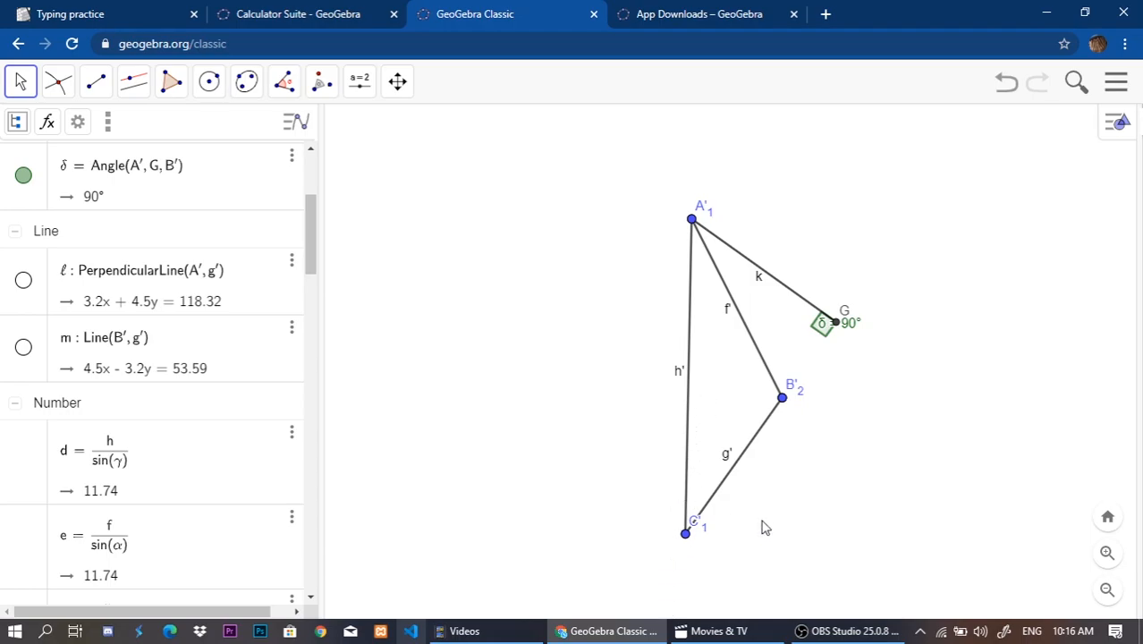
Reposition the α and γ angle labels of the original triangle so they sit outside its vertices C and B.
scroll(81, 353, up, 3)
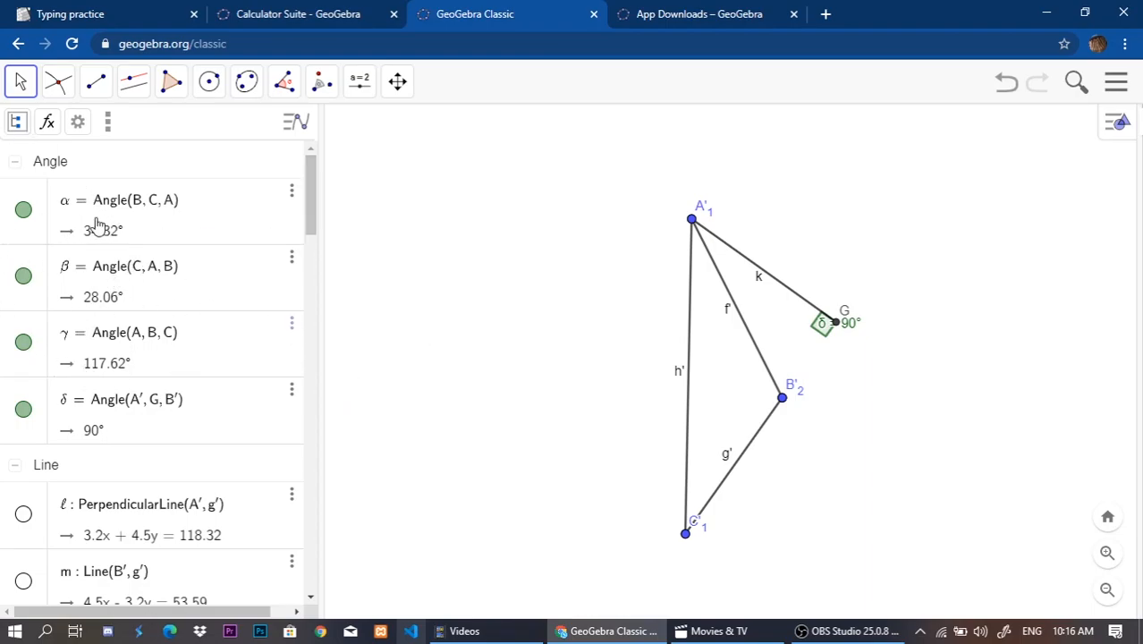
drag(582, 313, 812, 160)
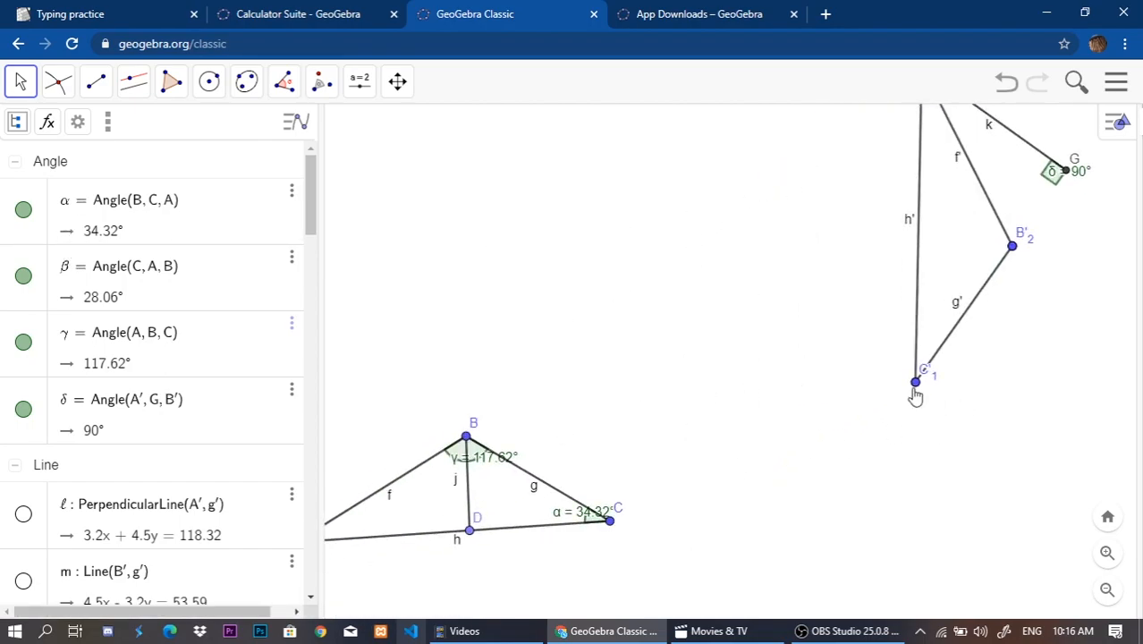
drag(586, 519, 618, 498)
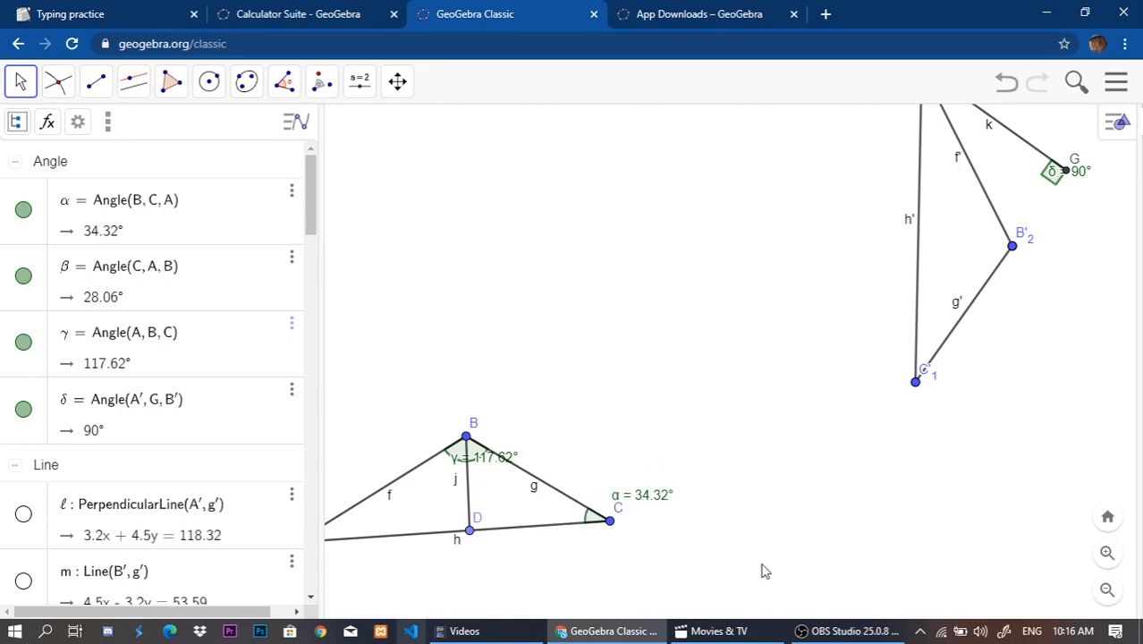
drag(763, 564, 758, 560)
drag(472, 462, 563, 392)
drag(567, 455, 649, 430)
drag(986, 150, 913, 362)
drag(744, 423, 834, 253)
drag(438, 544, 404, 488)
drag(766, 433, 663, 459)
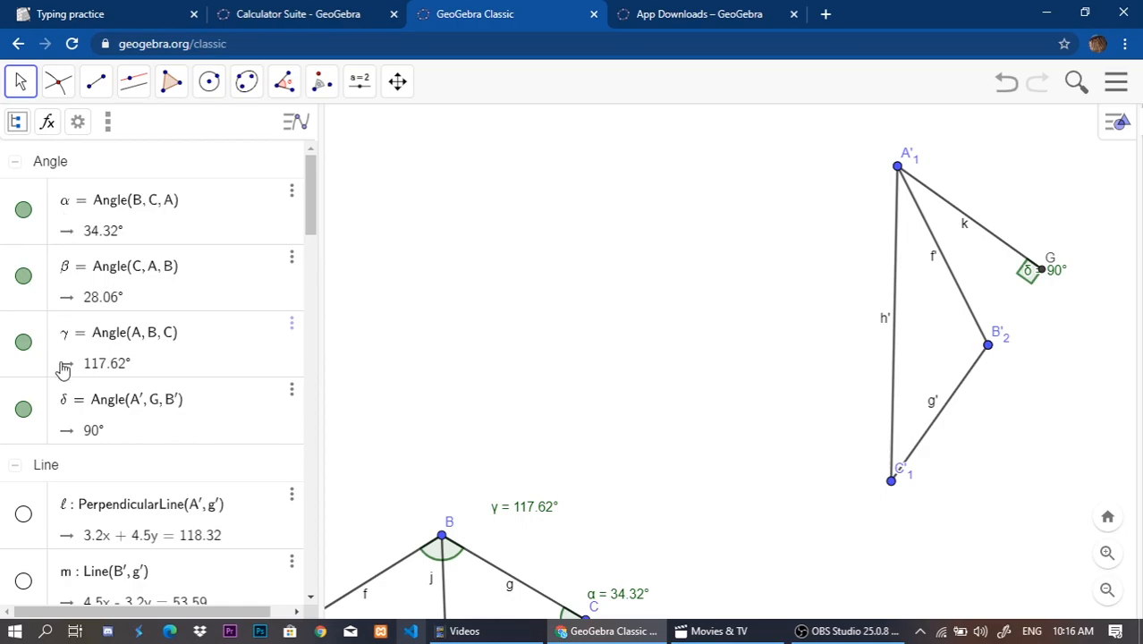
scroll(116, 374, down, 4)
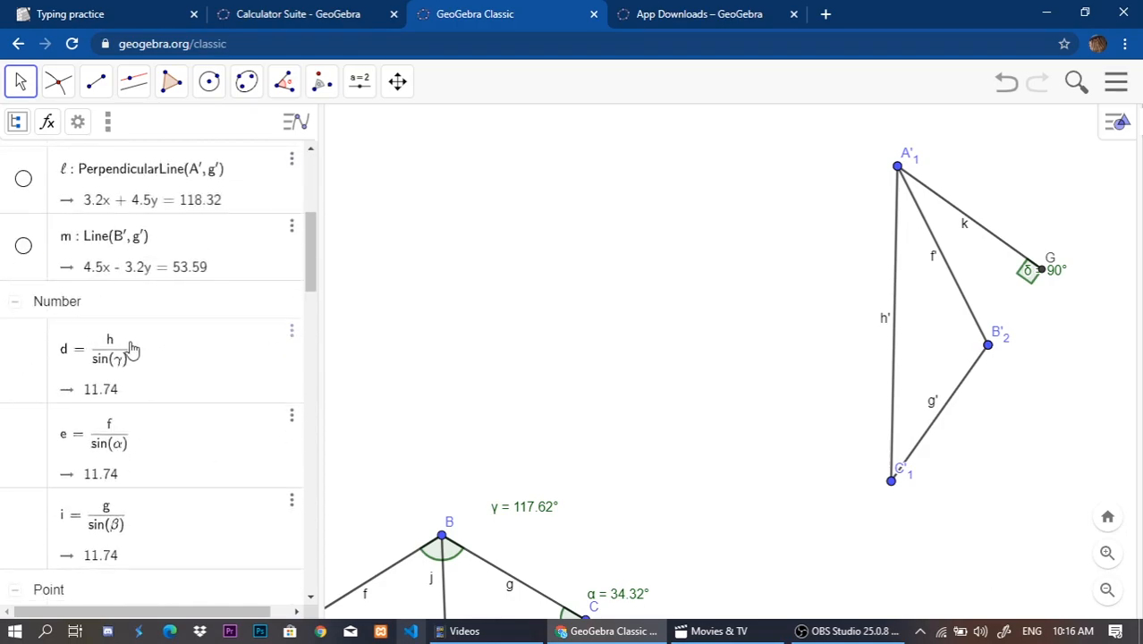
Examine the listed construction lines and sine ratios alongside the rotated triangle, its height segment k and vertex C'1.
scroll(132, 349, down, 4)
scroll(128, 416, up, 8)
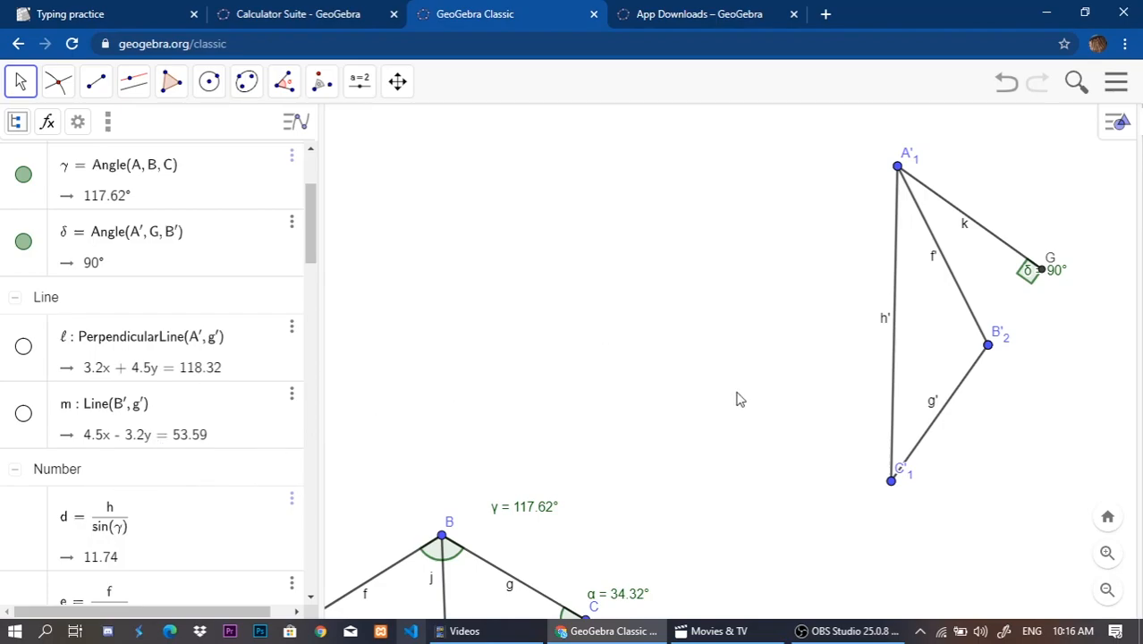
drag(737, 401, 647, 351)
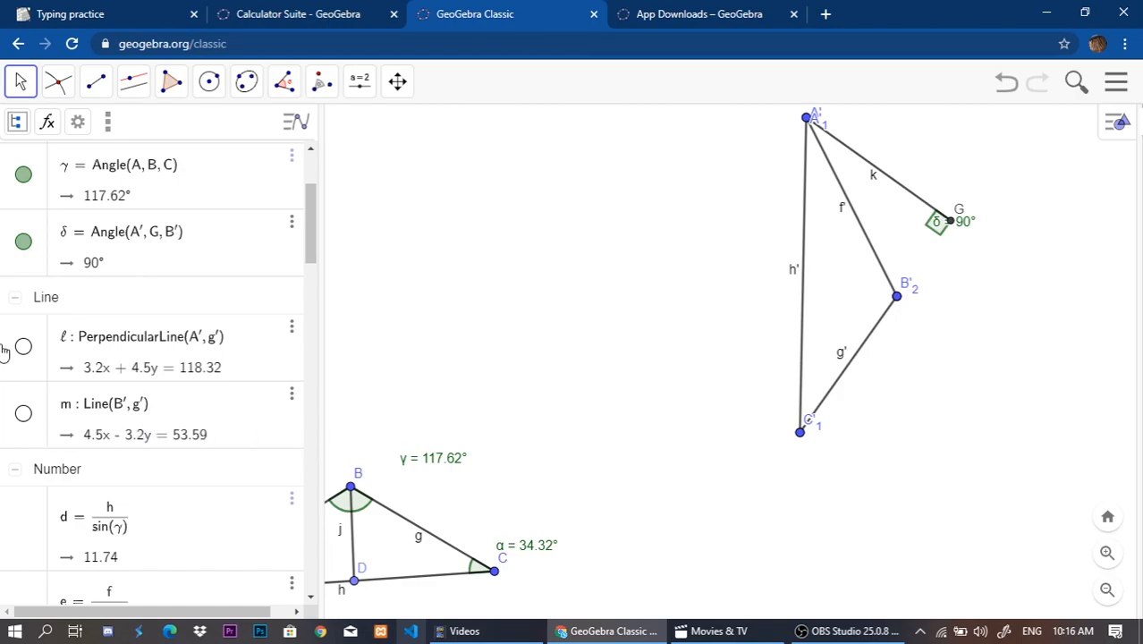
scroll(234, 258, up, 2)
scroll(100, 335, down, 6)
scroll(100, 334, up, 5)
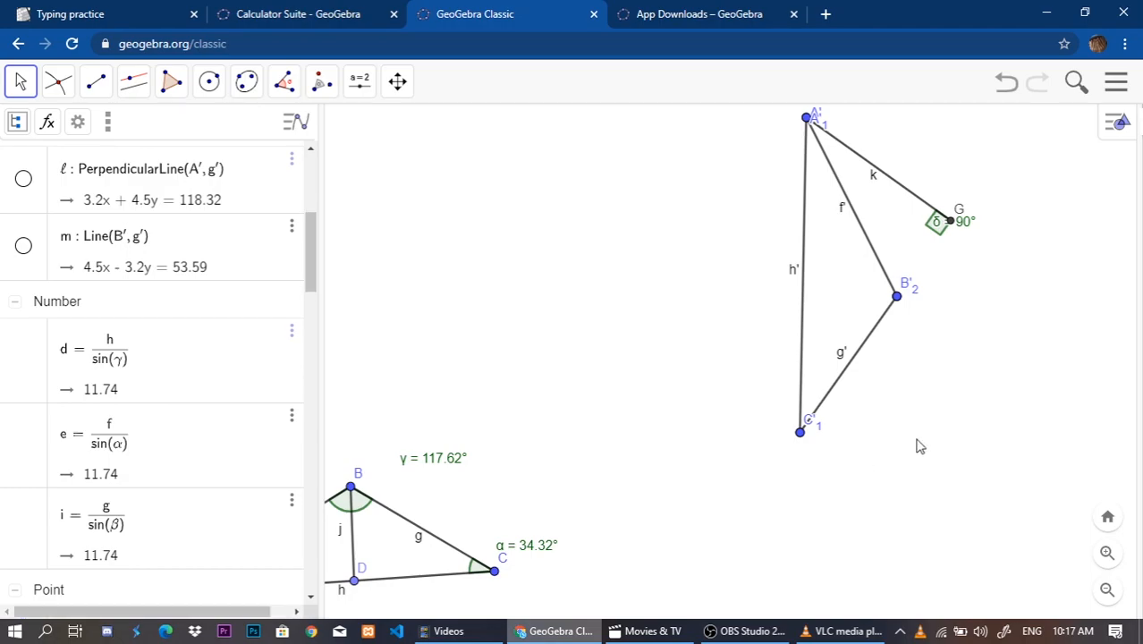
drag(914, 438, 888, 458)
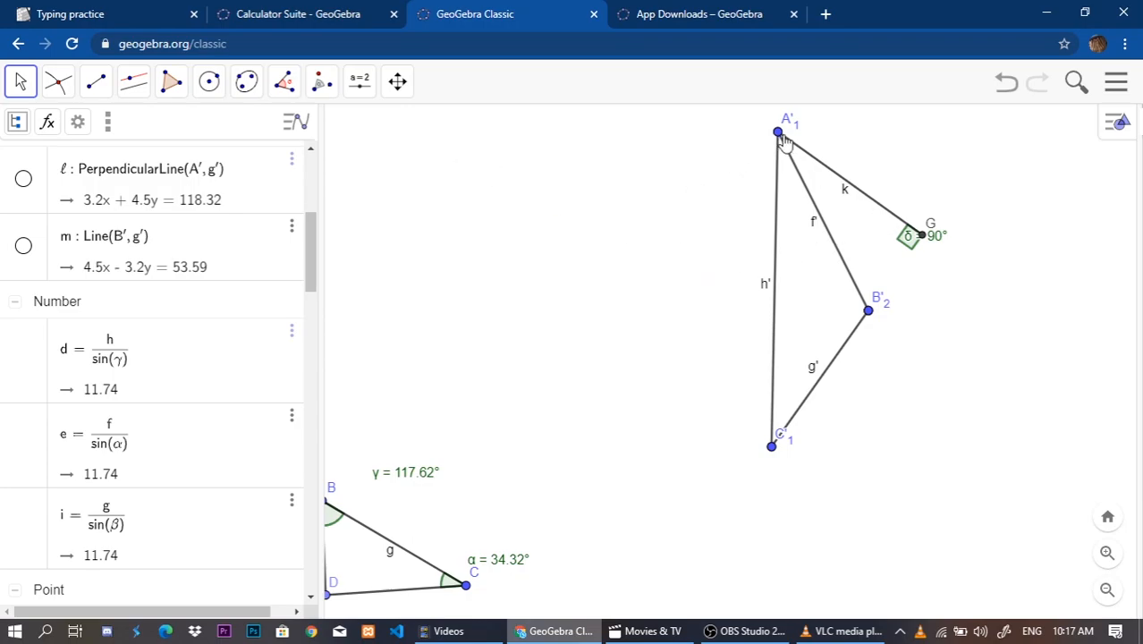
click(862, 200)
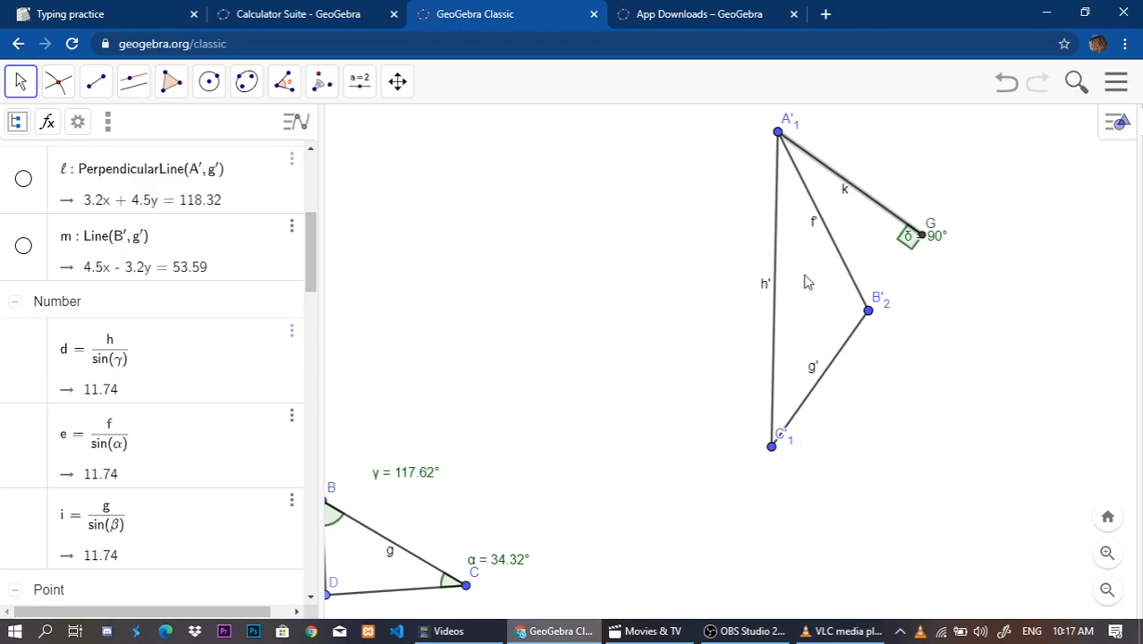
click(772, 449)
click(905, 299)
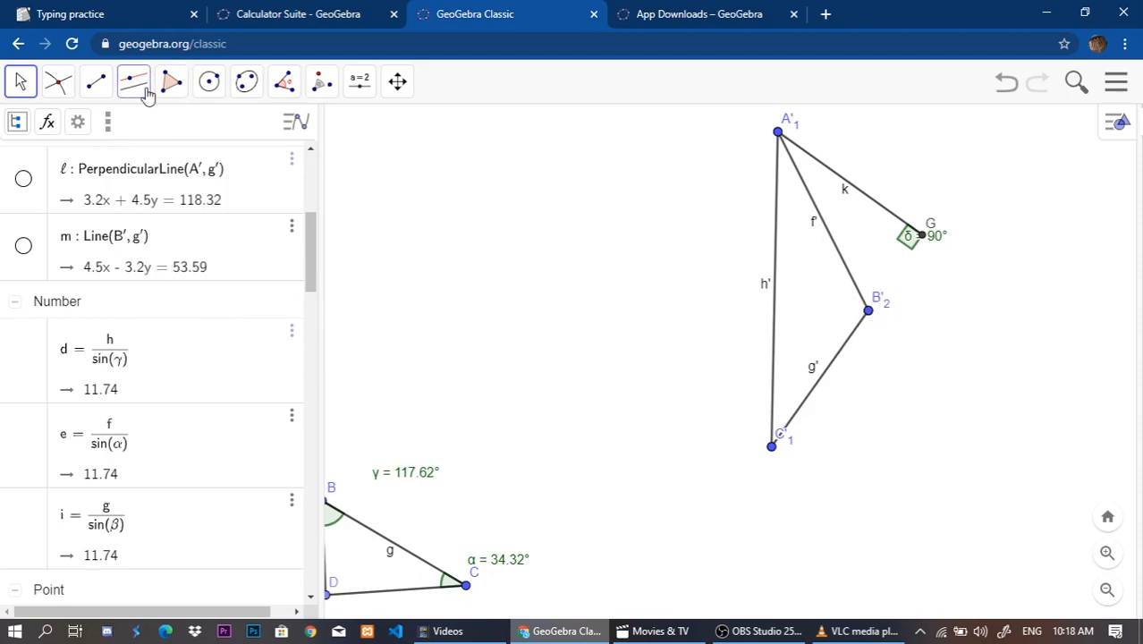
Draw a segment from vertex B'2 to point G to extend the rotated triangle's side g'.
click(96, 81)
click(143, 164)
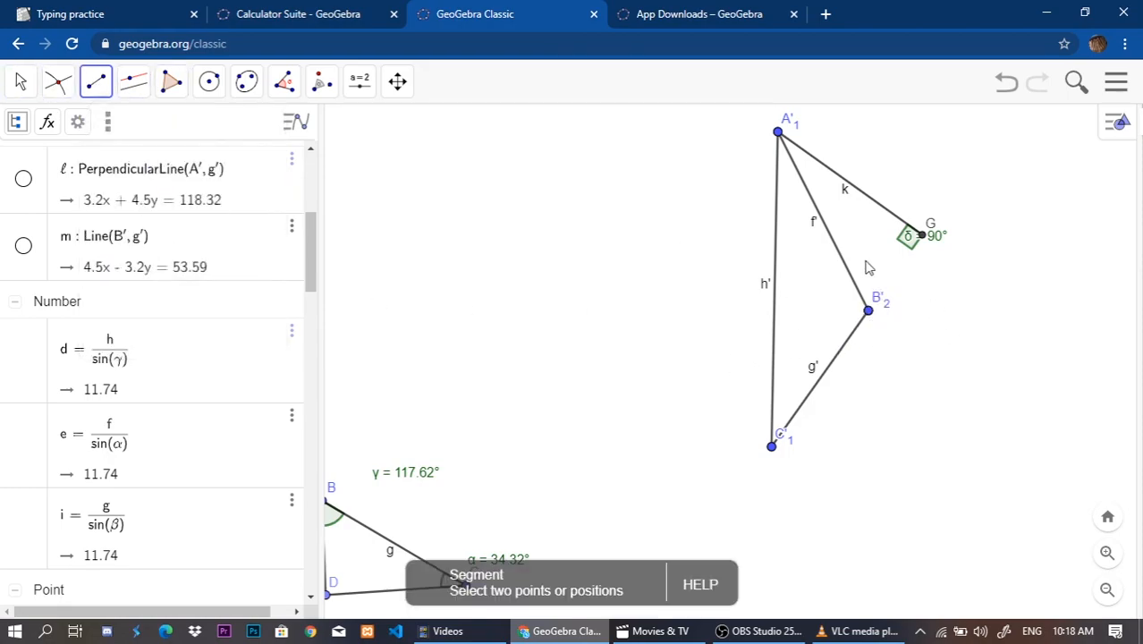
click(867, 310)
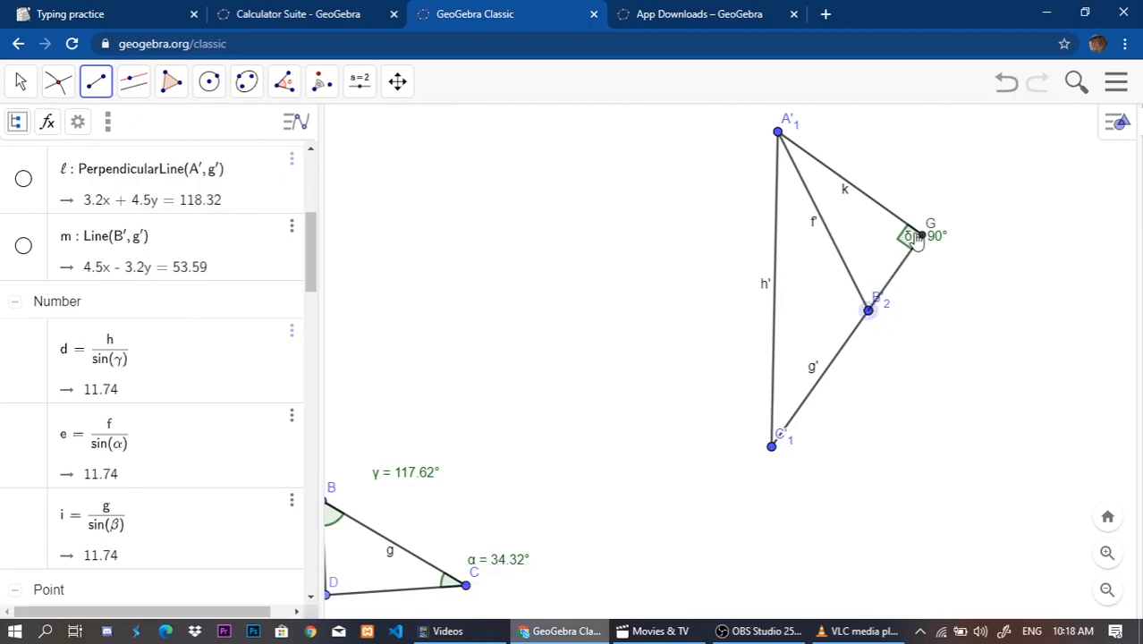
click(923, 237)
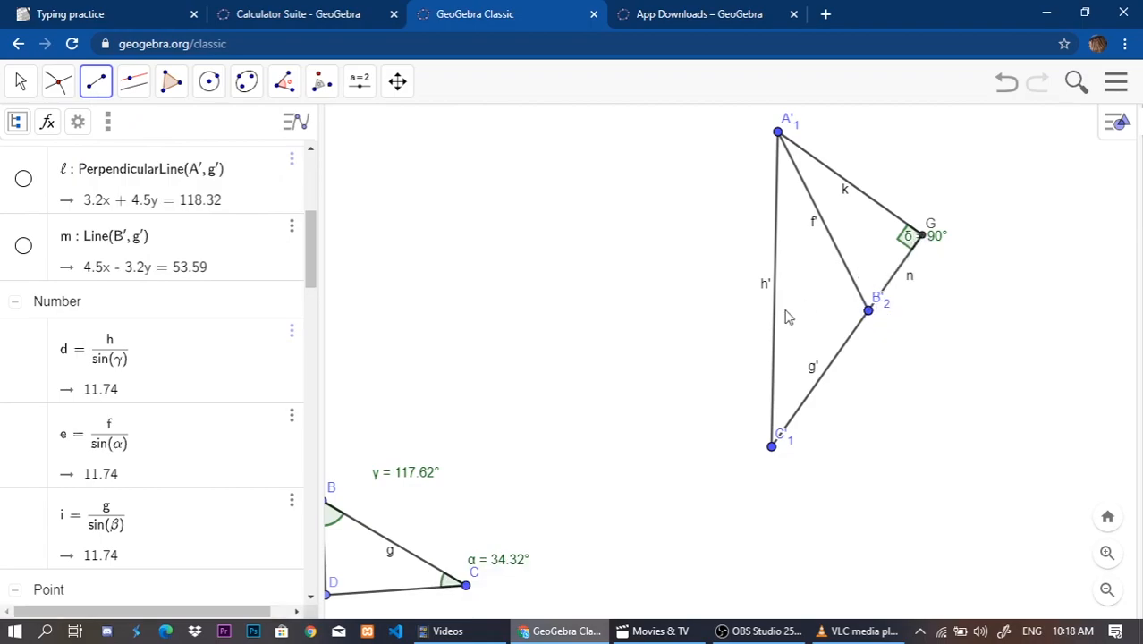
click(21, 81)
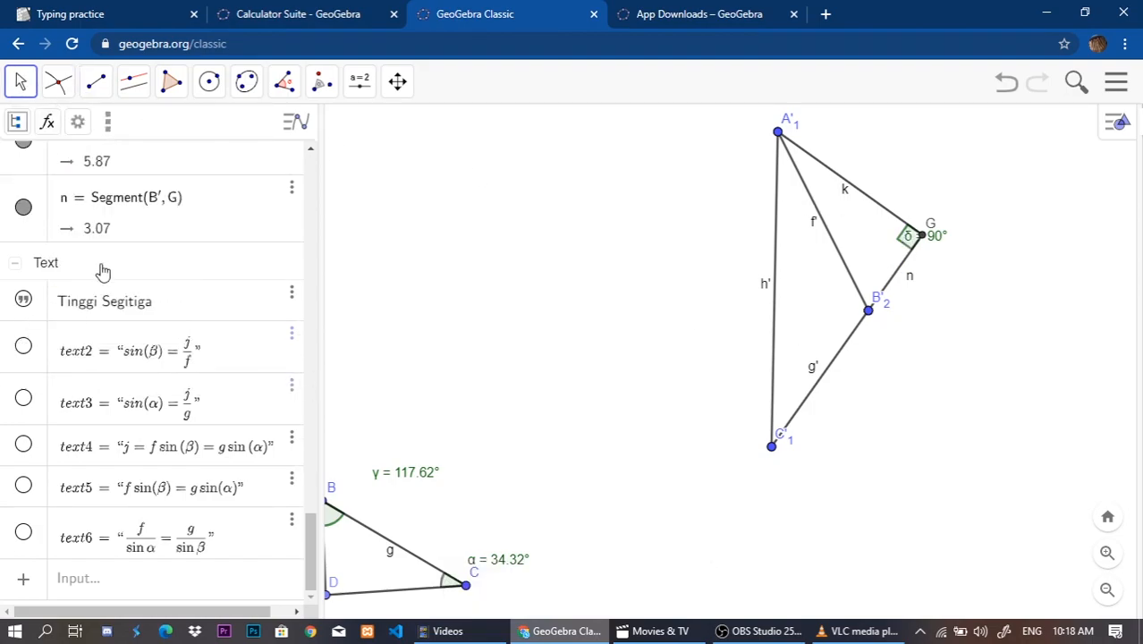
scroll(80, 403, up, 3)
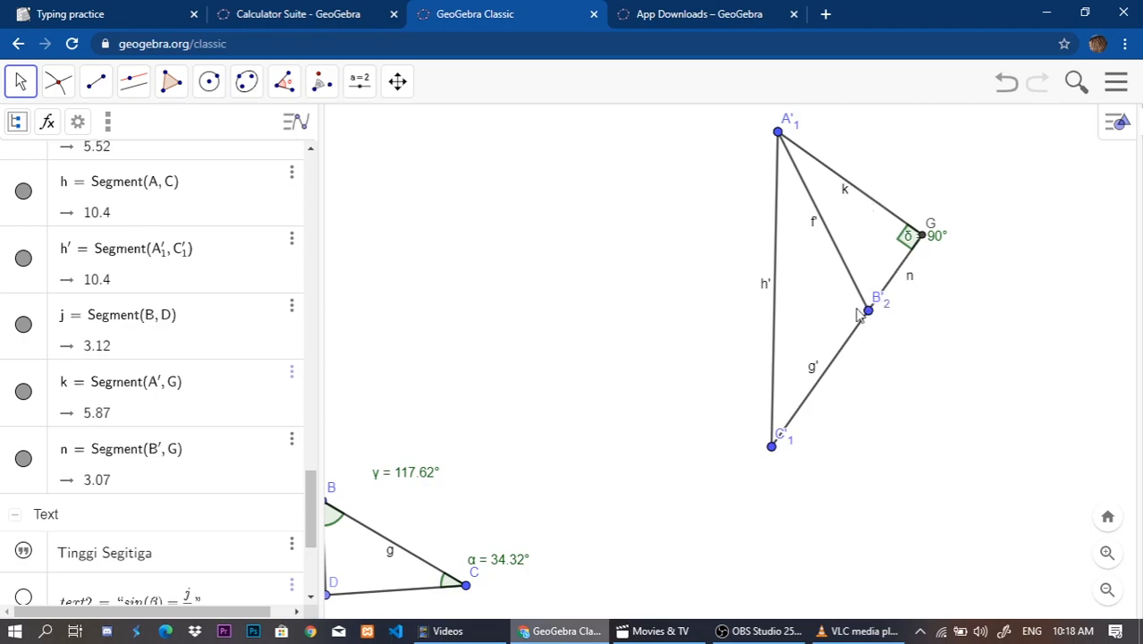
Try to measure the angle at B'2 by picking A'1, B'2 and G in that order, and undo it.
click(284, 81)
click(322, 134)
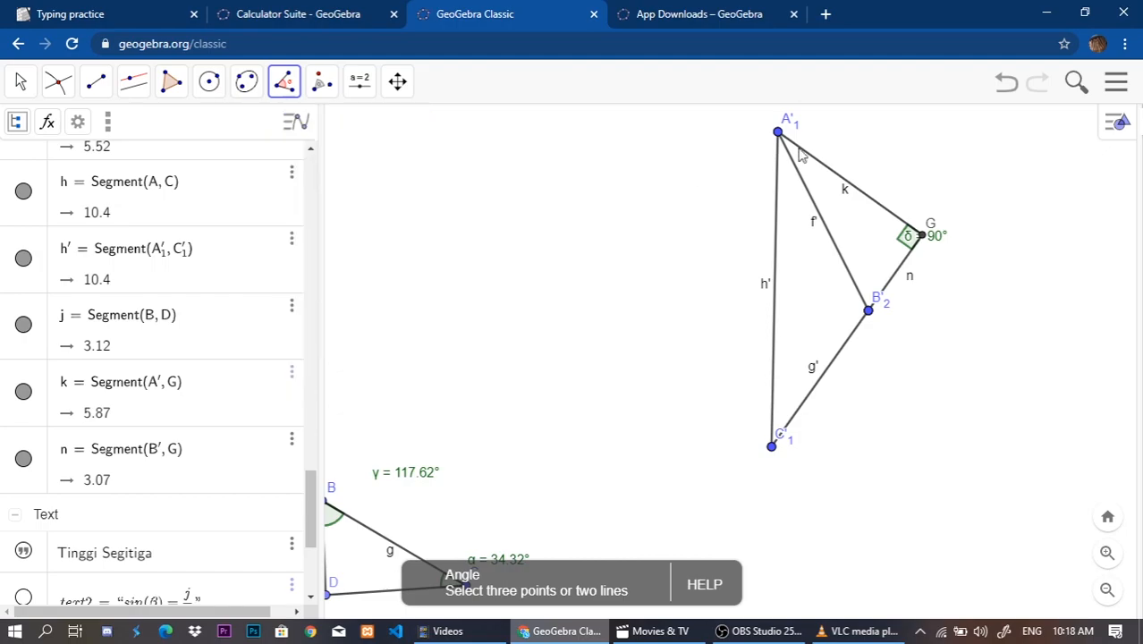
click(778, 134)
click(869, 313)
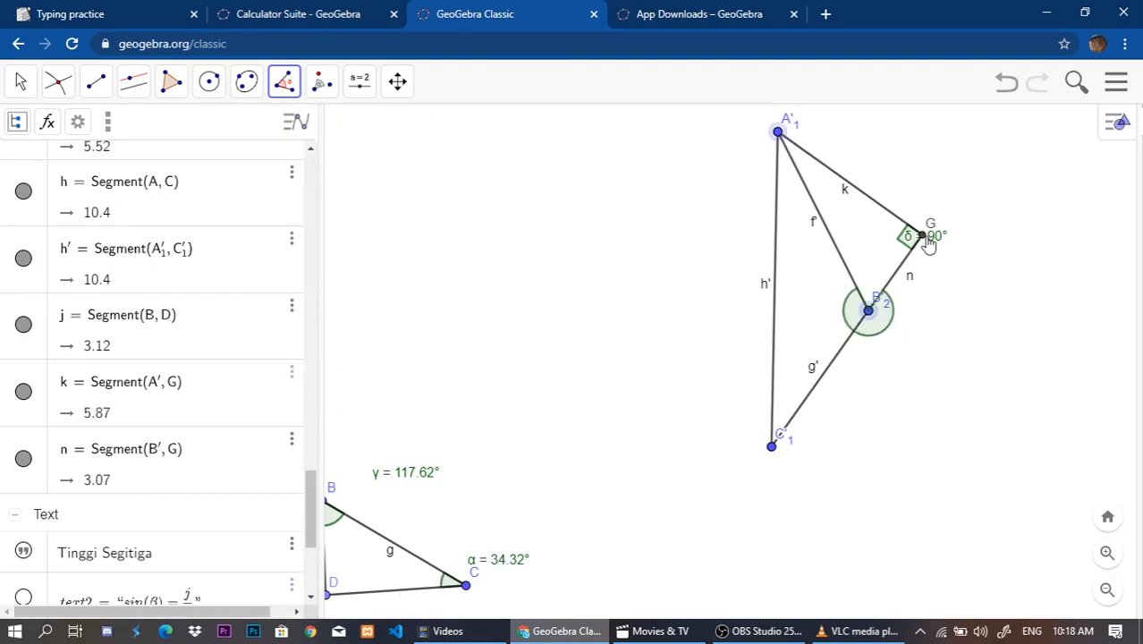
click(922, 236)
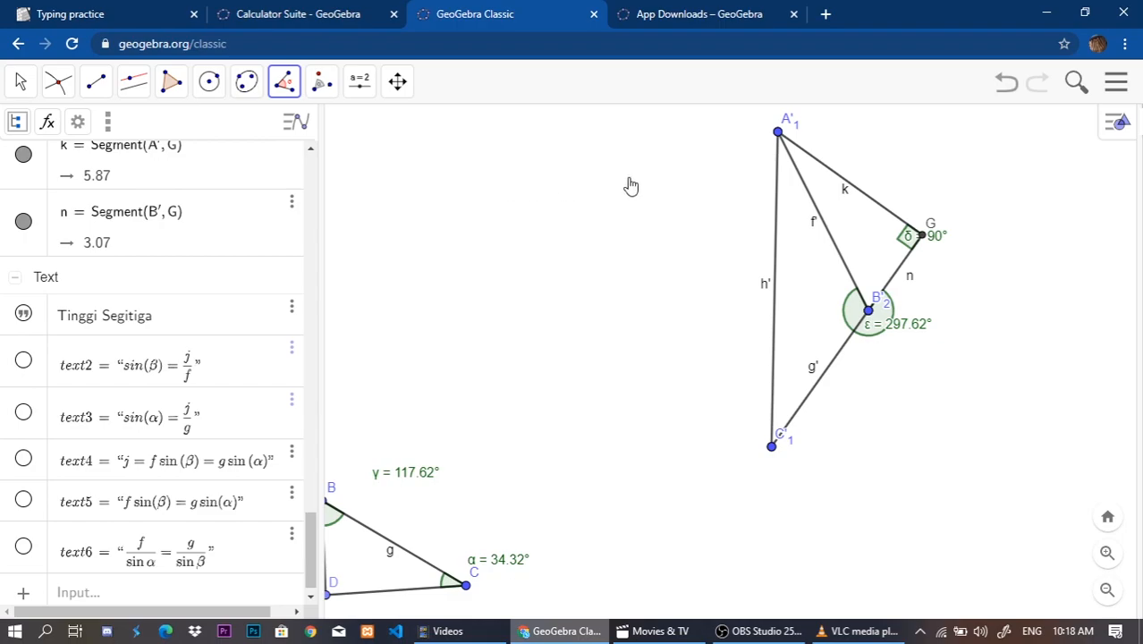
key(ctrl+z)
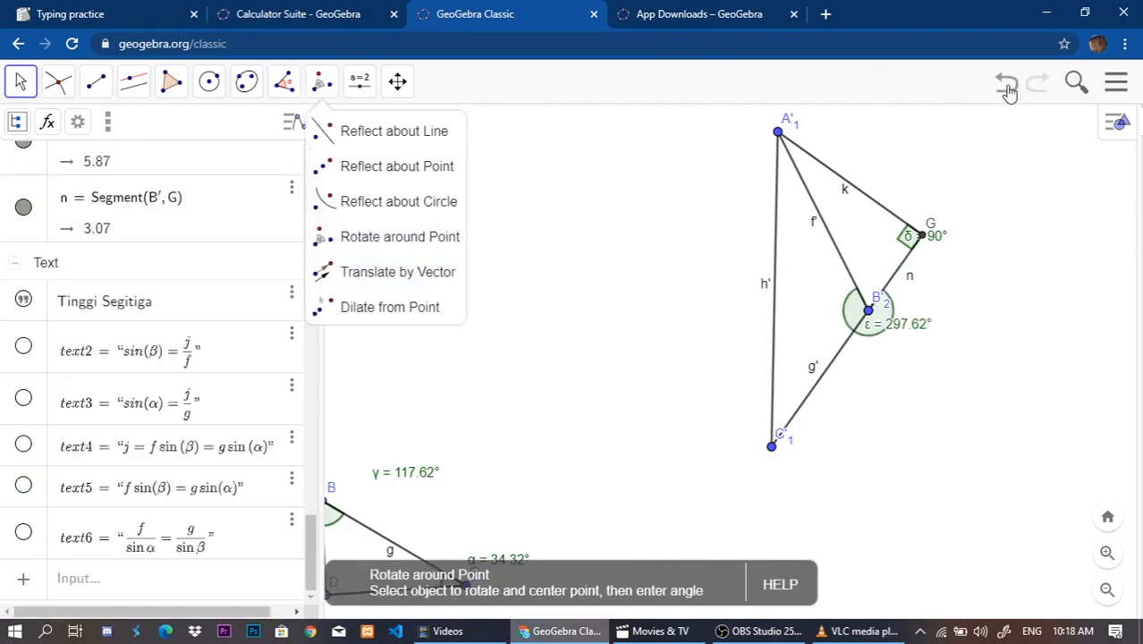
click(1006, 85)
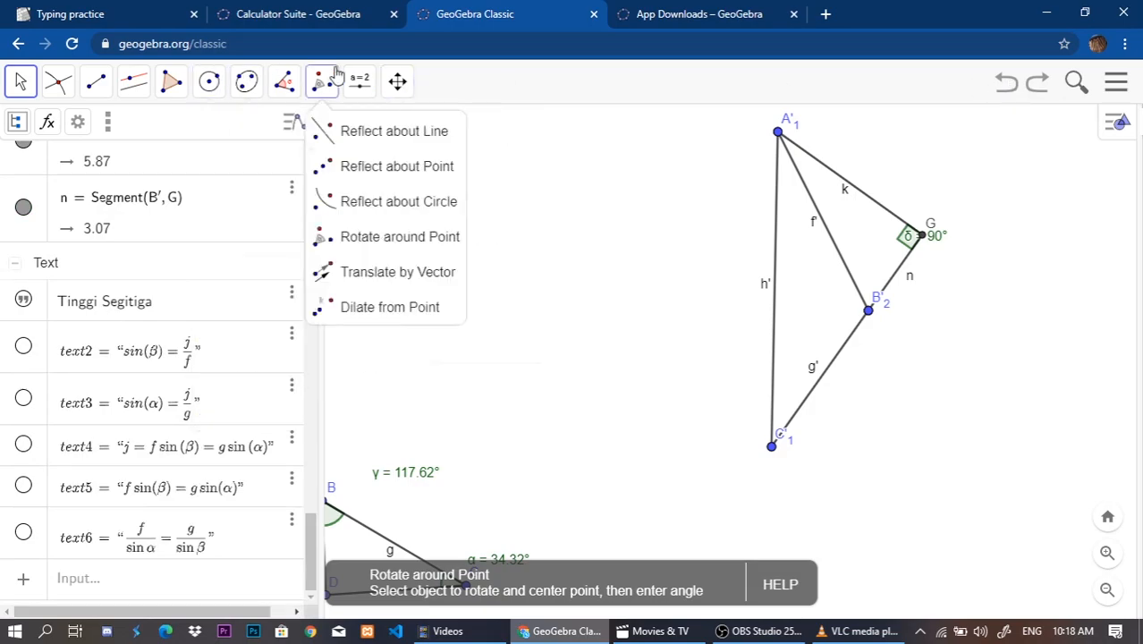
Measure the angle at B'2 between G and A'1, picking G first.
click(284, 82)
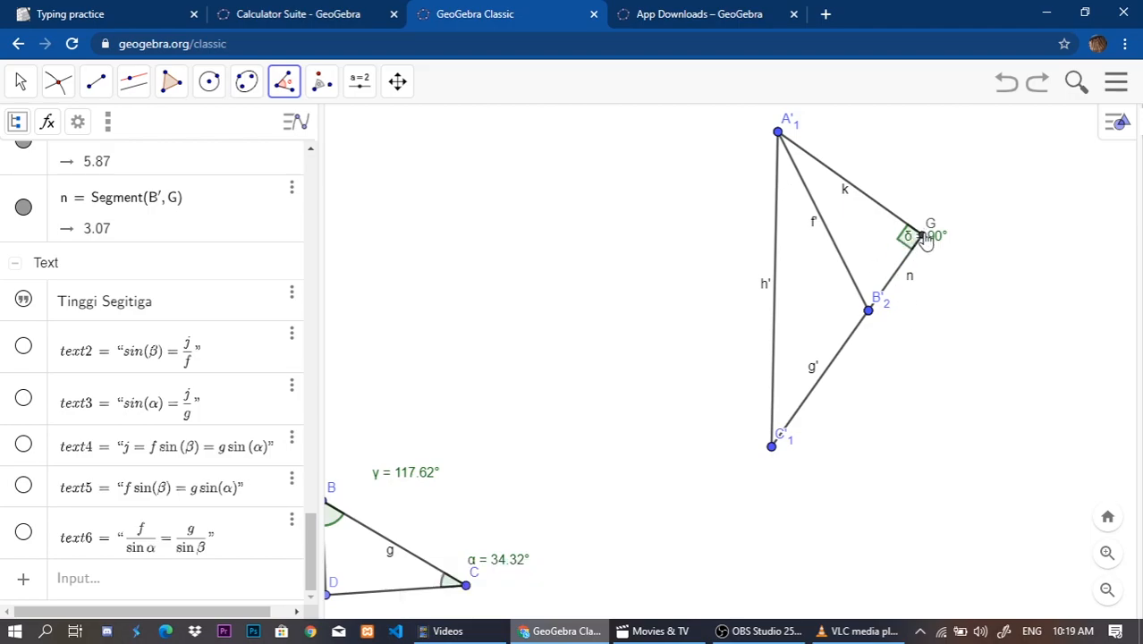
click(867, 308)
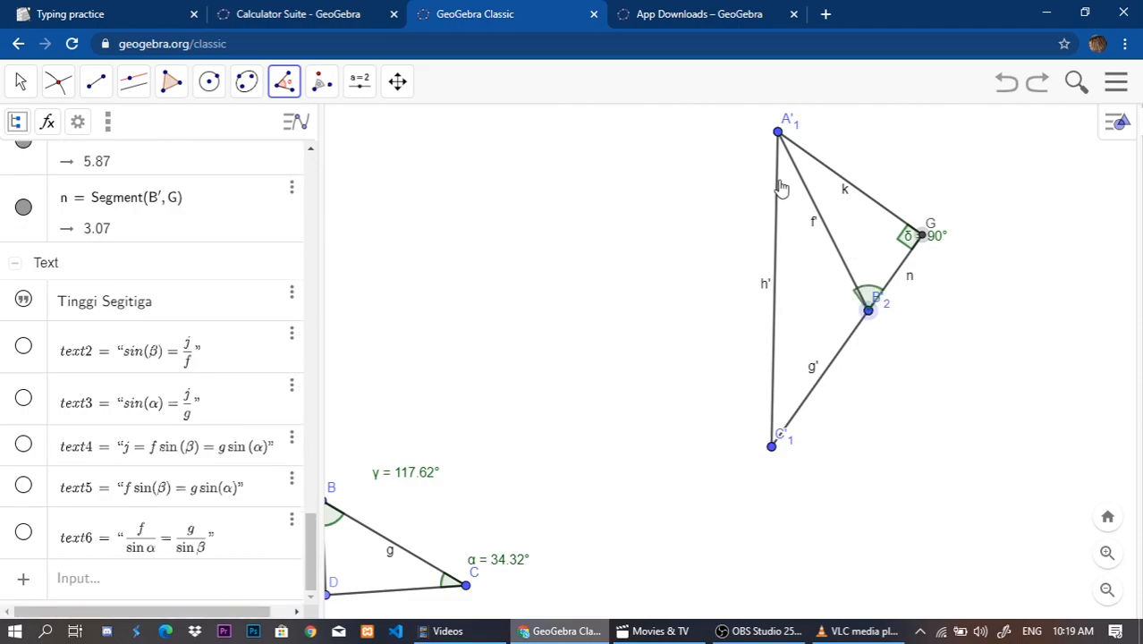
click(778, 132)
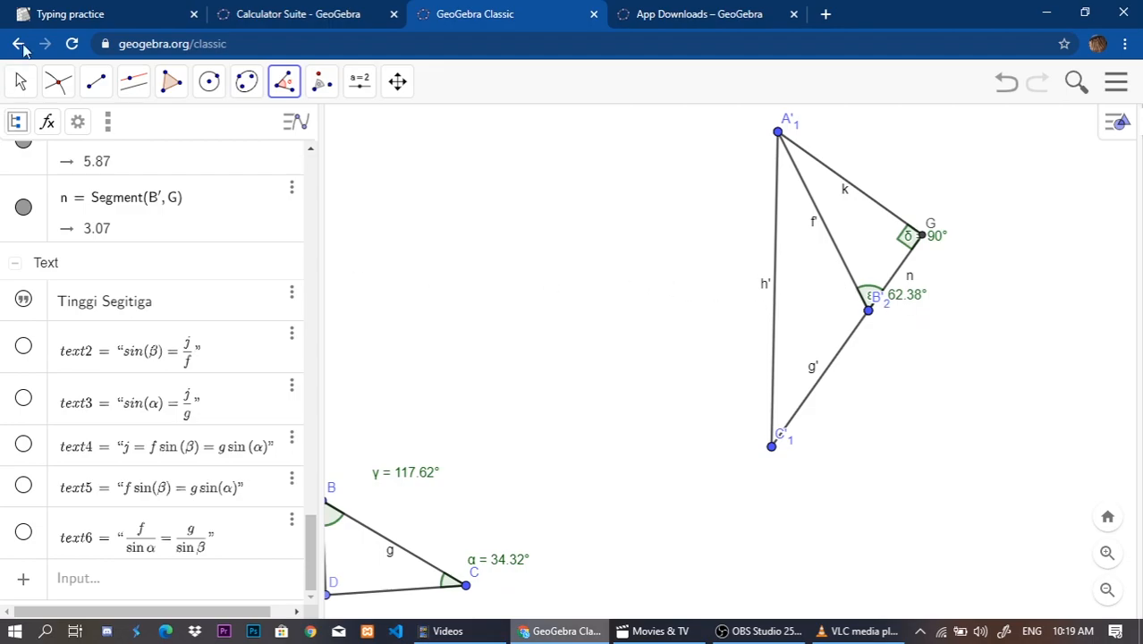
click(11, 75)
Measure the rotated triangle's interior angle at B'2 between vertices A'1 and C'1.
drag(535, 360, 679, 334)
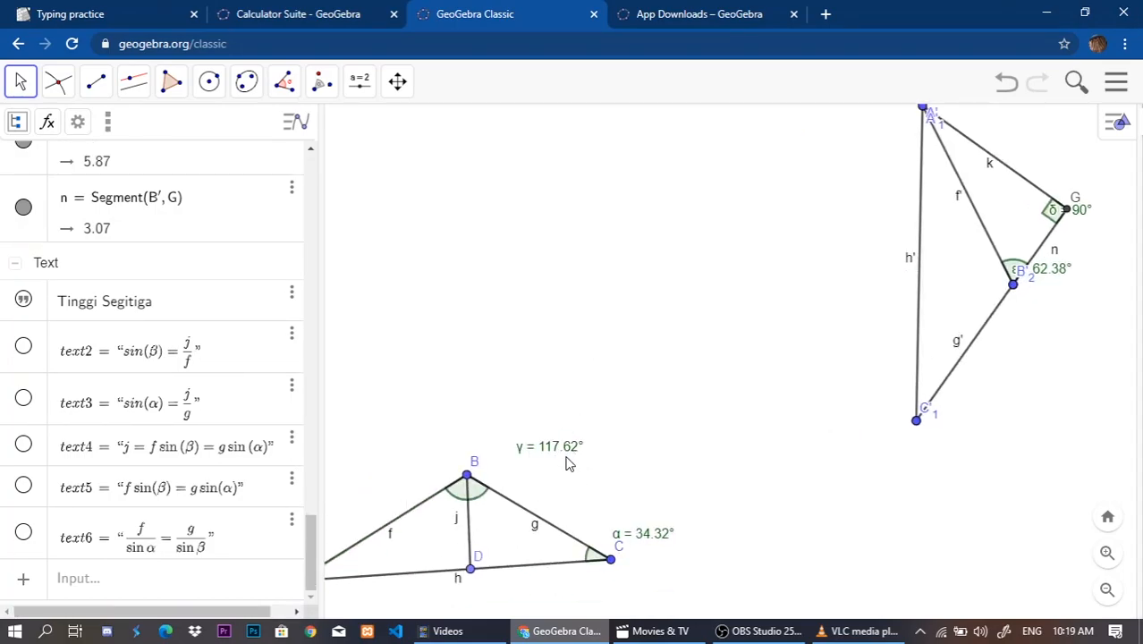
drag(640, 459, 621, 459)
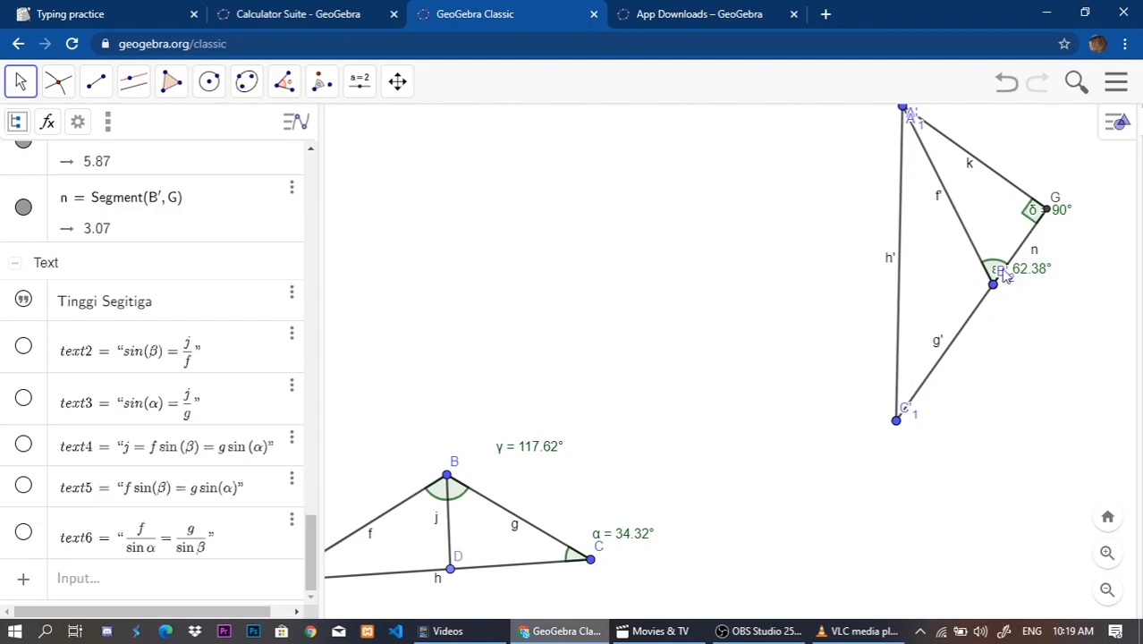
drag(978, 349, 913, 372)
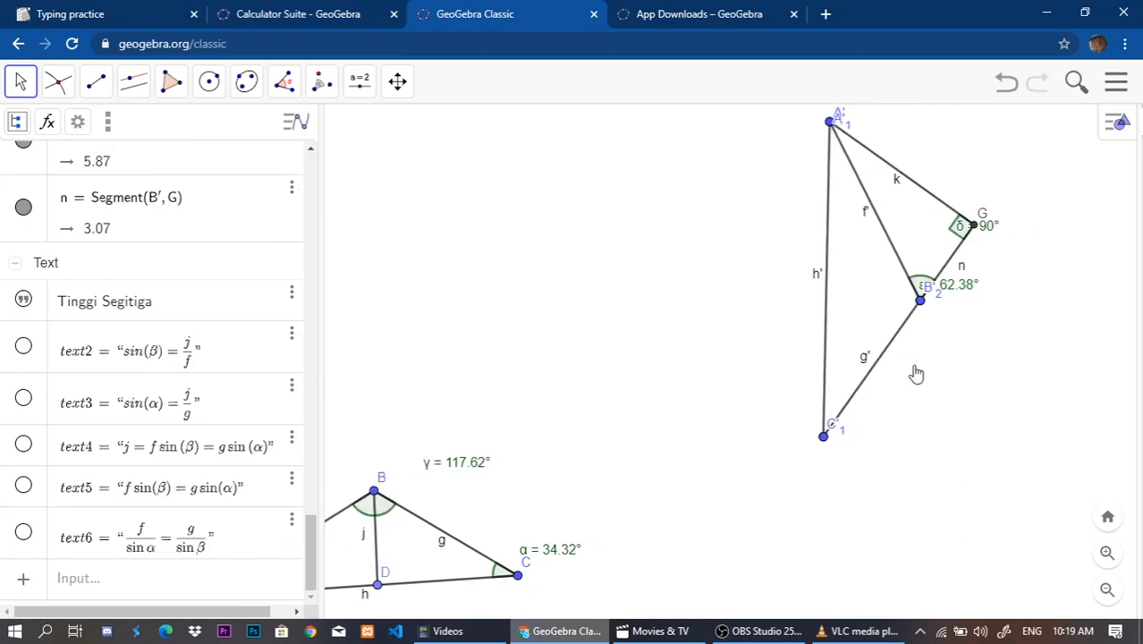
click(286, 82)
click(337, 143)
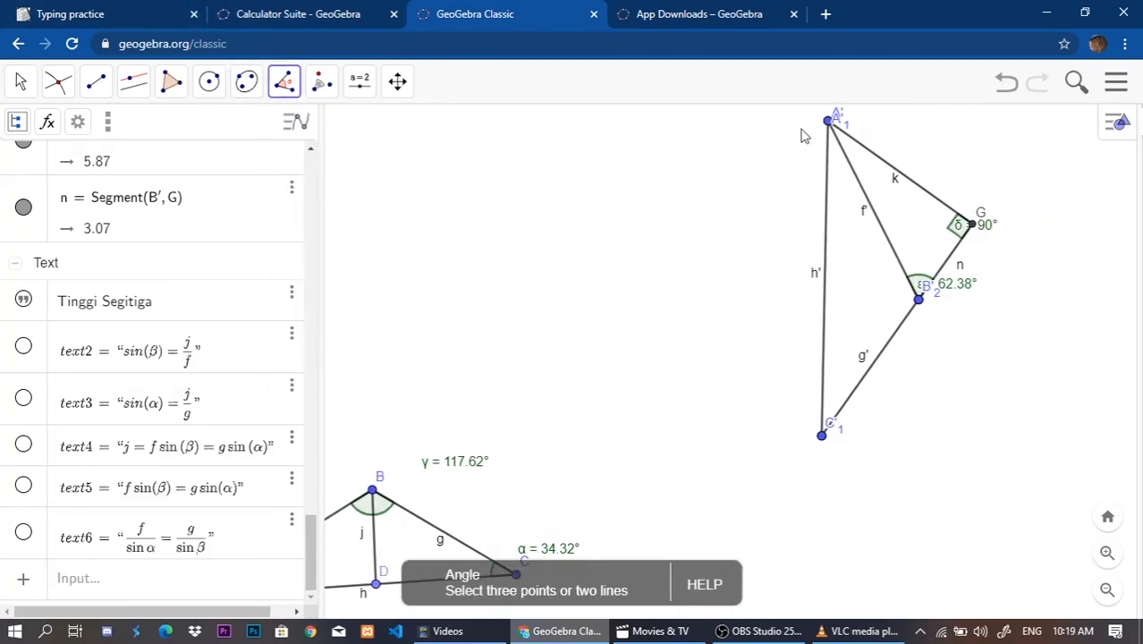
click(829, 122)
click(918, 302)
click(821, 439)
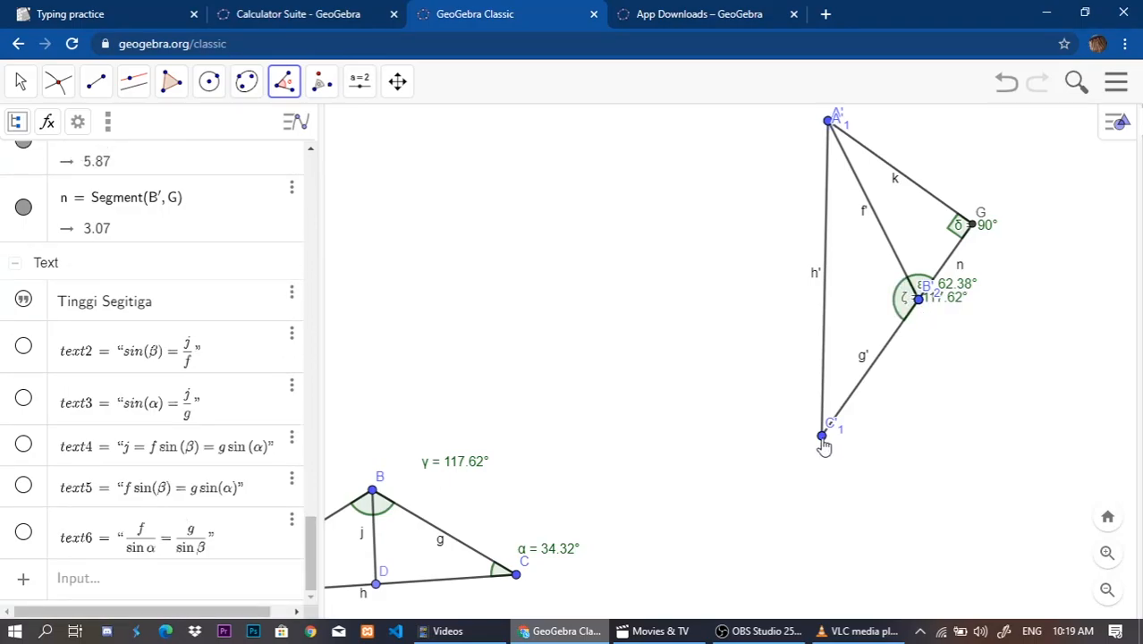
click(10, 79)
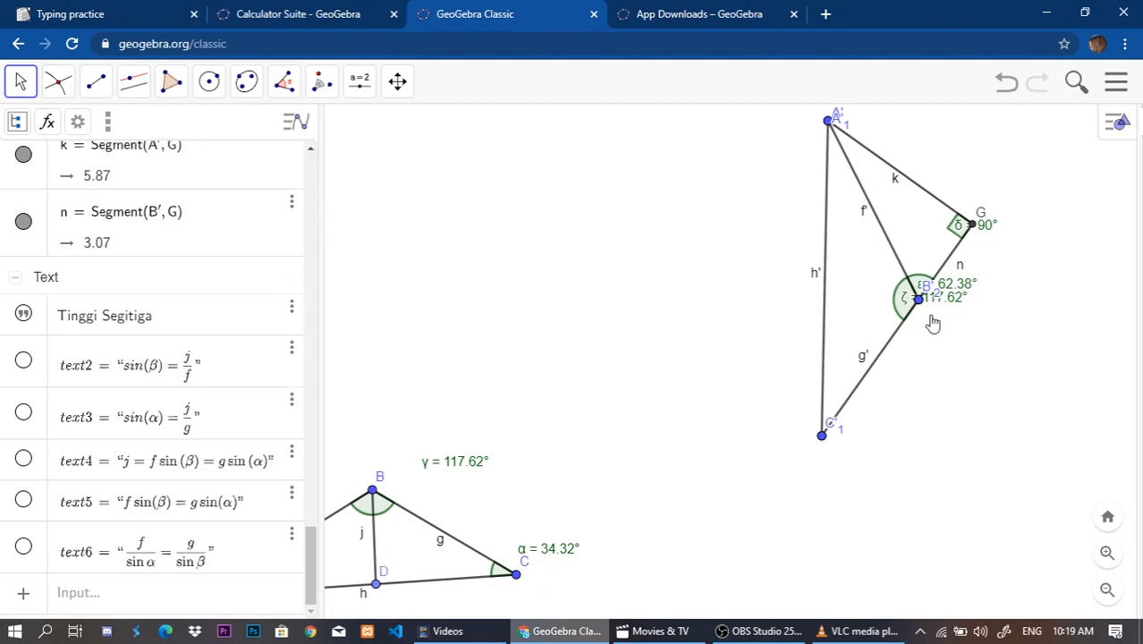
Reposition the ζ and ε angle labels so they sit apart beside vertex B'2.
drag(939, 310, 929, 357)
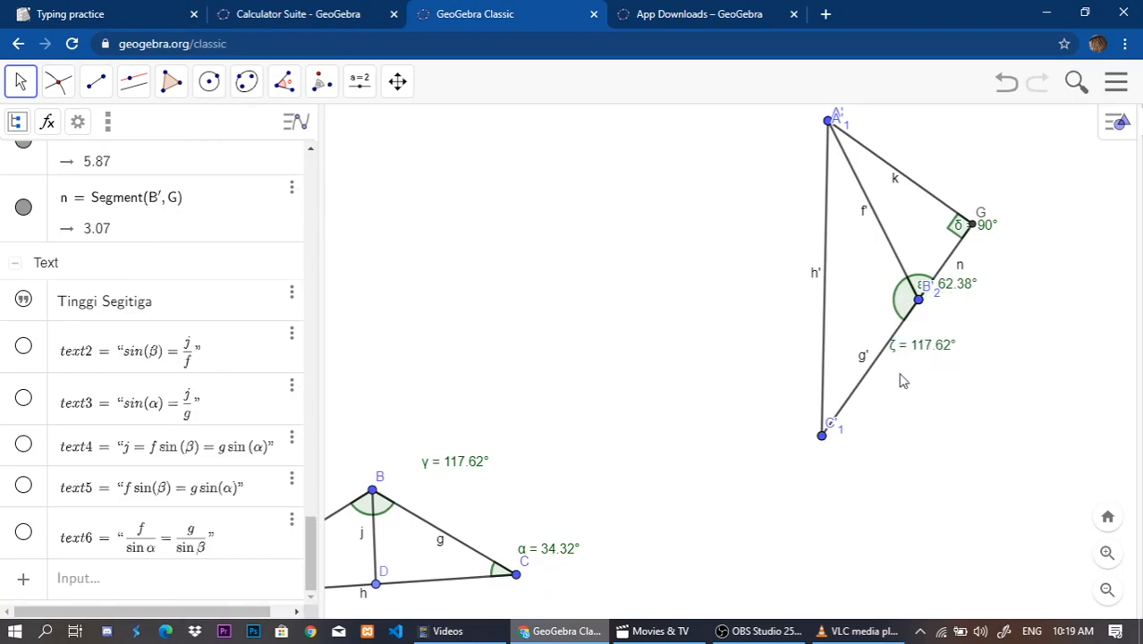
drag(1025, 319, 984, 338)
drag(893, 304, 941, 344)
drag(766, 433, 859, 371)
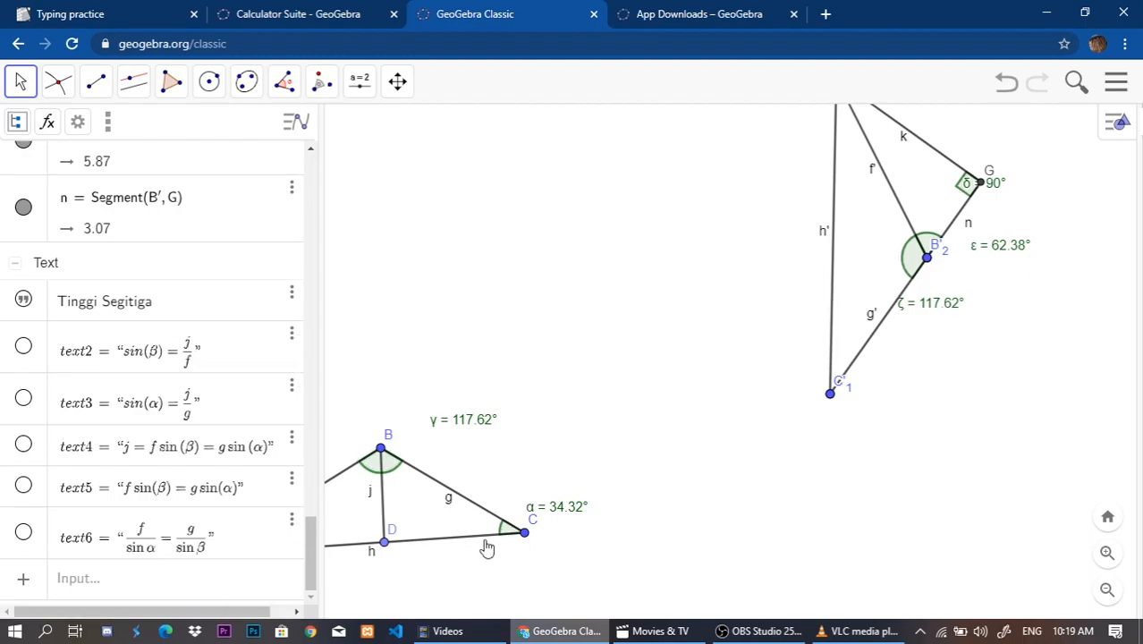
drag(1017, 306, 987, 369)
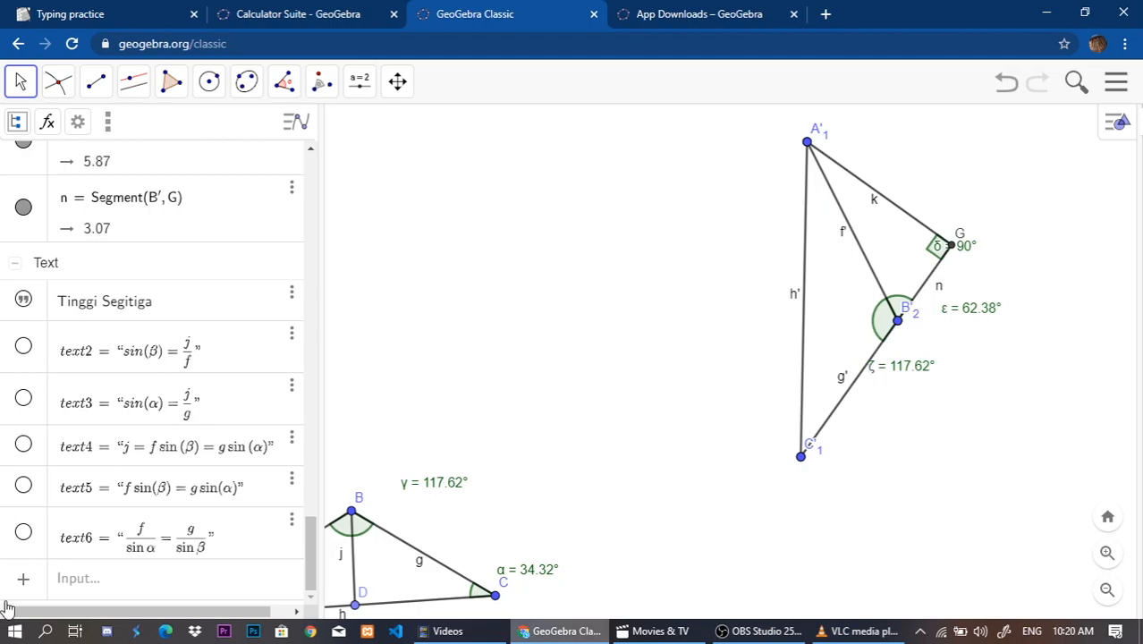
Add a text object reading 180°-γ to the drawing.
click(23, 578)
click(52, 540)
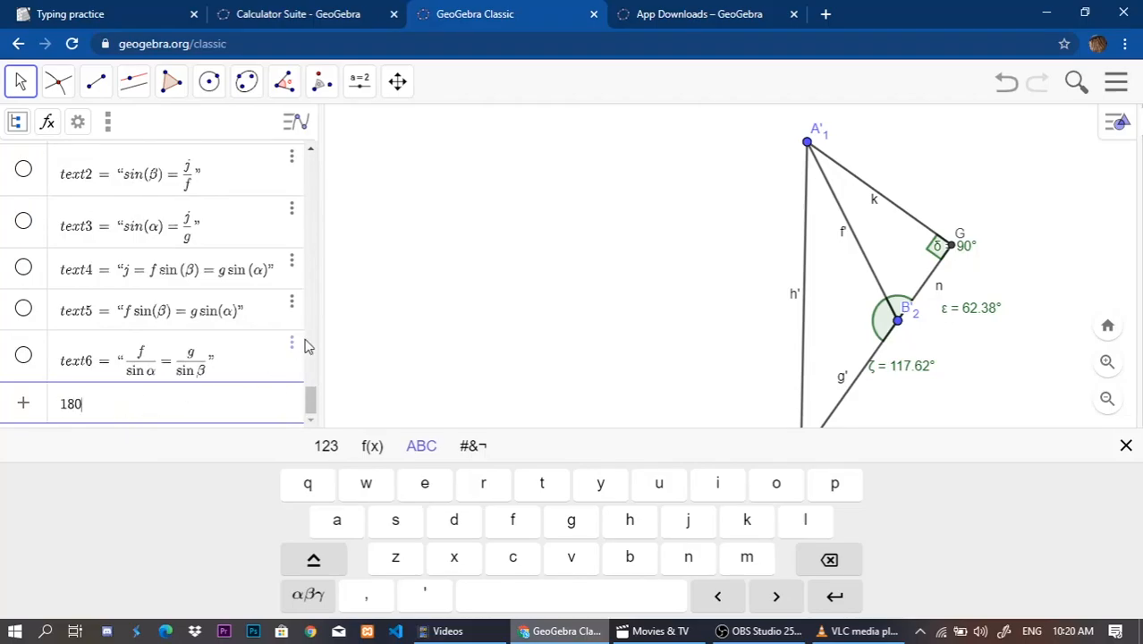
click(376, 447)
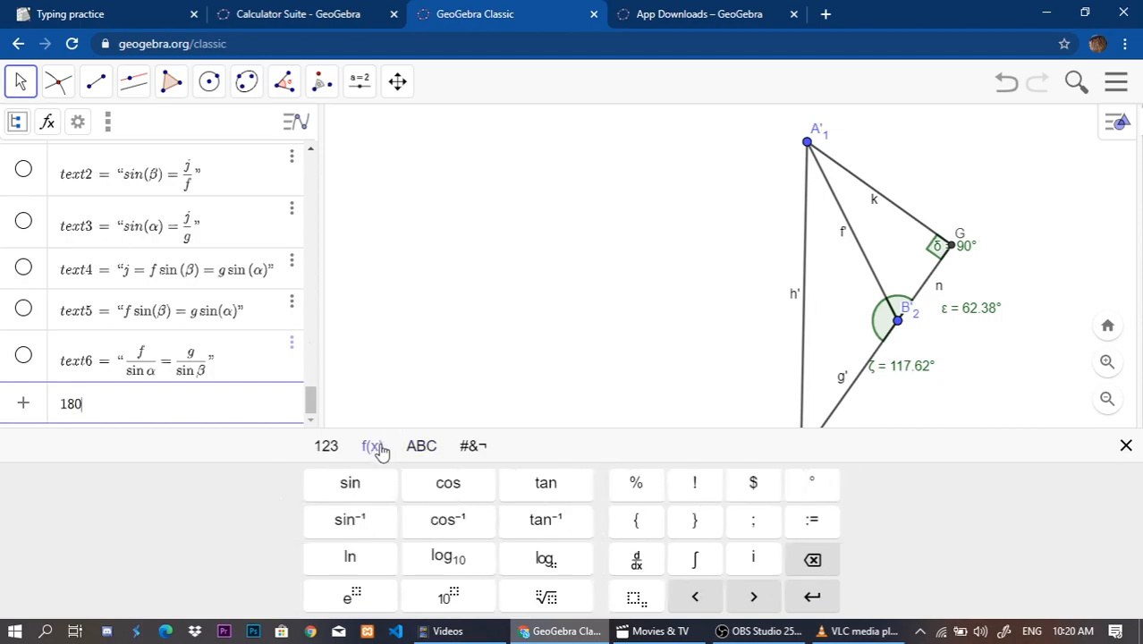
click(814, 488)
click(421, 446)
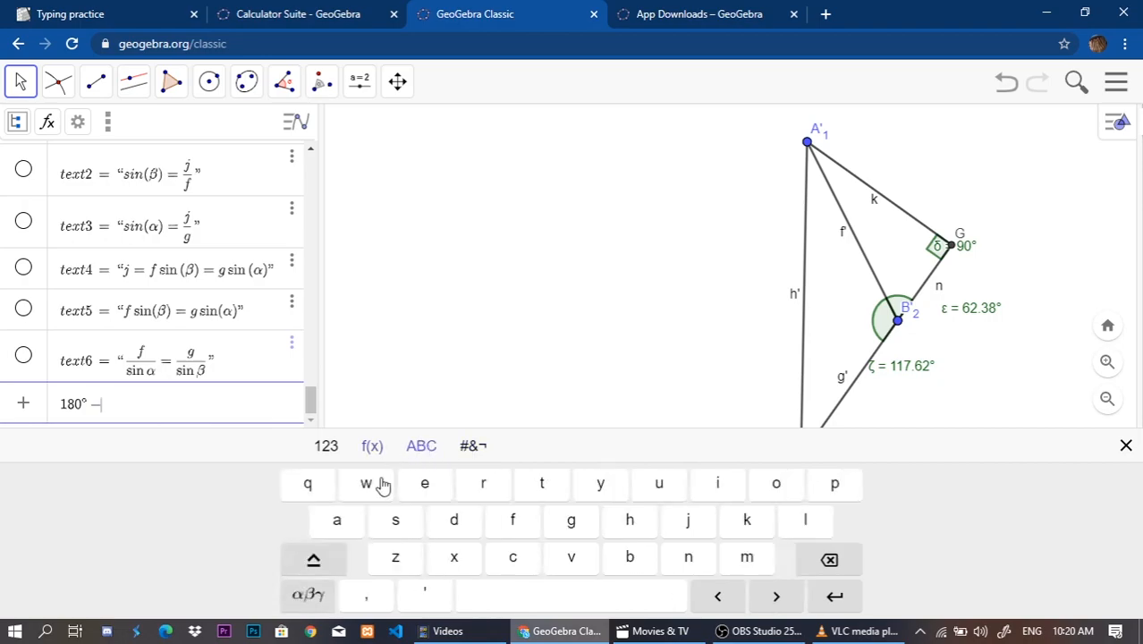
click(309, 606)
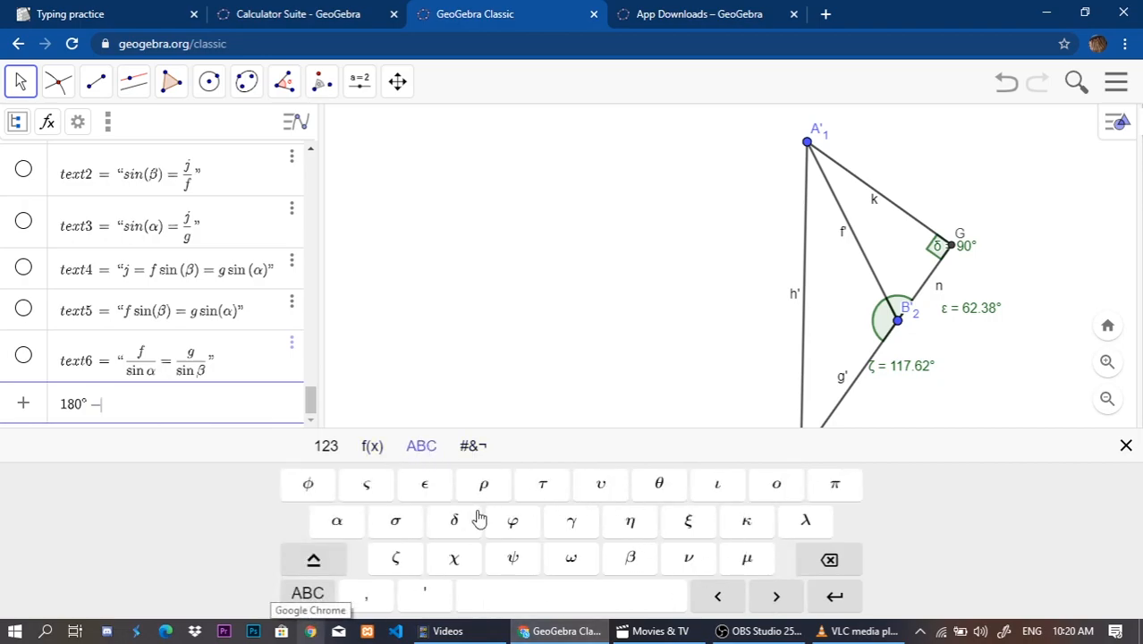
click(577, 521)
key(Return)
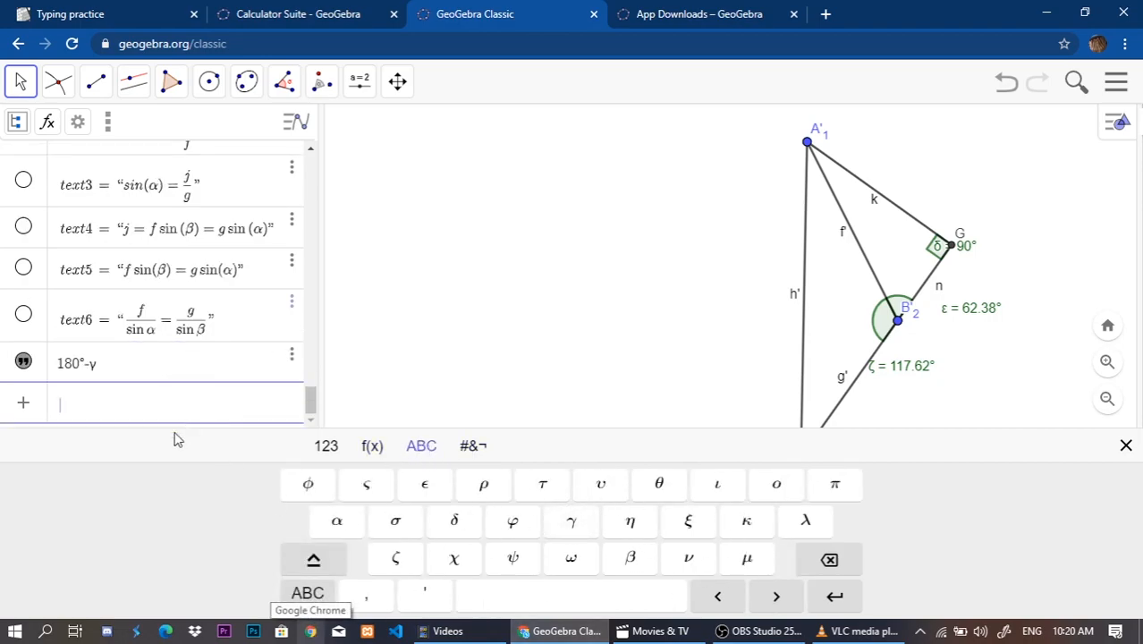
Show the 180°-γ text in the drawing and format it as a bold LaTeX formula.
click(23, 363)
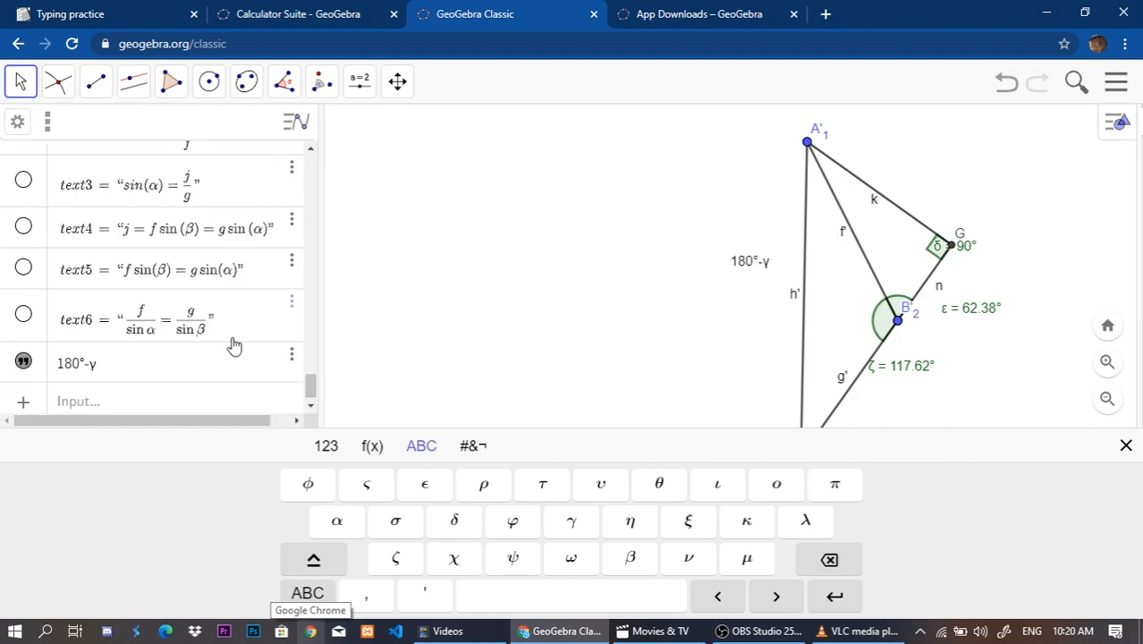
click(742, 268)
double_click(750, 261)
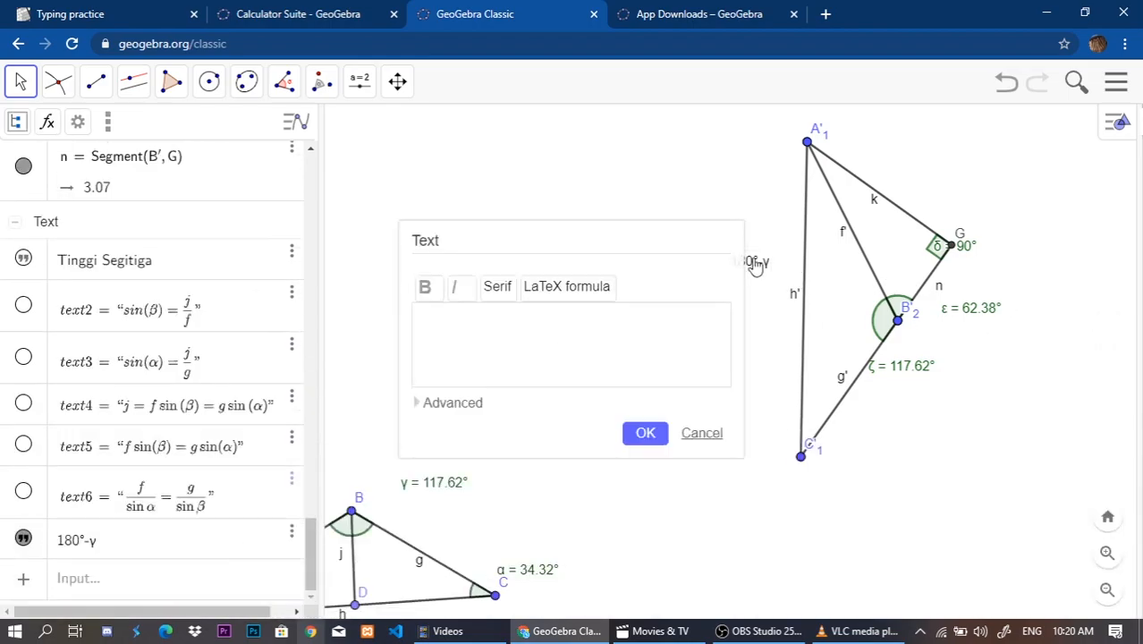
click(572, 288)
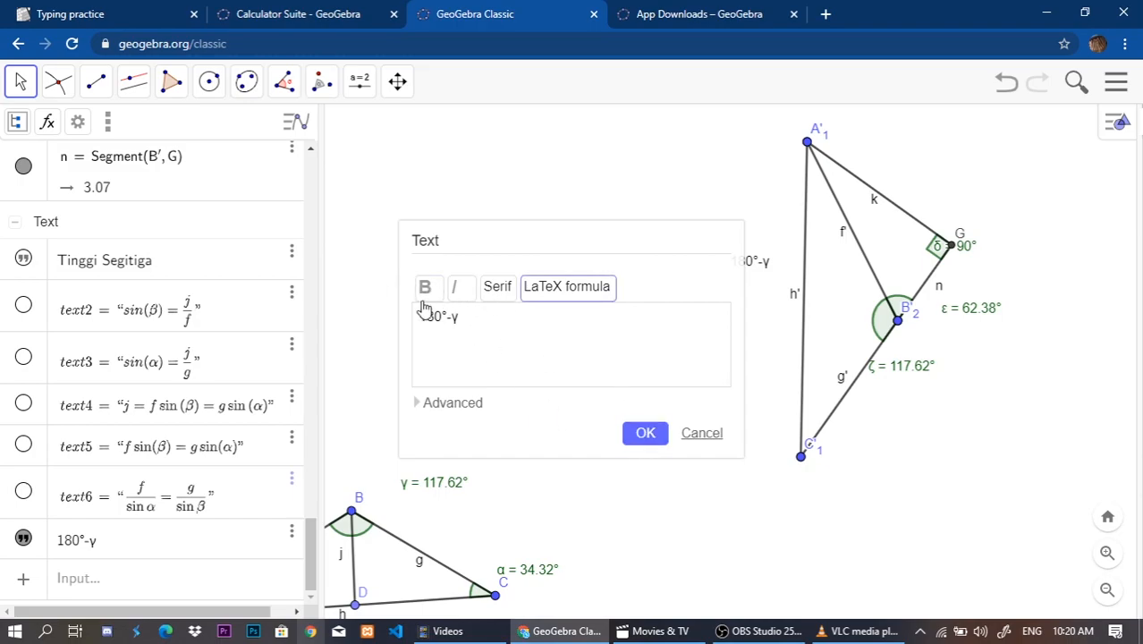
click(658, 435)
Move the 180°-γ text beside the ε angle label near B'2 and hide the ζ angle.
drag(765, 288, 722, 291)
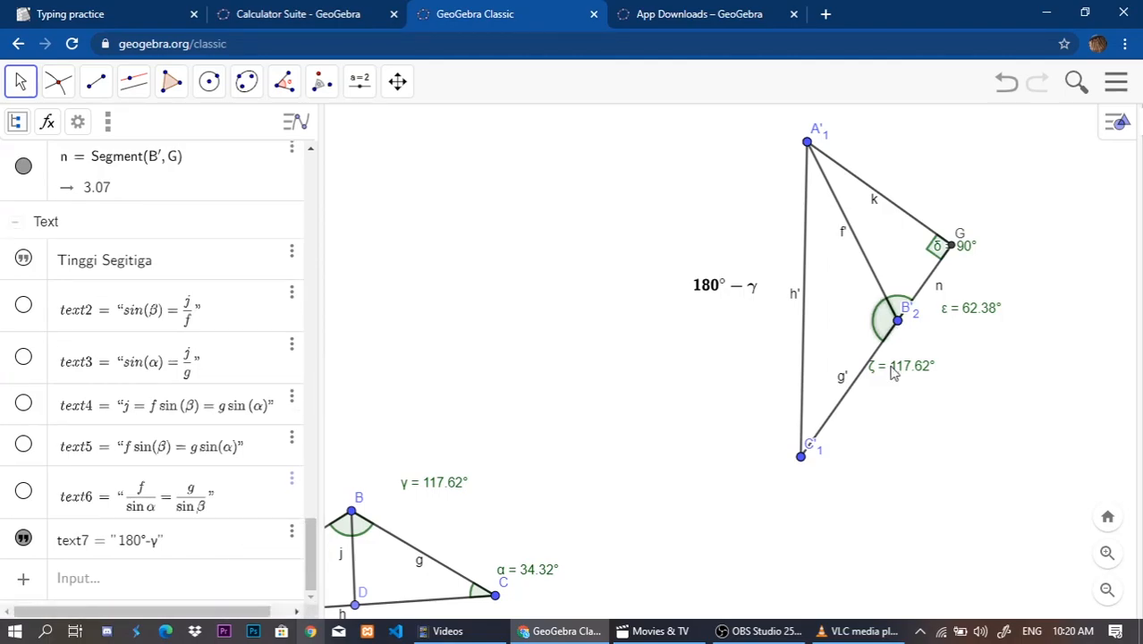
drag(720, 284, 1042, 322)
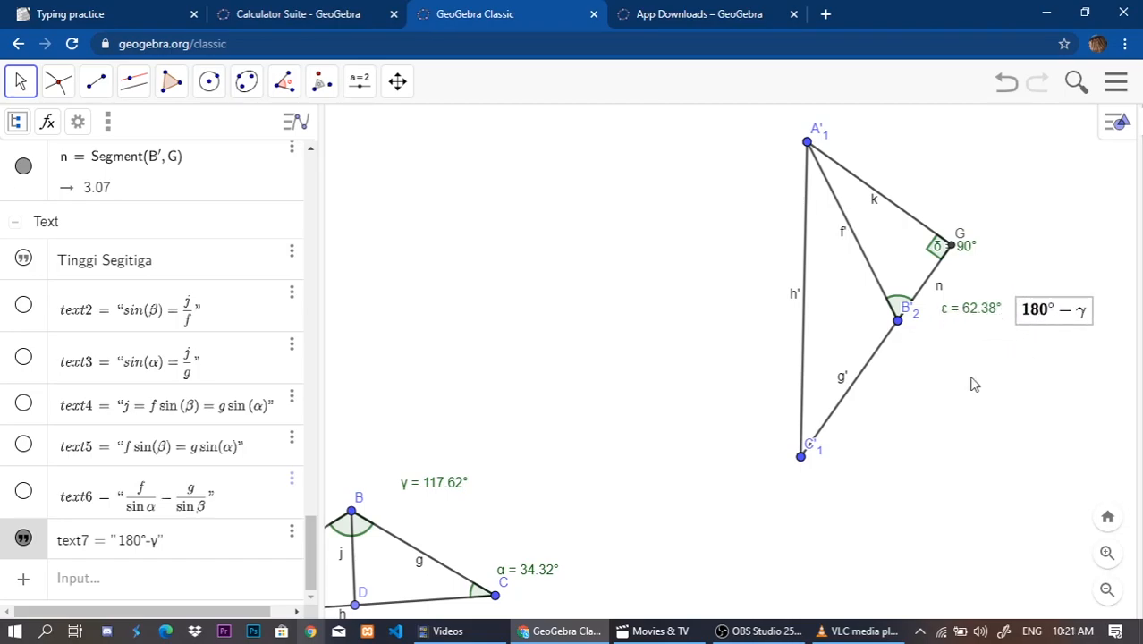
click(653, 375)
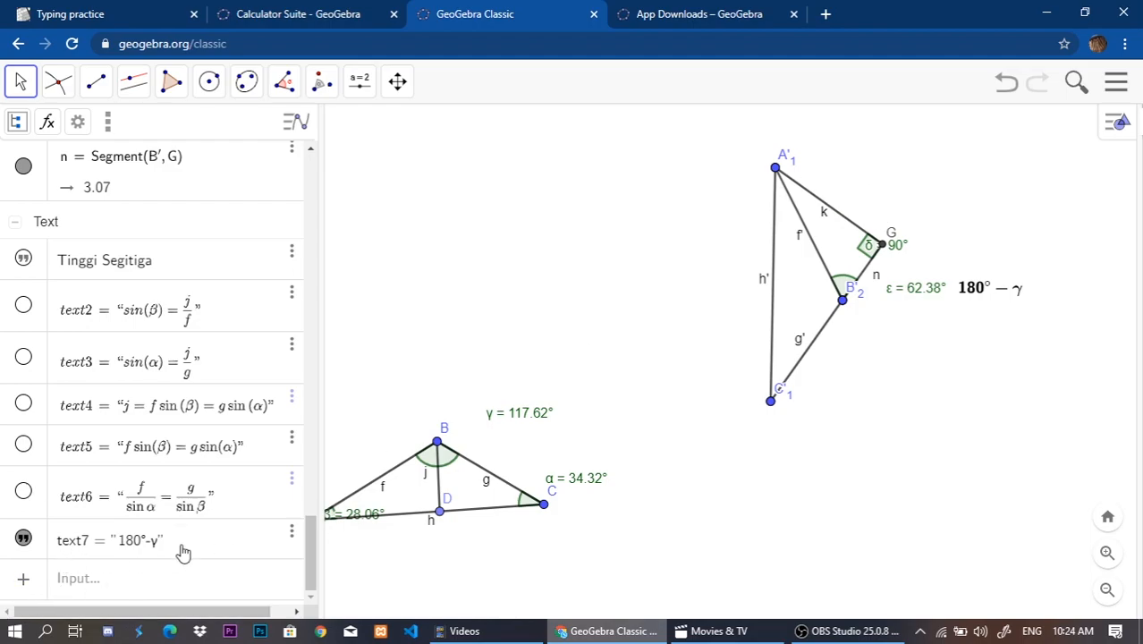
Add a text object reading \sin(\alpha)=\frac{k}{h'}.
click(101, 583)
click(28, 411)
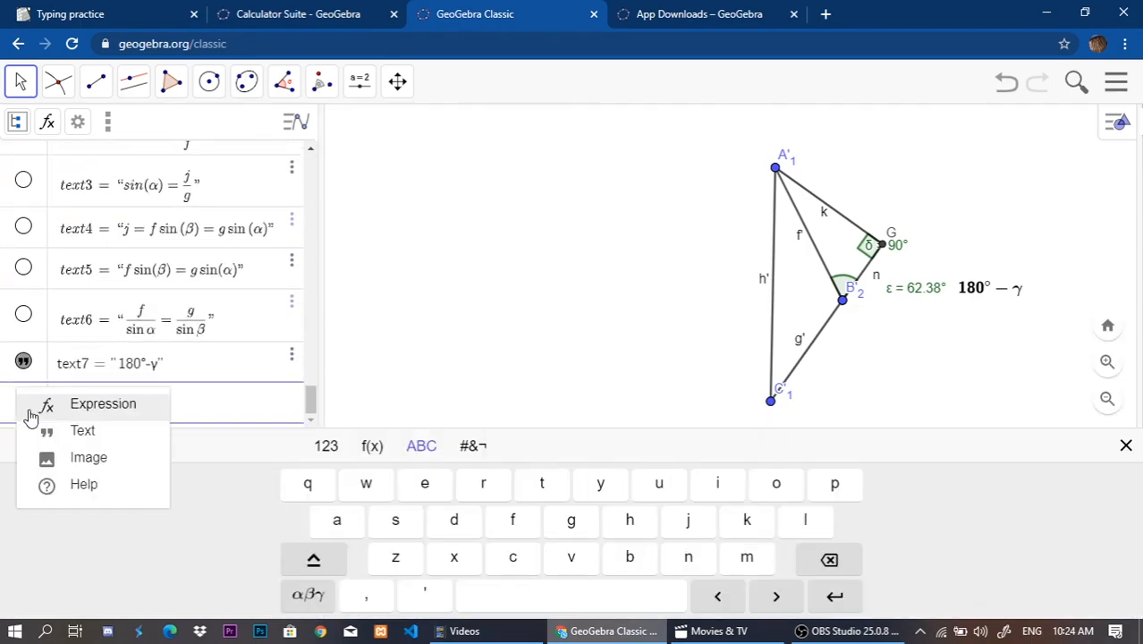
click(83, 432)
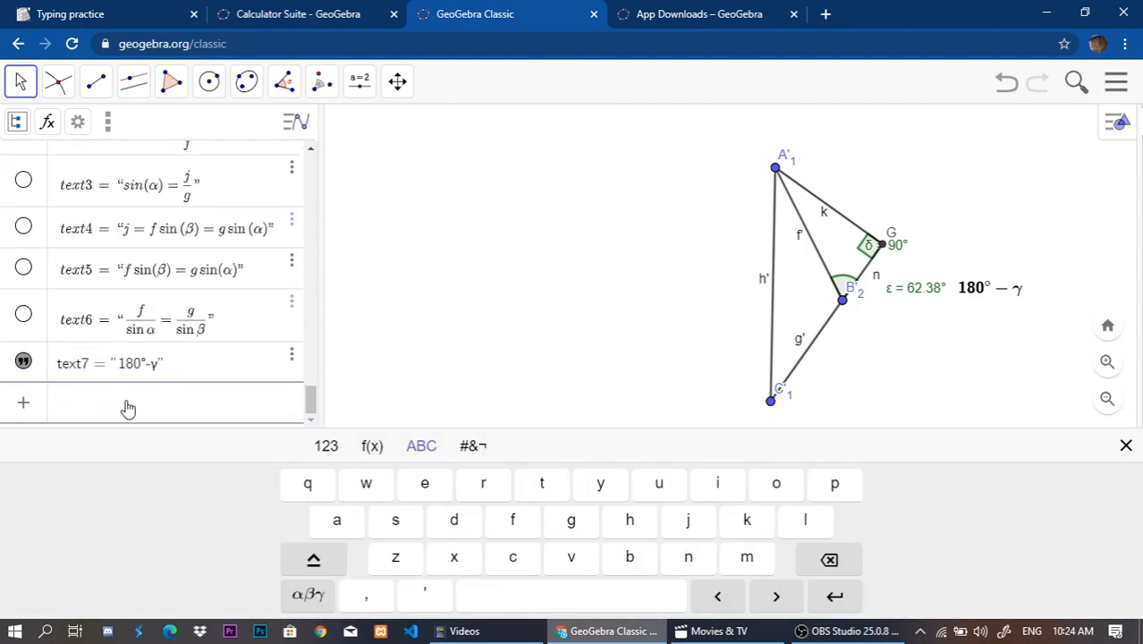
text(\sin()
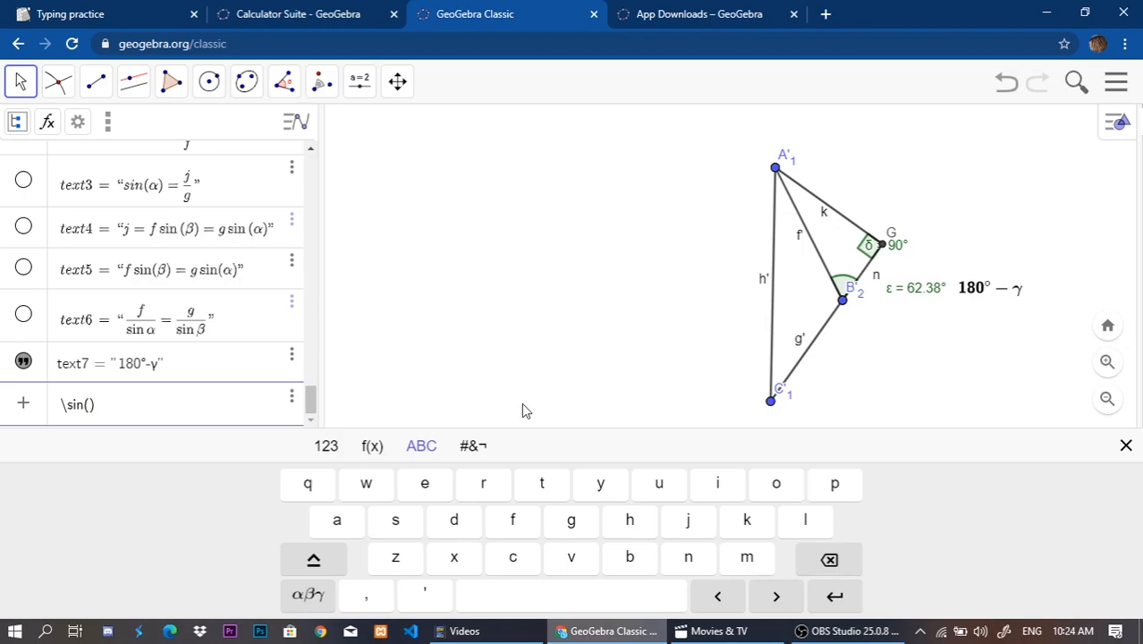
text(\alpaha)
text({ }{h')
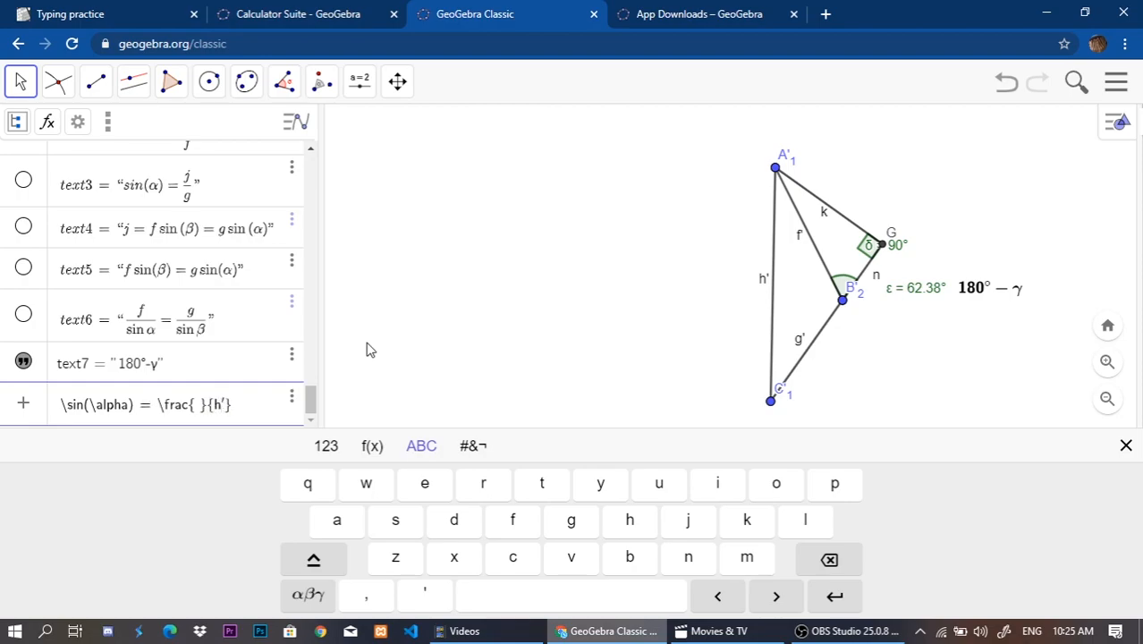
key(Left)
key(Left)
key(BackSpace)
text(k)
key(Return)
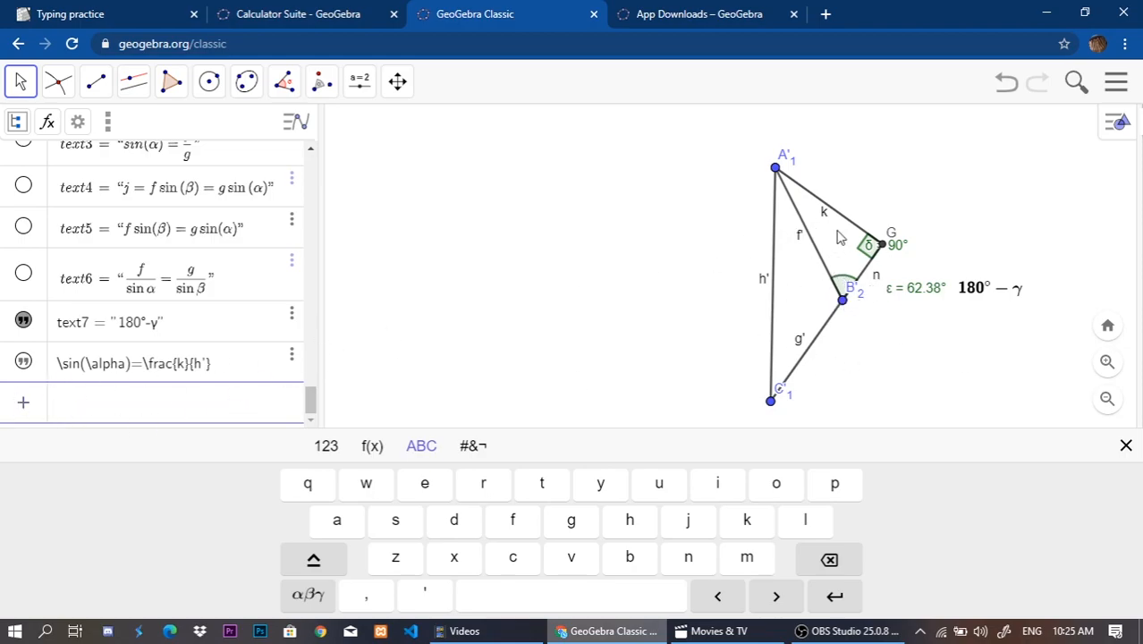
Add a text object reading \sin(180\deg-\gamma)=\frac{k}{f'}.
click(31, 404)
click(90, 434)
text(\sin(180)
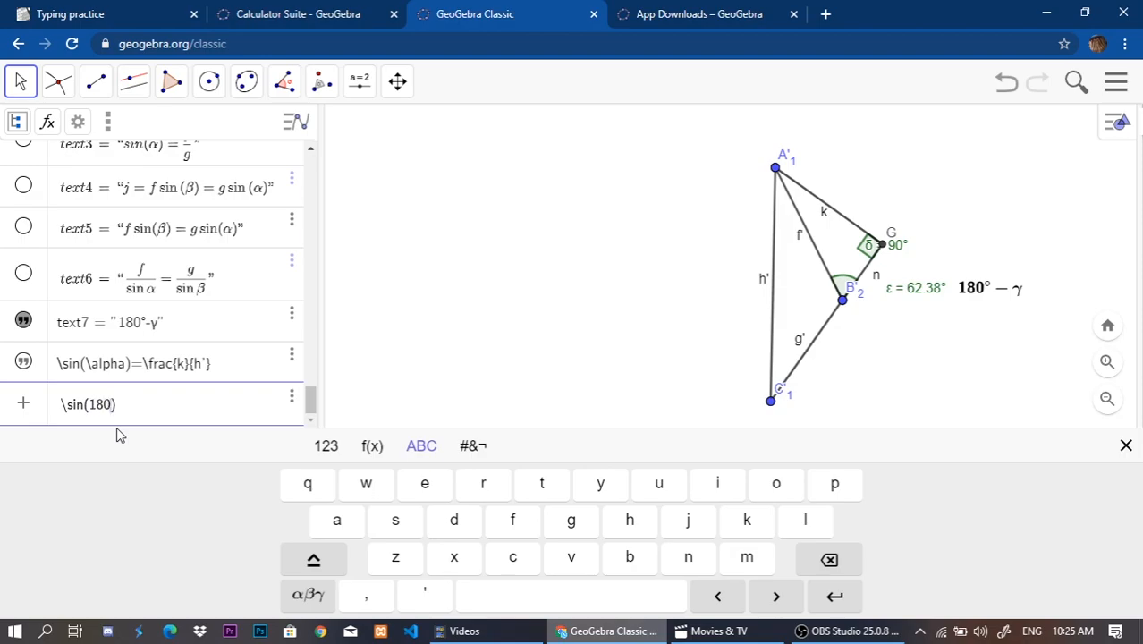
text(-)
text(\gamma)
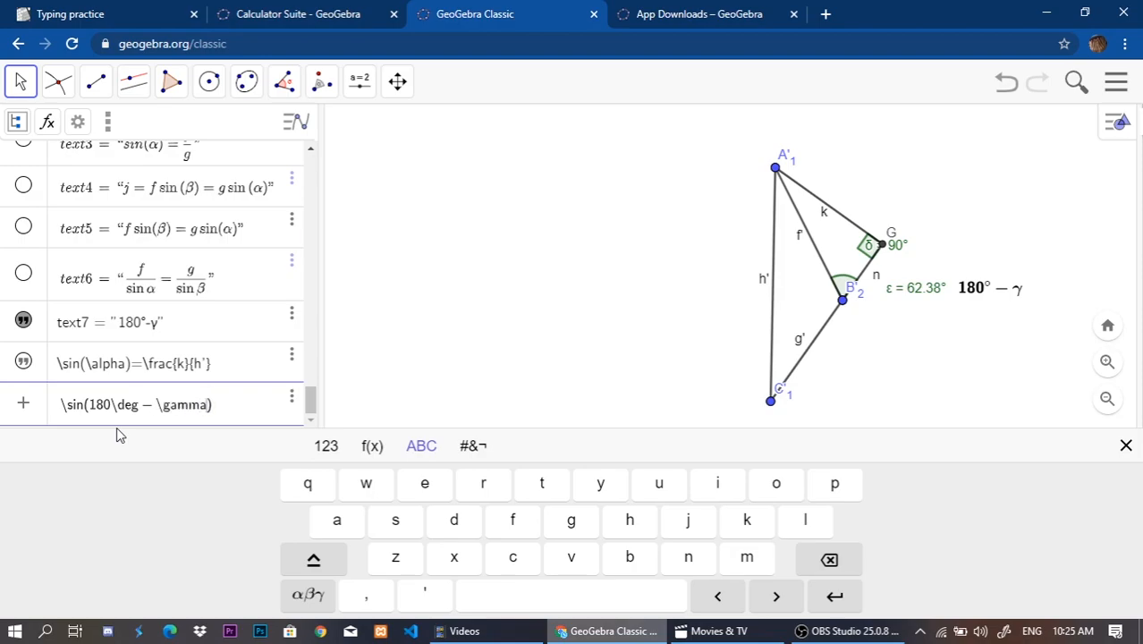
text(=rac{)
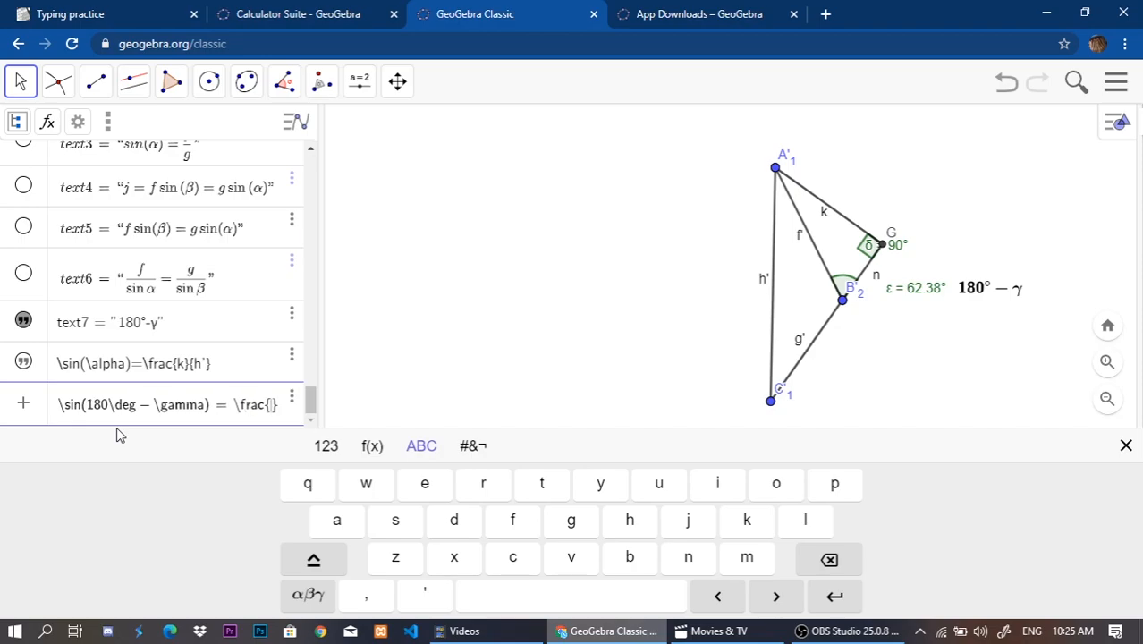
text(k}{)
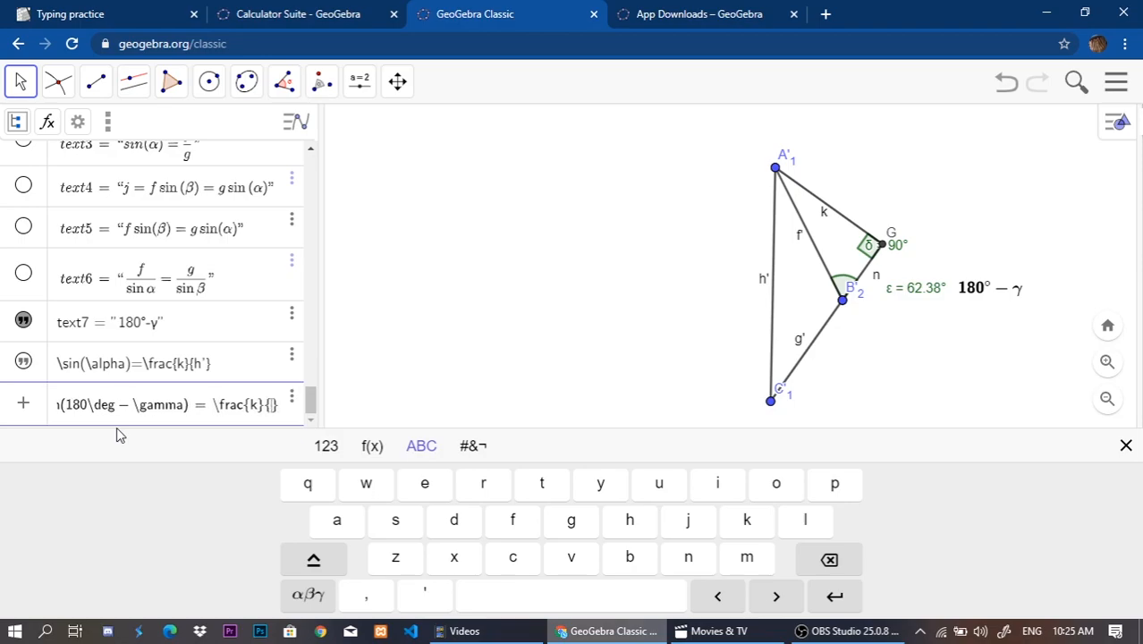
text(f')
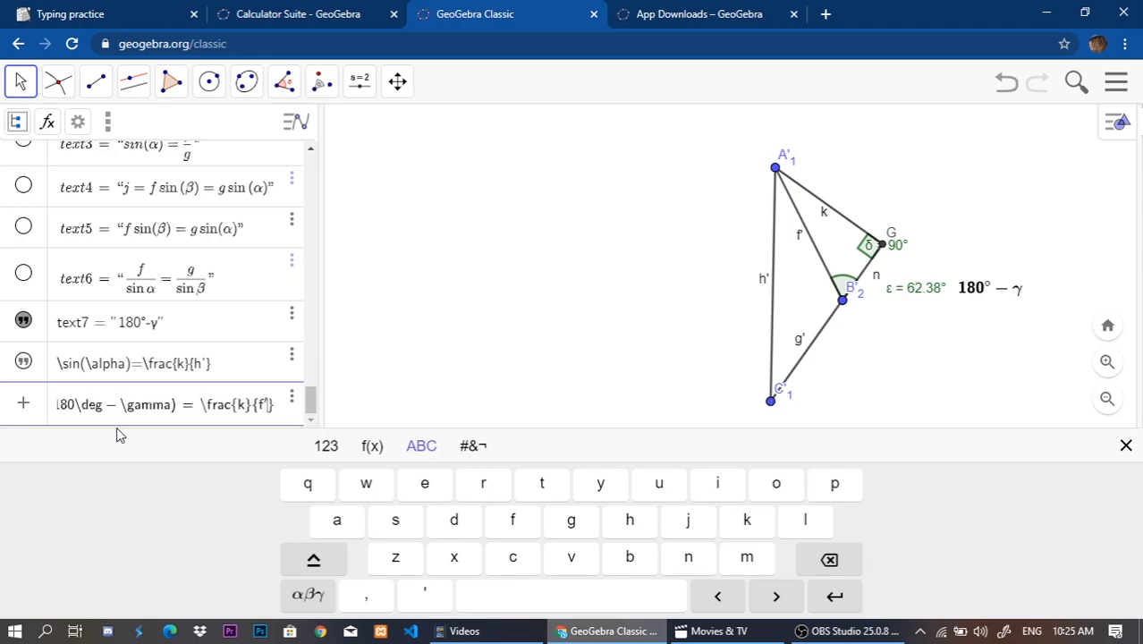
key(Return)
Show both new sine texts in the drawing and place them around the lower end of the rotated triangle, clear of its sides.
click(24, 319)
drag(790, 263, 923, 383)
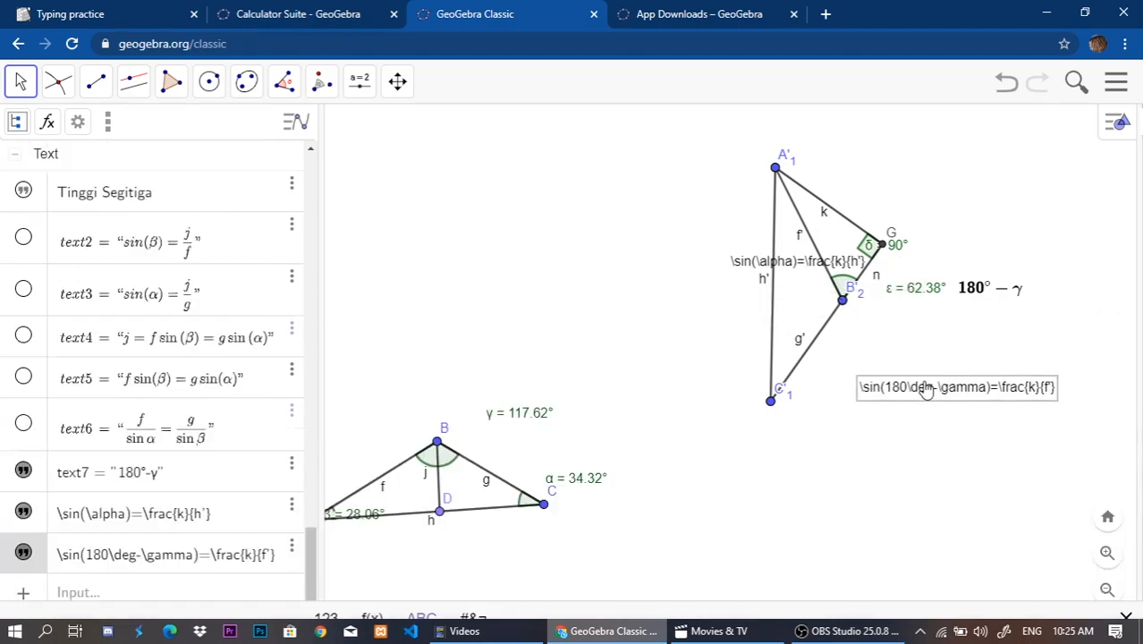
drag(795, 264, 778, 437)
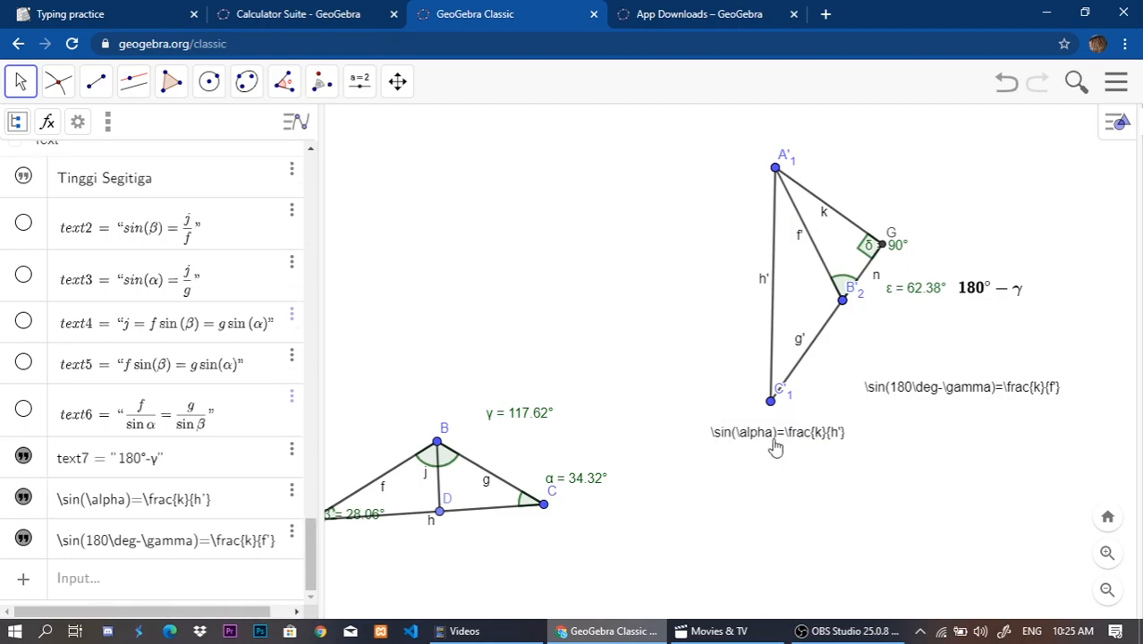
Change the sine of alpha text to \sin{(\alpha)}=\frac{k}{h'}, format it as a bold LaTeX formula and place it below C'1.
double_click(777, 442)
click(572, 297)
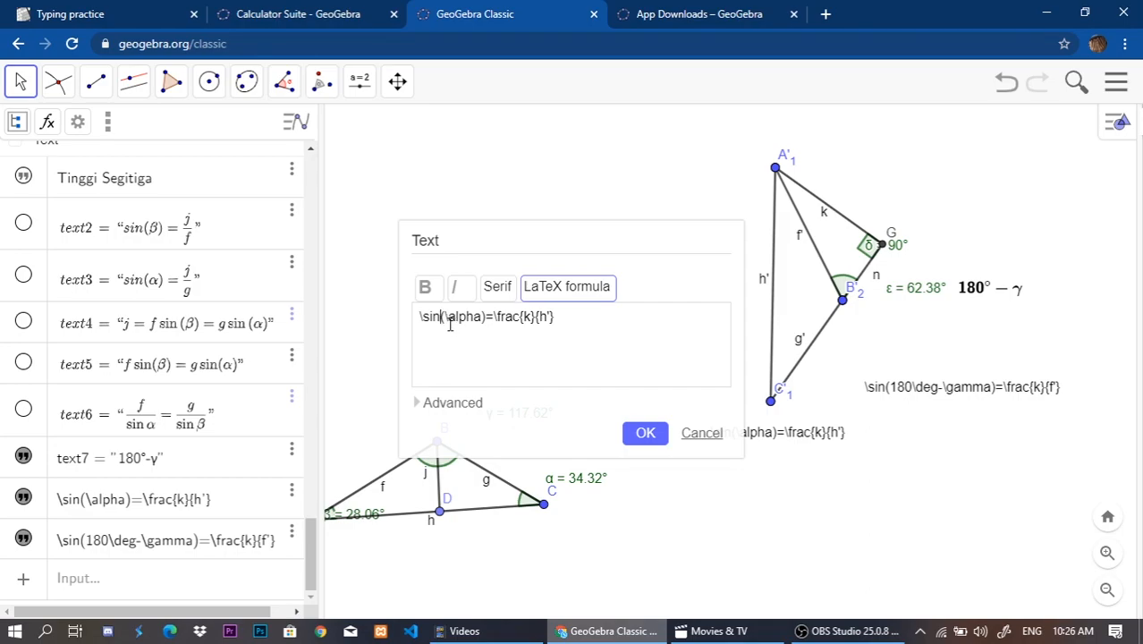
text({)
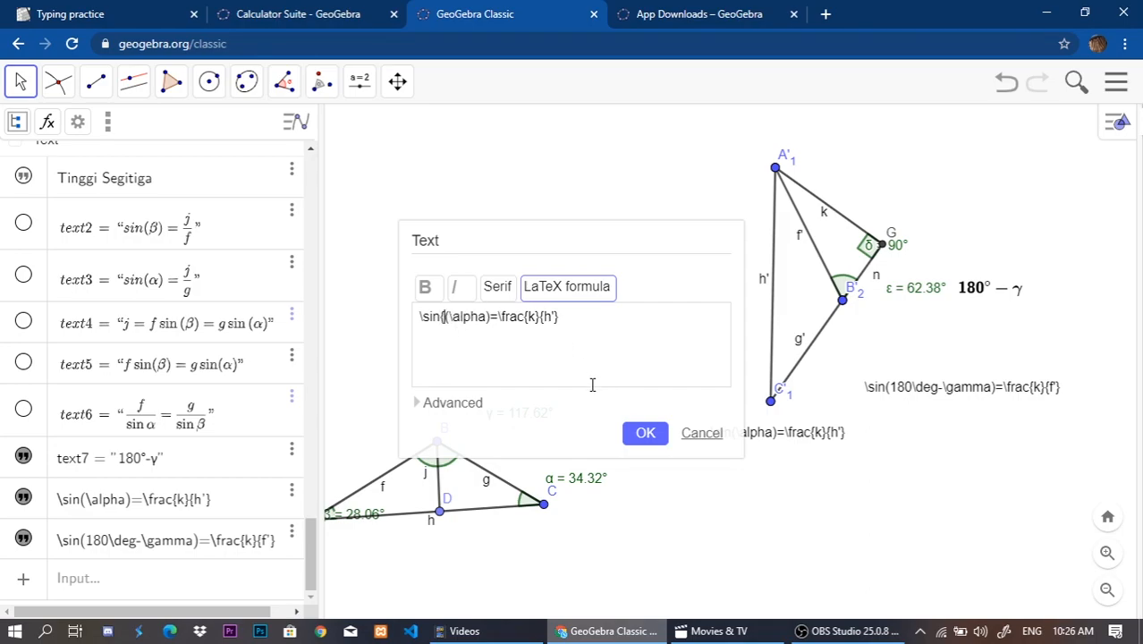
click(492, 350)
text(})
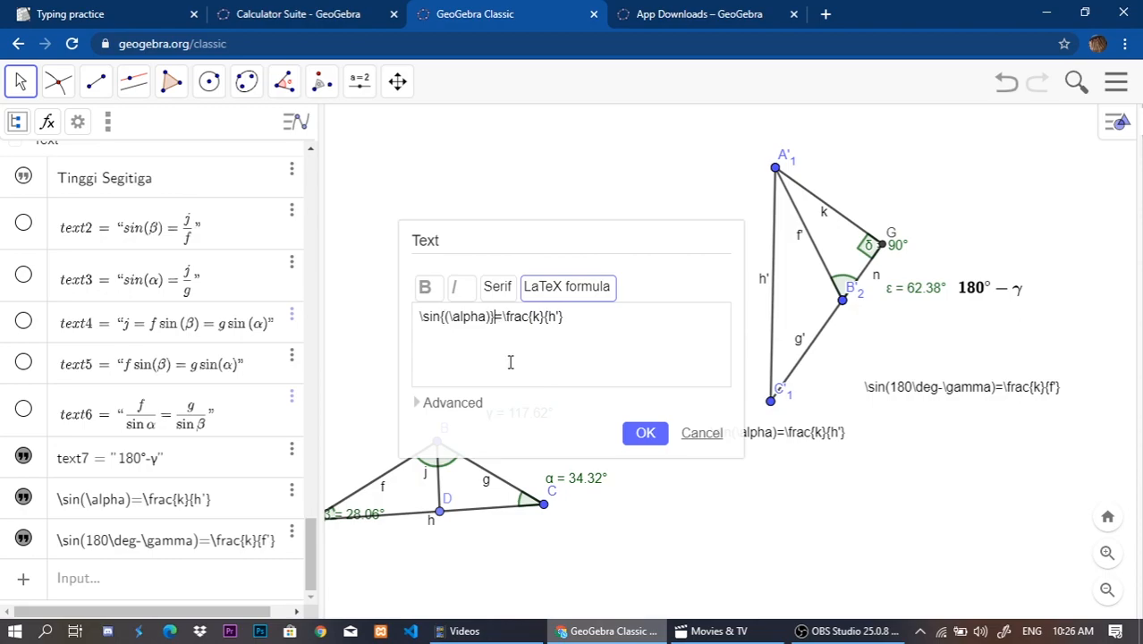
click(645, 433)
drag(763, 474, 727, 439)
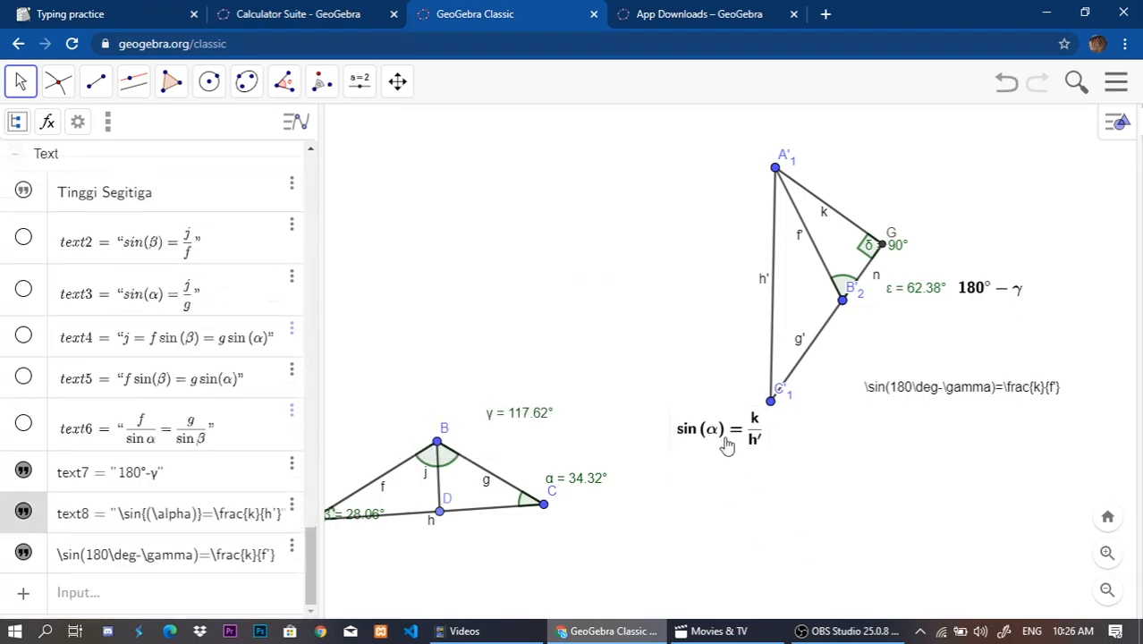
double_click(684, 441)
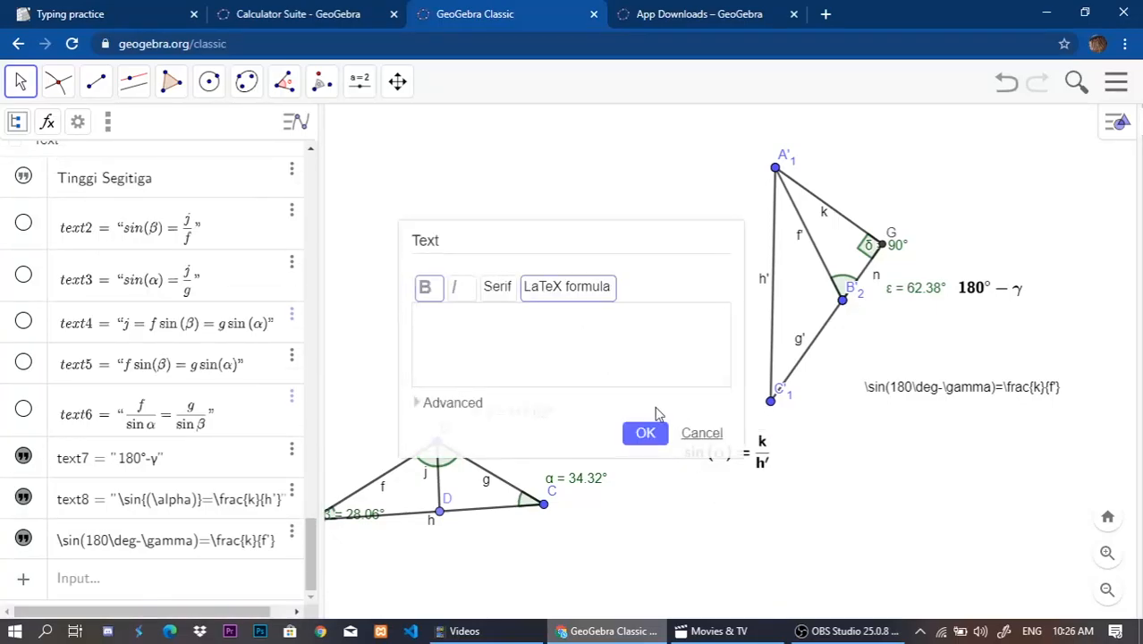
click(645, 432)
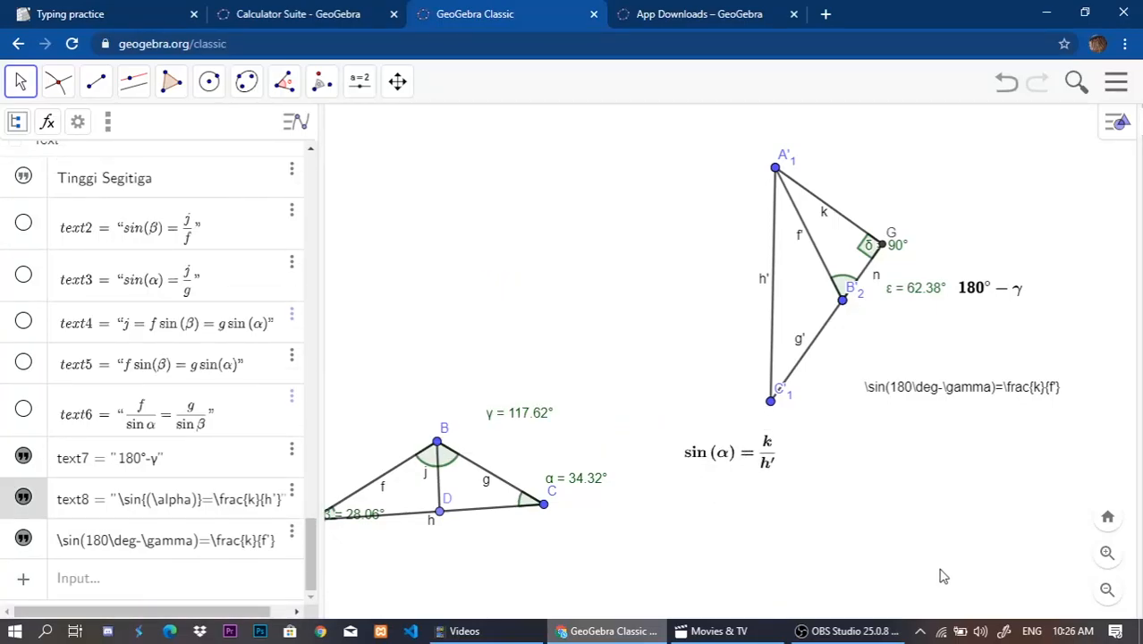
Change the other sine text to \sin{(180\deg-\gamma)}=\frac{k}{f'} and format it as a bold serif LaTeX formula.
double_click(911, 397)
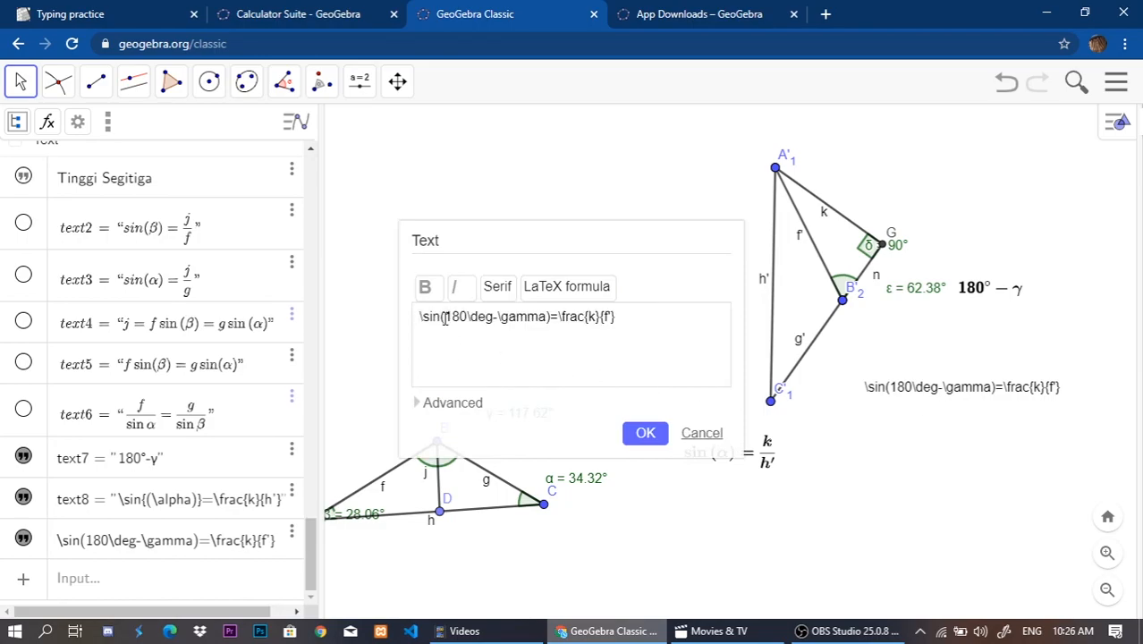
text({)
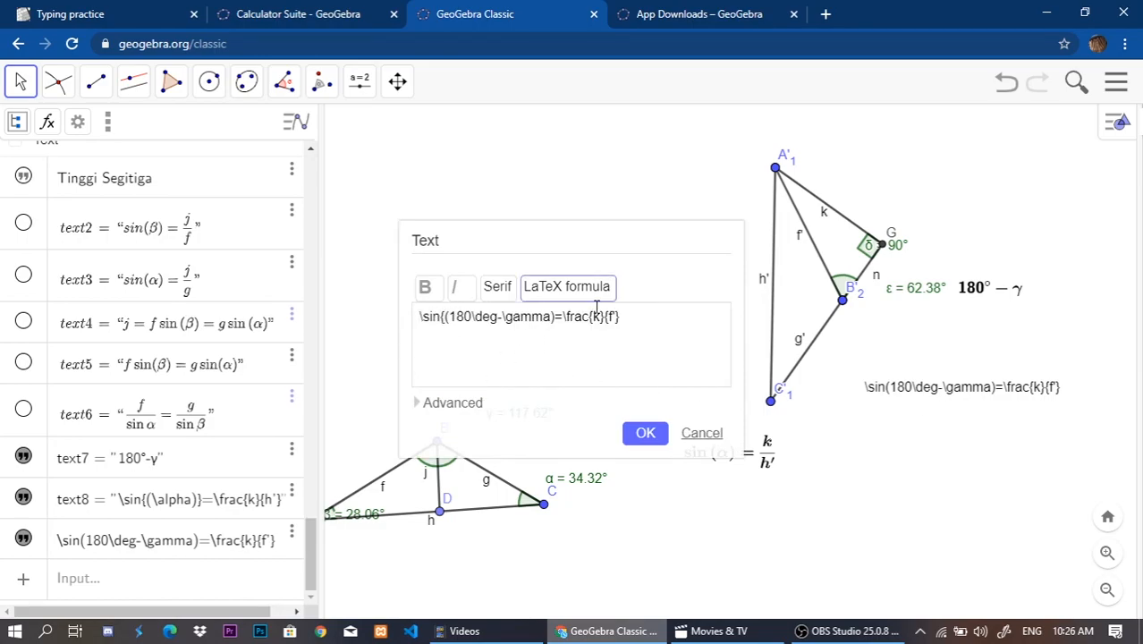
click(556, 319)
text(})
click(493, 287)
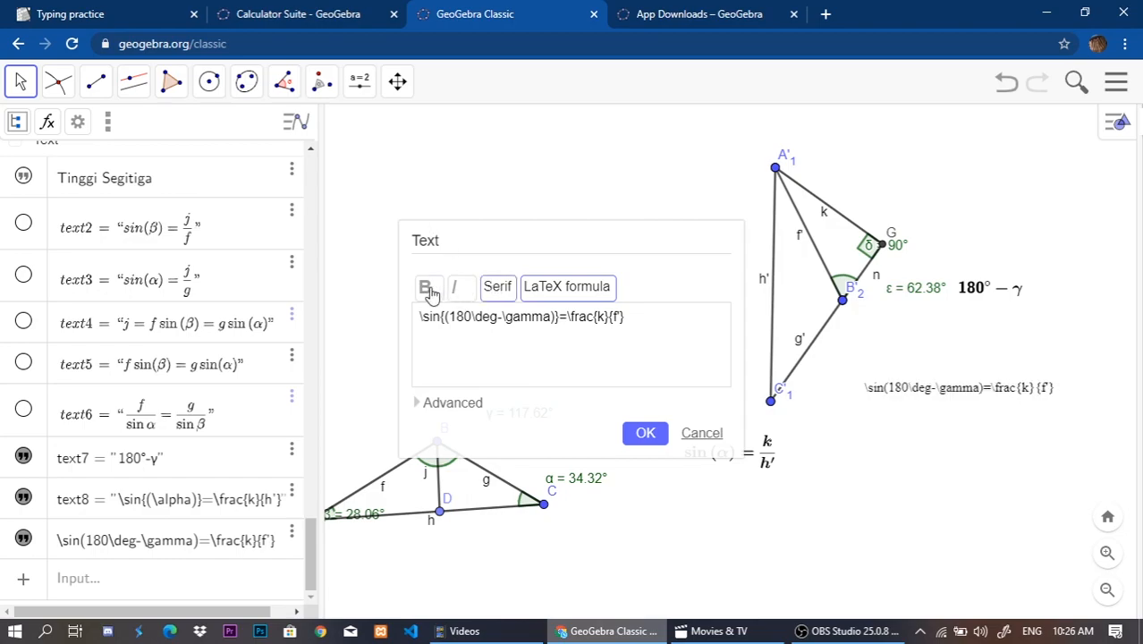
click(645, 435)
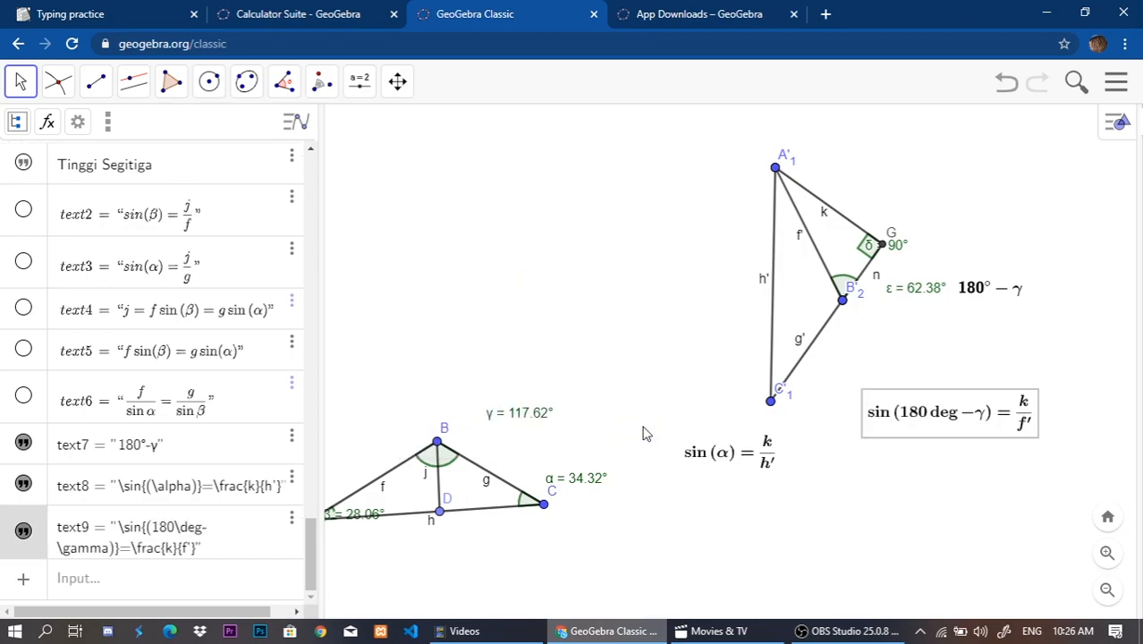
Replace \deg with \degree in the sin(180°-γ) formula and move the text slightly lower.
double_click(961, 428)
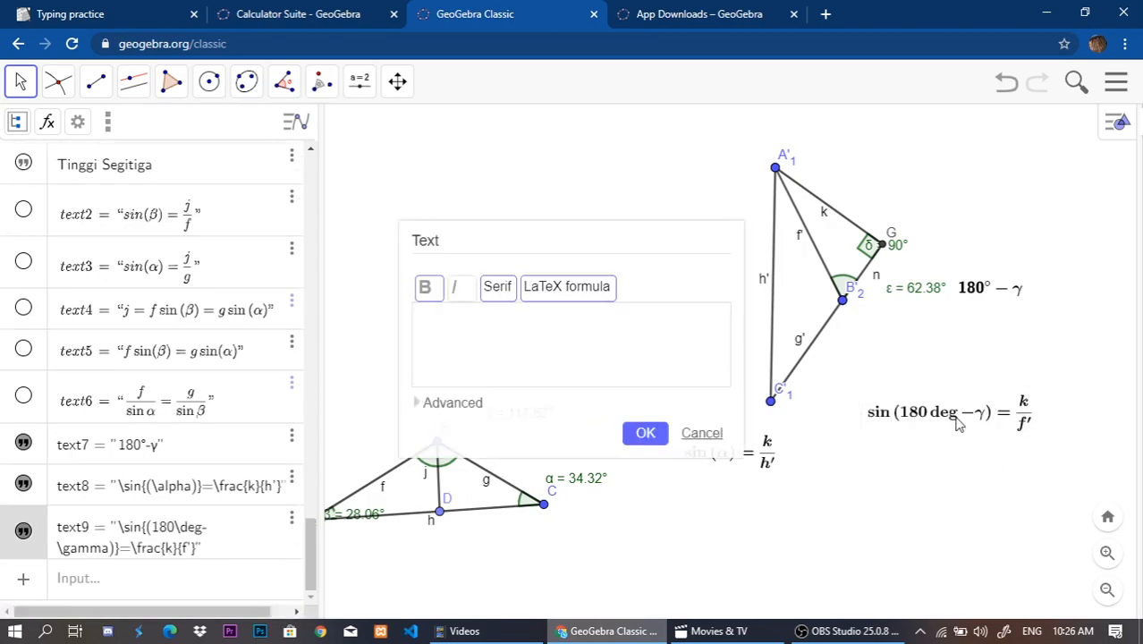
click(643, 435)
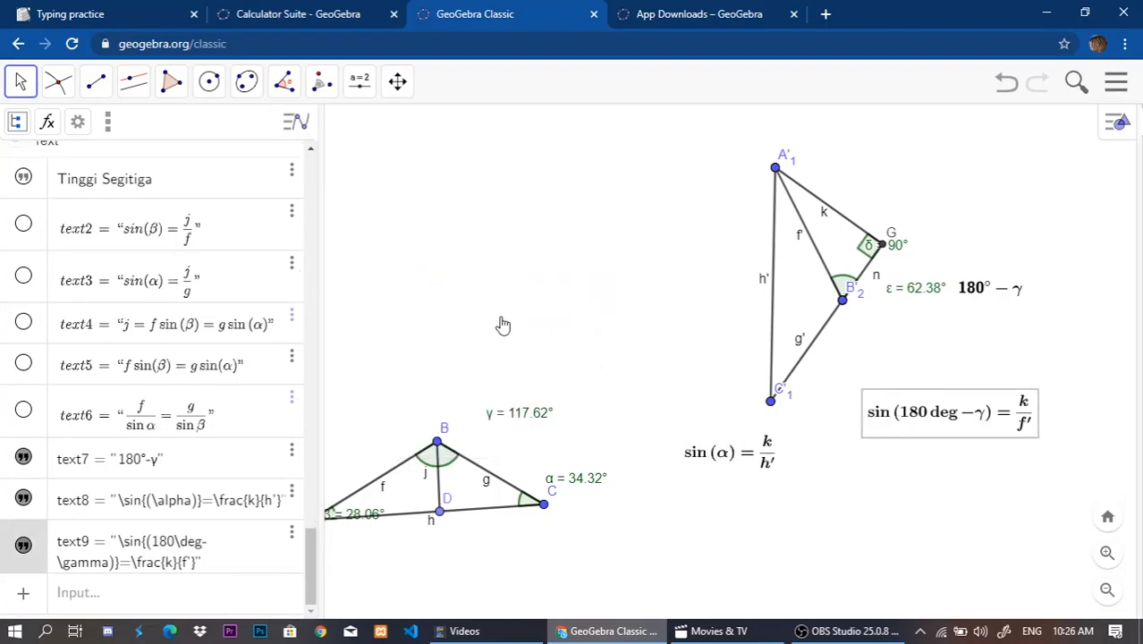
double_click(1028, 416)
drag(497, 319, 509, 328)
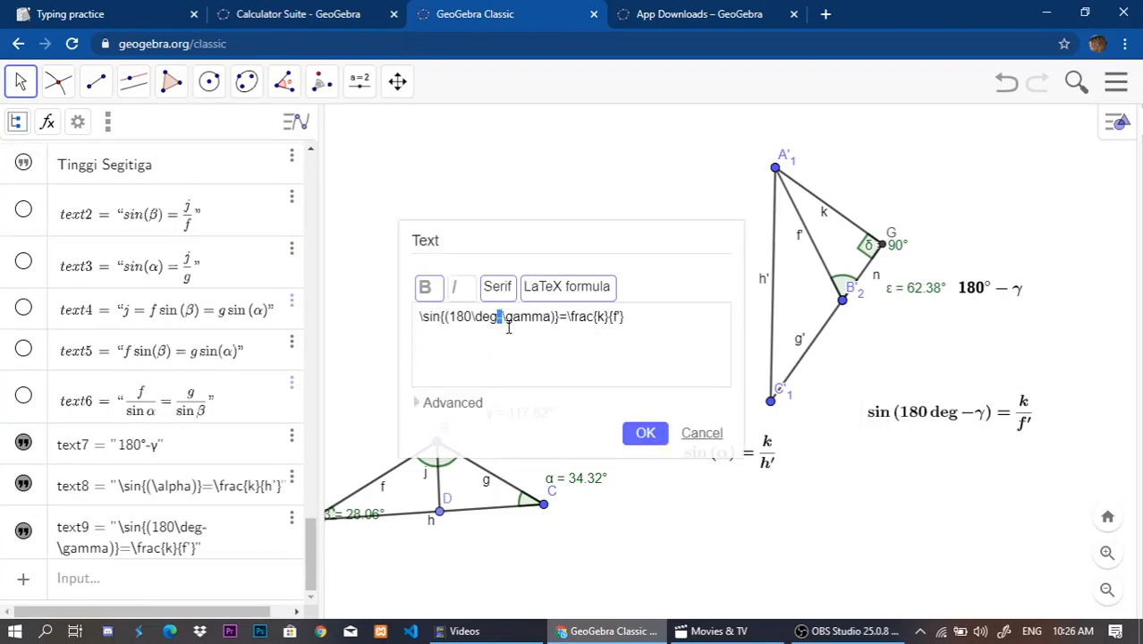
text(ree-)
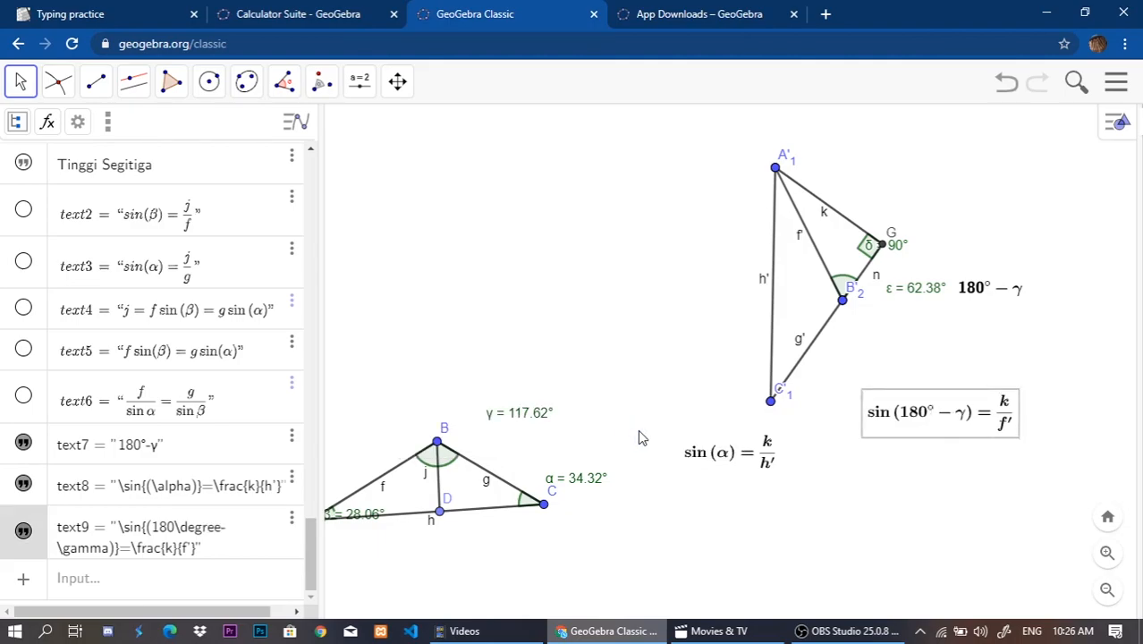
mouse_move(912, 451)
mouse_down()
mouse_move(886, 463)
mouse_move(904, 441)
mouse_up()
click(933, 399)
click(894, 496)
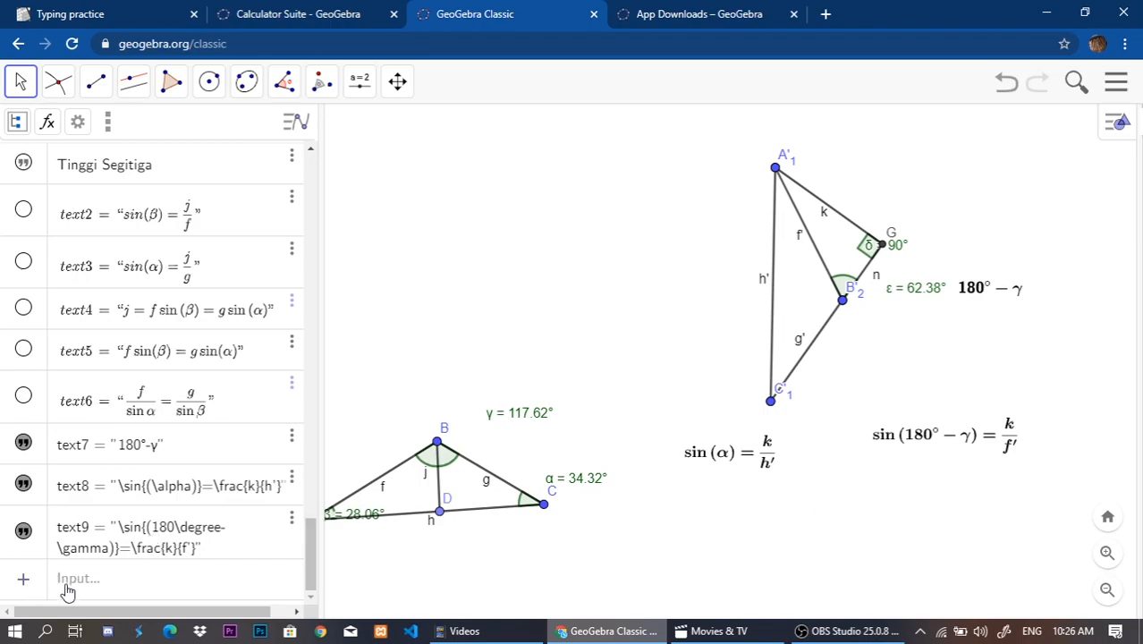
click(24, 580)
click(114, 555)
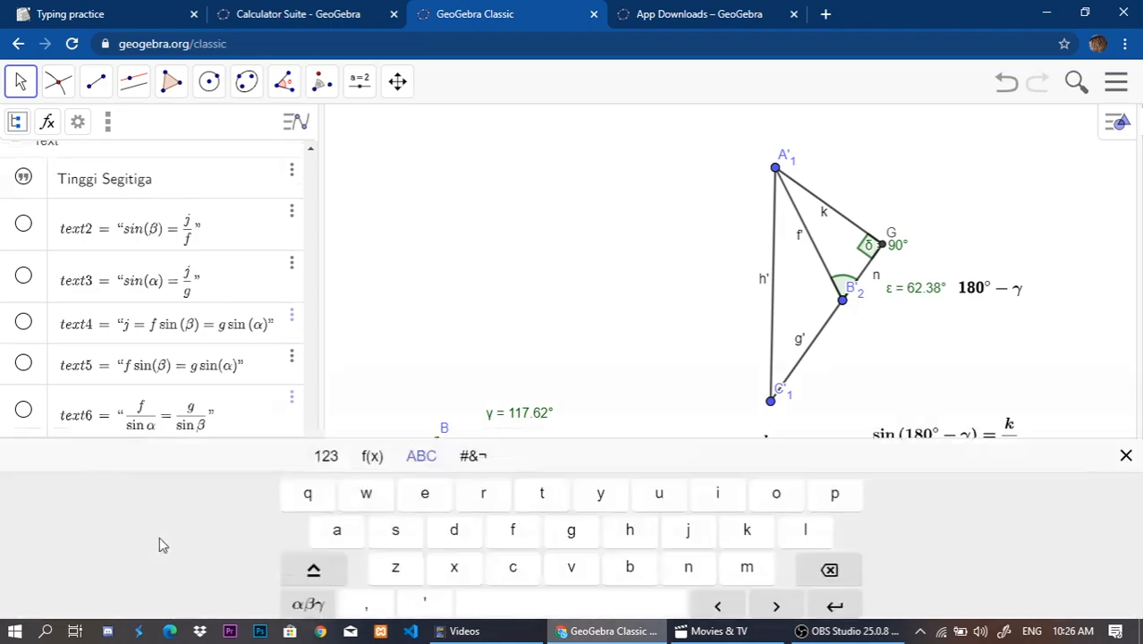
scroll(897, 329, down, 2)
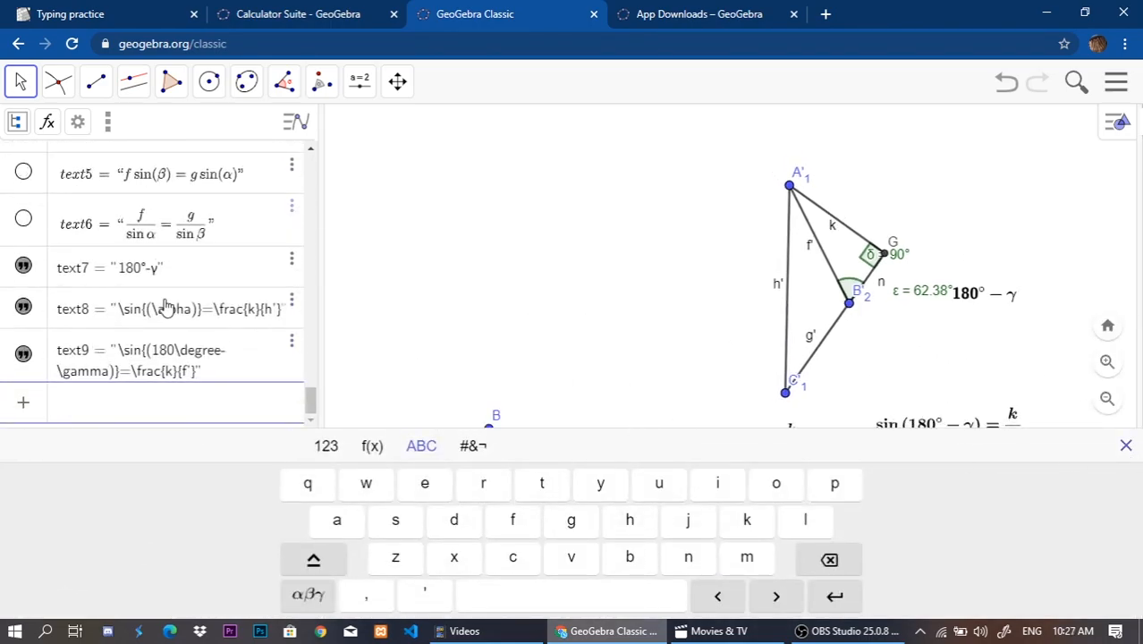
click(23, 403)
click(114, 443)
click(934, 346)
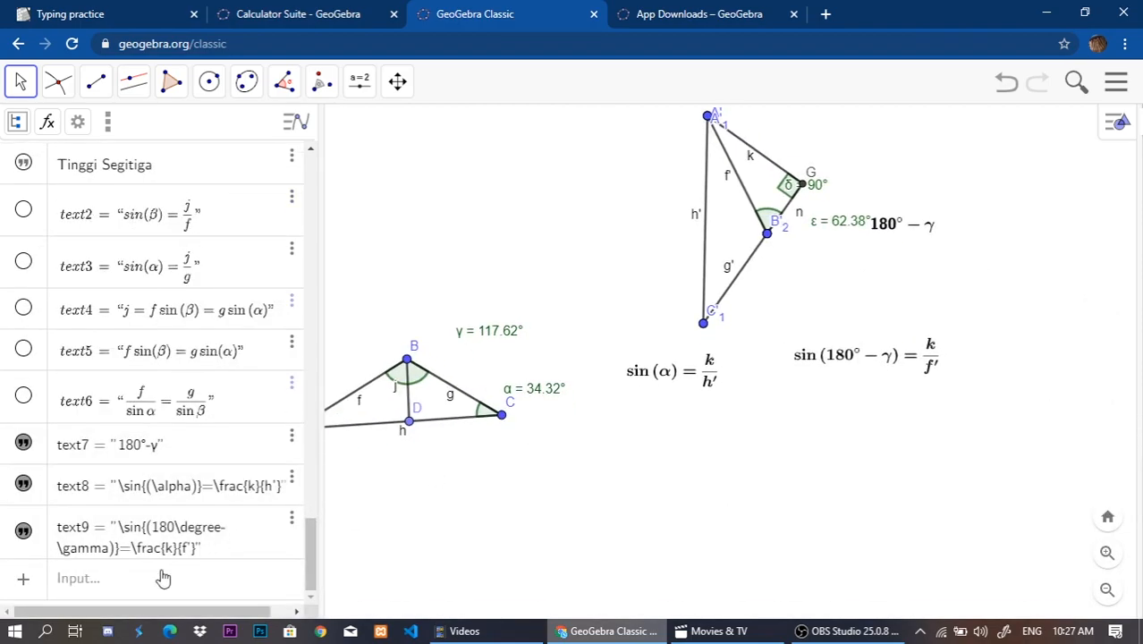
click(164, 577)
scroll(76, 394, down, 3)
click(23, 403)
click(253, 464)
click(828, 370)
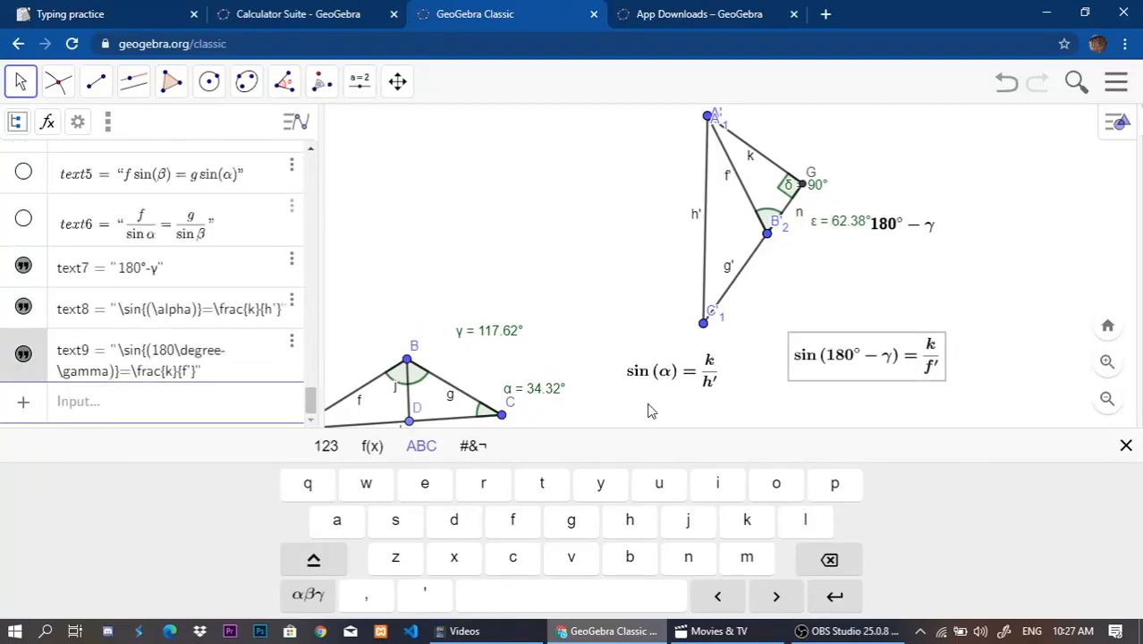
double_click(828, 370)
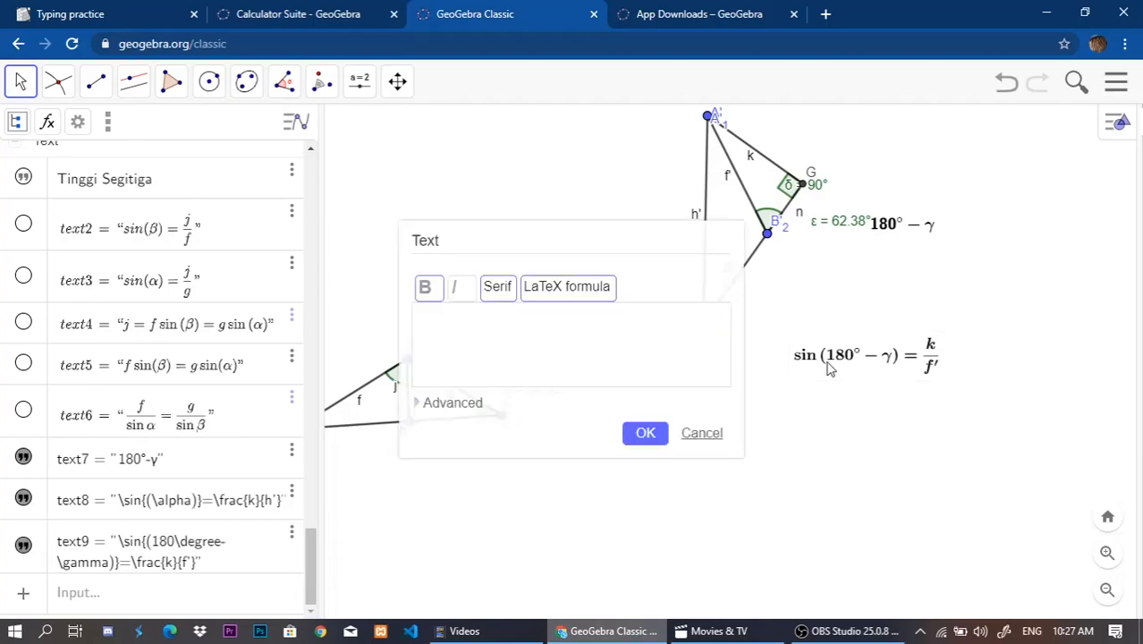
click(649, 435)
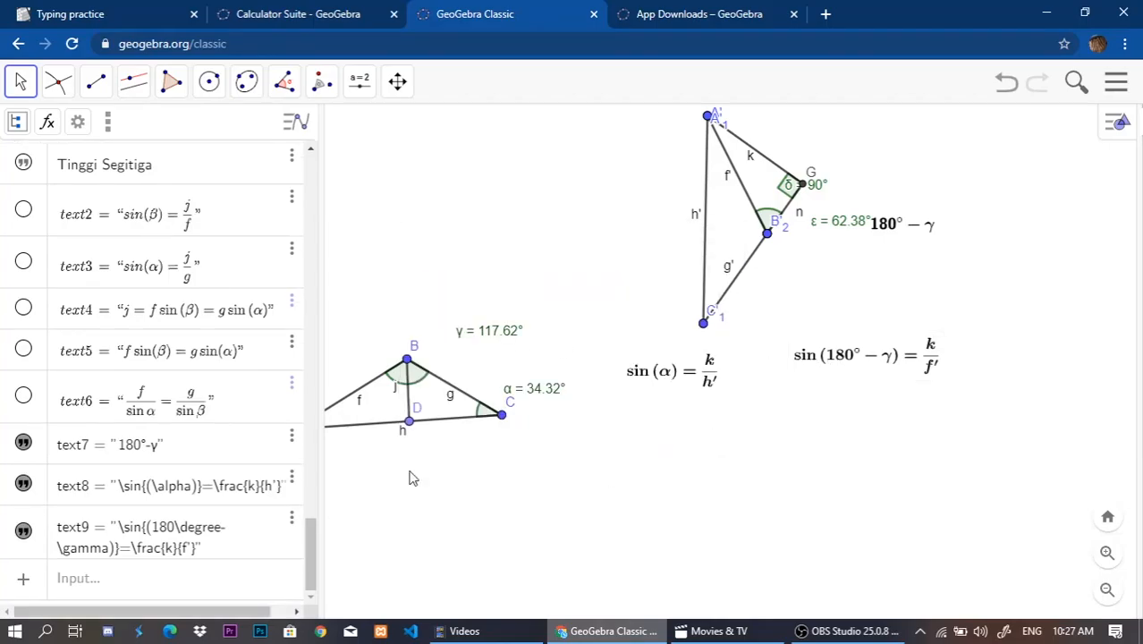
Create a new text reading h'\sin{(\alpha)}=f'\sin{(180\degree-\gamma)}.
click(21, 580)
click(82, 542)
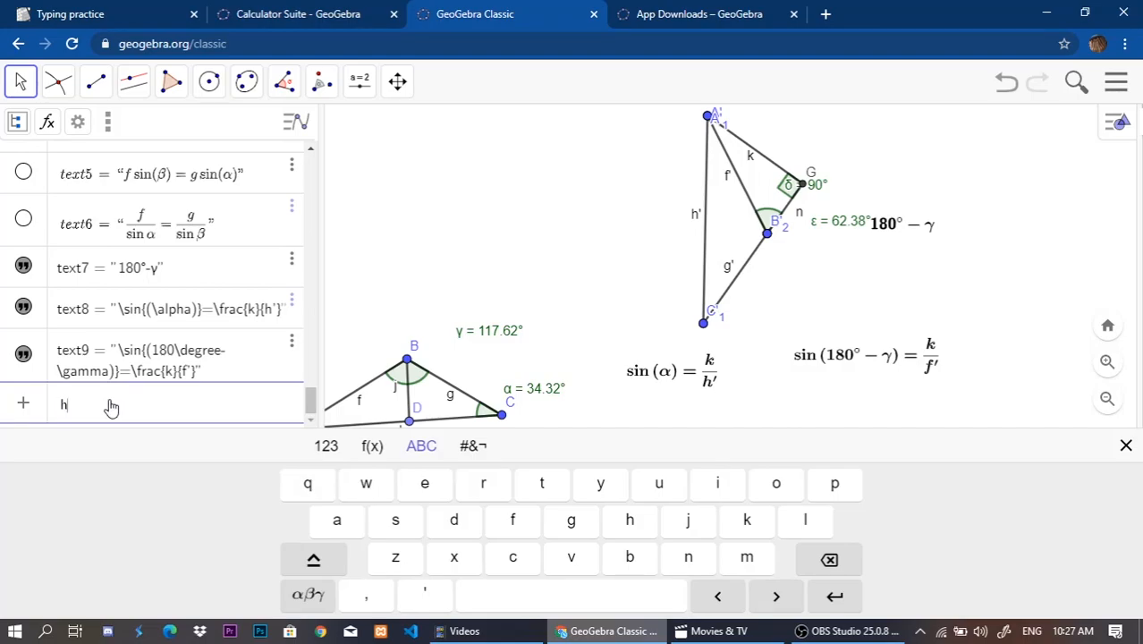
text(h'\sin)
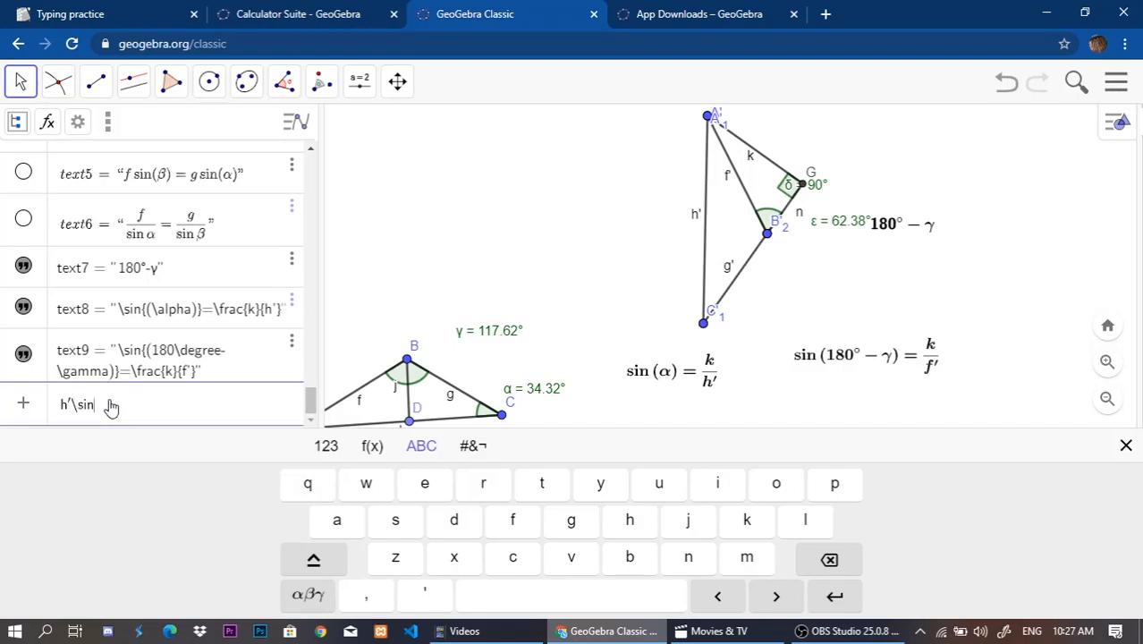
text({(\alpha)
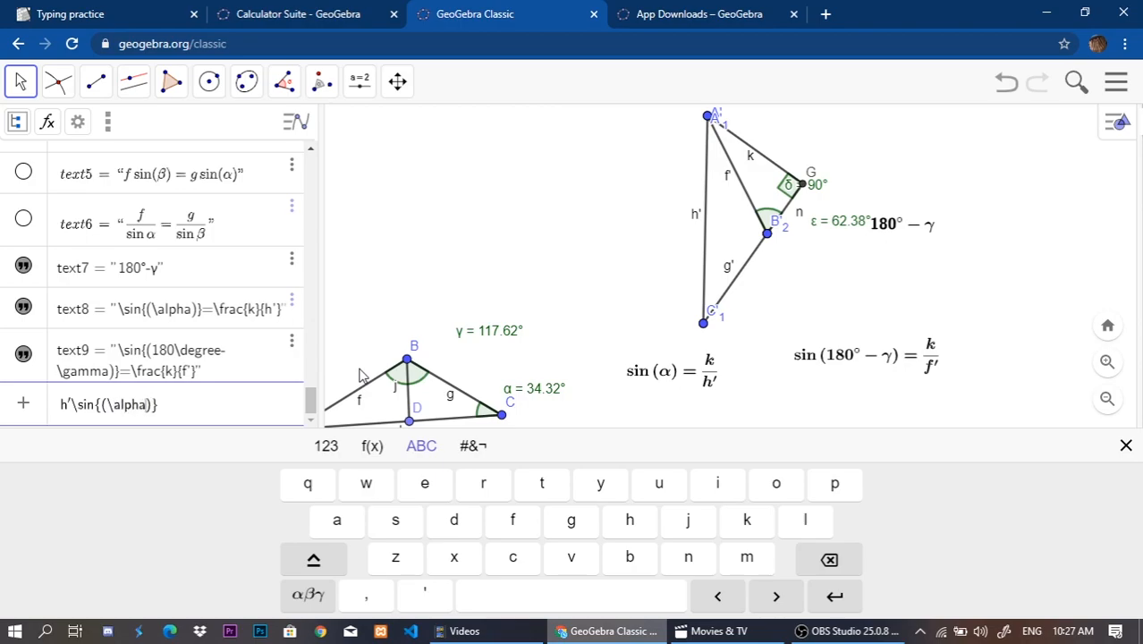
click(218, 410)
text(= f'\sin{()
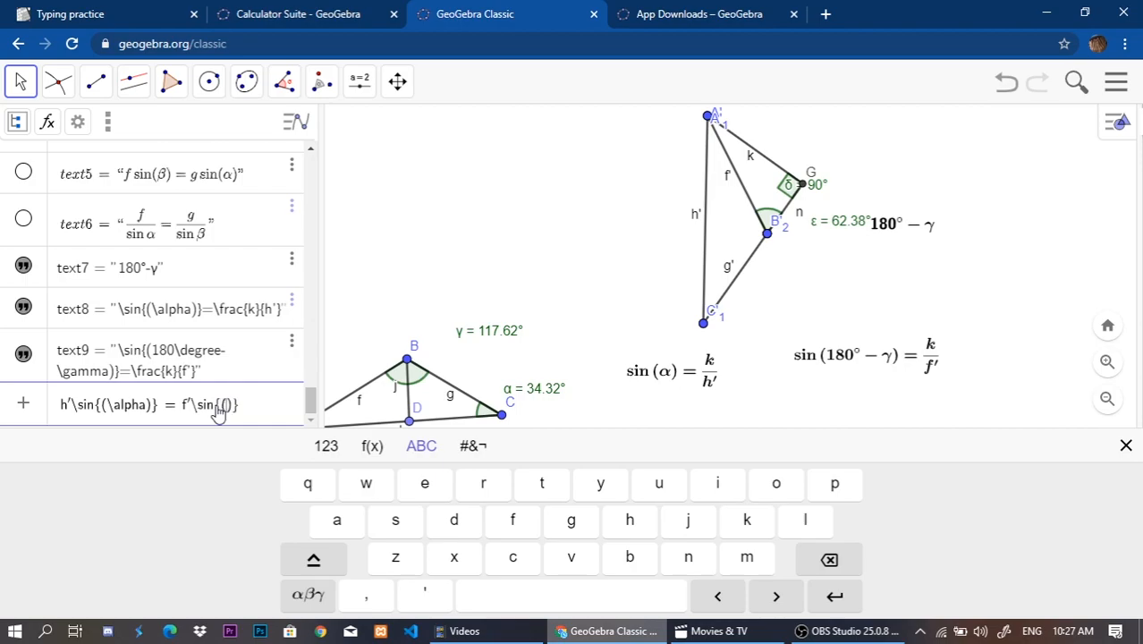
text(180\)
text(degree -)
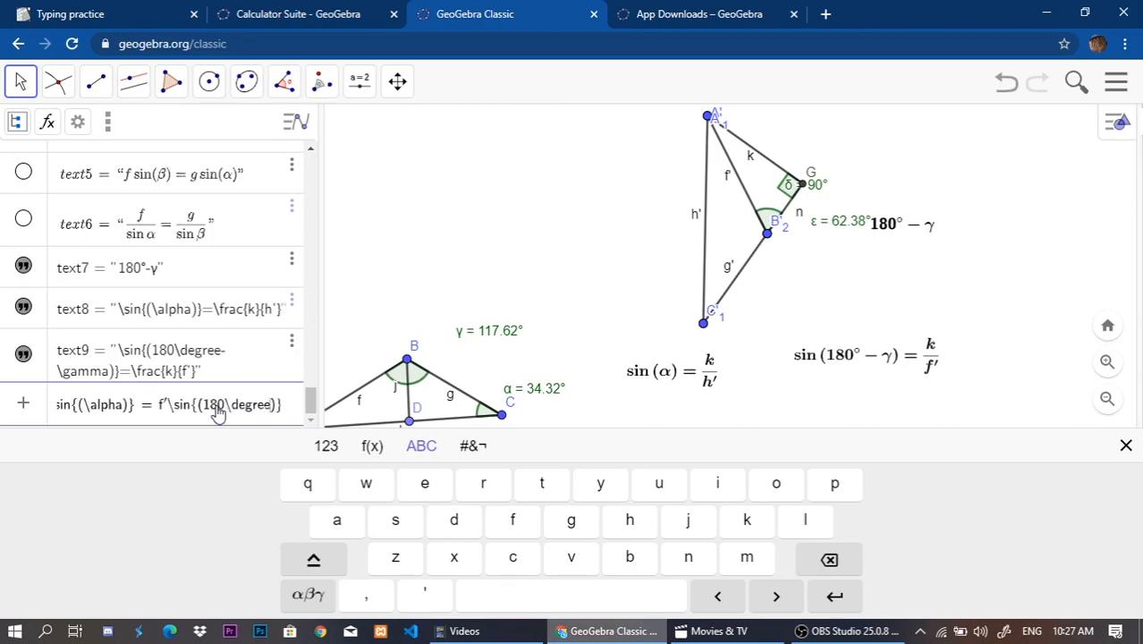
text(\gamma)
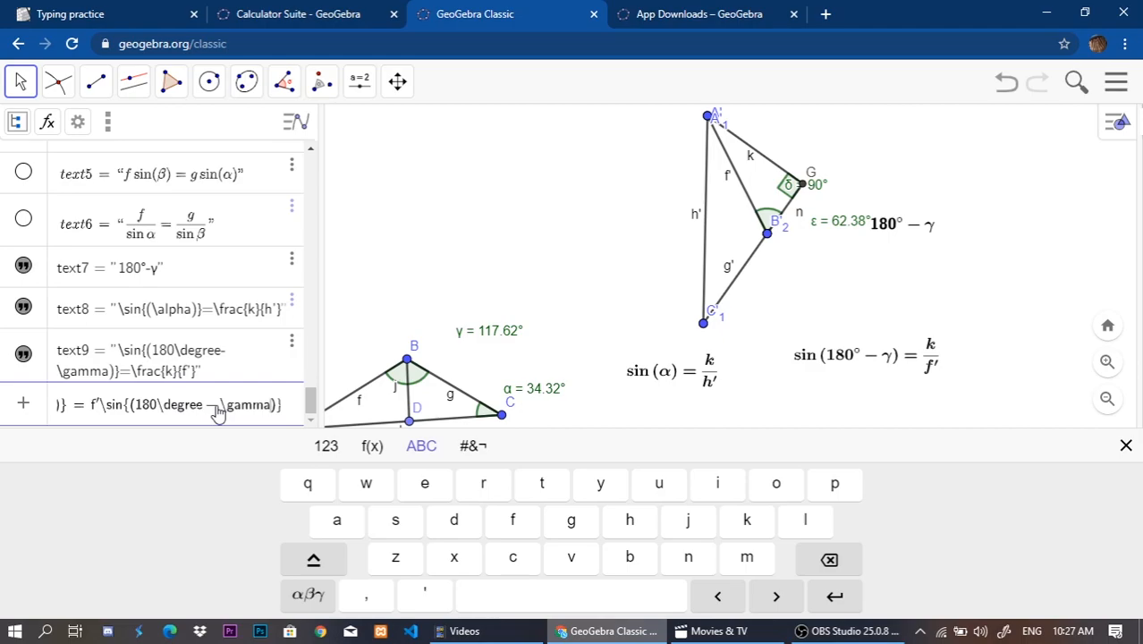
key(Return)
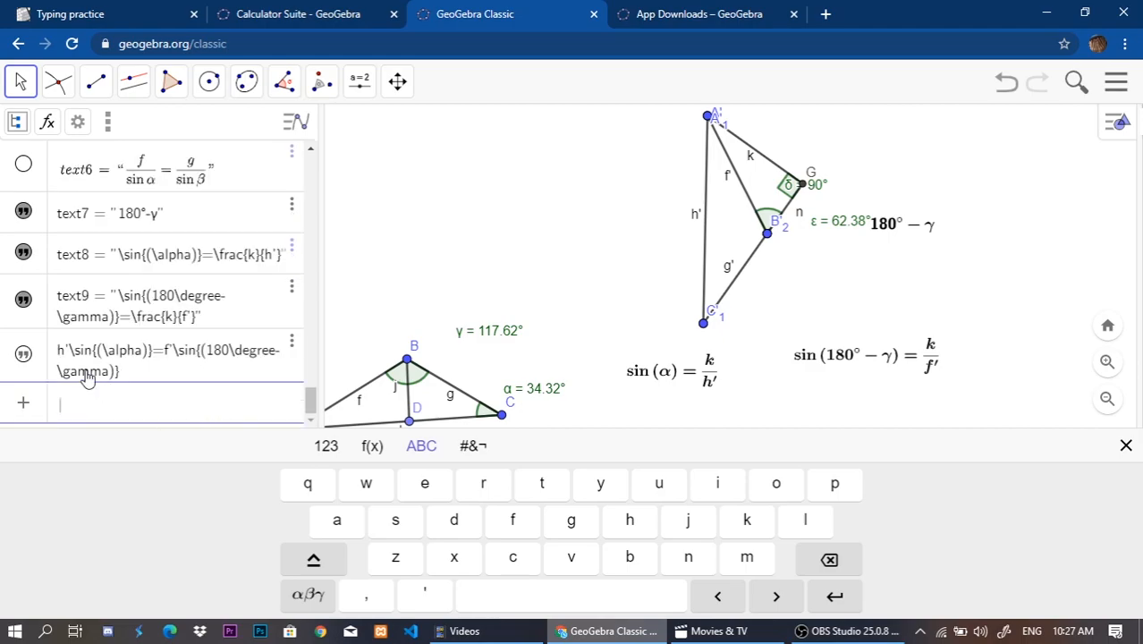
Show the new h' and f' equation in the drawing, place it below the two sine formulas and format it as a bold serif LaTeX formula.
click(23, 353)
drag(848, 275, 774, 420)
double_click(774, 420)
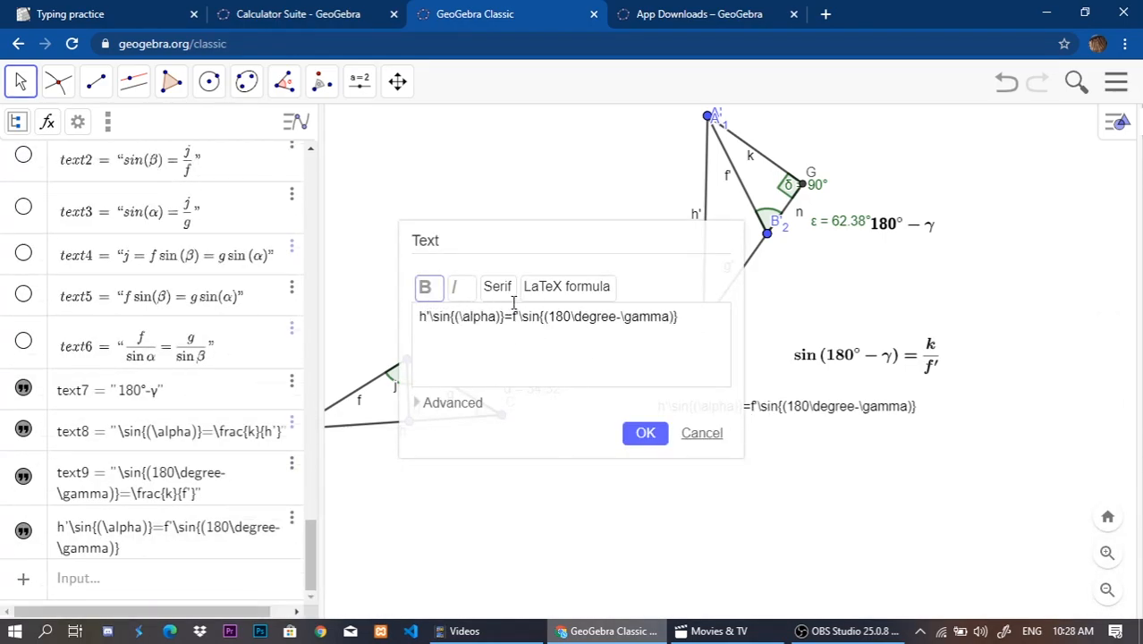
click(559, 288)
click(645, 433)
click(745, 514)
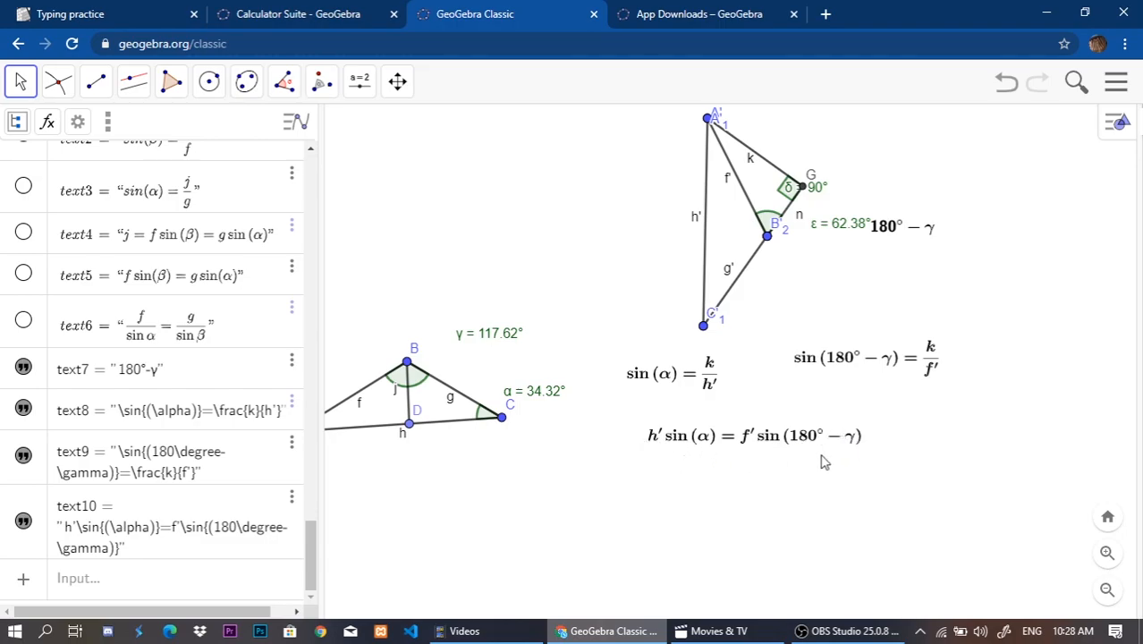
Start another text with the left-hand fraction \frac{h'}{\sin{(180\degree-\gamma)}}.
click(24, 579)
click(107, 555)
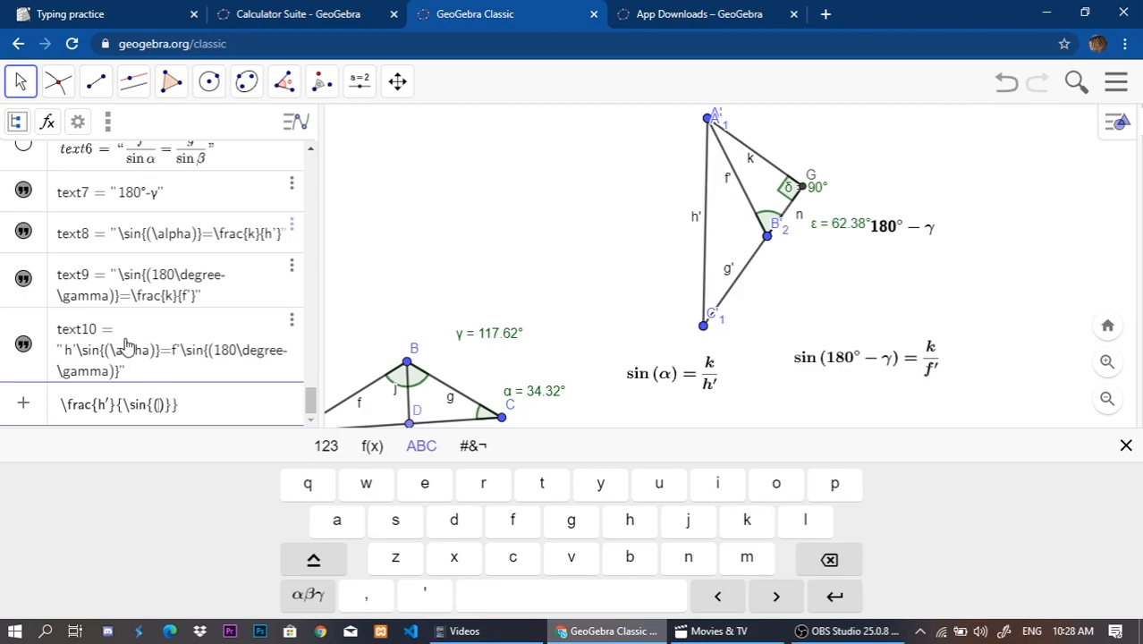
text(180\de)
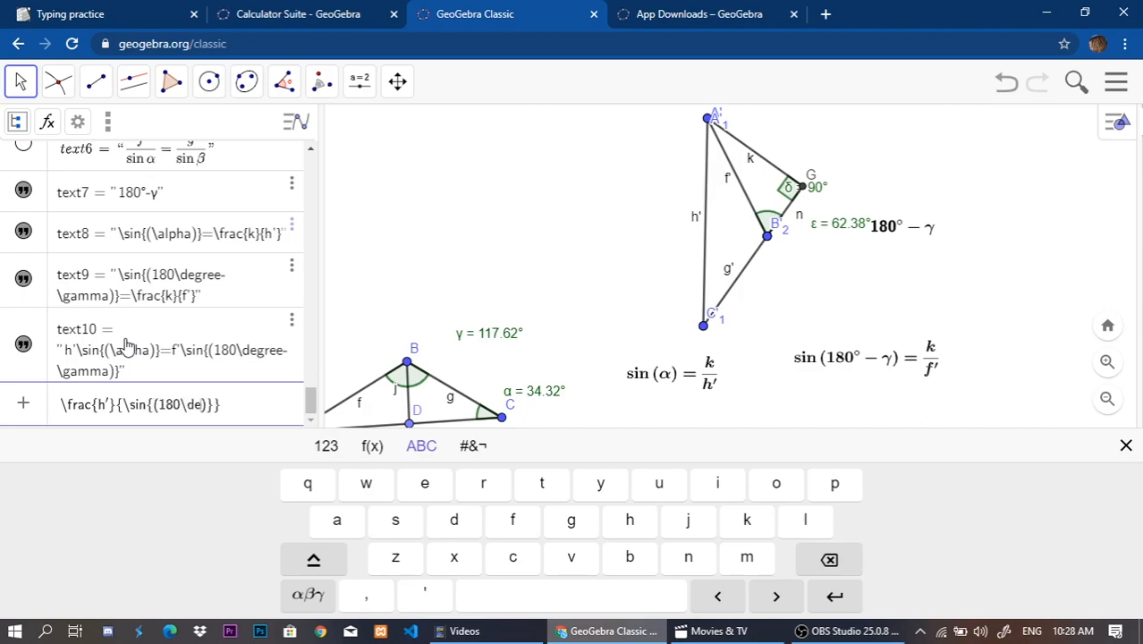
text(gree-)
text(\gamma)
text(})
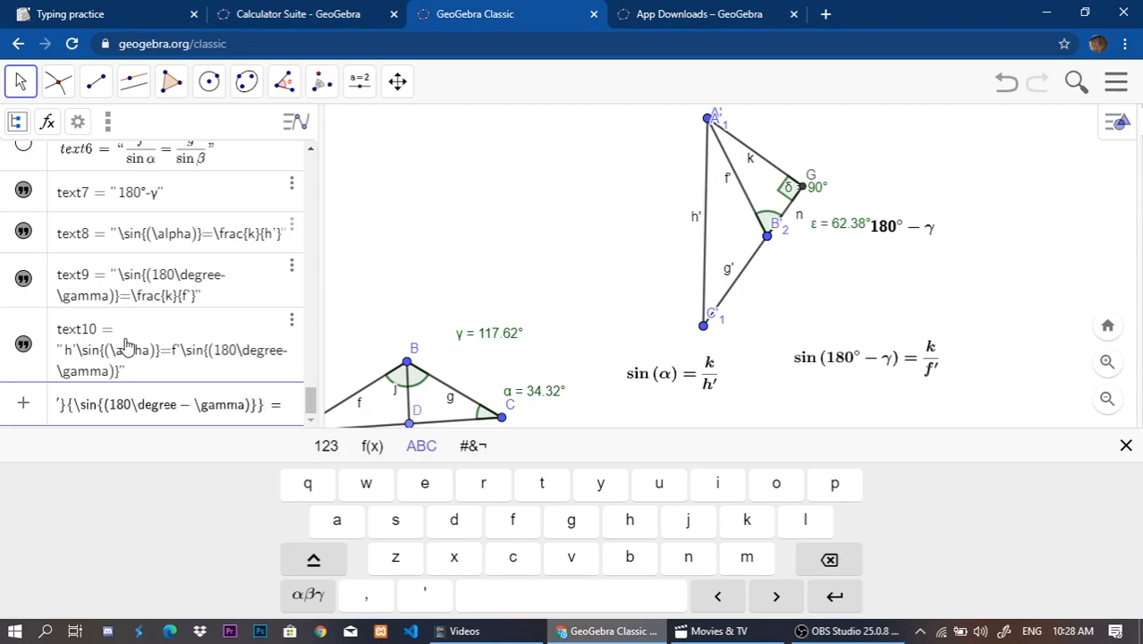
text( = rac{)
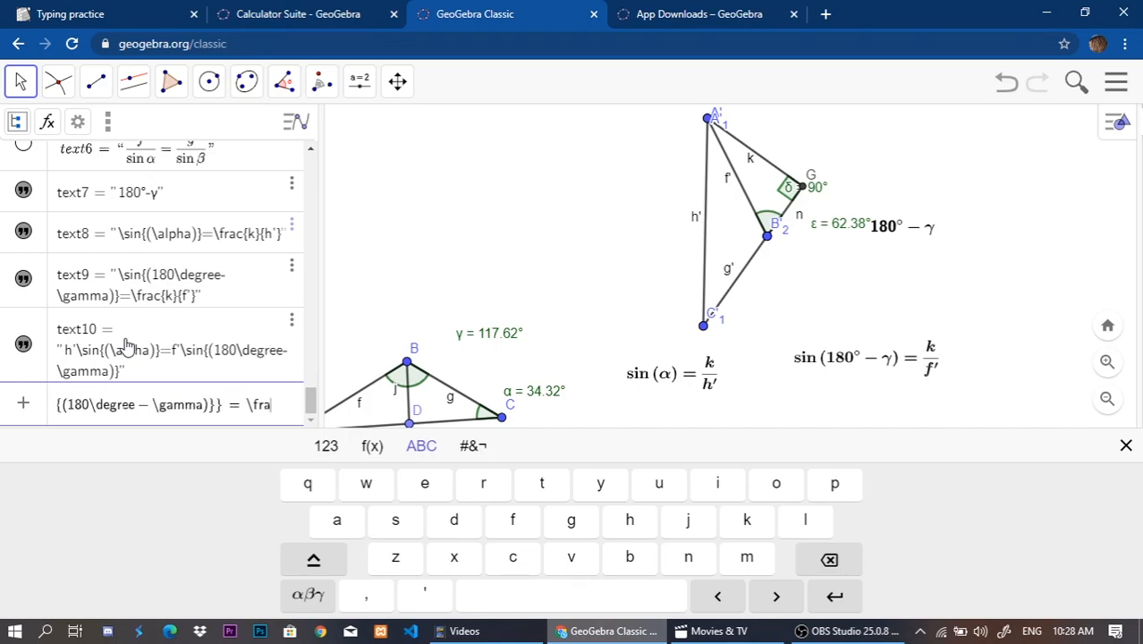
text(}{)
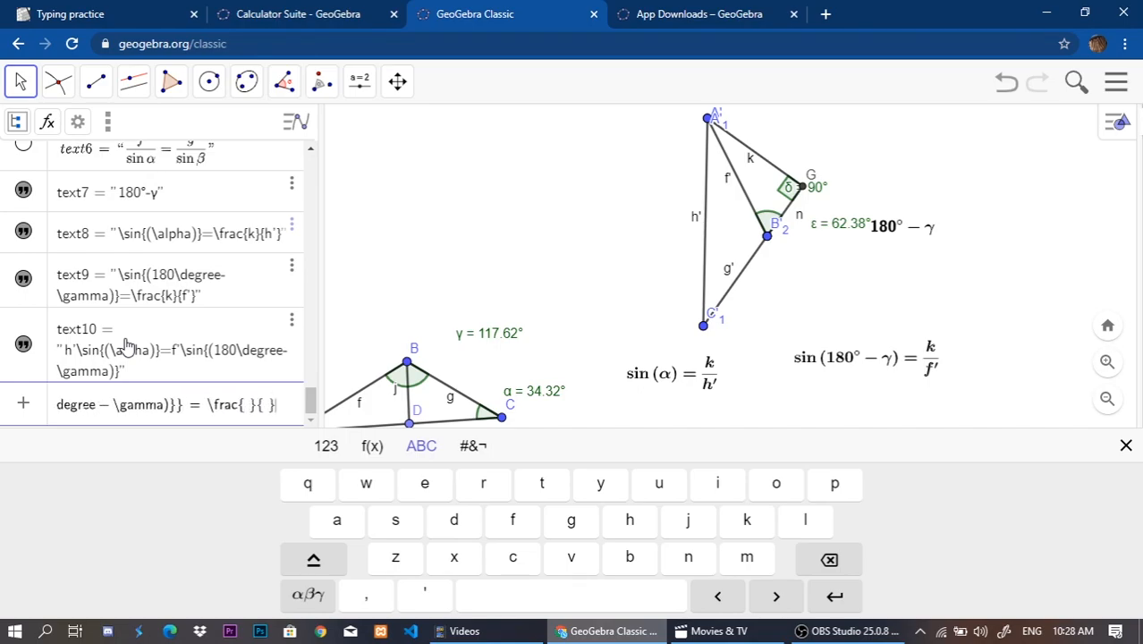
text(\)
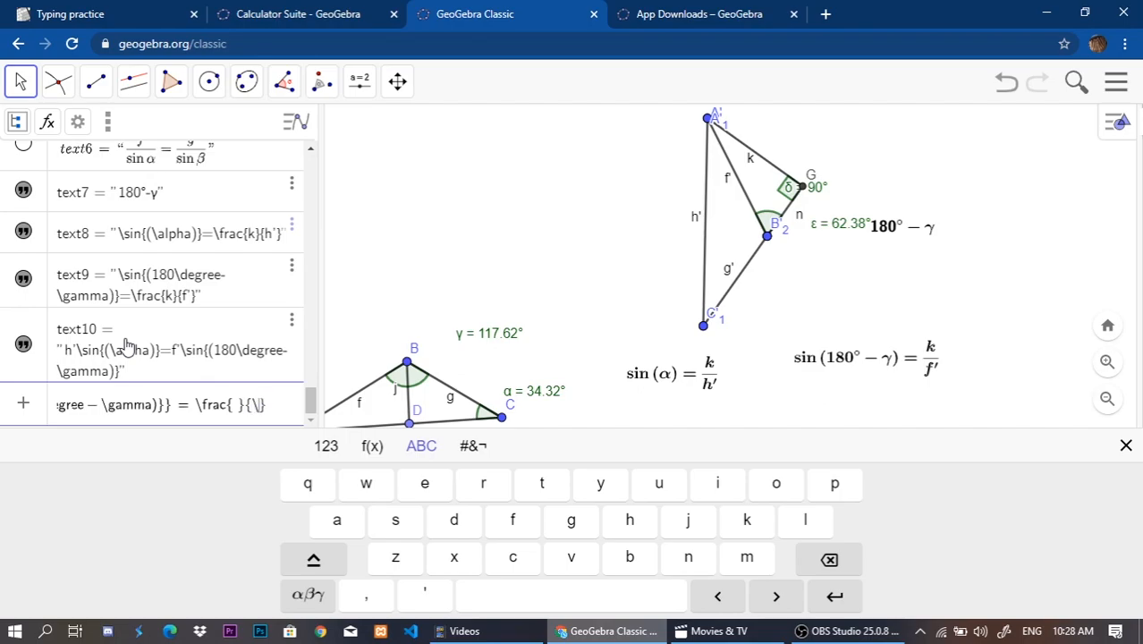
text(sin{)
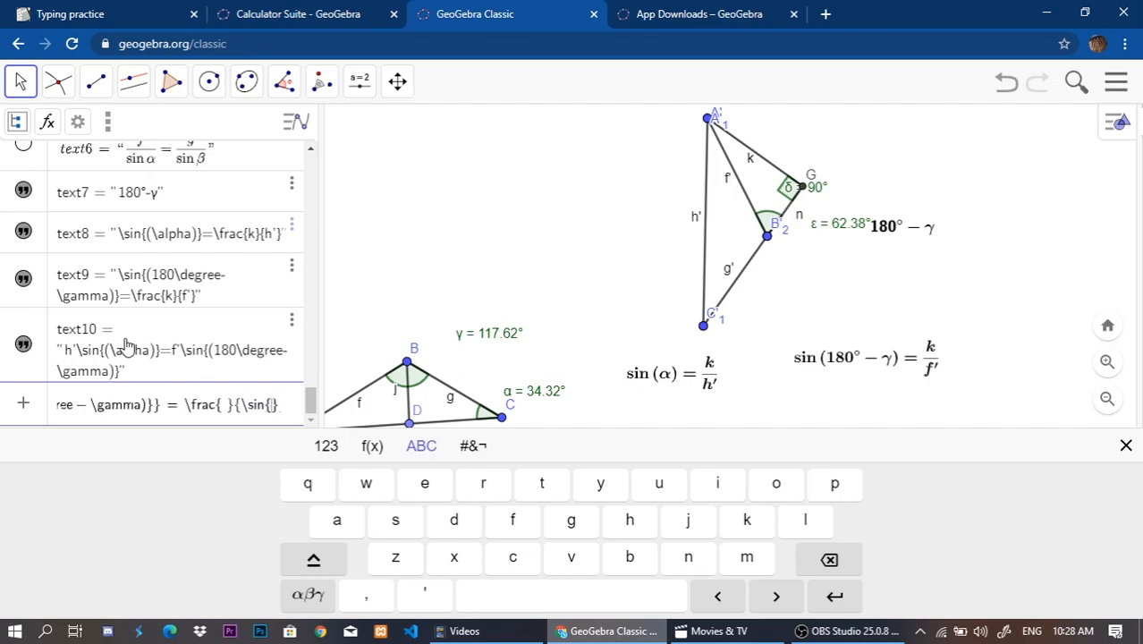
text((a)
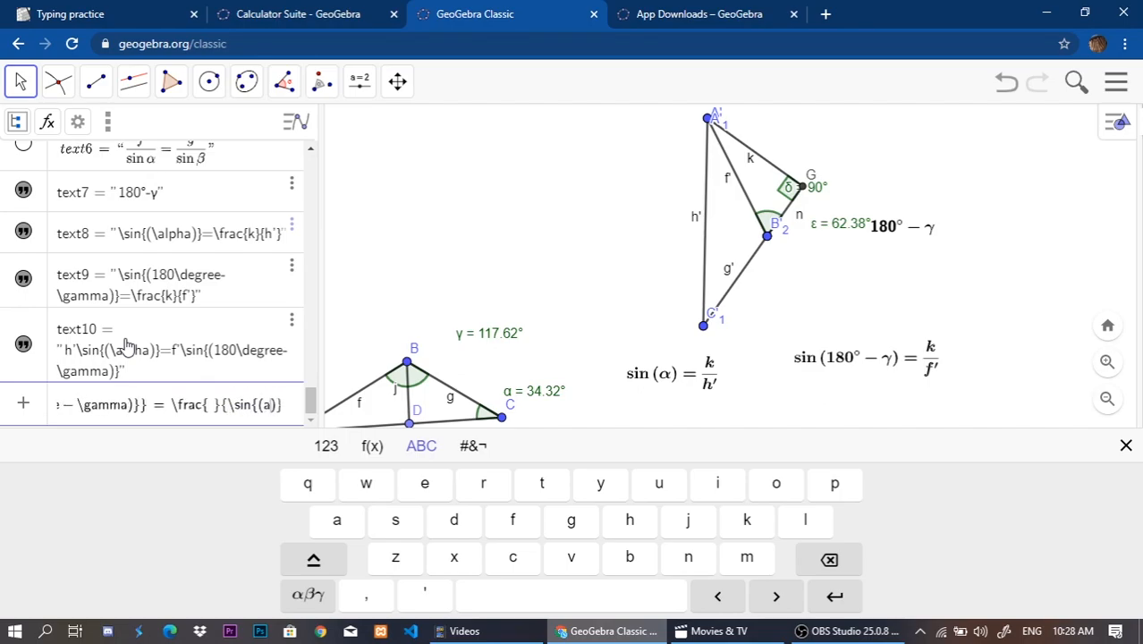
text(\alpha)
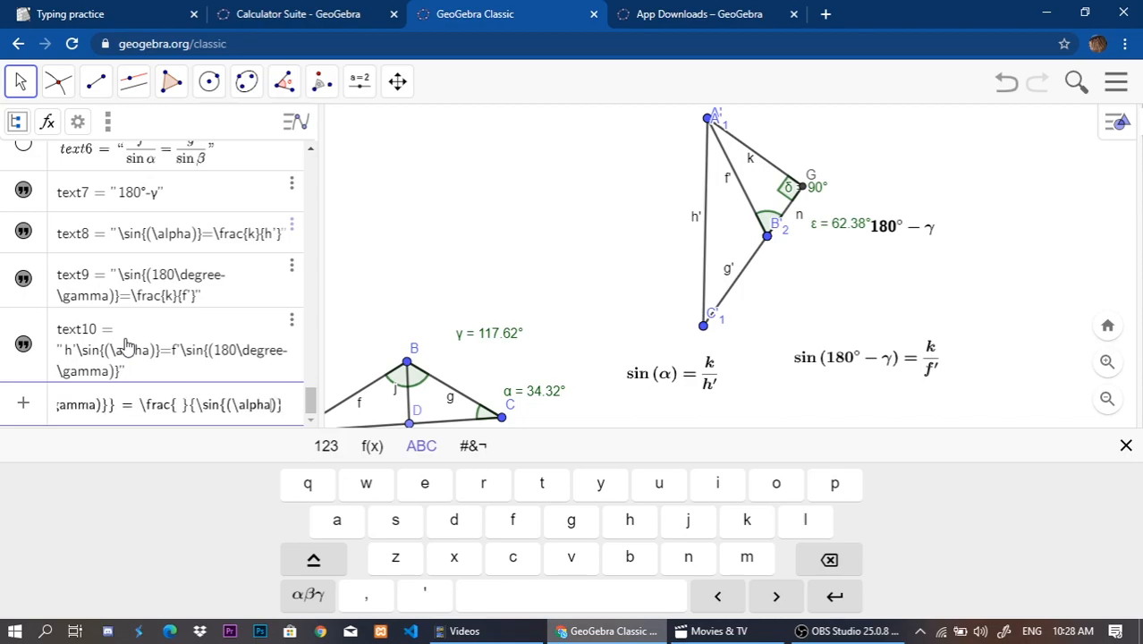
Complete the text with the right-hand side =\frac{f'}{\sin{(\alpha)}} and create it.
key(BackSpace)
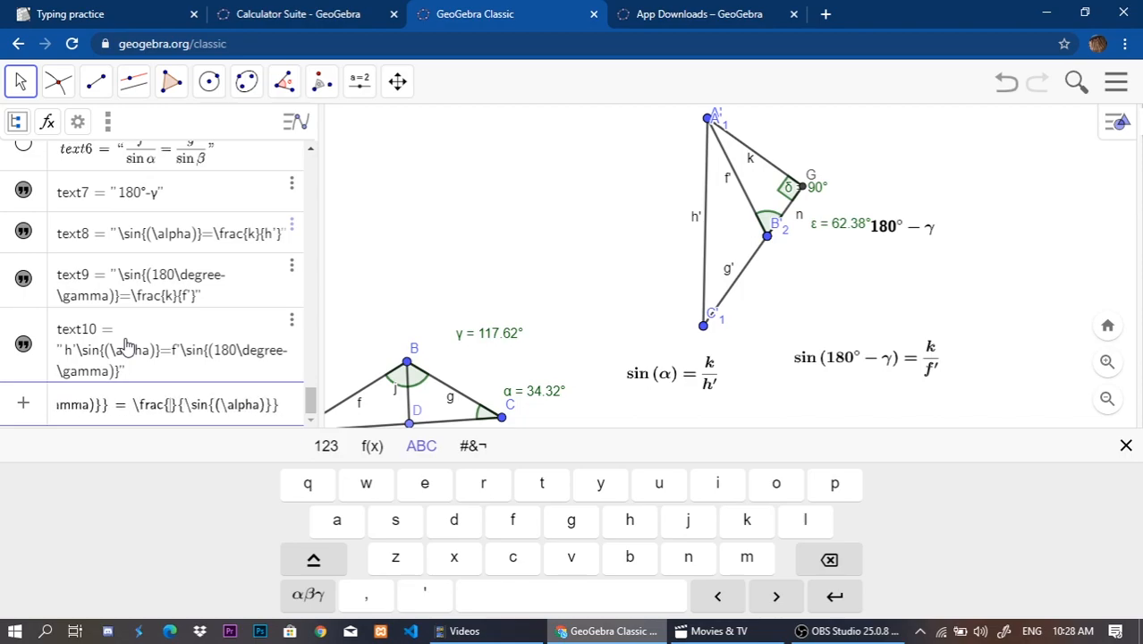
text(f')
key(Return)
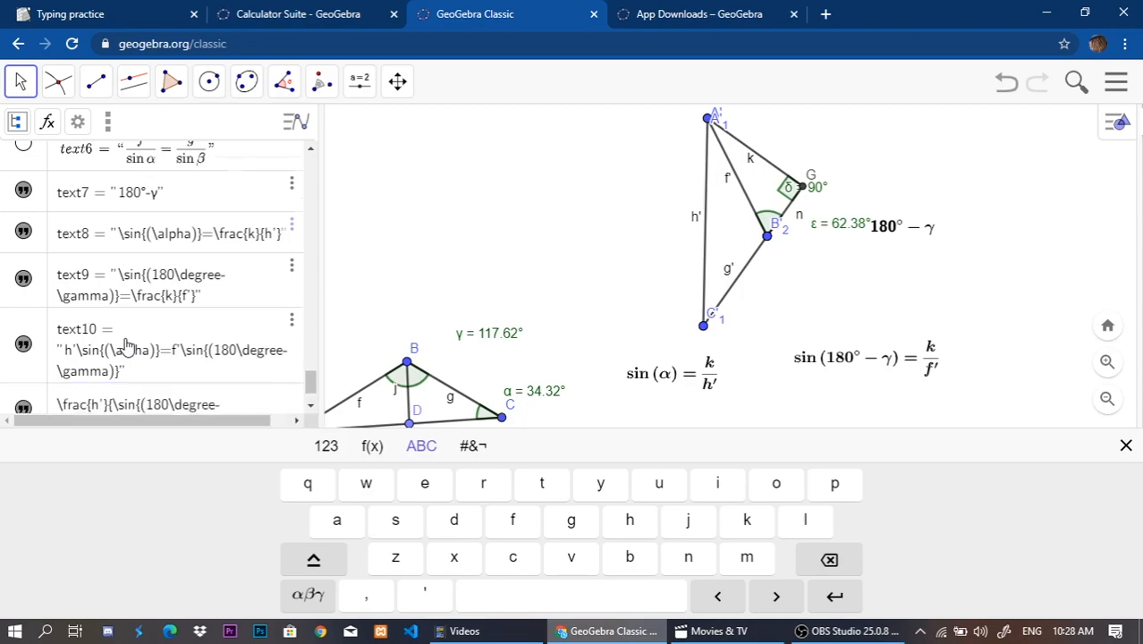
Show the new fraction equation in the drawing, format it as a bold LaTeX formula and place it below the h' sin(α) equation.
click(22, 355)
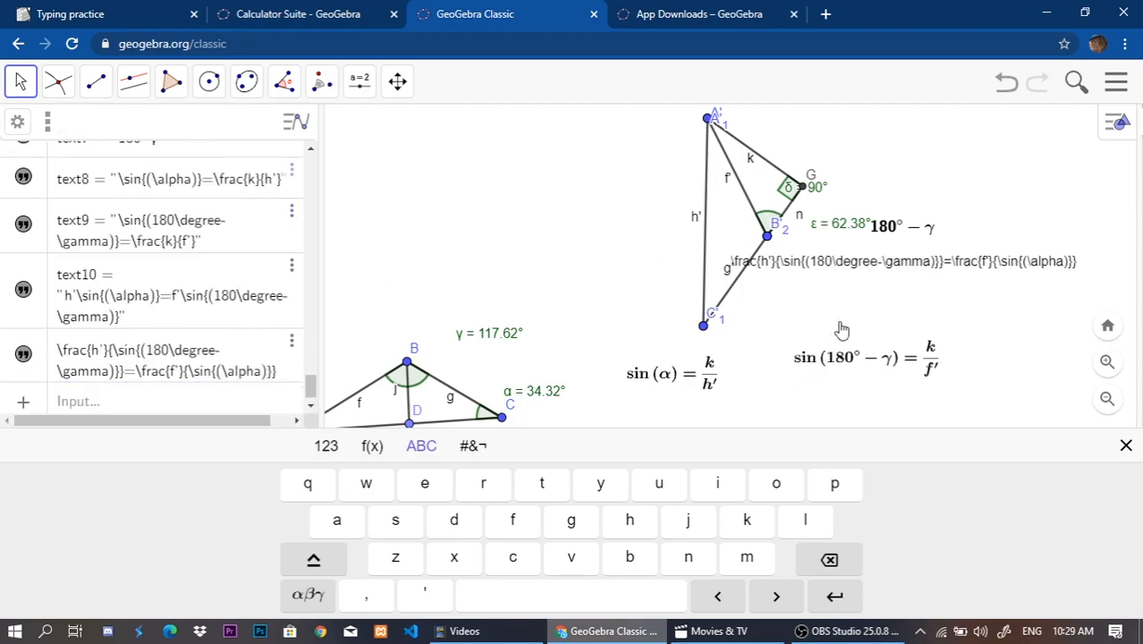
click(850, 266)
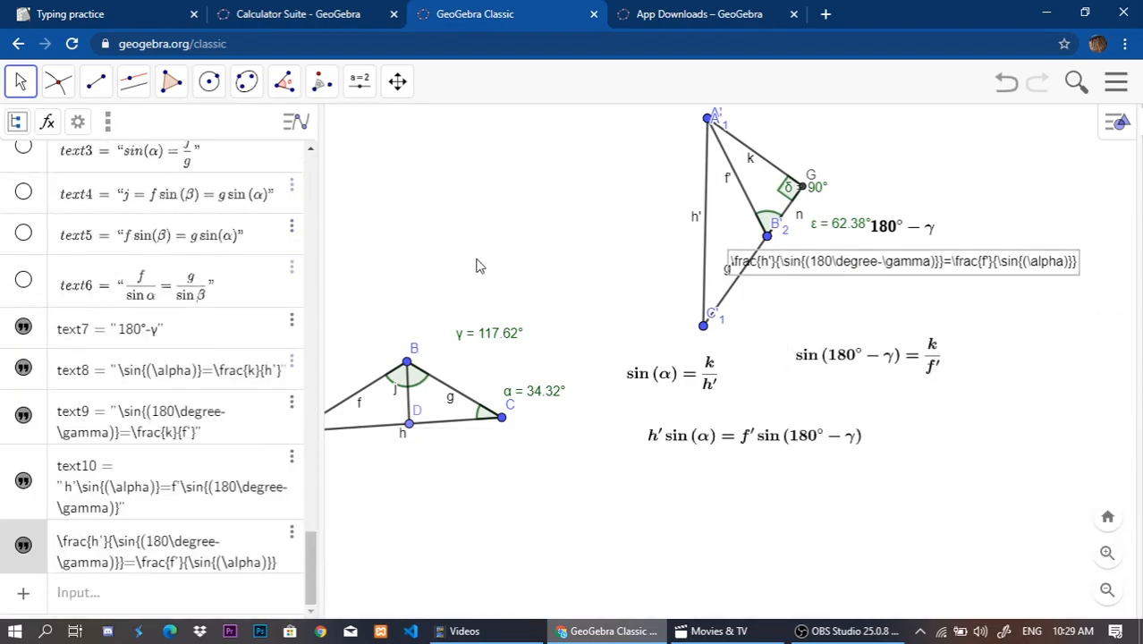
double_click(749, 262)
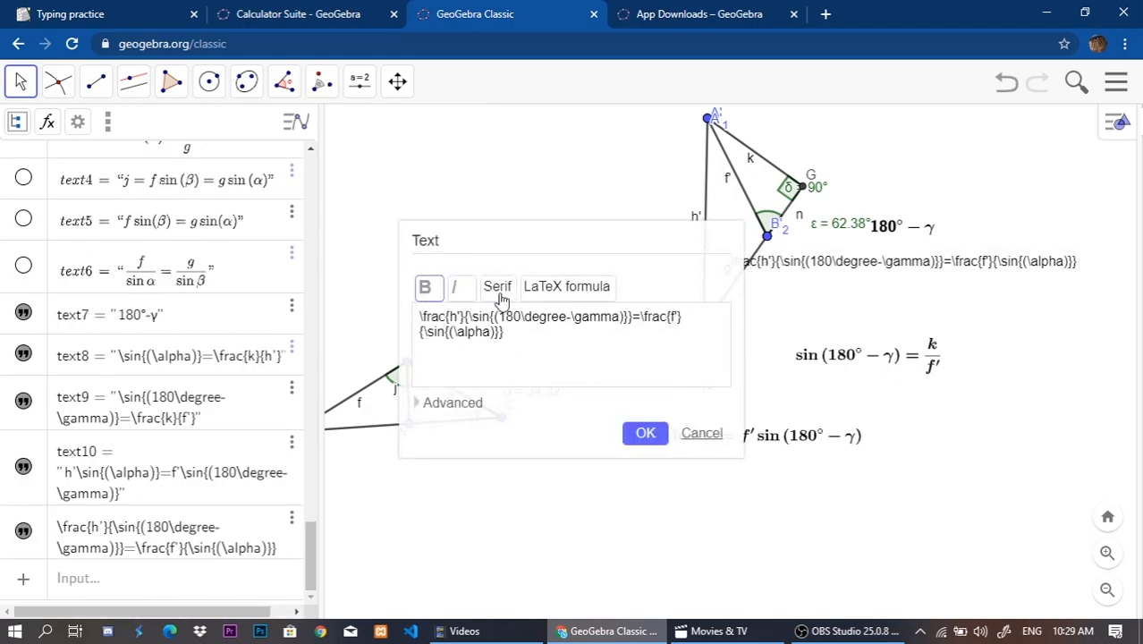
click(595, 286)
click(645, 434)
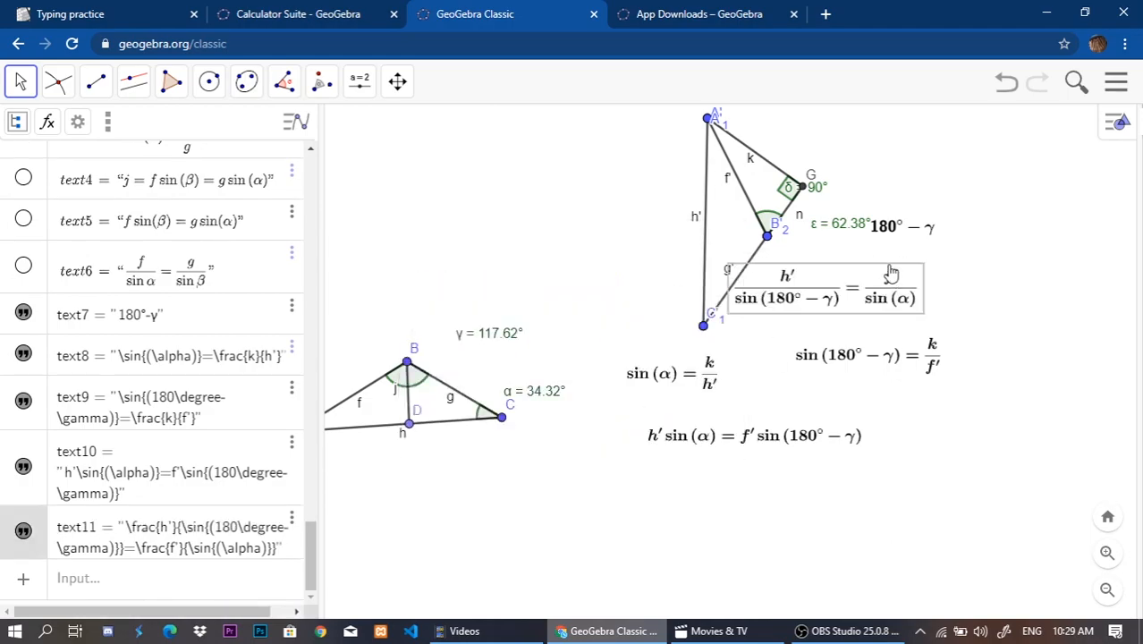
drag(862, 343, 757, 501)
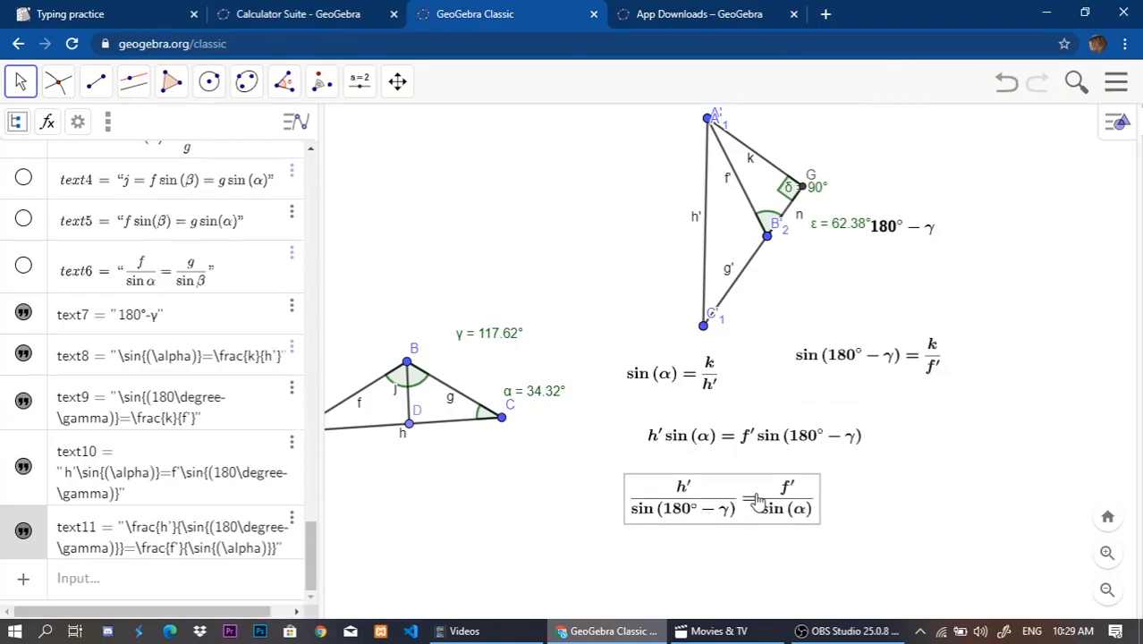
click(901, 491)
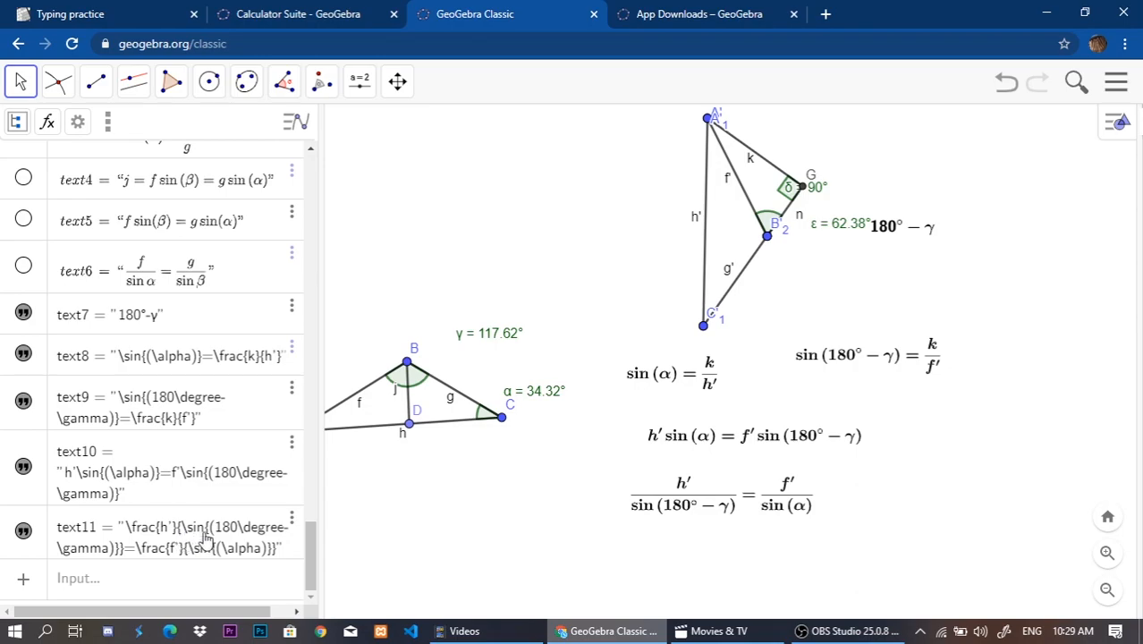
Duplicate the last fraction text, change its left denominator to \sin{(\gamma)} and create it as a new text.
click(300, 526)
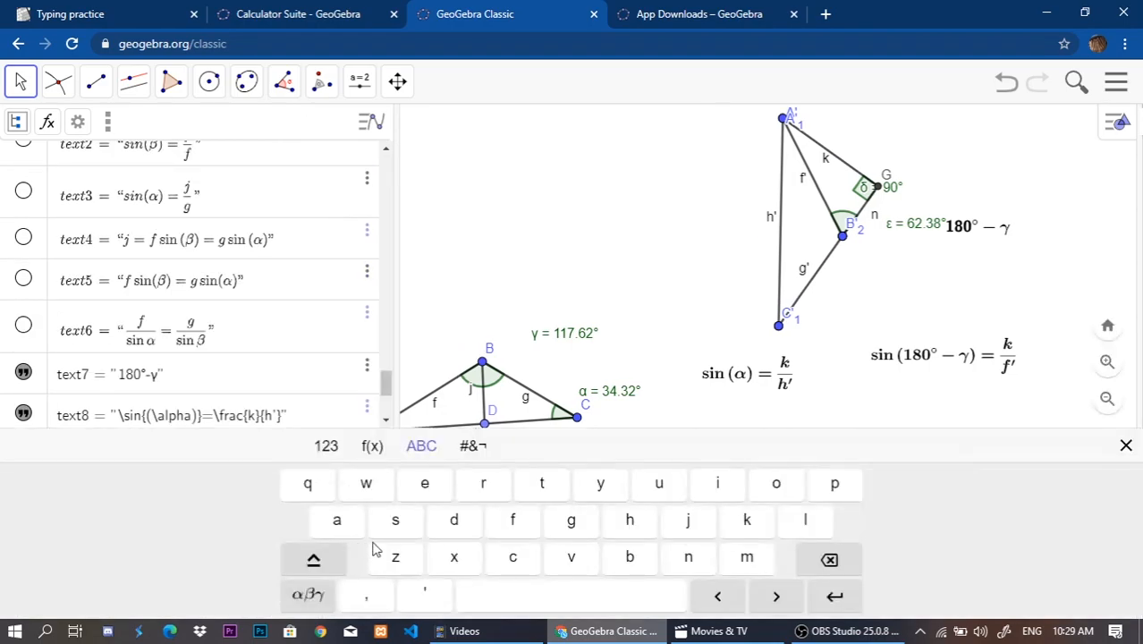
click(368, 399)
click(389, 400)
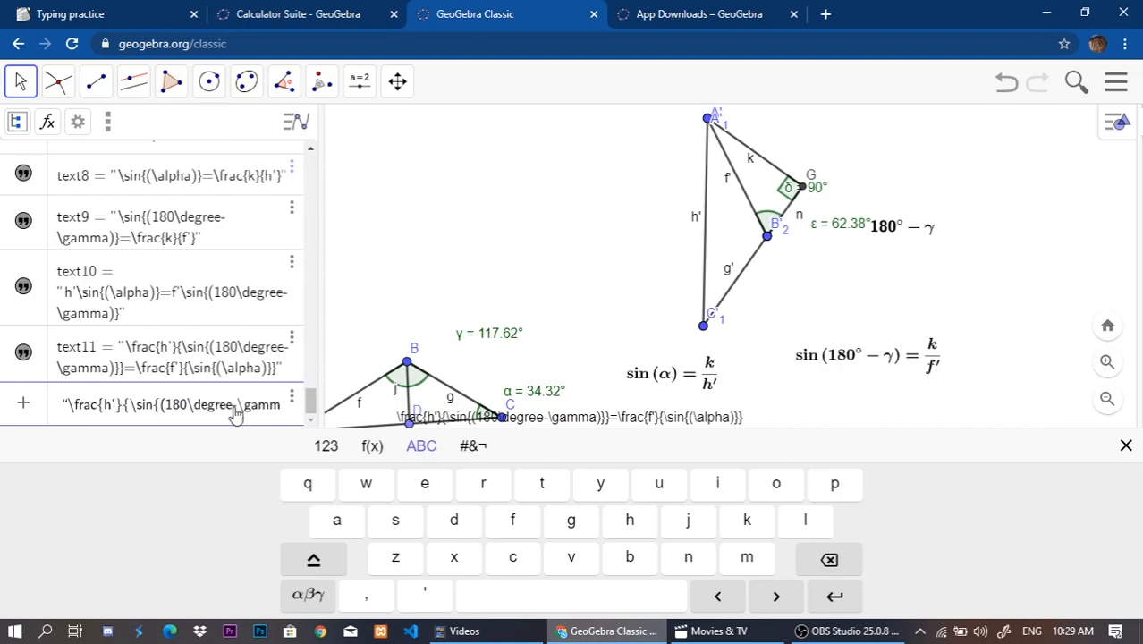
key(BackSpace)
key(BackSpace)
key(BackSpace)
key(BackSpace)
key(BackSpace)
key(BackSpace)
key(BackSpace)
key(BackSpace)
key(BackSpace)
key(BackSpace)
key(BackSpace)
key(BackSpace)
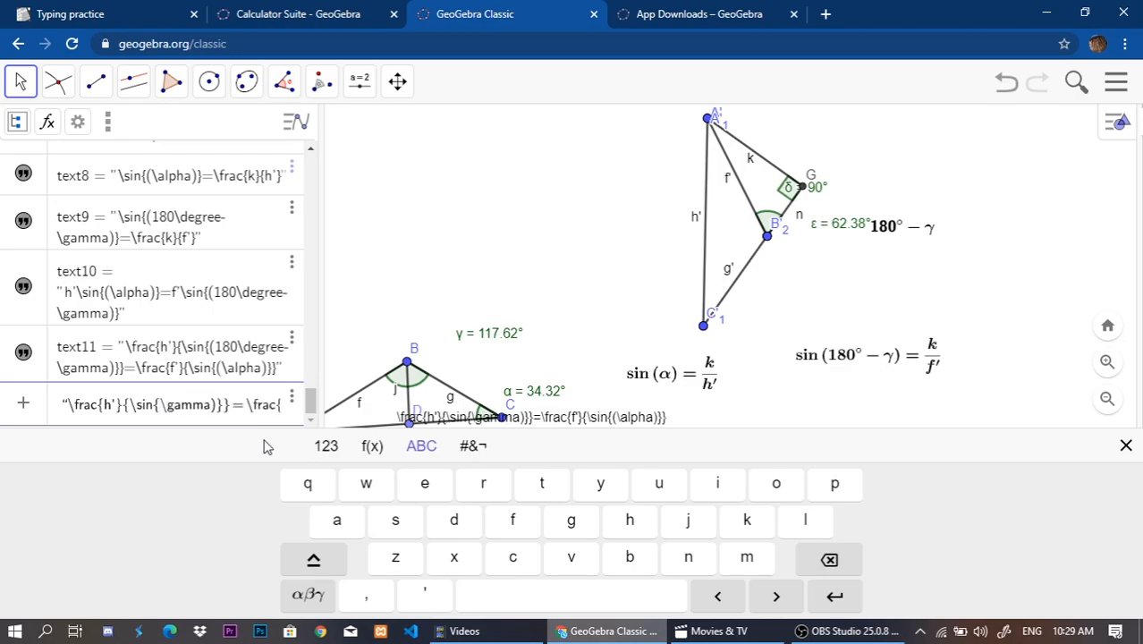
text(()
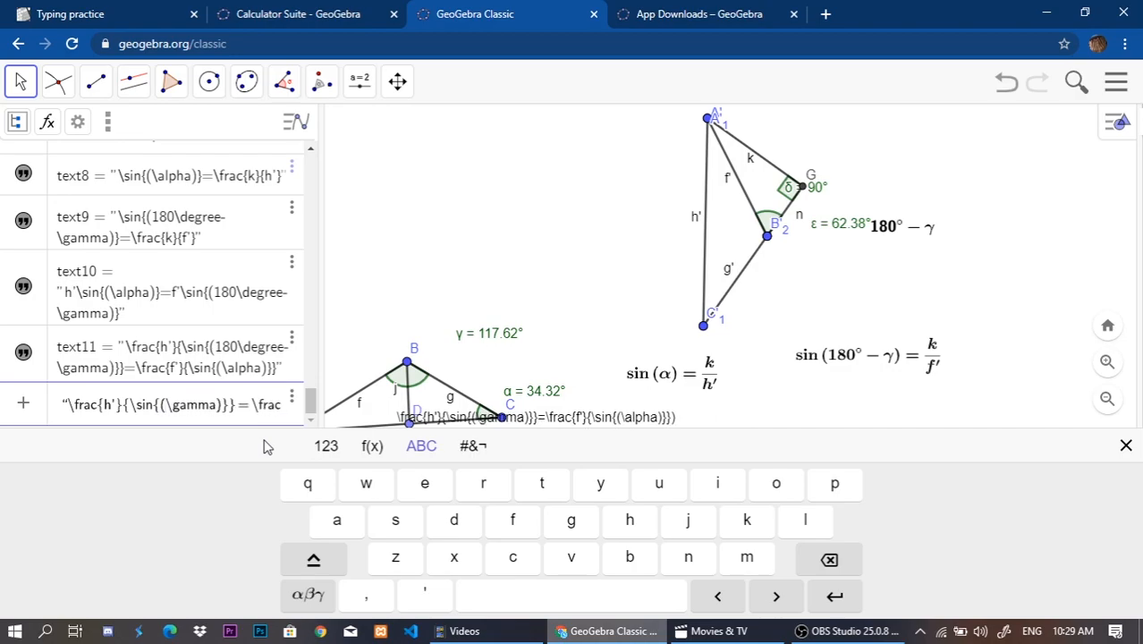
key(Return)
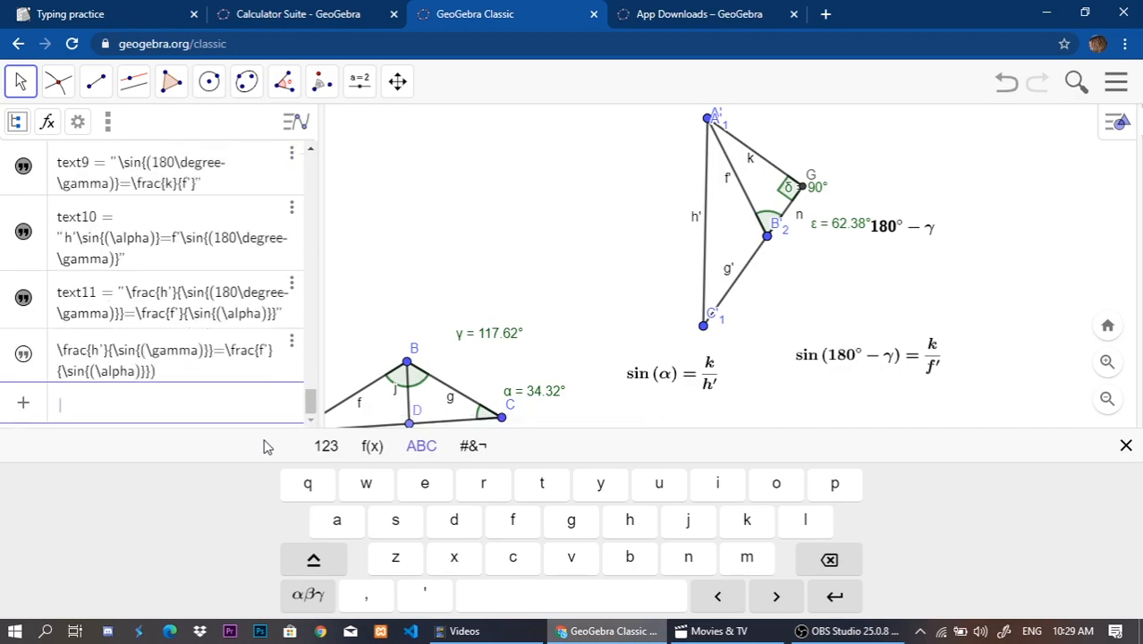
Show the new sin(γ) fraction text in the drawing, place it below the 180°−γ fraction and format it as a bold serif LaTeX formula.
click(25, 355)
drag(852, 261, 730, 538)
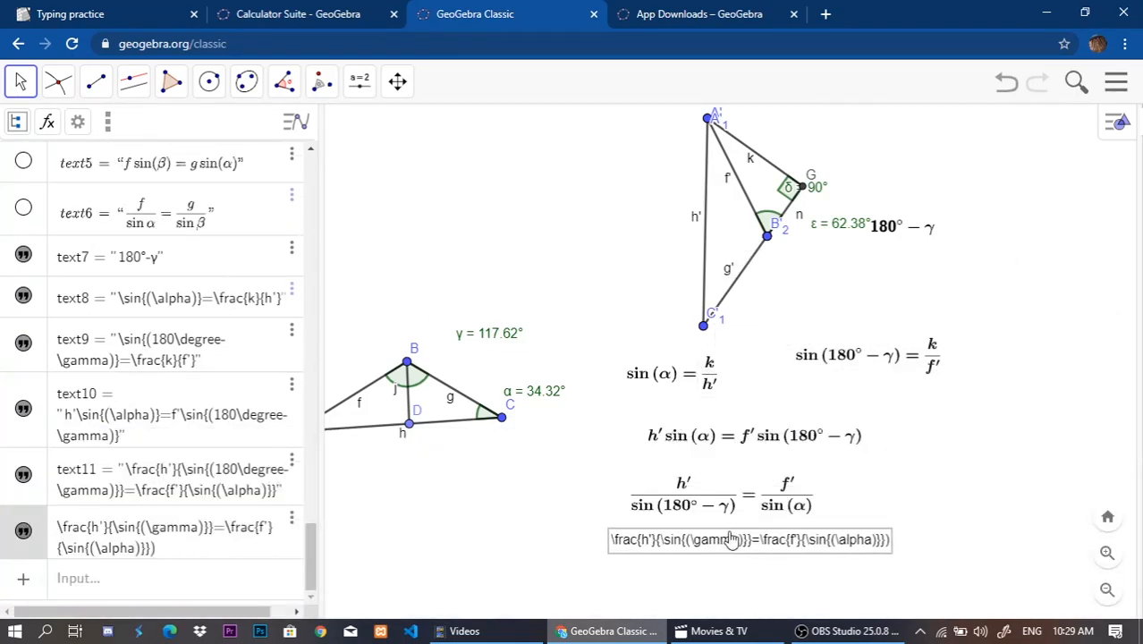
double_click(724, 542)
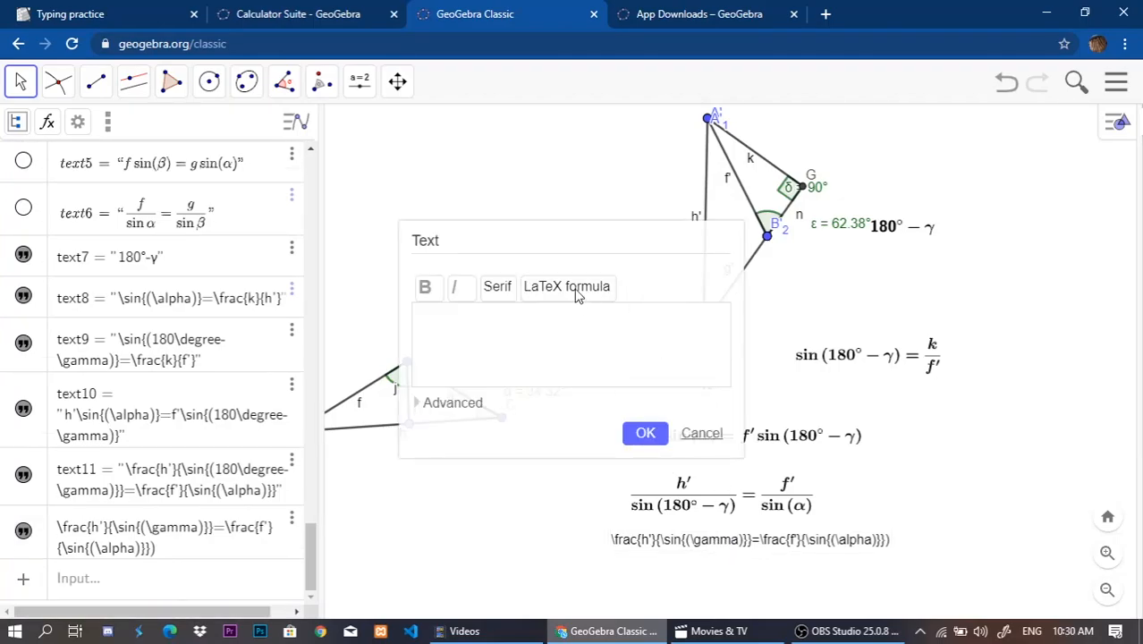
click(646, 433)
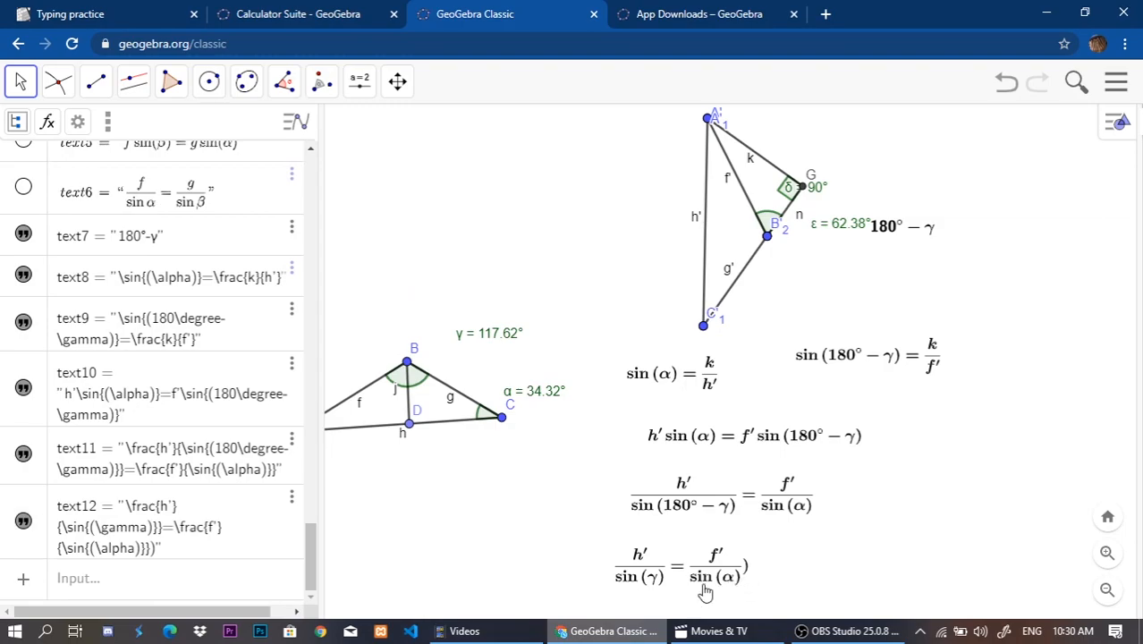
Remove the stray closing parenthesis from the sin(γ) equation and centre it beneath the fraction above.
click(680, 569)
double_click(668, 559)
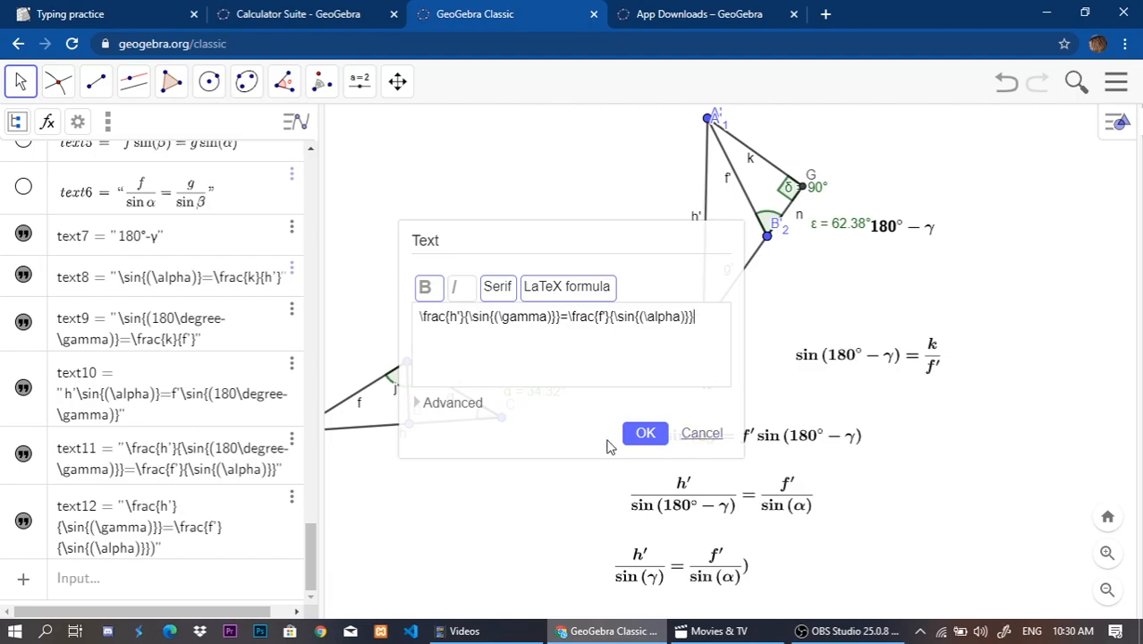
click(639, 434)
drag(666, 577, 709, 575)
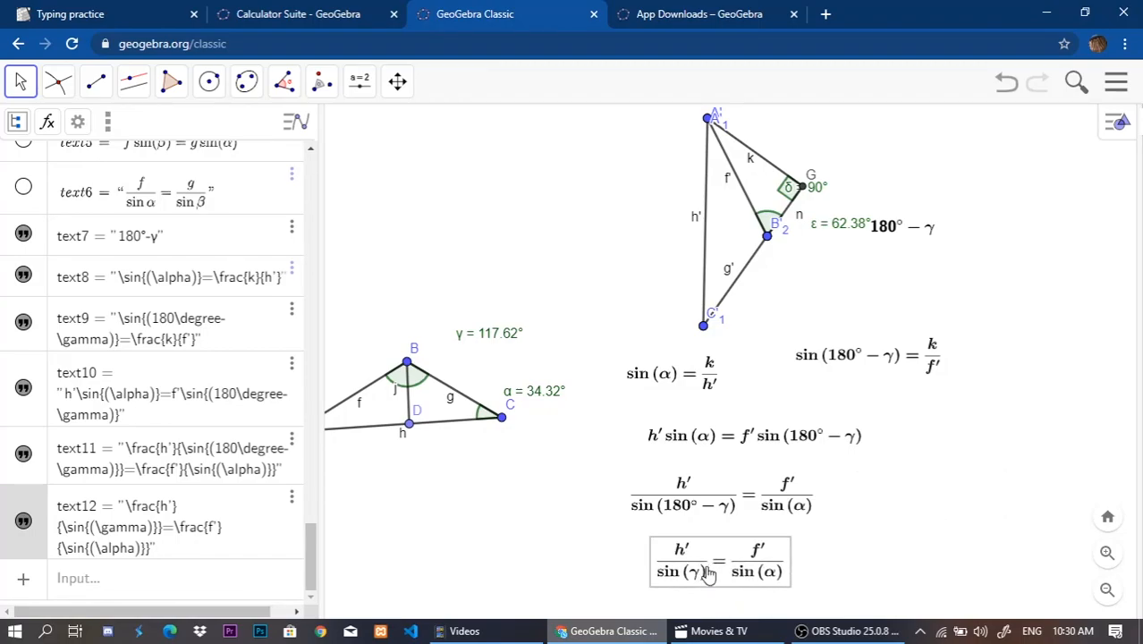
click(872, 555)
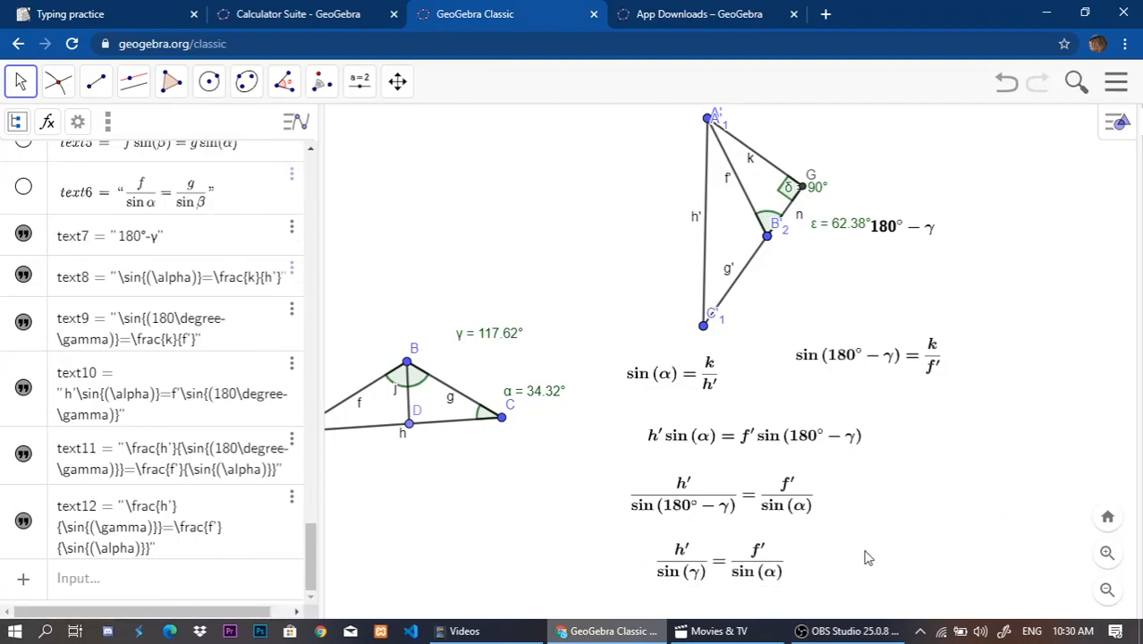
click(732, 569)
scroll(684, 572, down, 1)
scroll(684, 572, down, 1)
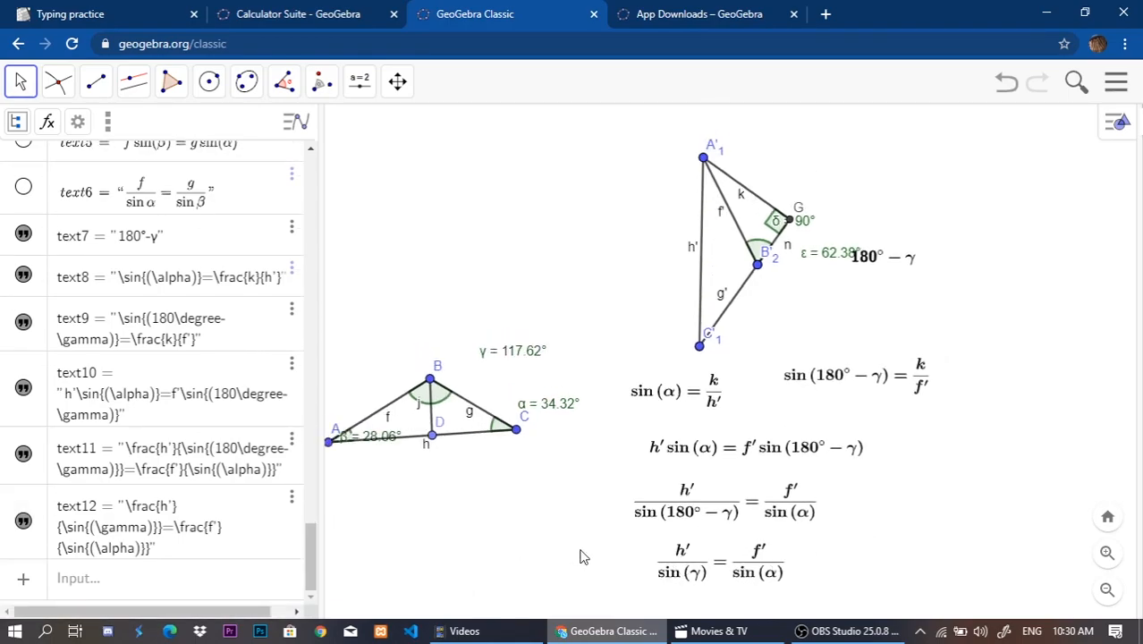
drag(574, 547, 561, 494)
click(13, 602)
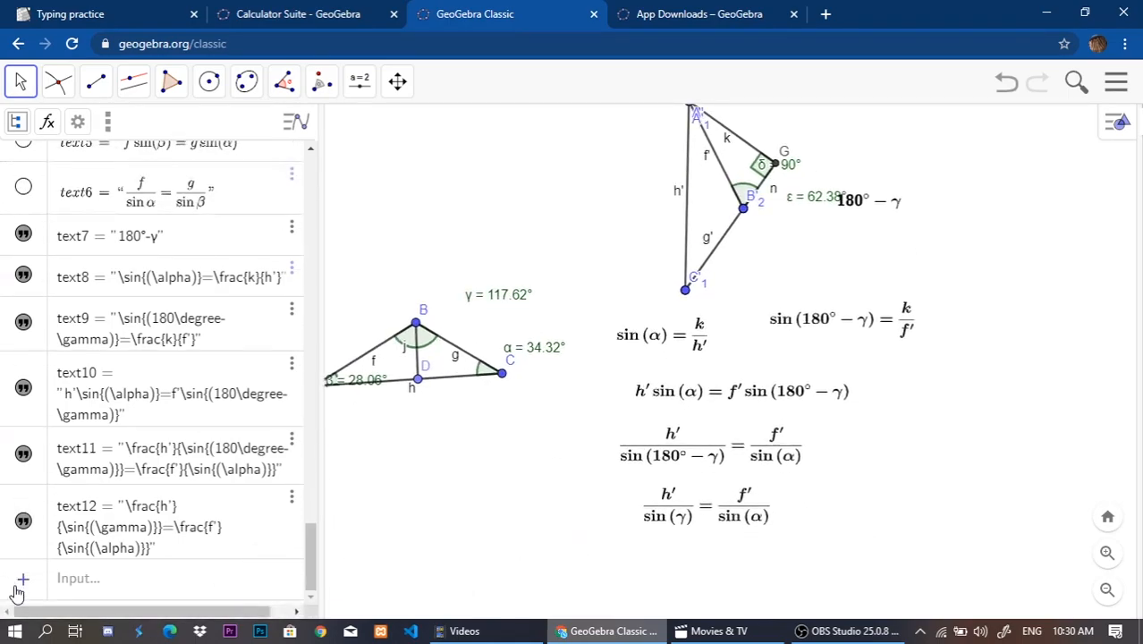
click(17, 590)
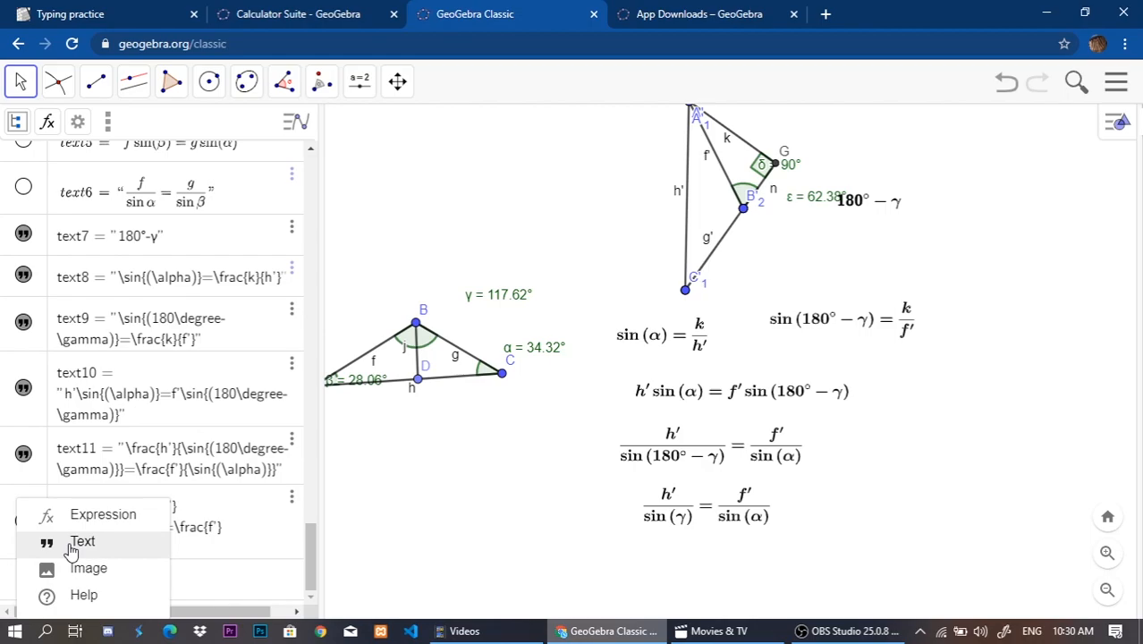
click(214, 574)
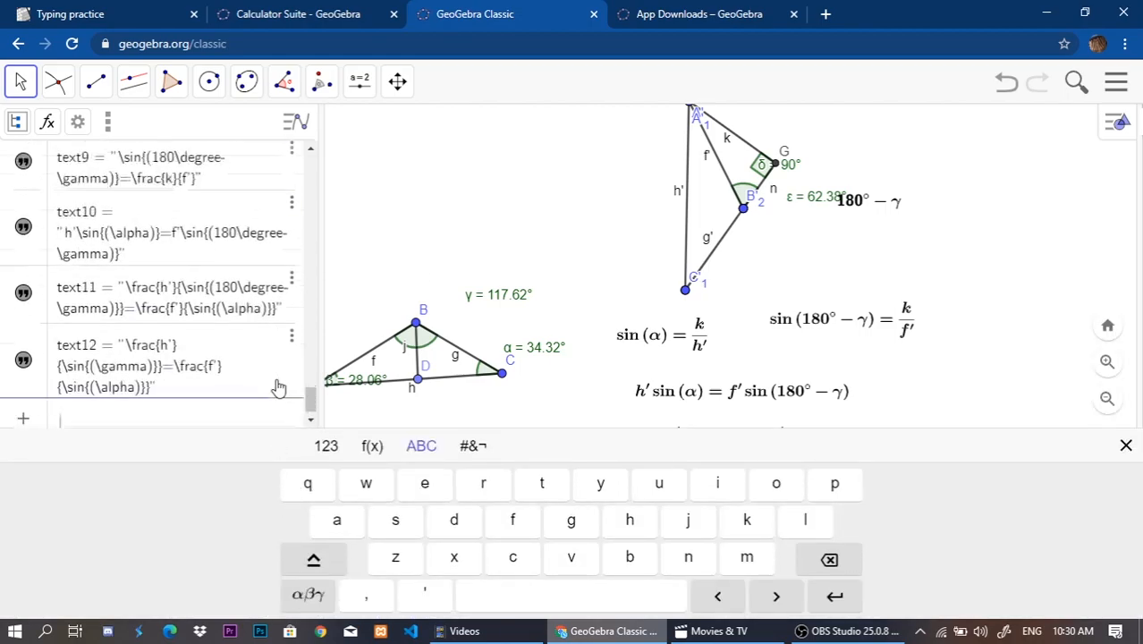
Duplicate the h'/sin(γ) text and remove both primes to create \frac{h}{\sin{(\gamma)}}=\frac{f}{\sin{(\alpha)}}.
click(296, 319)
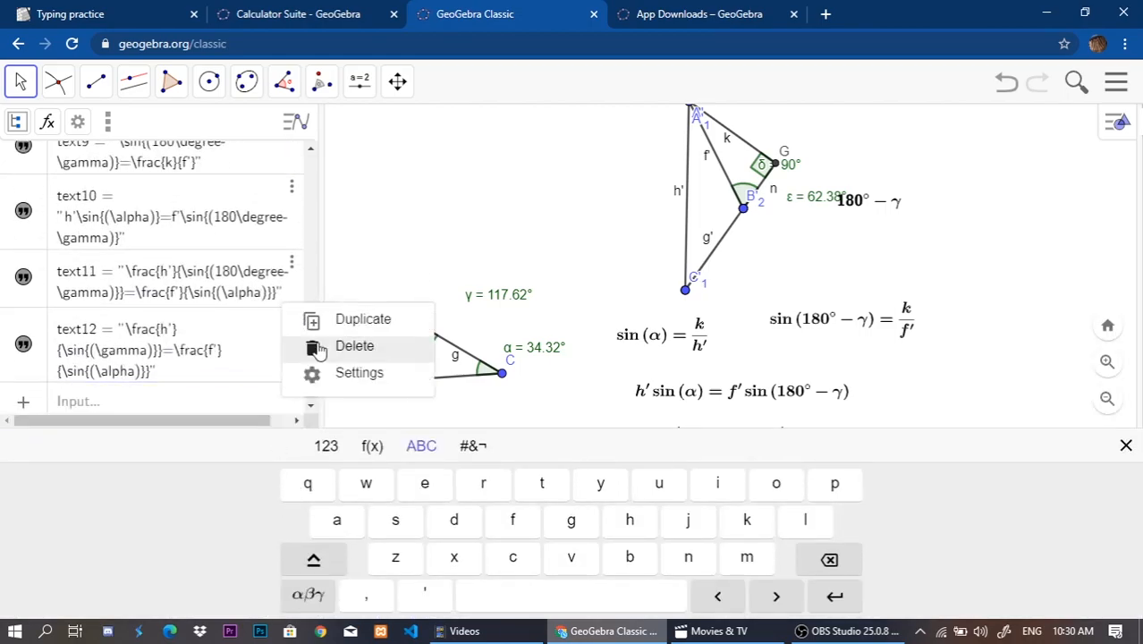
click(377, 331)
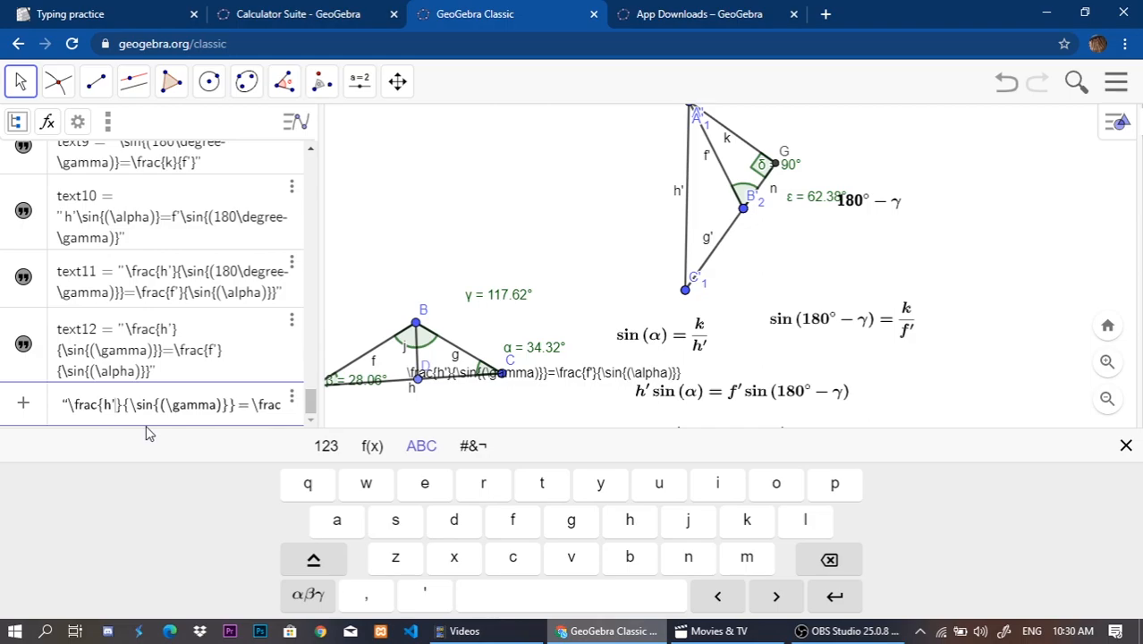
key(BackSpace)
key(Right)
key(Right)
key(Right)
key(Right)
key(Right)
key(Right)
key(Right)
key(Right)
key(Right)
key(Right)
key(Right)
key(Right)
key(Right)
key(Right)
key(Right)
key(Right)
key(Right)
key(Right)
key(Right)
key(Right)
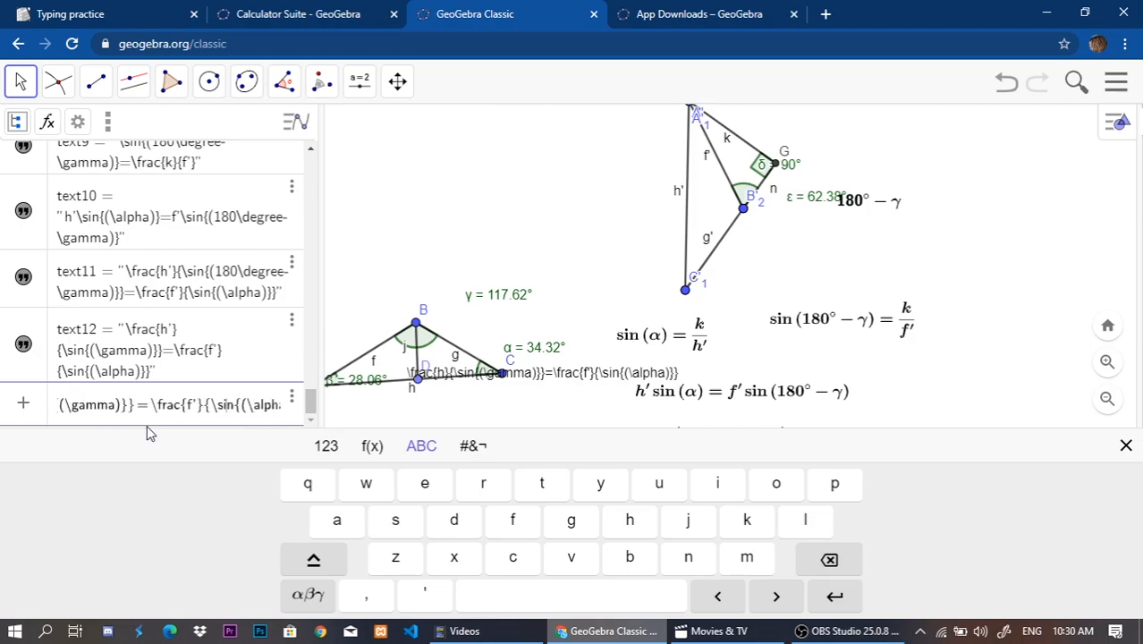
key(Left)
key(Left)
key(Left)
key(Left)
key(BackSpace)
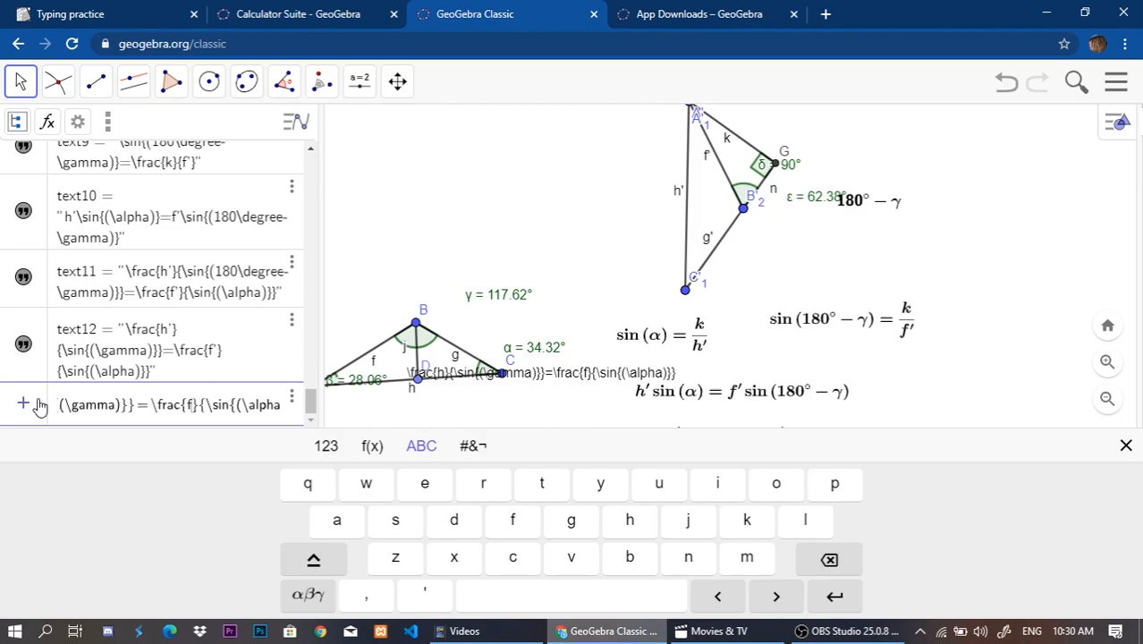
key(Return)
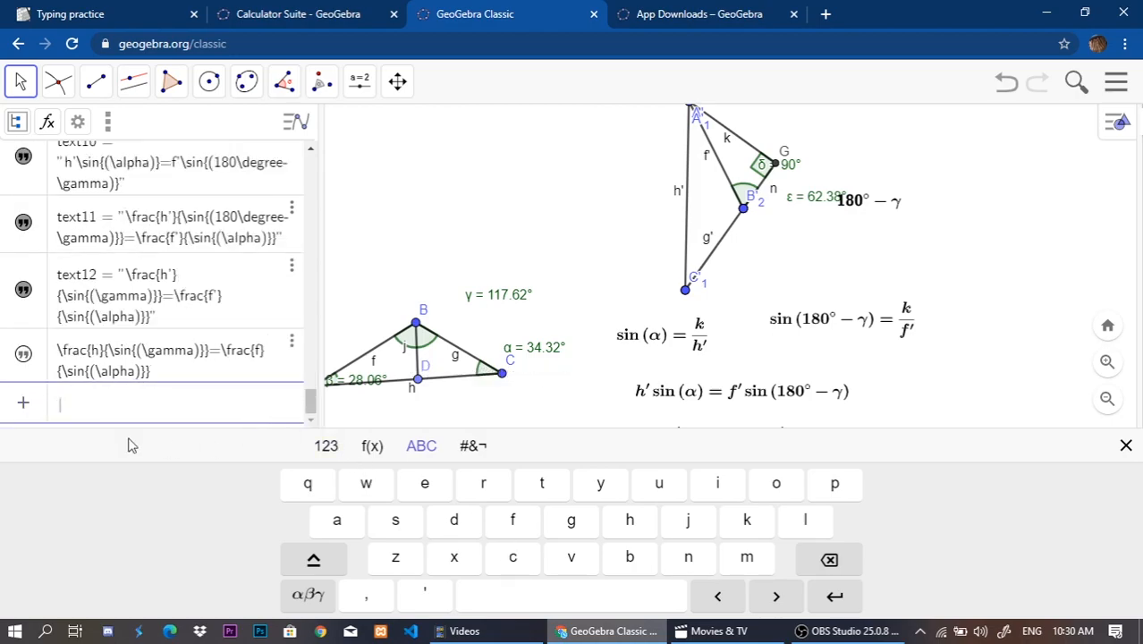
Show the unprimed equation in the drawing, format it as a bold serif LaTeX formula and place it beside the h'/sin(γ) equation.
click(24, 355)
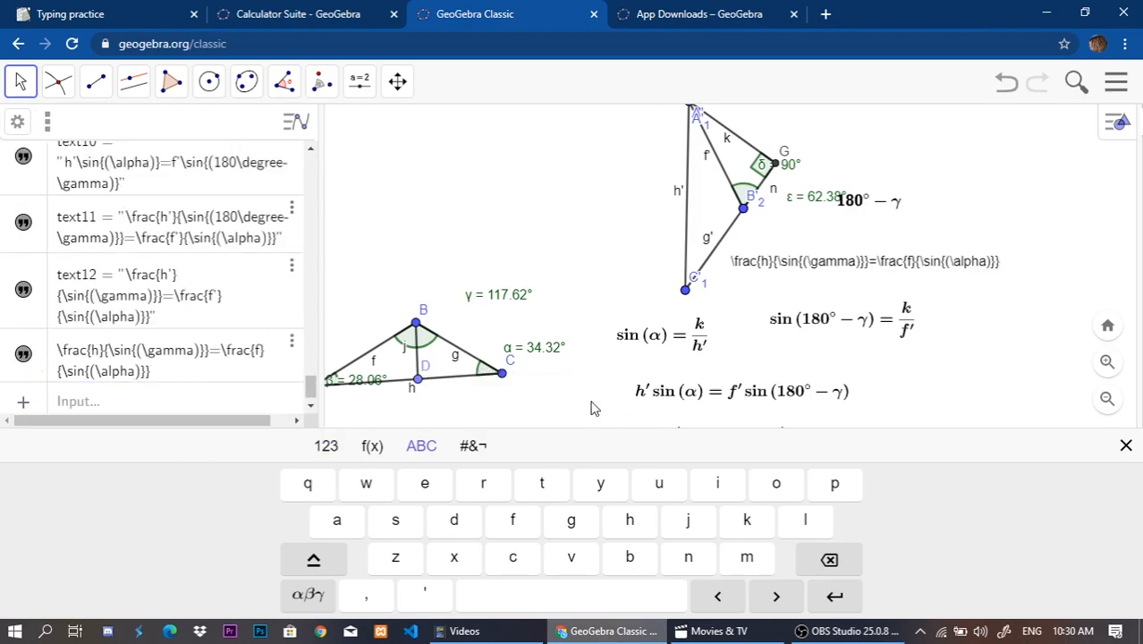
click(915, 299)
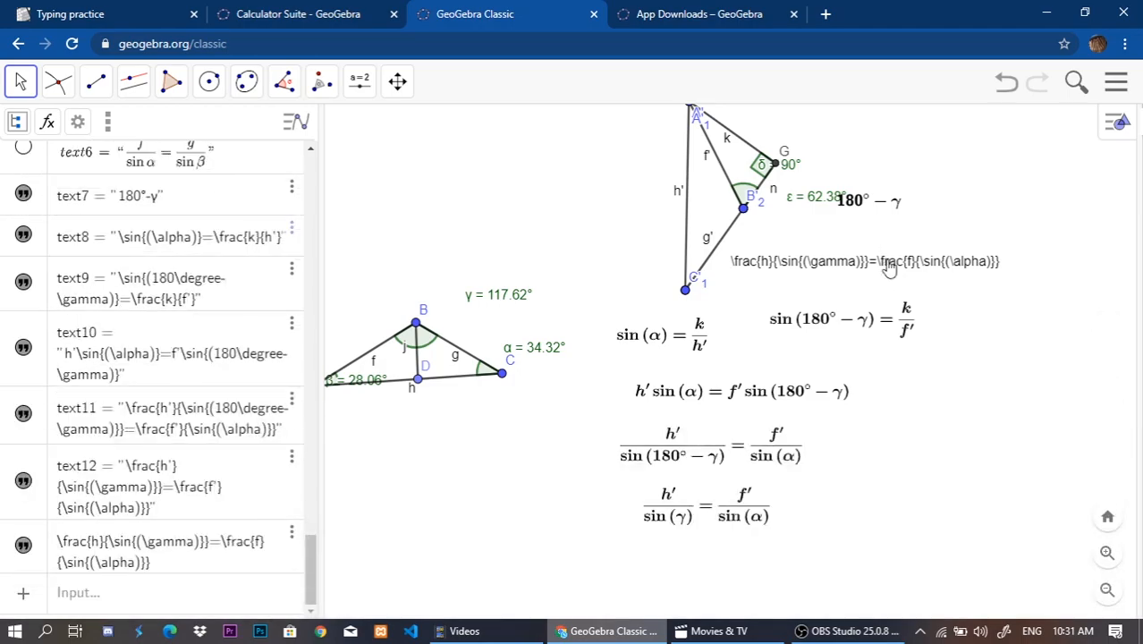
double_click(817, 262)
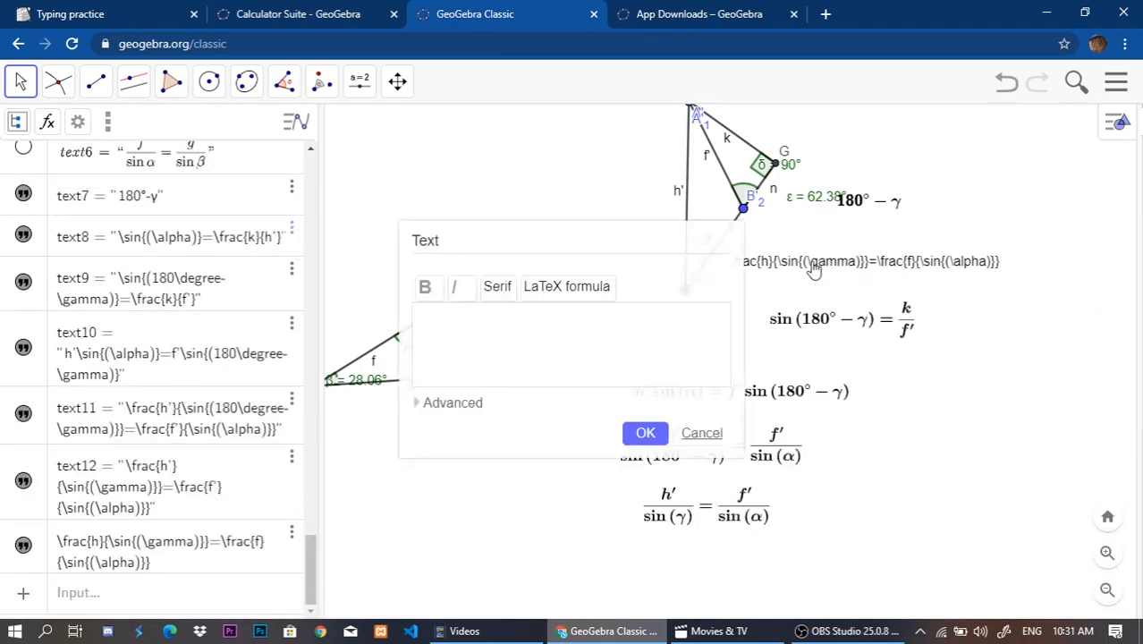
click(644, 432)
drag(798, 286, 530, 502)
click(451, 481)
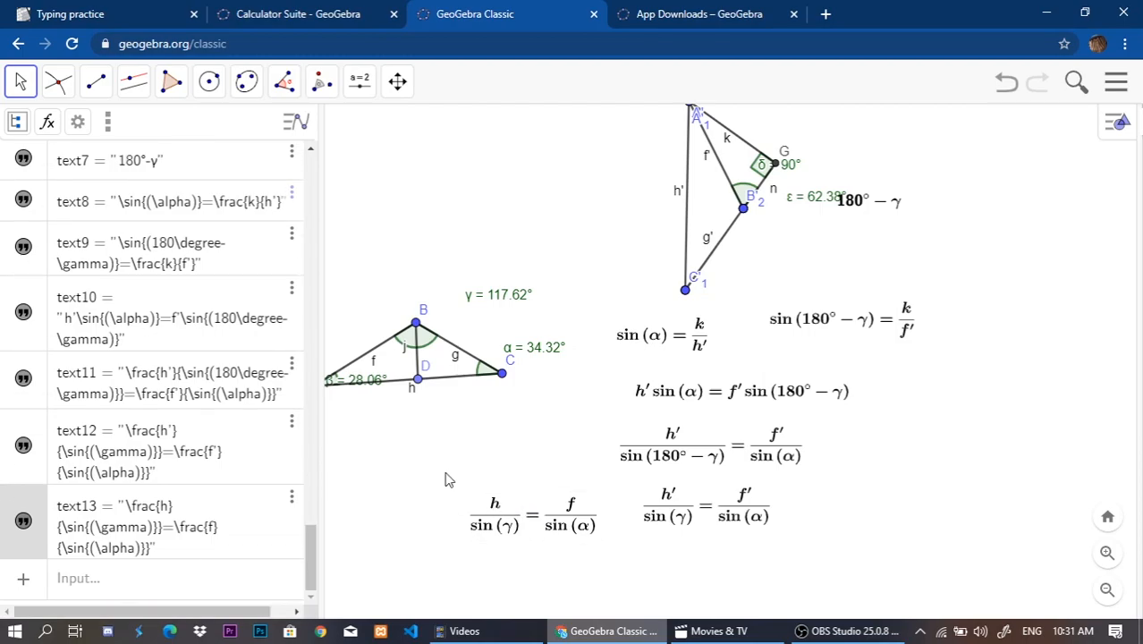
Move the h/sin(γ) = f/sin(α) equation beneath the h'/sin(γ) = f'/sin(α) equation.
scroll(195, 440, up, 4)
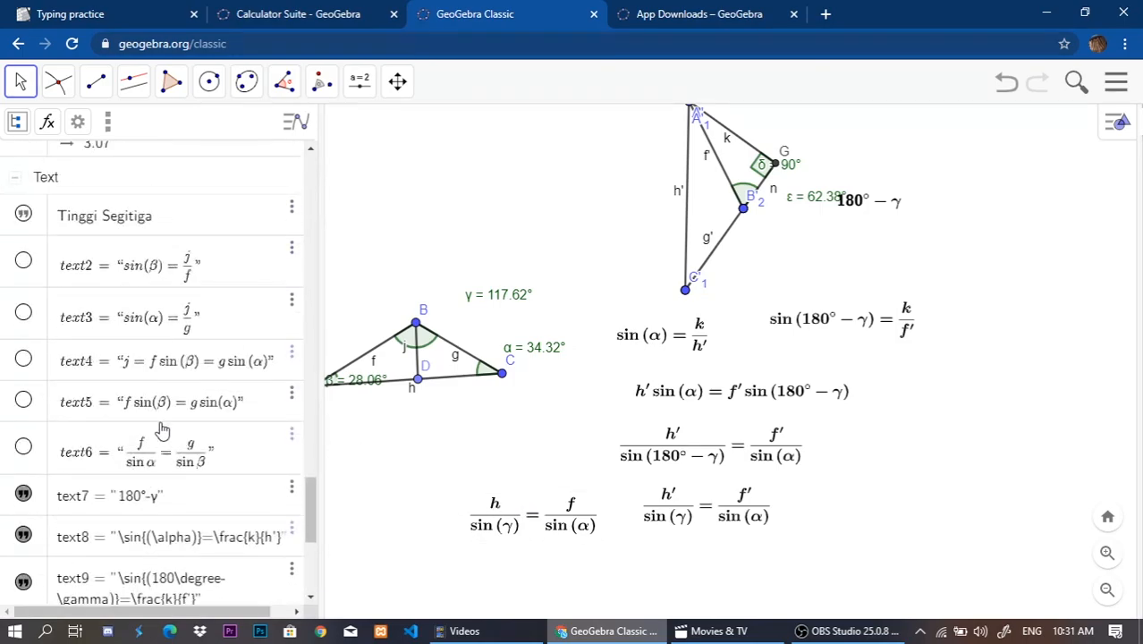
scroll(159, 429, up, 6)
scroll(156, 431, up, 10)
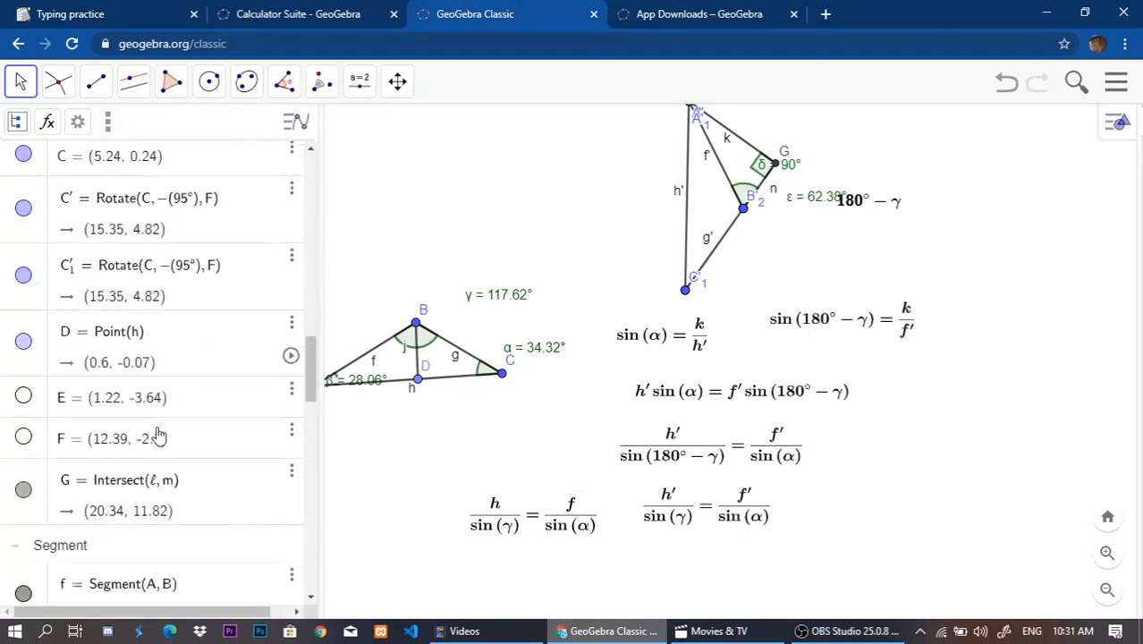
scroll(156, 431, up, 5)
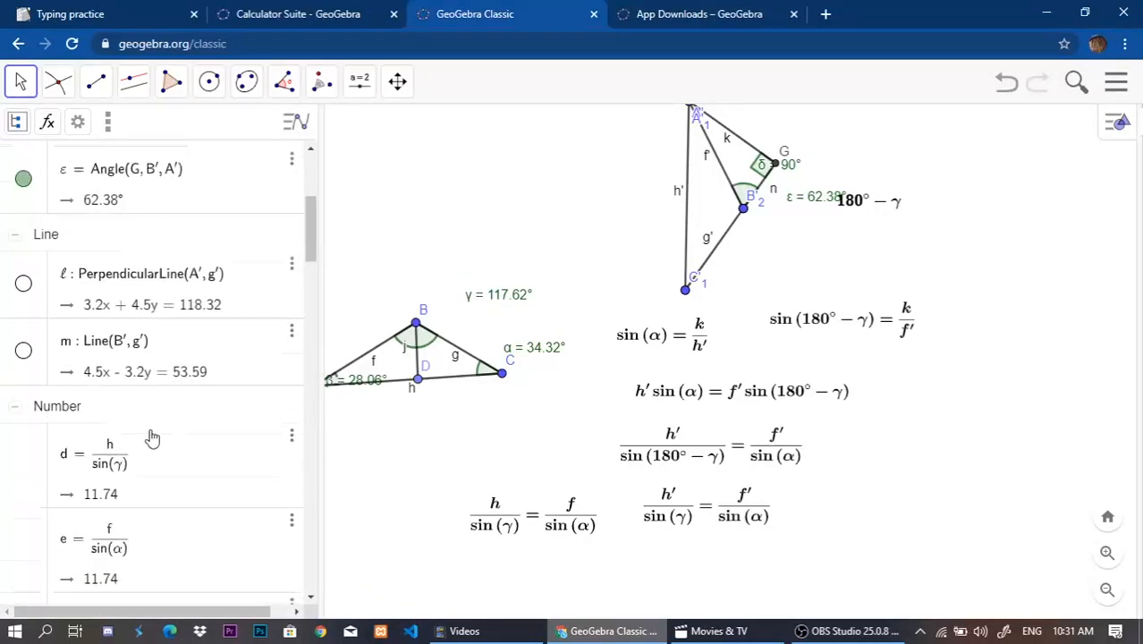
scroll(153, 439, down, 3)
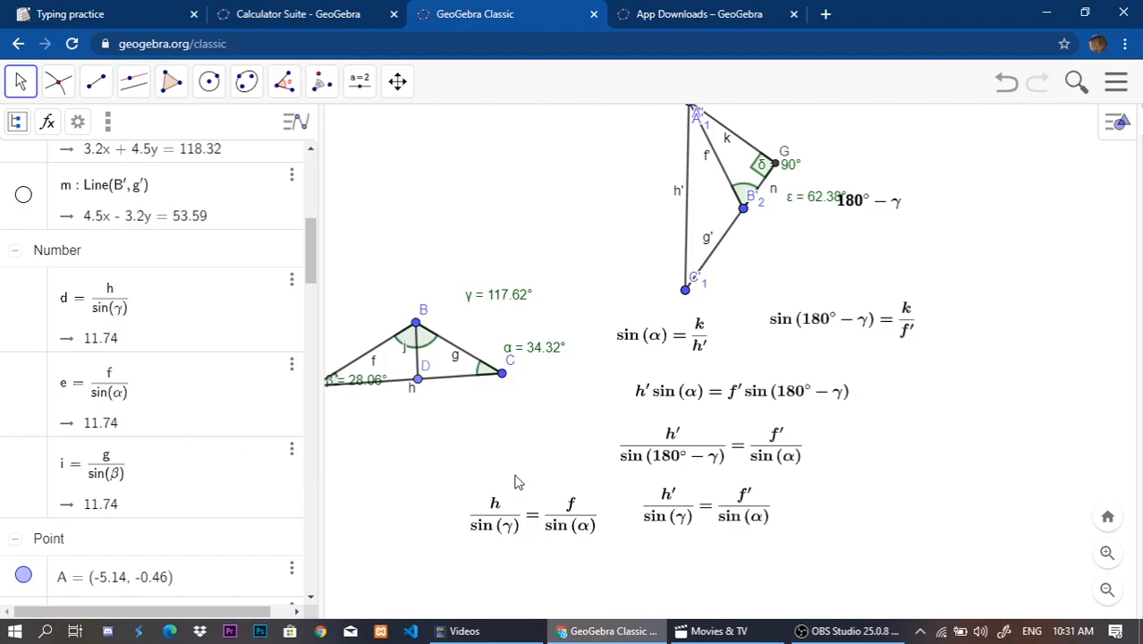
drag(494, 462, 563, 384)
drag(675, 417, 767, 479)
Show the hidden f/sin α = g/sin β formula and place it directly beneath triangle ABC.
scroll(88, 422, down, 15)
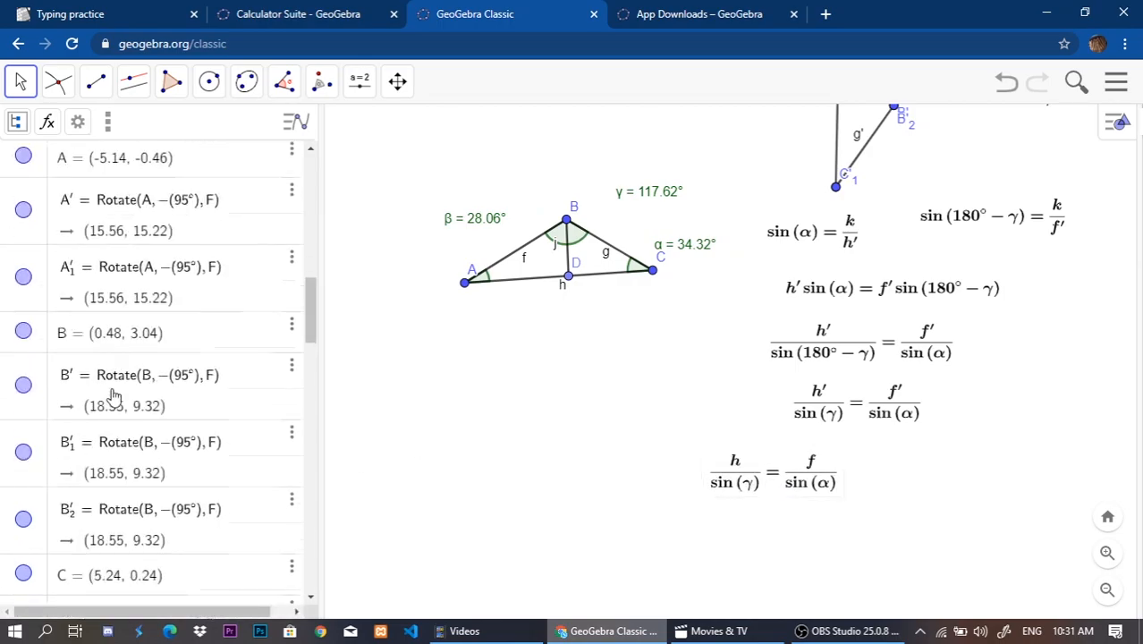
scroll(44, 405, up, 2)
scroll(45, 412, up, 3)
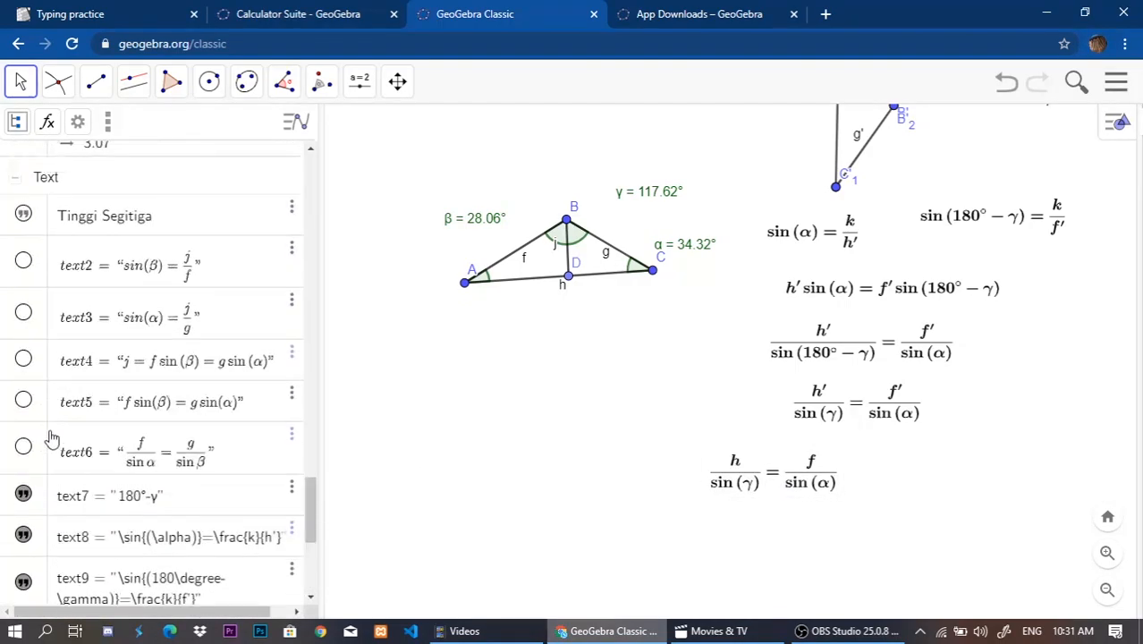
click(23, 445)
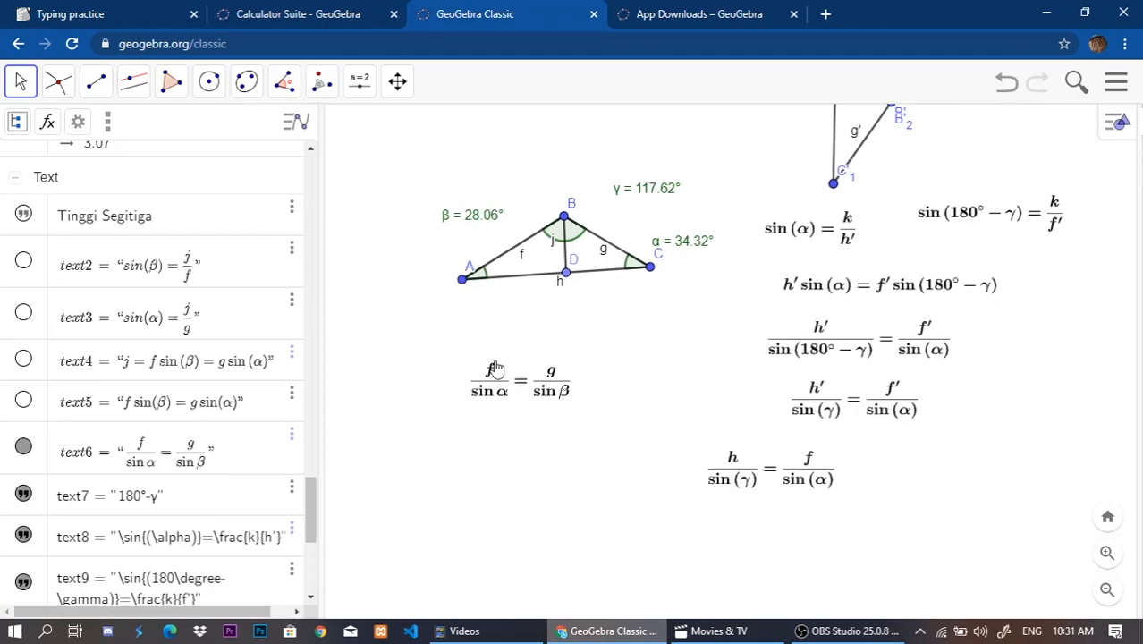
drag(514, 382, 483, 333)
click(625, 511)
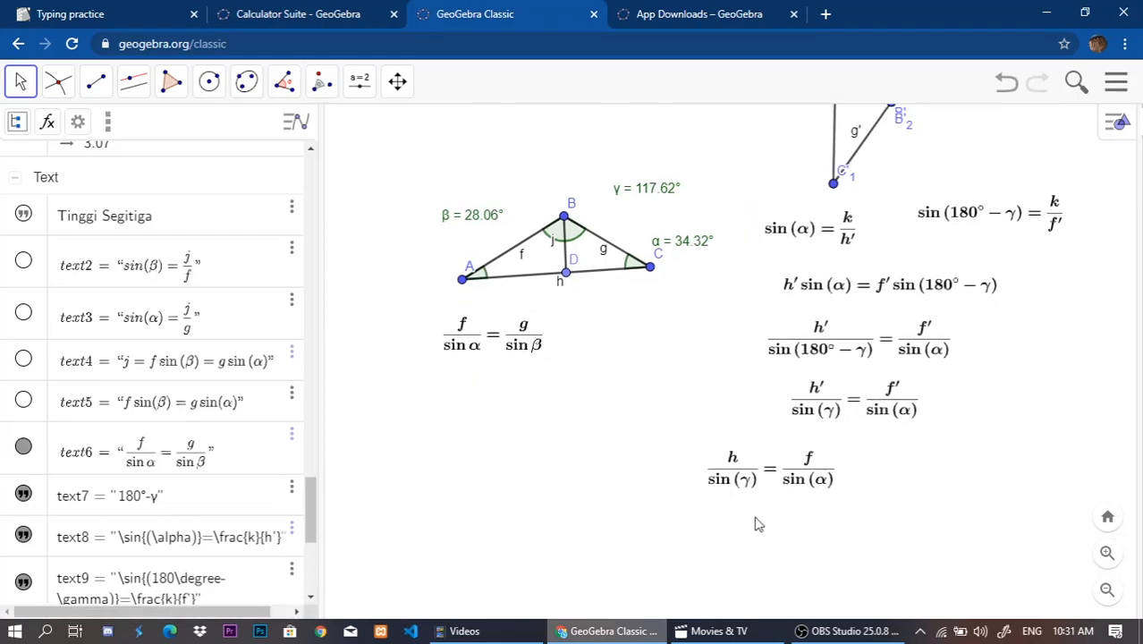
Move the h/sin(γ) = f/sin(α) equation to just below the f/sin α = g/sin β formula under triangle ABC.
drag(751, 487, 395, 350)
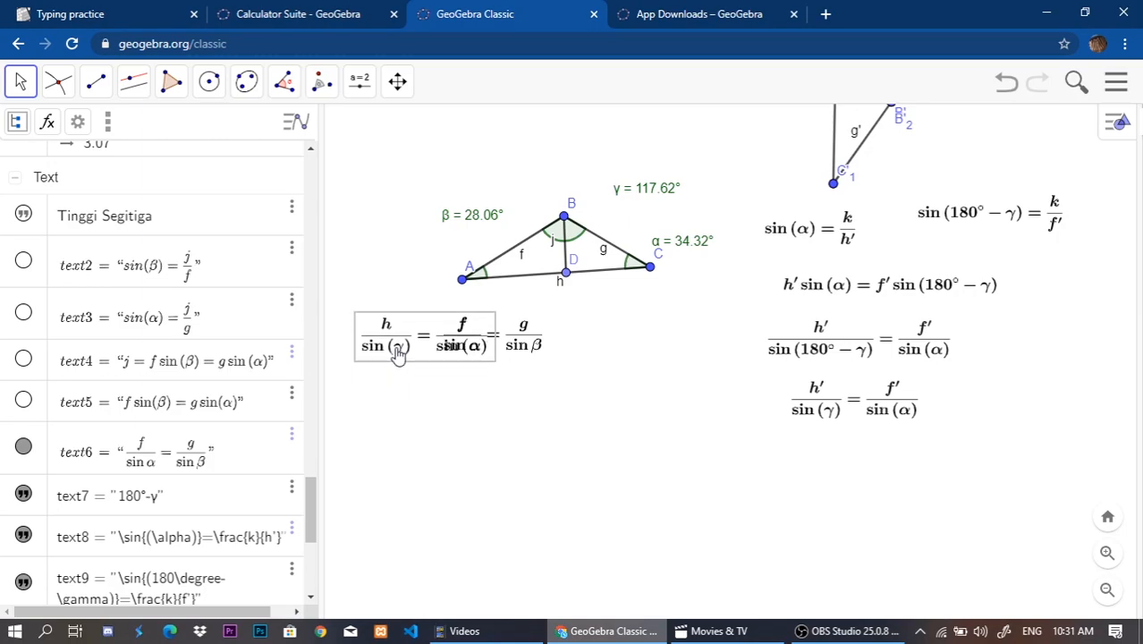
click(452, 434)
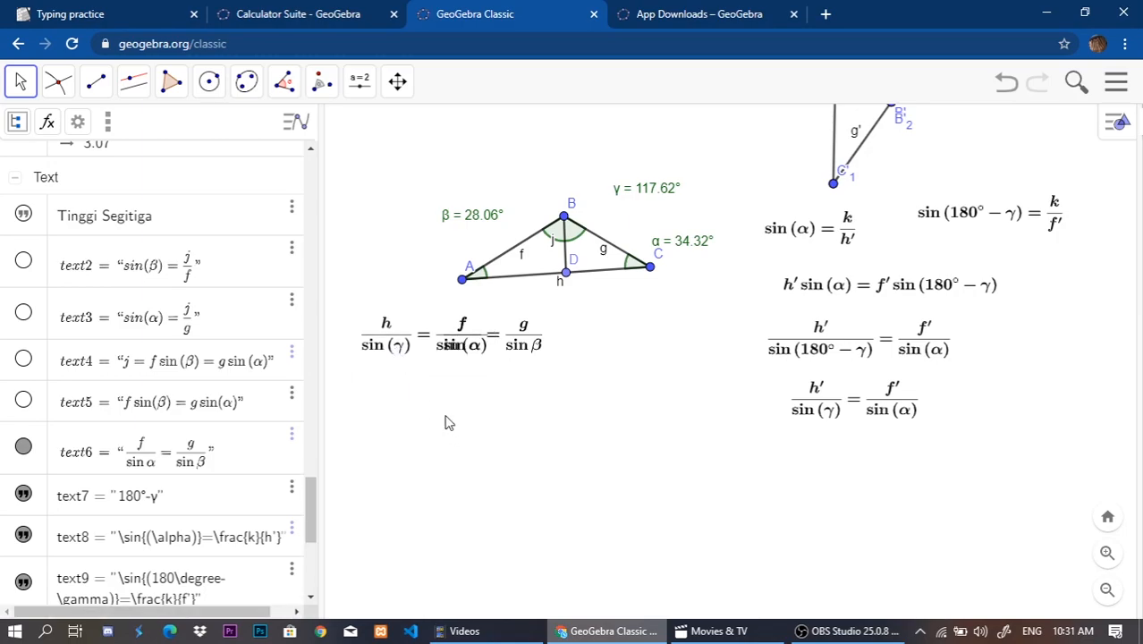
drag(428, 352, 425, 428)
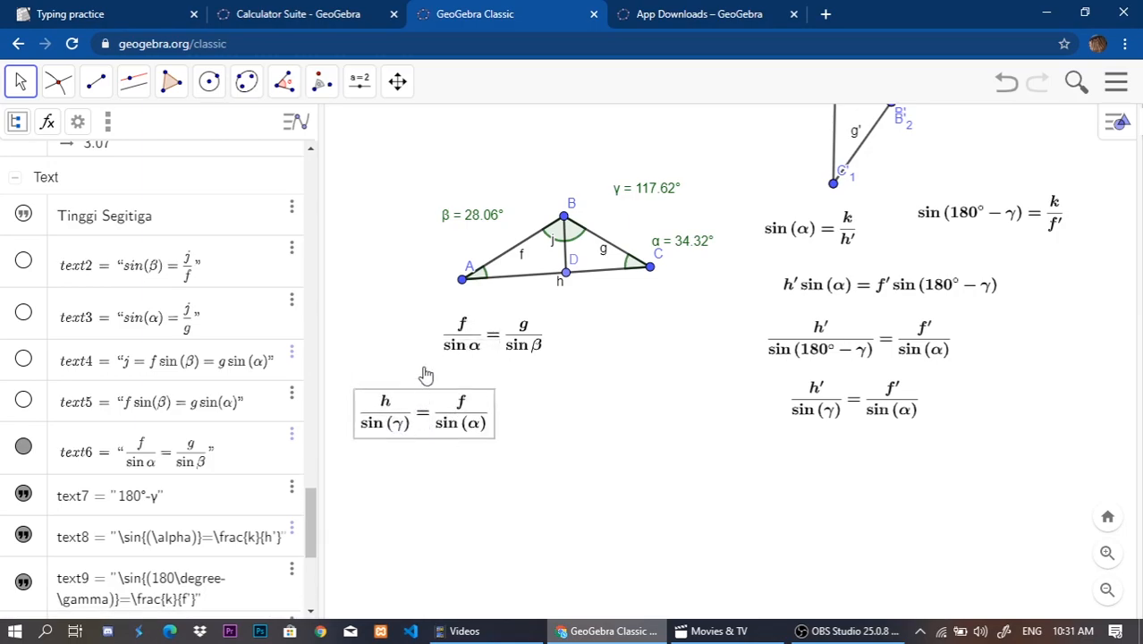
Edit the f/sin α = g/sin β formula to put parentheses around \alpha and \beta.
double_click(485, 353)
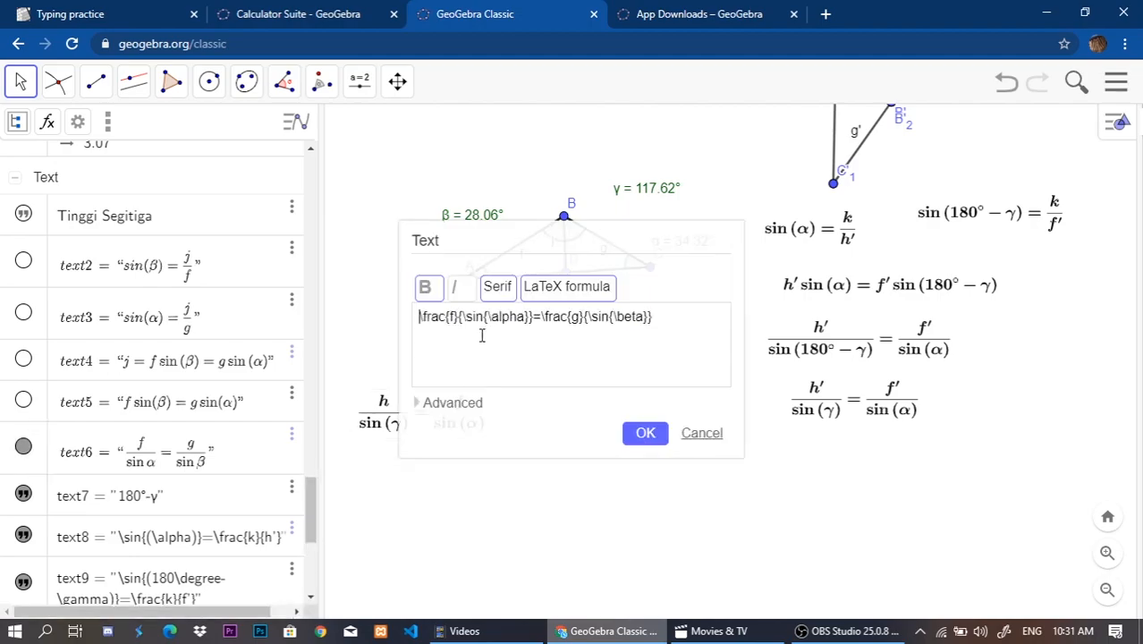
text(()
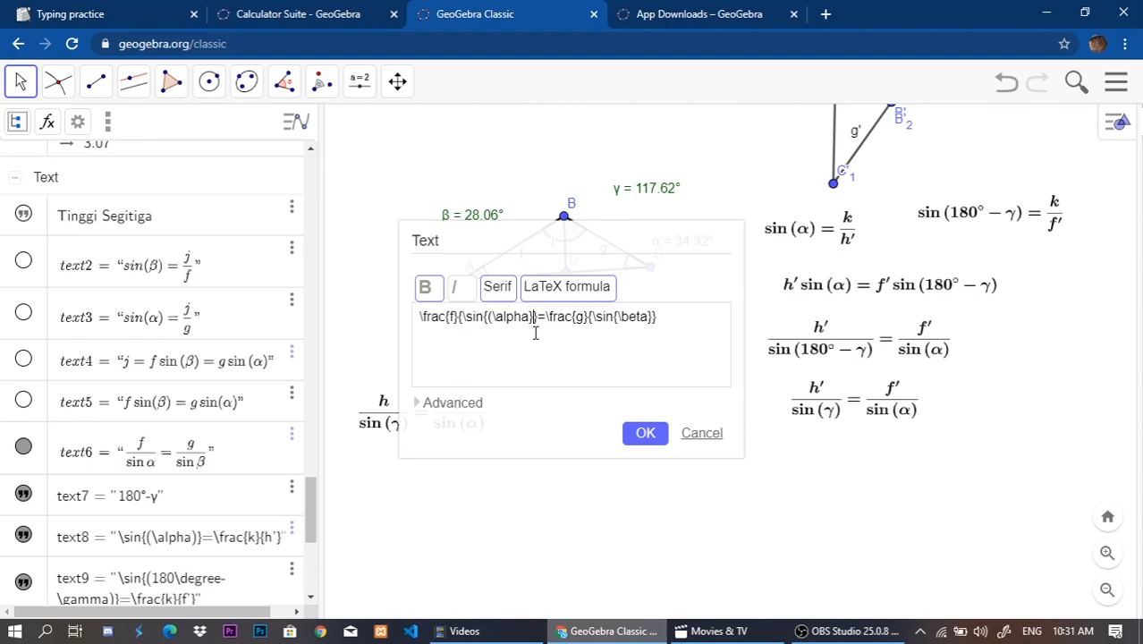
text())
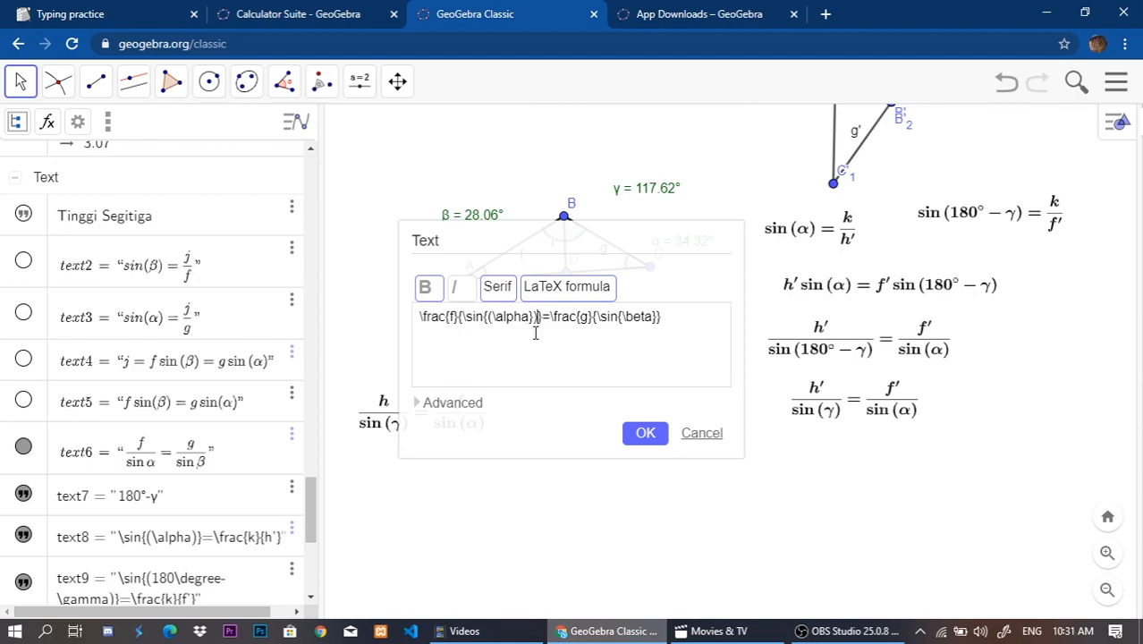
click(625, 336)
text(()
click(647, 432)
Overlap the h/sin(γ) = f/sin(α) equation with the f/sin(α) = g/sin(β) formula at their f/sin(α) terms, and show the Number values in the algebra list.
drag(418, 427, 429, 355)
click(435, 431)
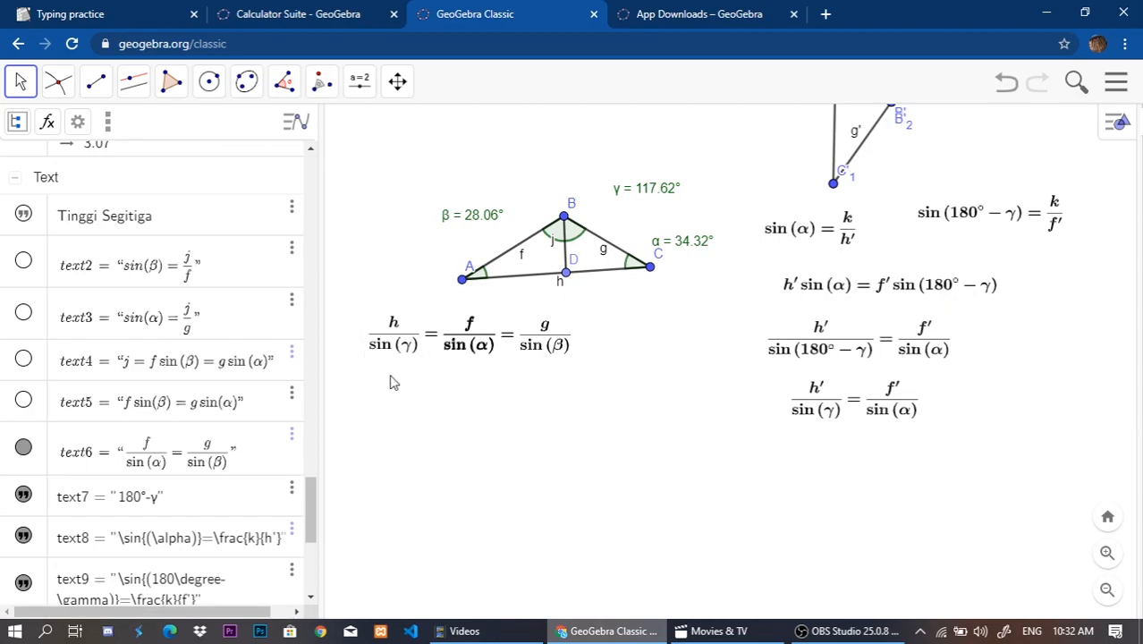
scroll(157, 371, up, 3)
scroll(157, 371, up, 10)
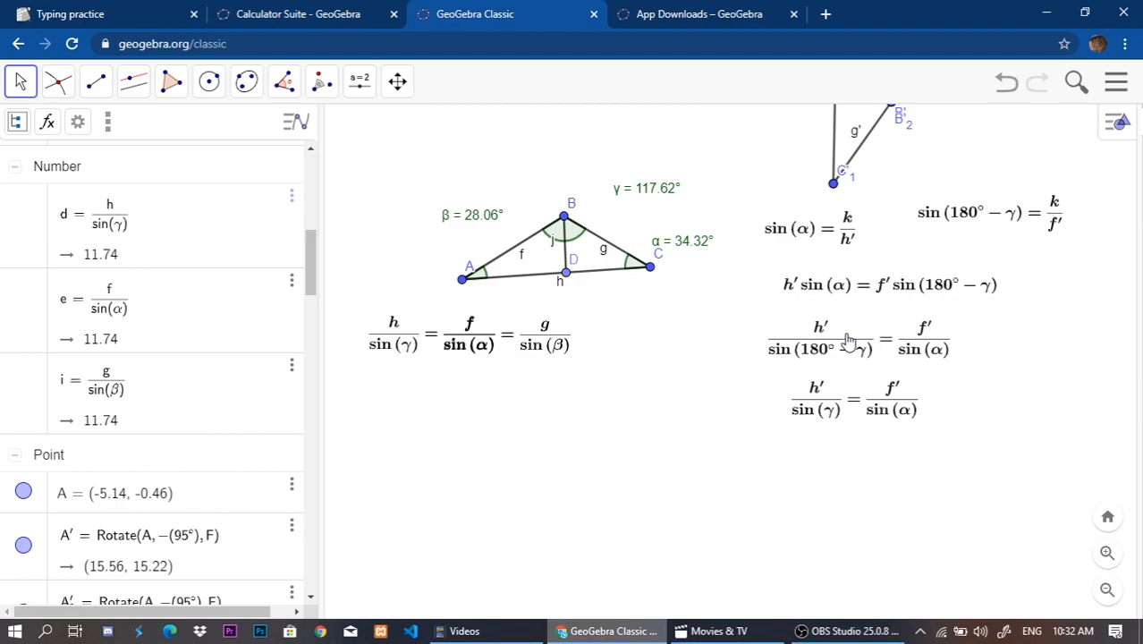
Realign the h/sin(γ) = f/sin(α) equation with the f/sin(α) = g/sin(β) formula after enlarging the drawing.
scroll(1020, 132, up, 1)
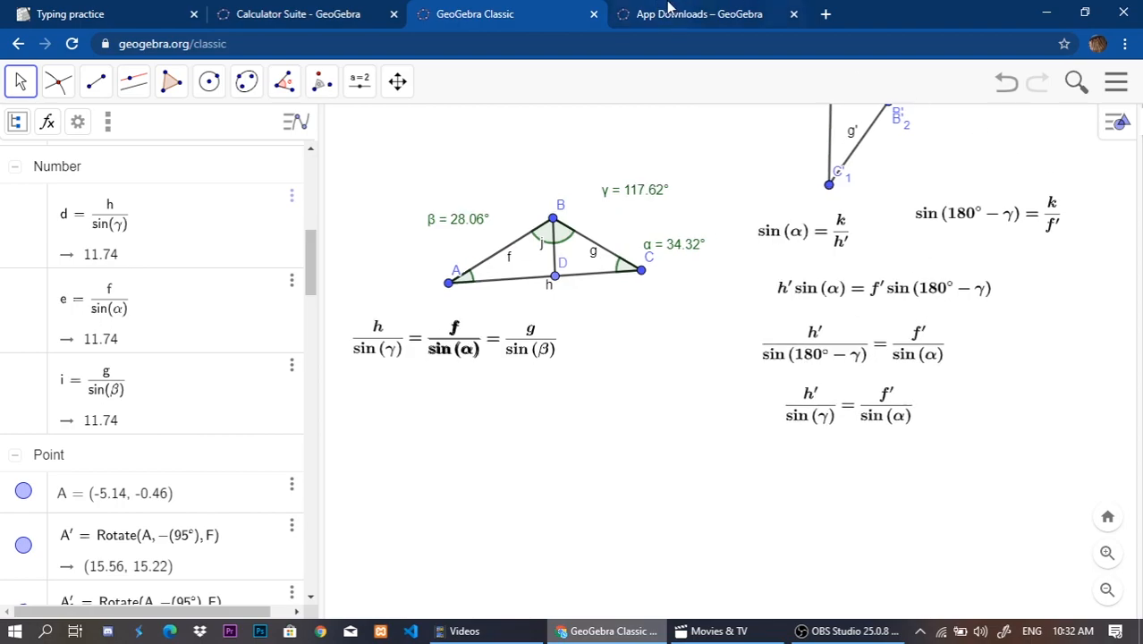
drag(574, 395, 620, 388)
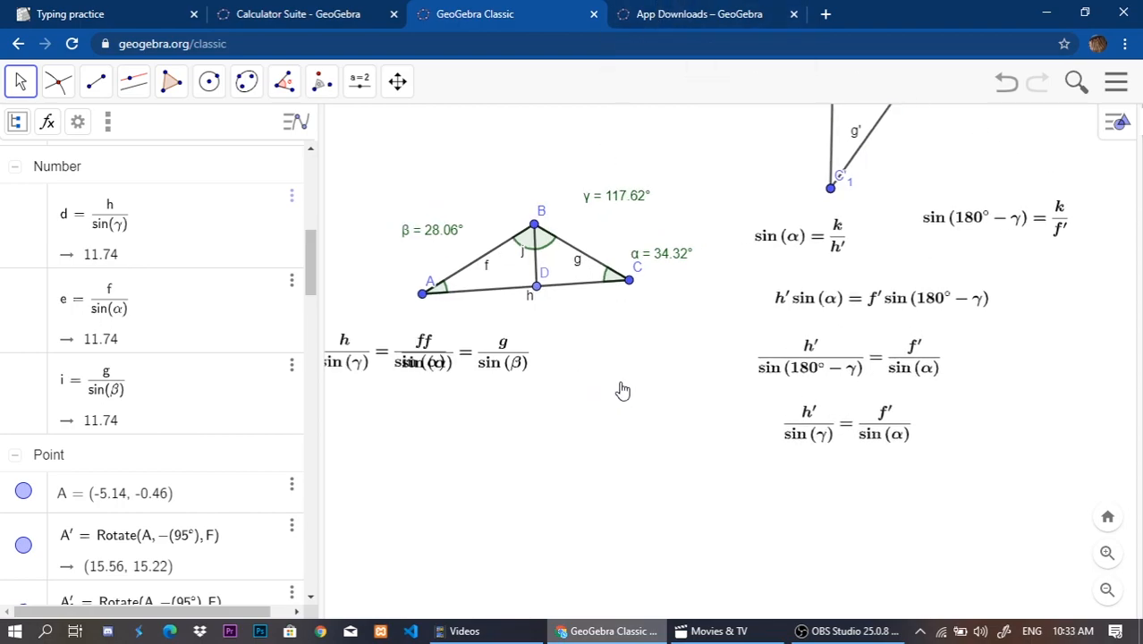
click(453, 371)
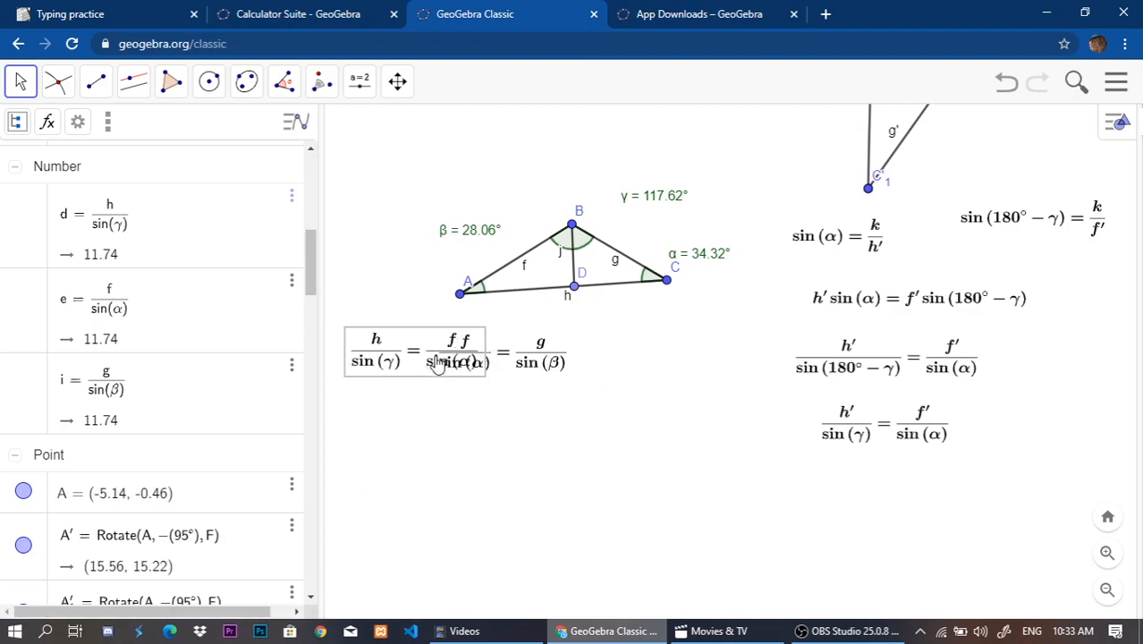
drag(453, 366, 452, 369)
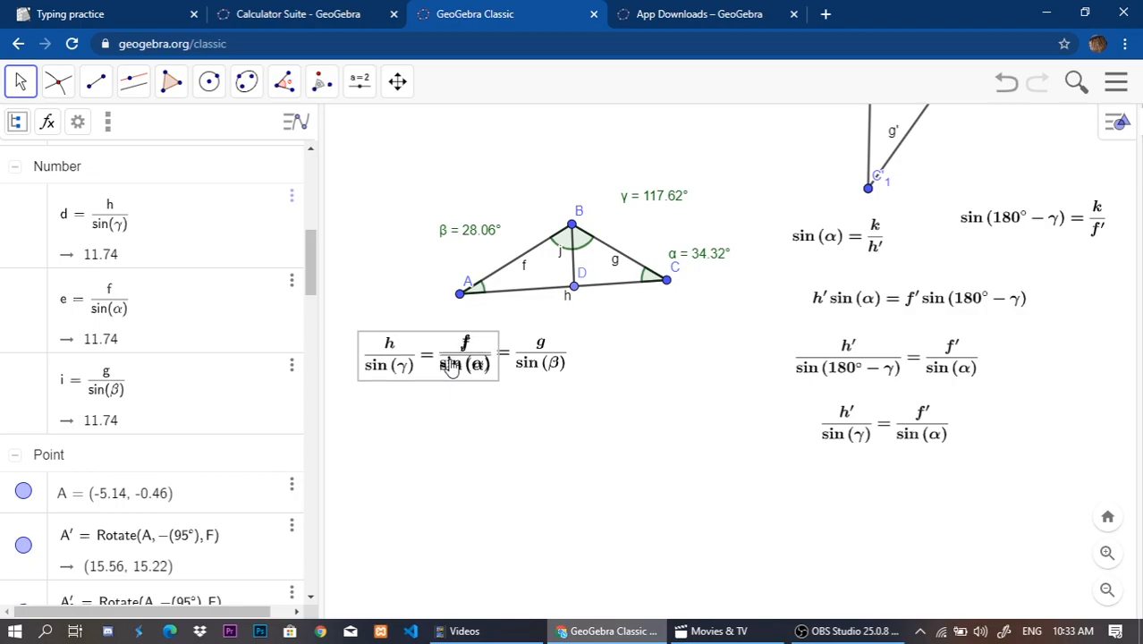
click(449, 400)
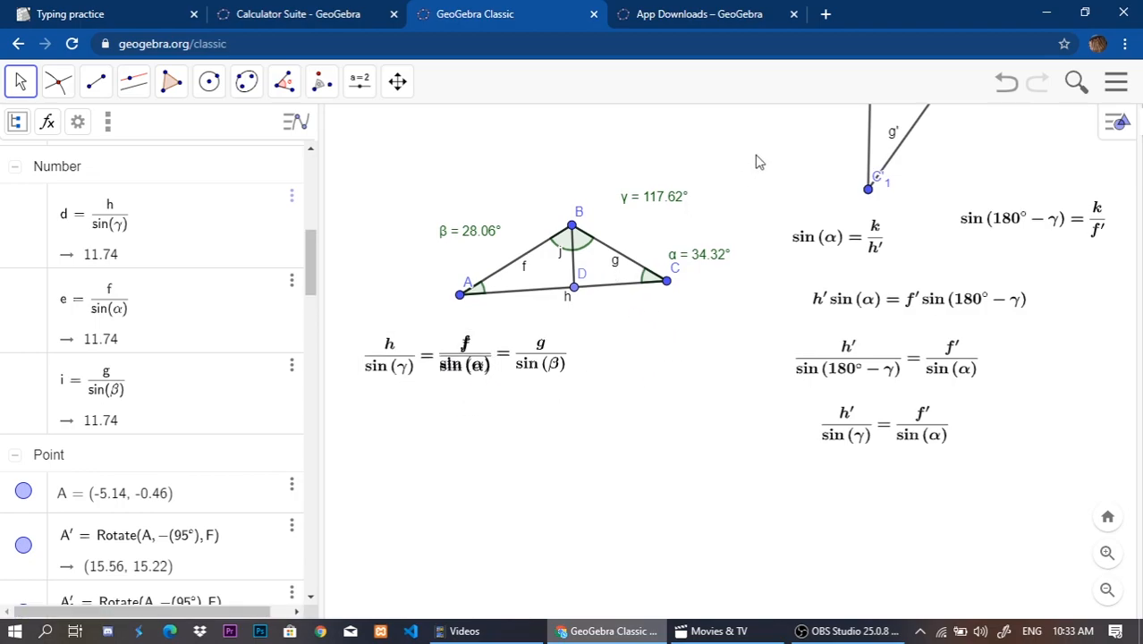
Examine triangle ABC by highlighting sides g and h and checking the angles opposite them.
drag(704, 285, 742, 394)
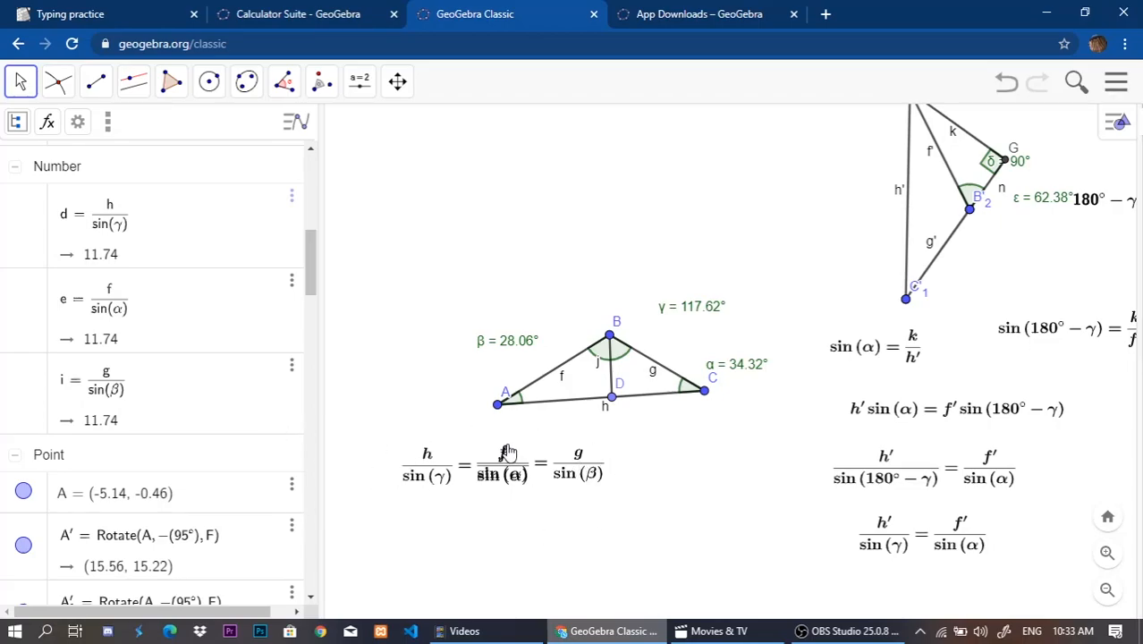
click(655, 367)
click(594, 435)
click(556, 406)
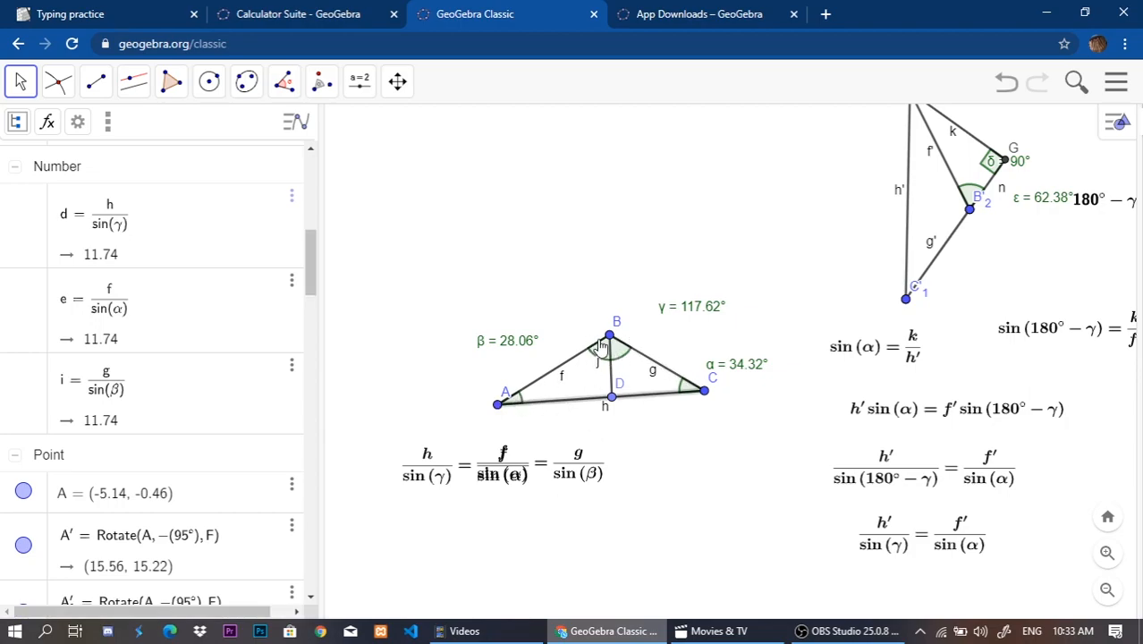
click(597, 322)
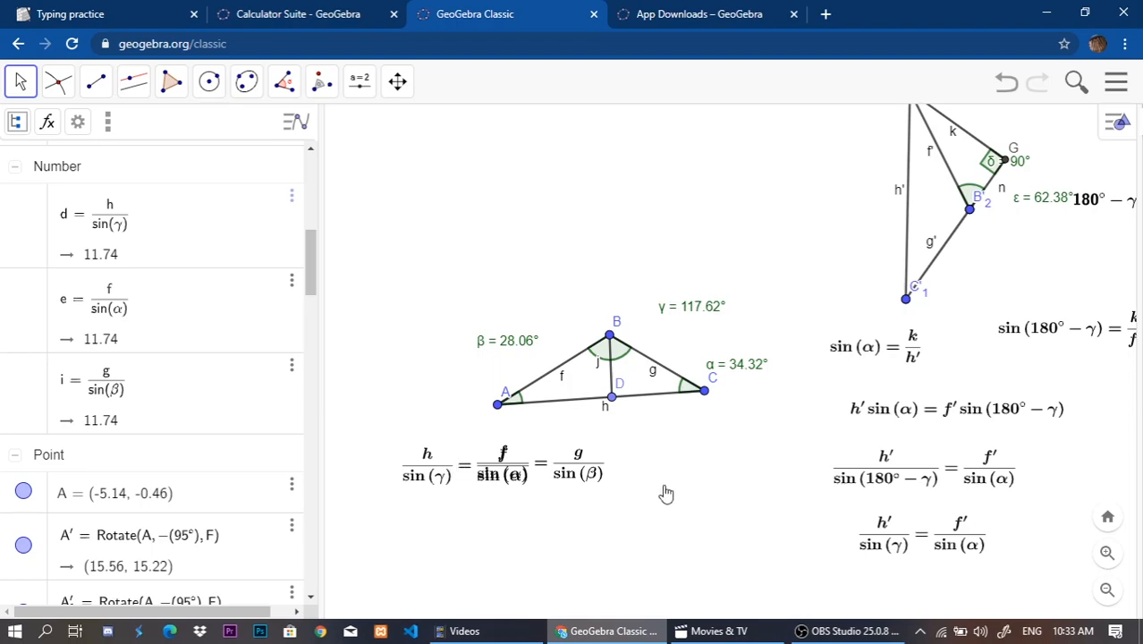
Fine-tune the position of the h/sin(γ) = f/sin(α) equation so its f/sin(α) term exactly covers the matching term.
click(464, 478)
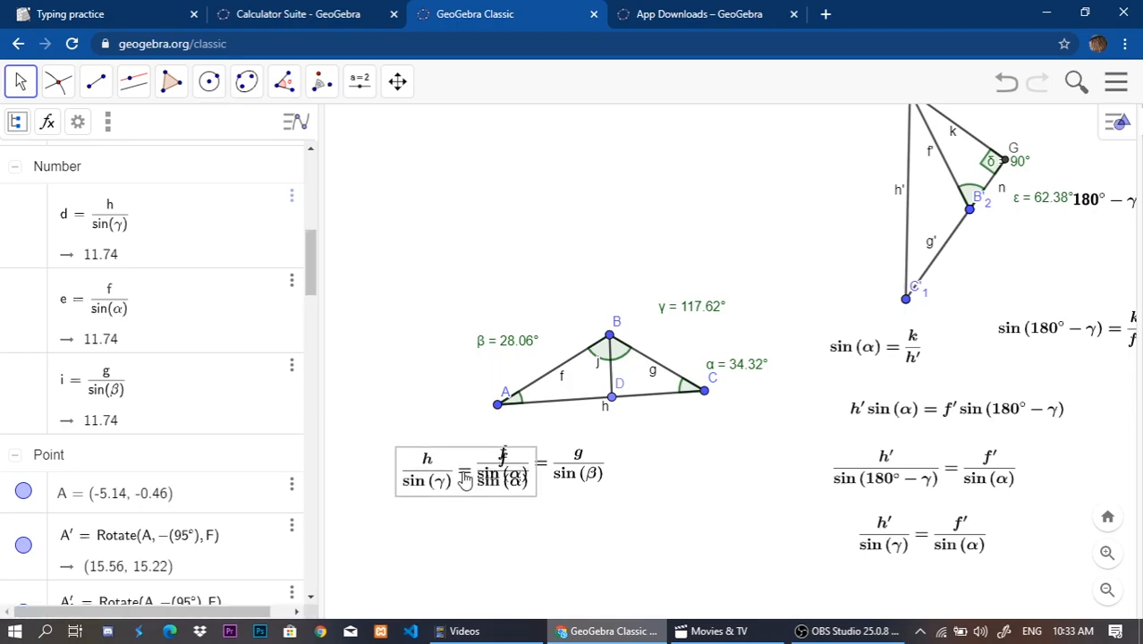
click(477, 515)
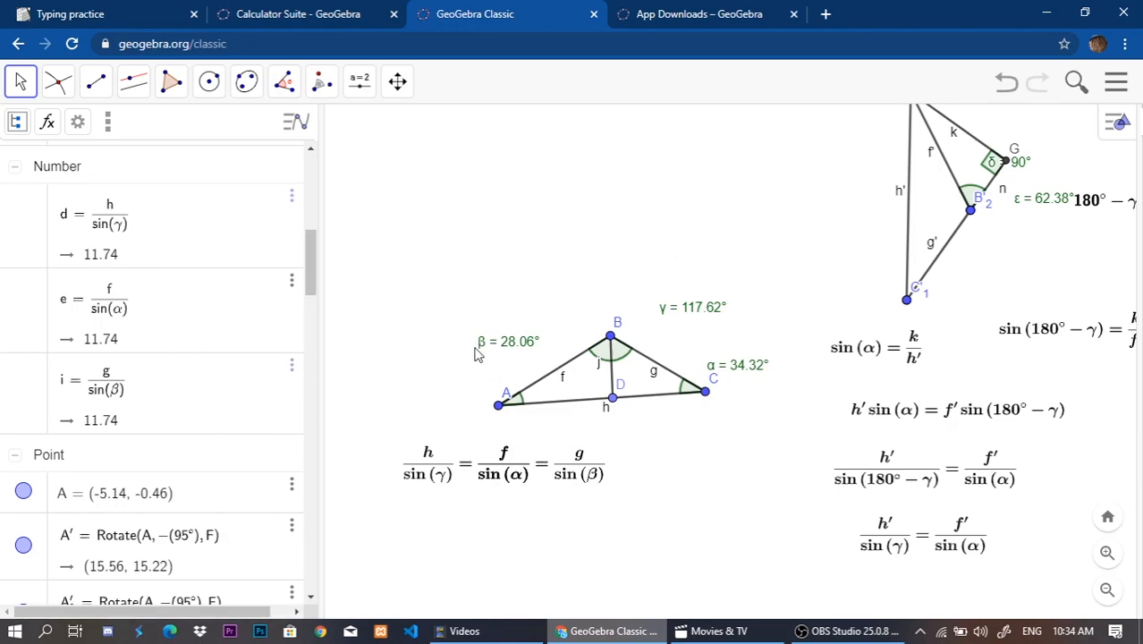
Move the β, α and γ angle labels of triangle ABC close to vertices A, C and B.
drag(519, 346, 497, 388)
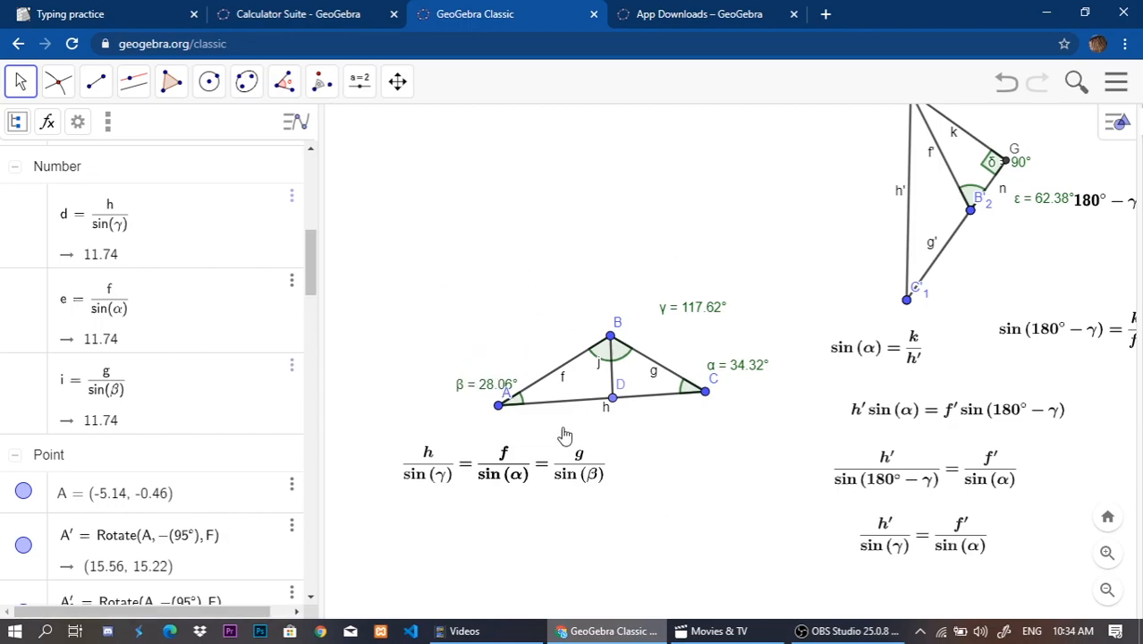
drag(748, 376, 728, 418)
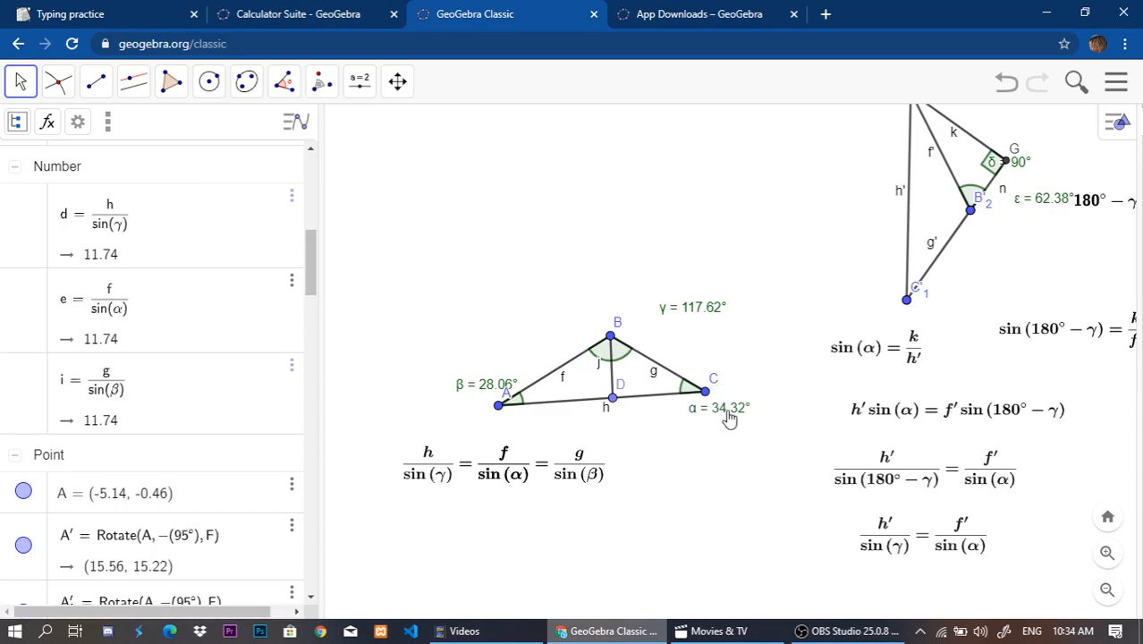
drag(698, 313, 670, 337)
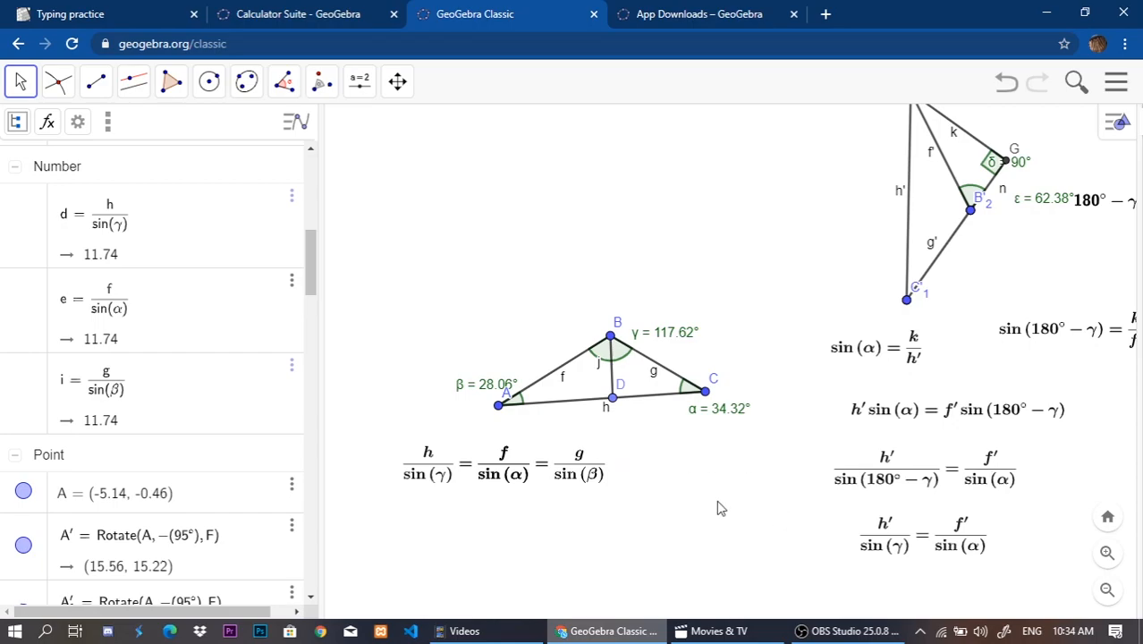
Match side g with the angle at vertex A and side h with the angle at vertex B in triangle ABC.
click(653, 367)
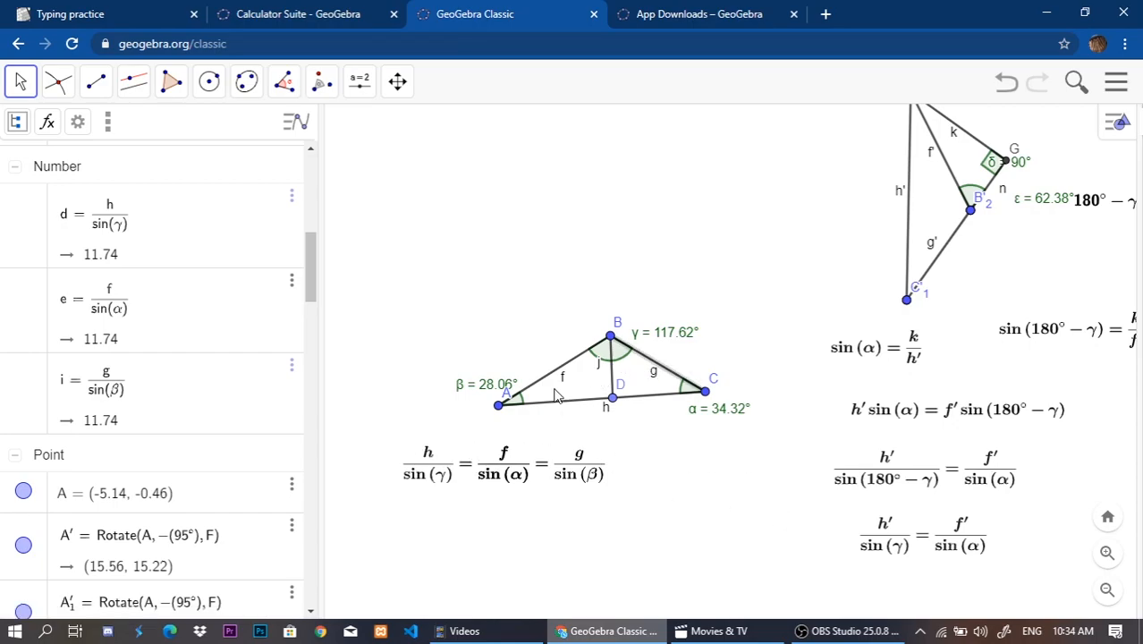
click(499, 405)
click(566, 427)
click(569, 405)
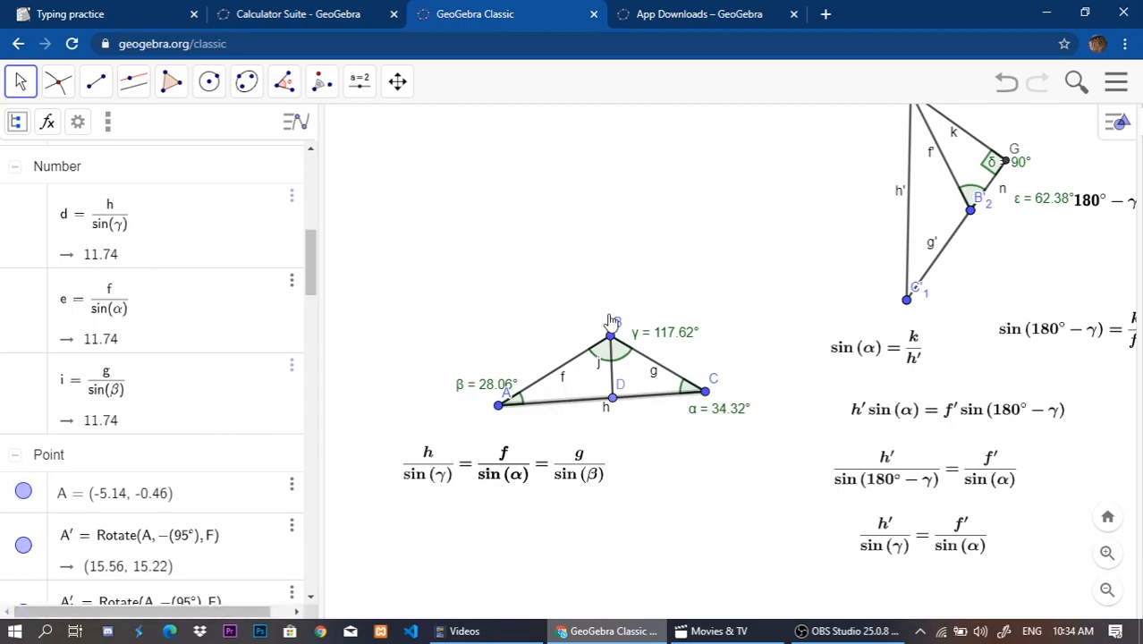
click(610, 337)
click(639, 474)
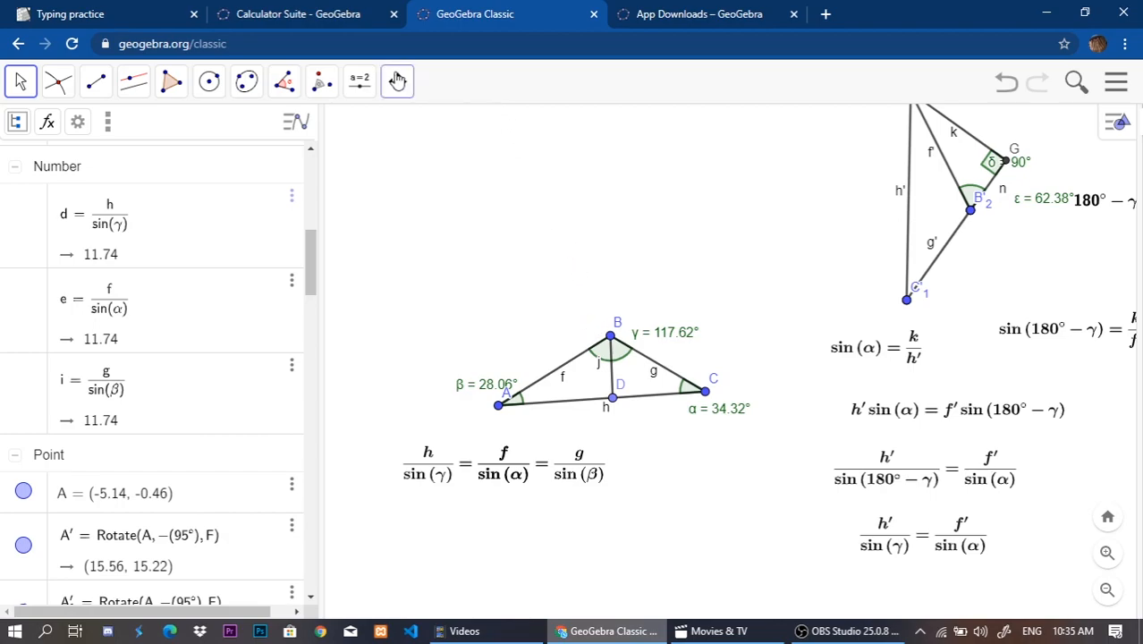
key(ctrl+Tab)
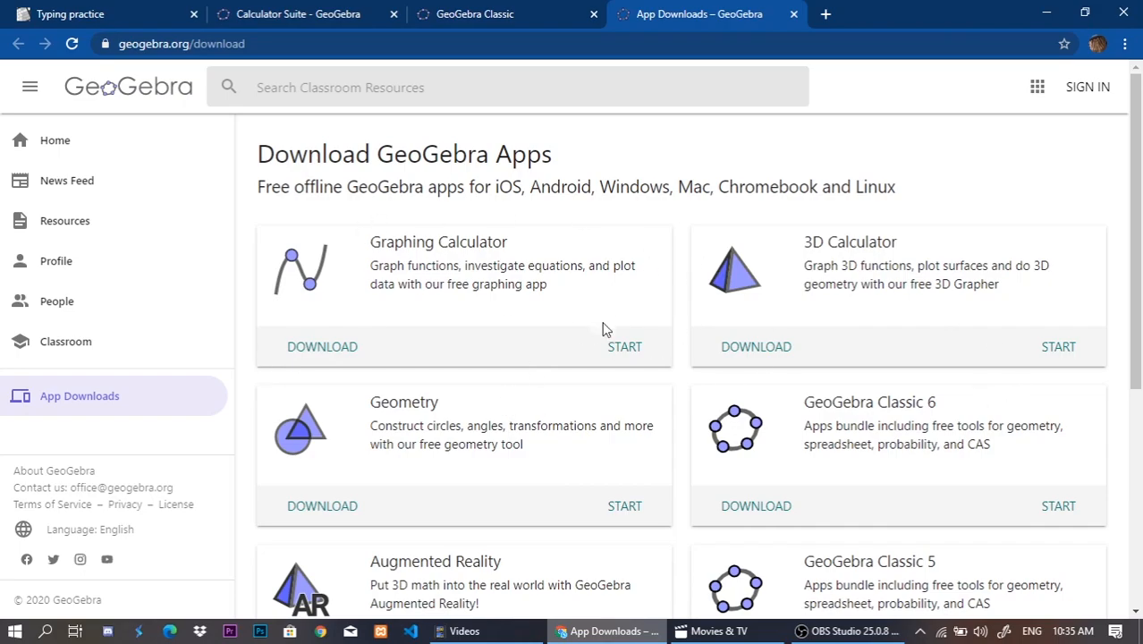
click(452, 14)
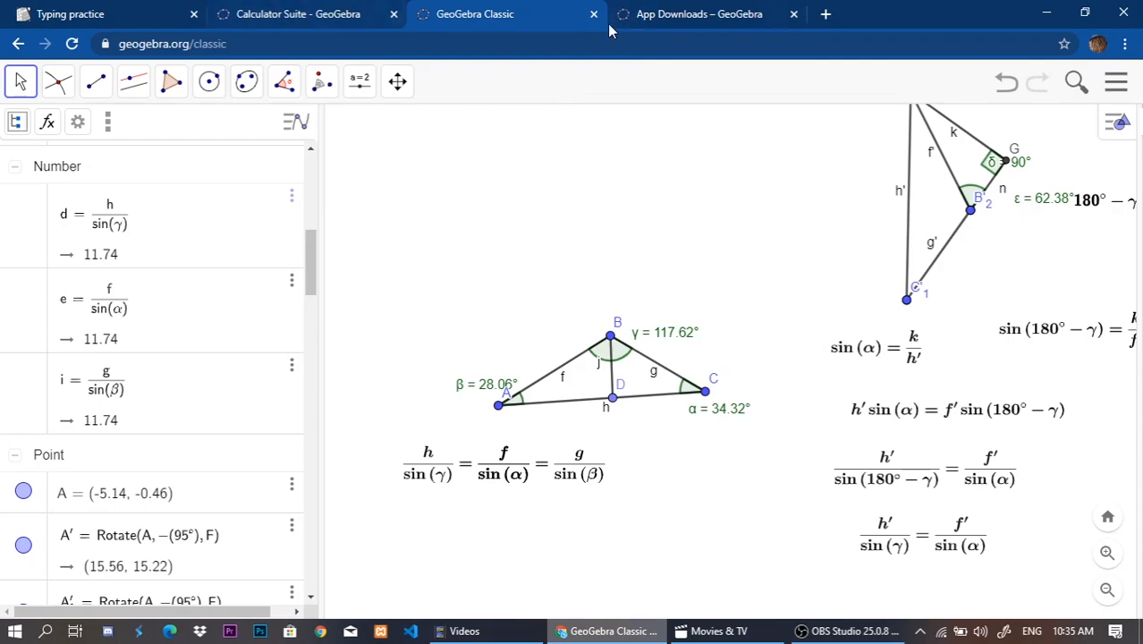
drag(661, 248, 640, 242)
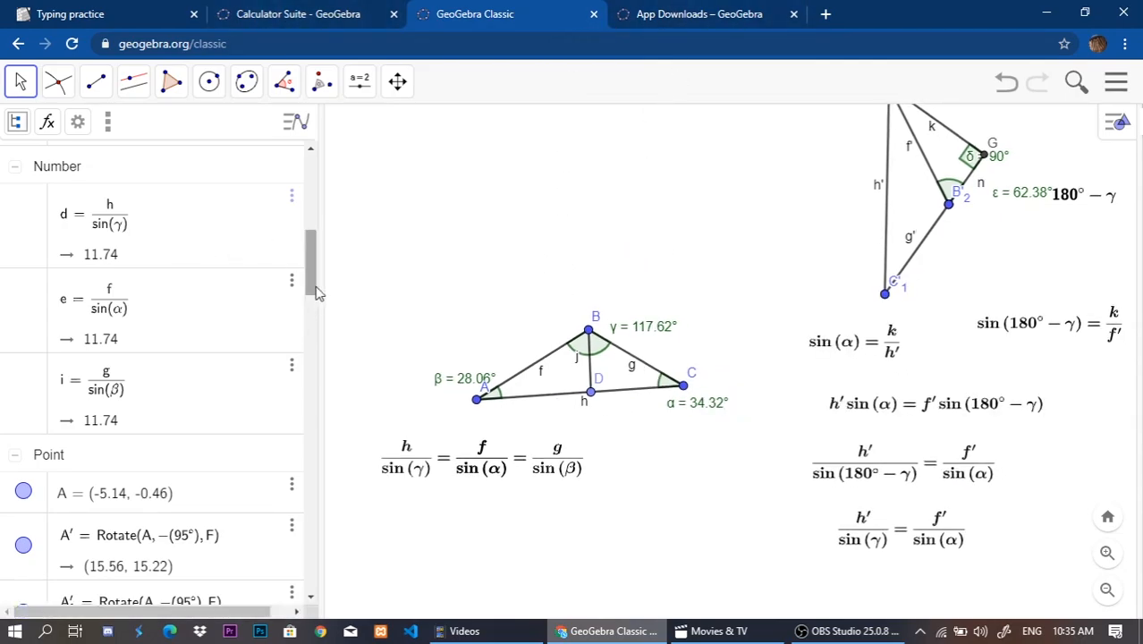
drag(316, 293, 315, 210)
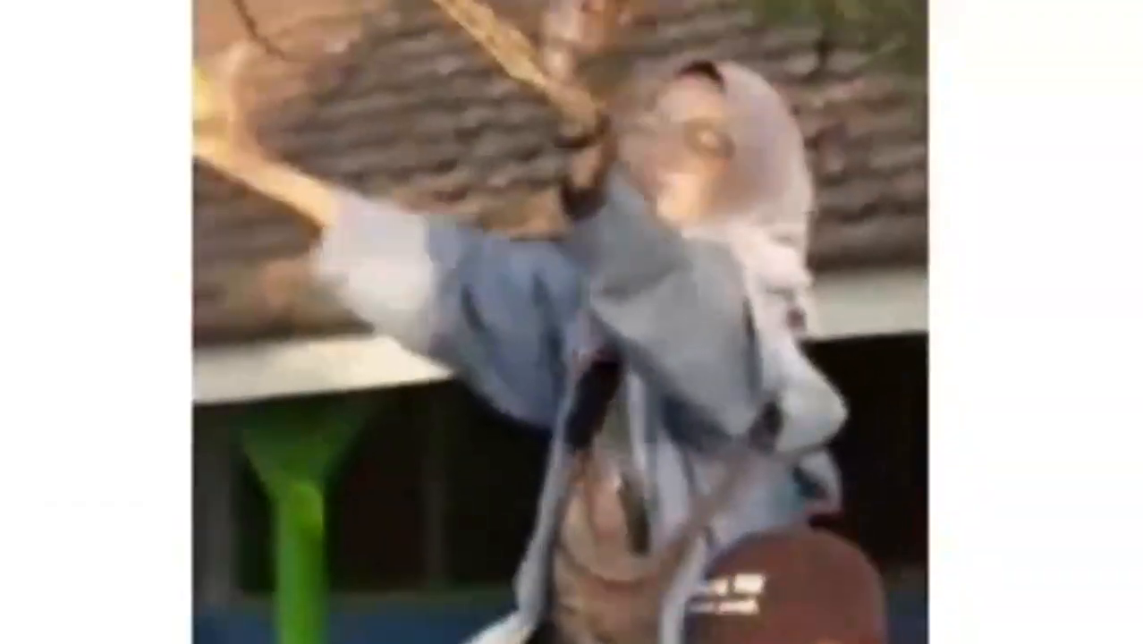